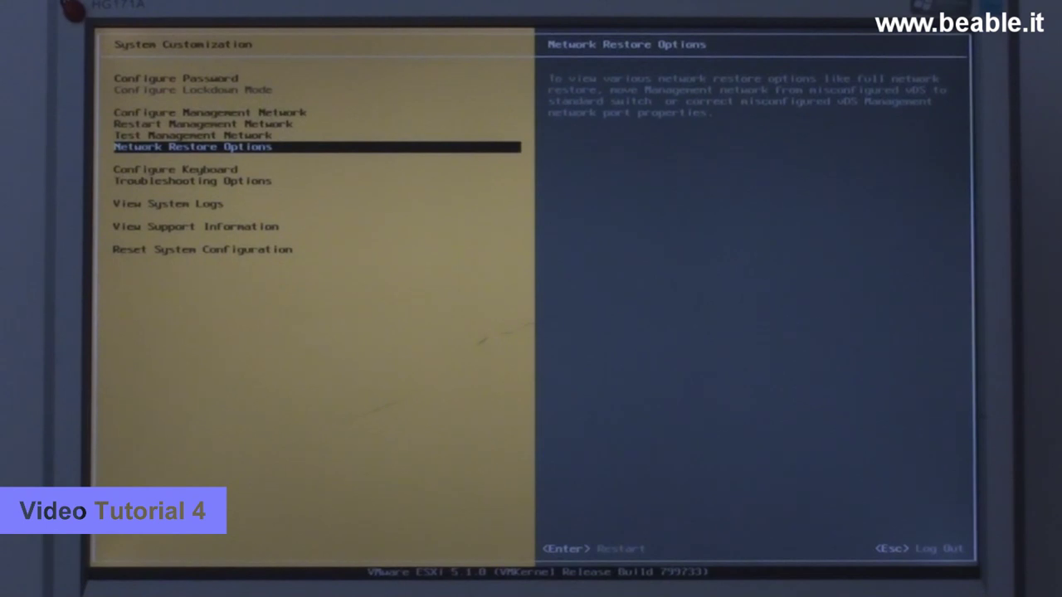
- Enable the ESXi Shell and SSH under Troubleshooting Options, then exit the customization menu
key("Down")
key("Down")
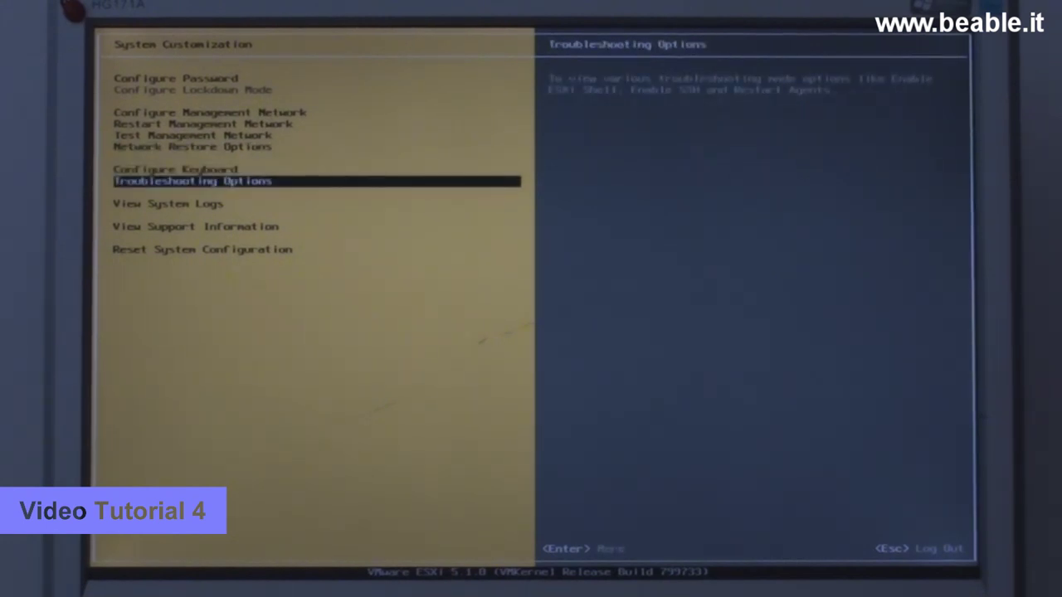
key("Return")
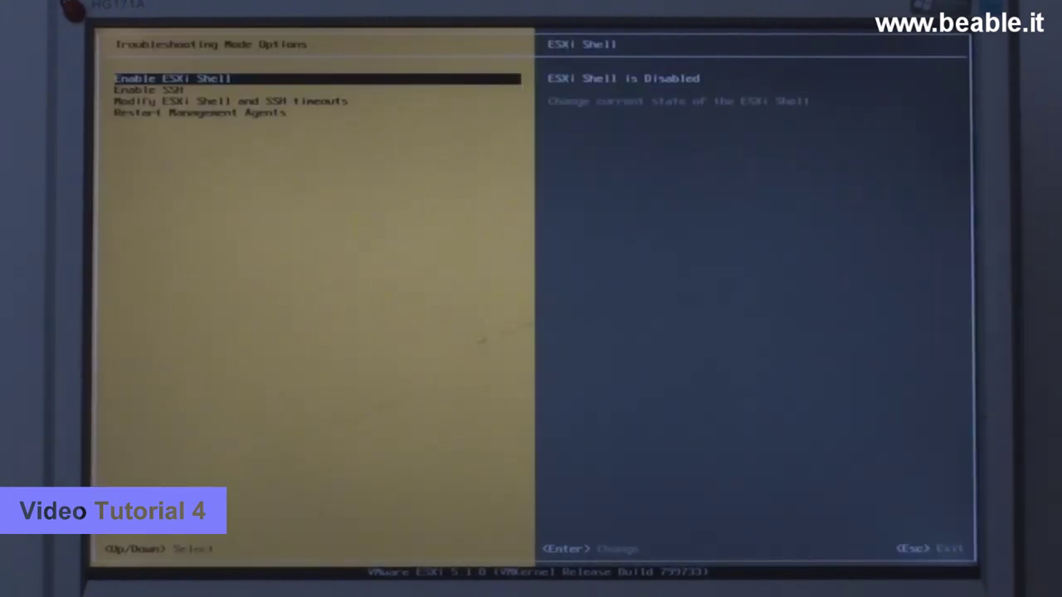
key("Return")
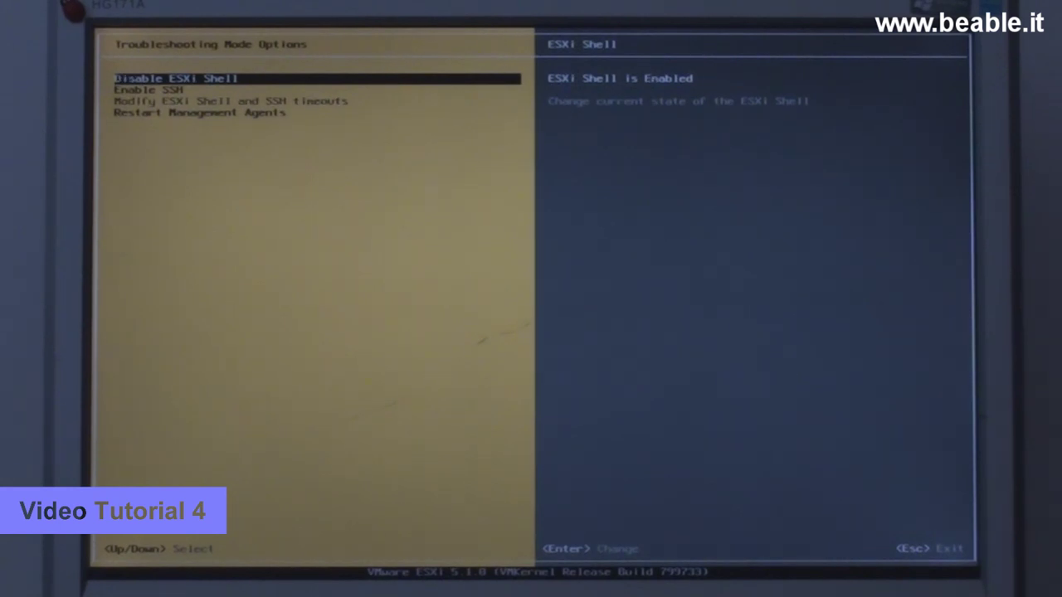
key("Down")
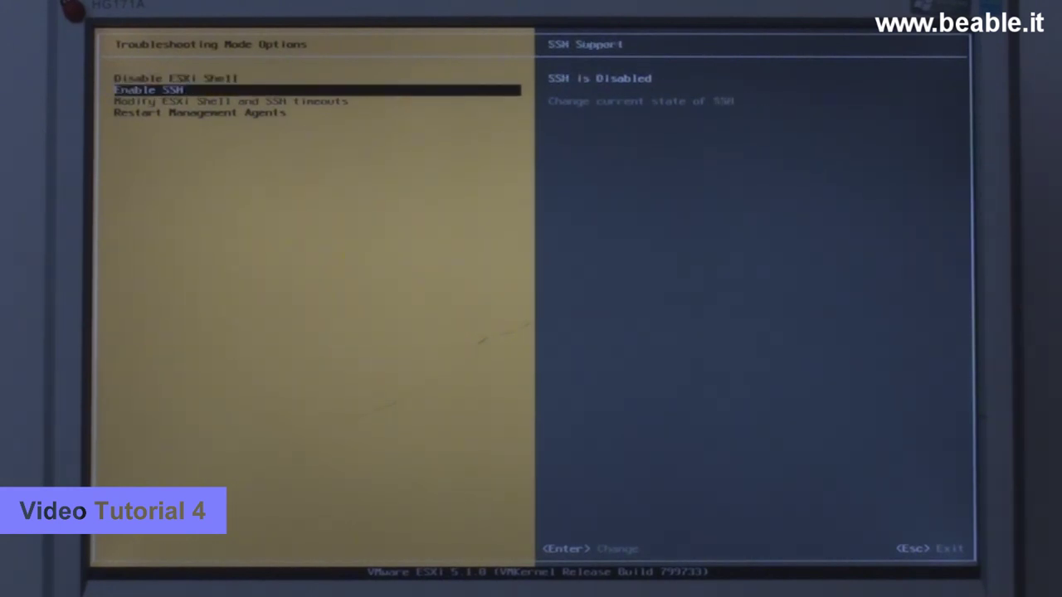
key("Return")
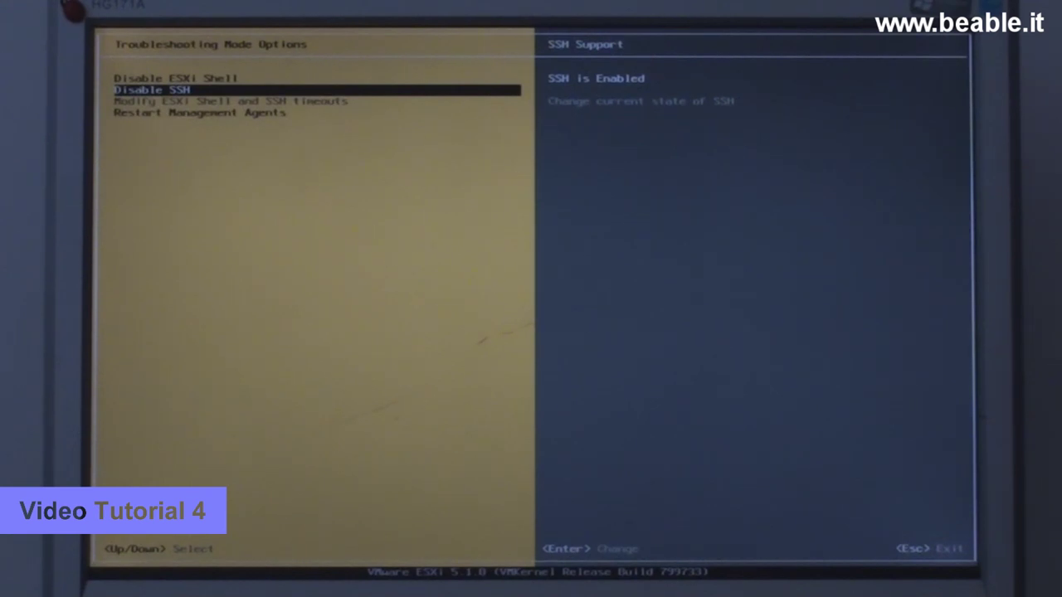
key("Escape")
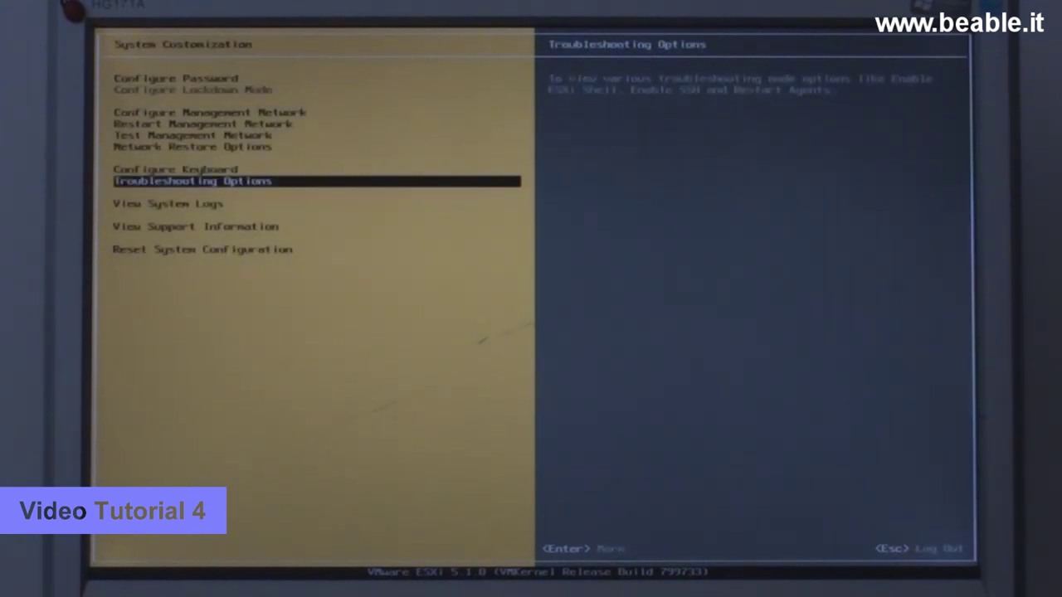
key("Escape")
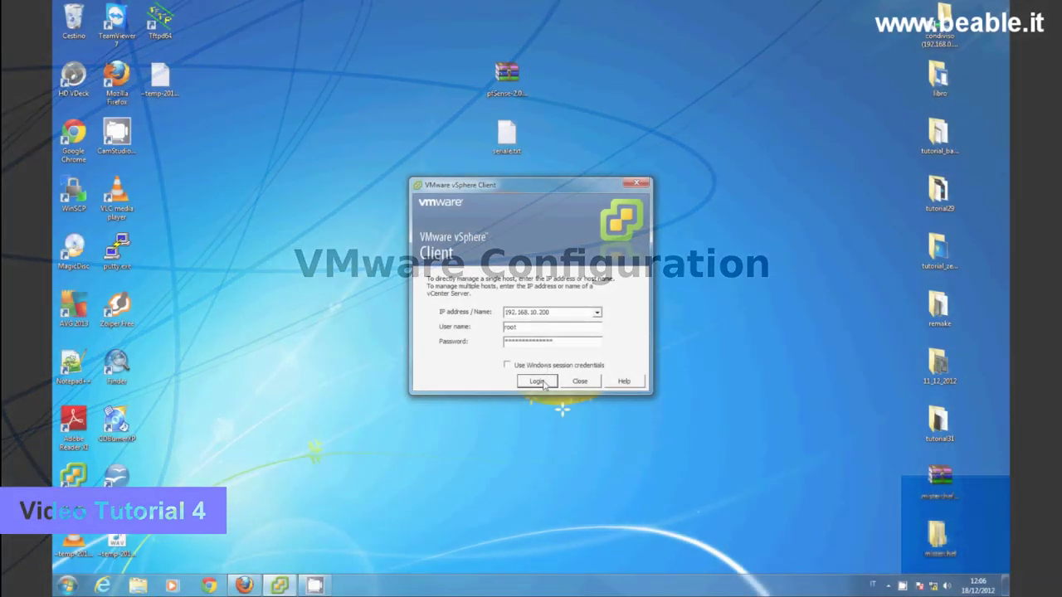
- Log in to host 192.168.10.200 and dismiss the 60-day evaluation license notice
left_click(539, 383)
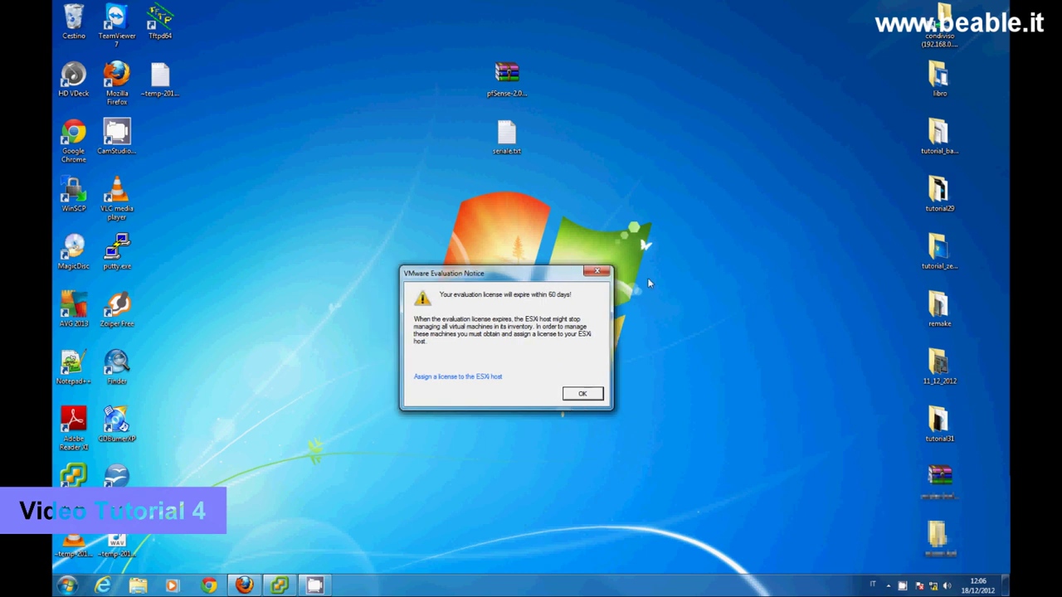
left_click(559, 393)
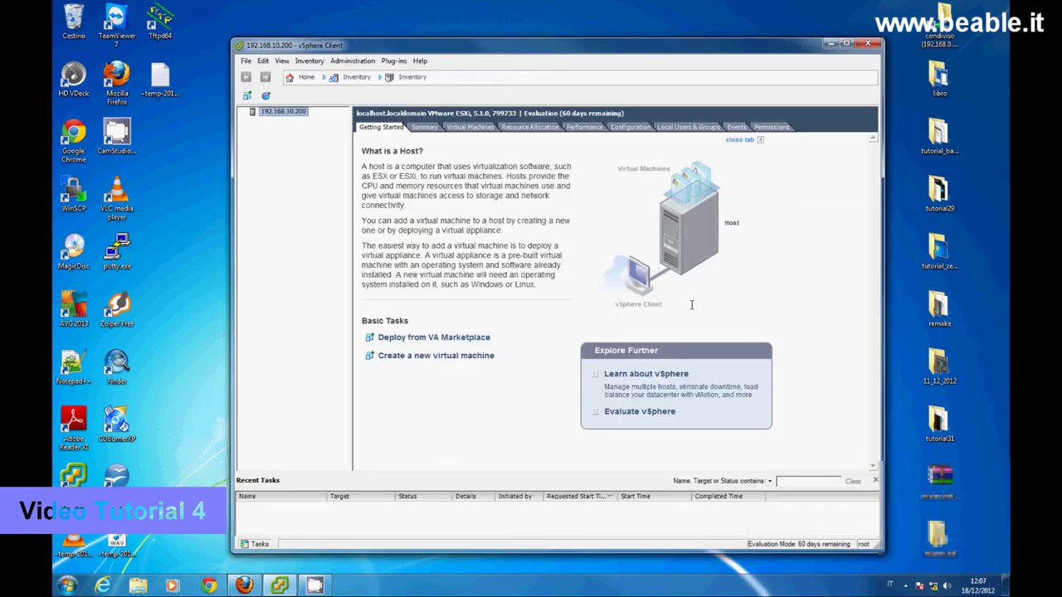
- Start assigning a new license key under Configuration > Licensed Features, then show the desktop
left_click(631, 127)
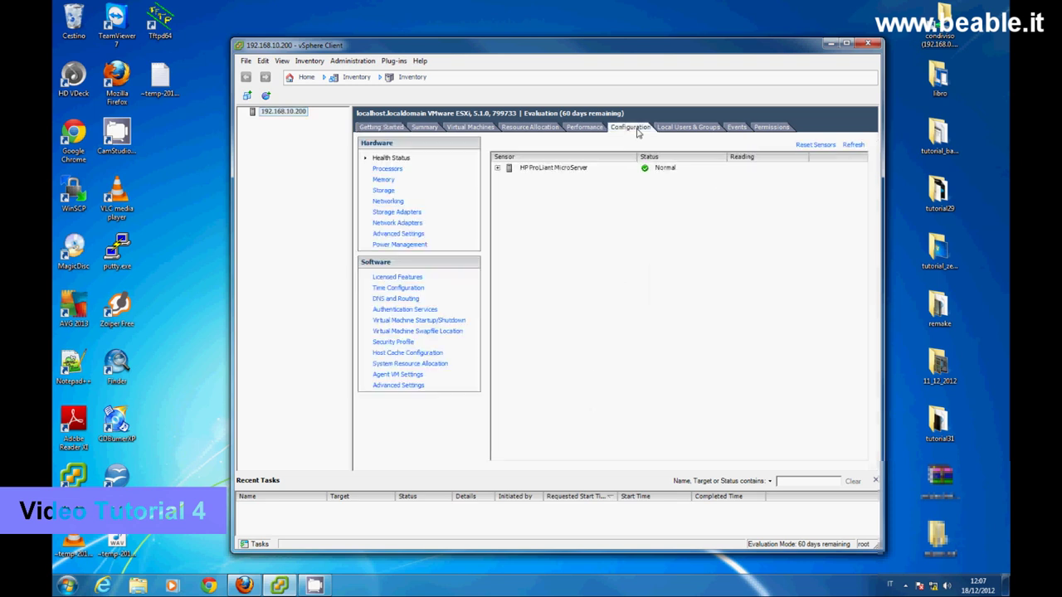
left_click(398, 277)
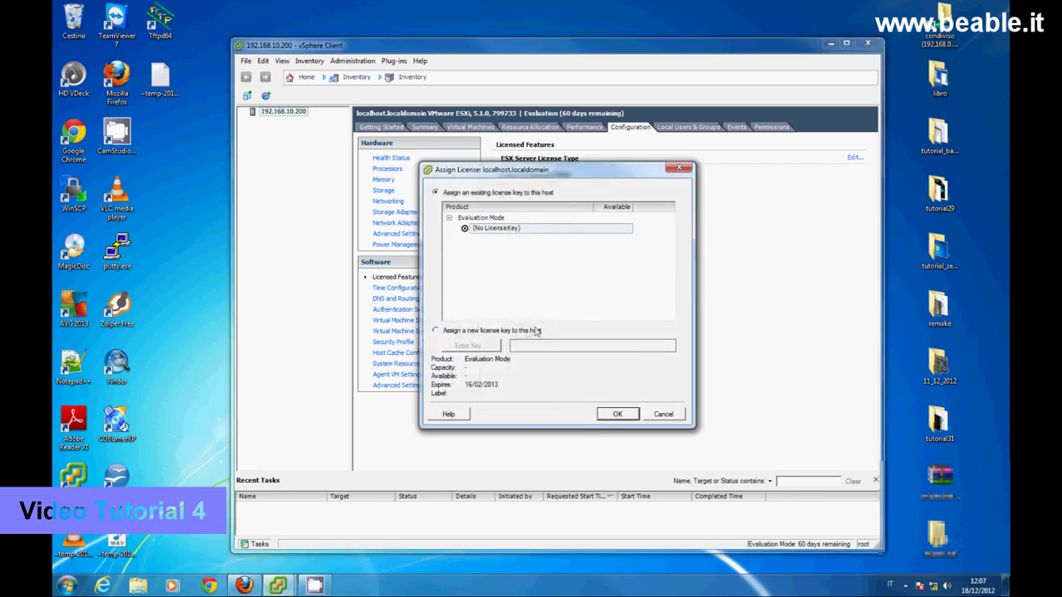
left_click(516, 331)
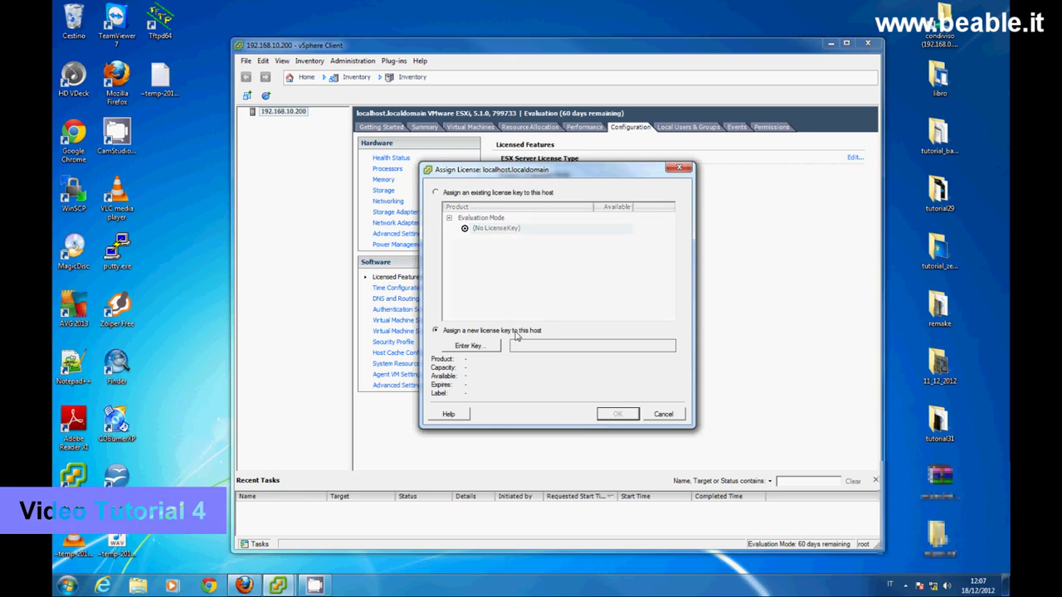
left_click(488, 351)
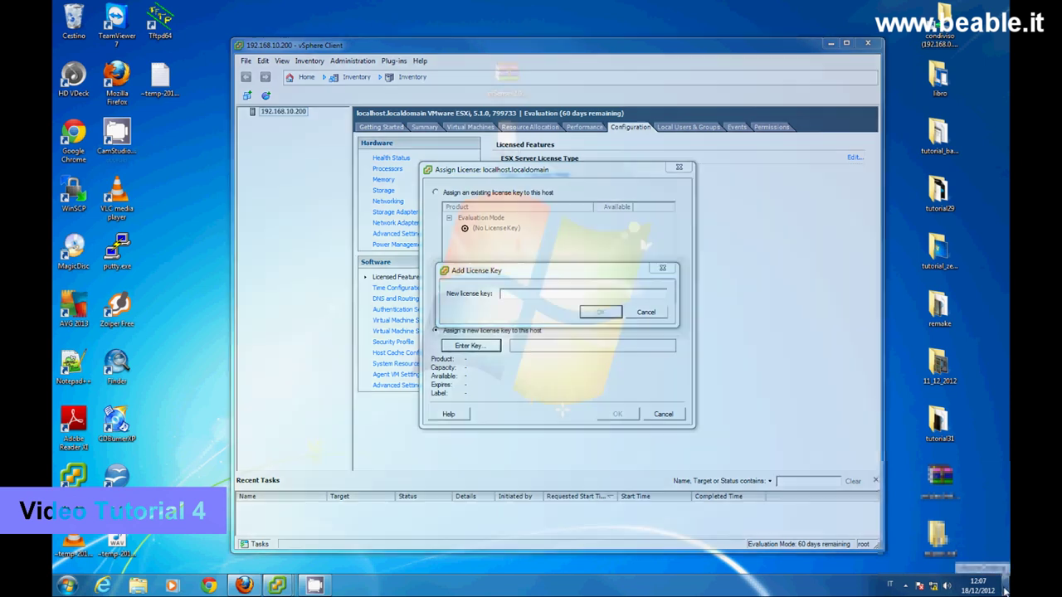
left_click(1005, 591)
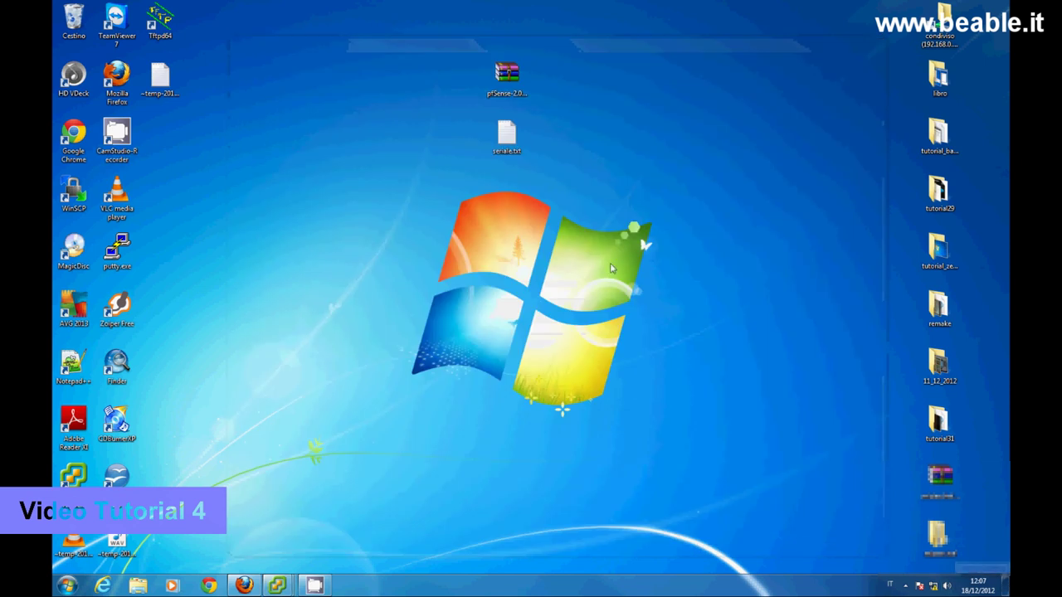
- Copy the serial key from seriale.txt in Notepad
right_click(511, 139)
left_click(516, 140)
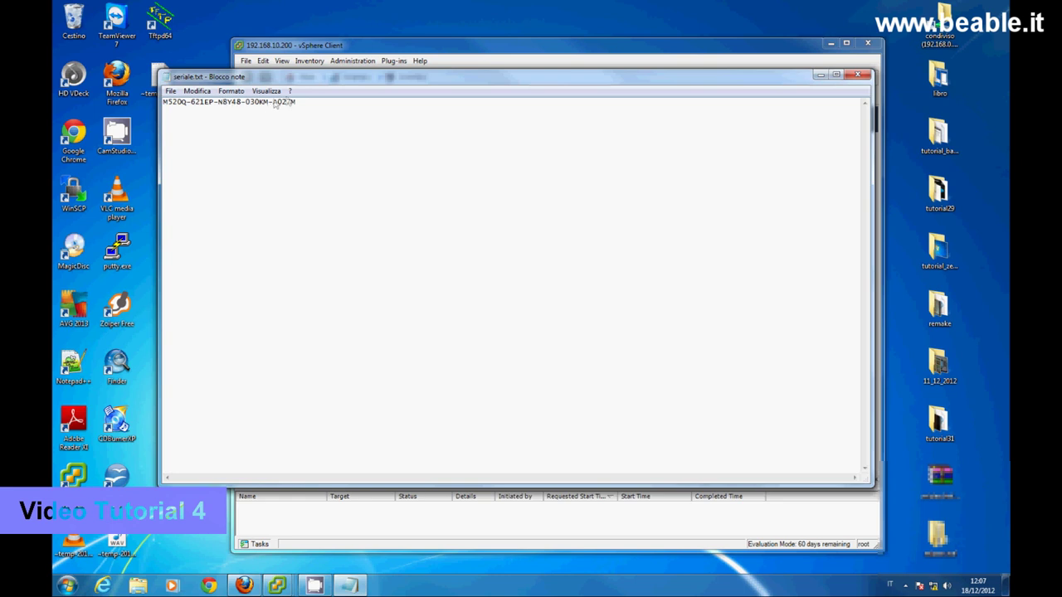
left_click_drag(298, 104, 164, 104)
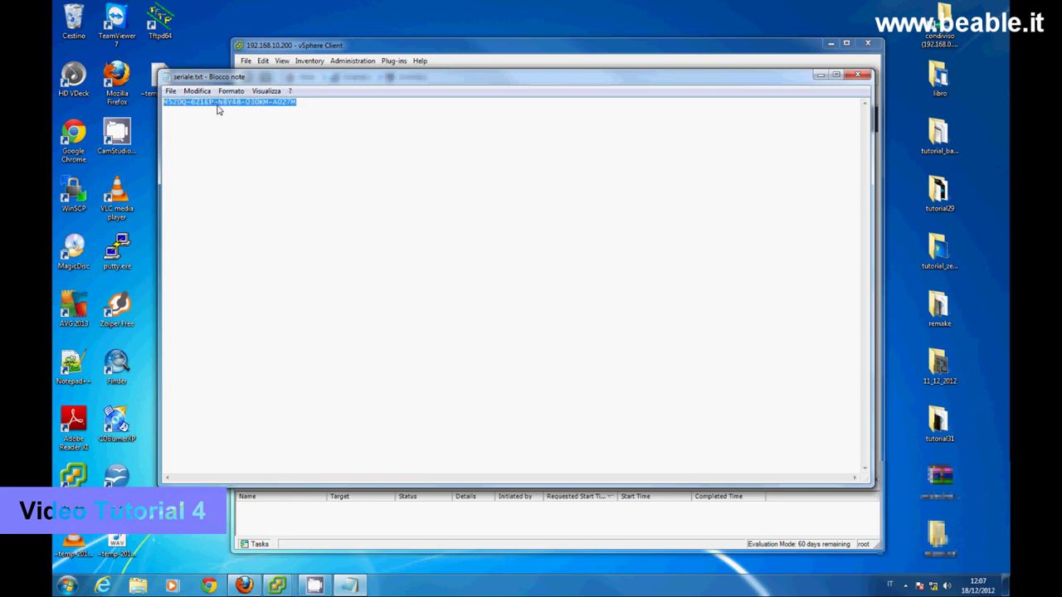
right_click(219, 104)
left_click(246, 141)
- Paste the serial key into vSphere Client and apply it as the host's license
left_click(477, 48)
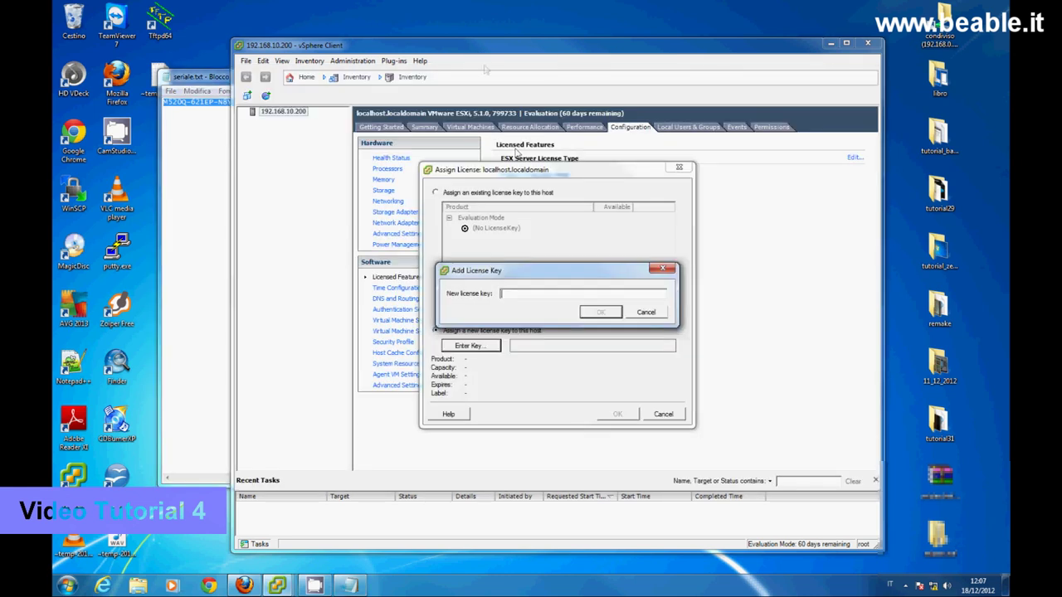
right_click(518, 296)
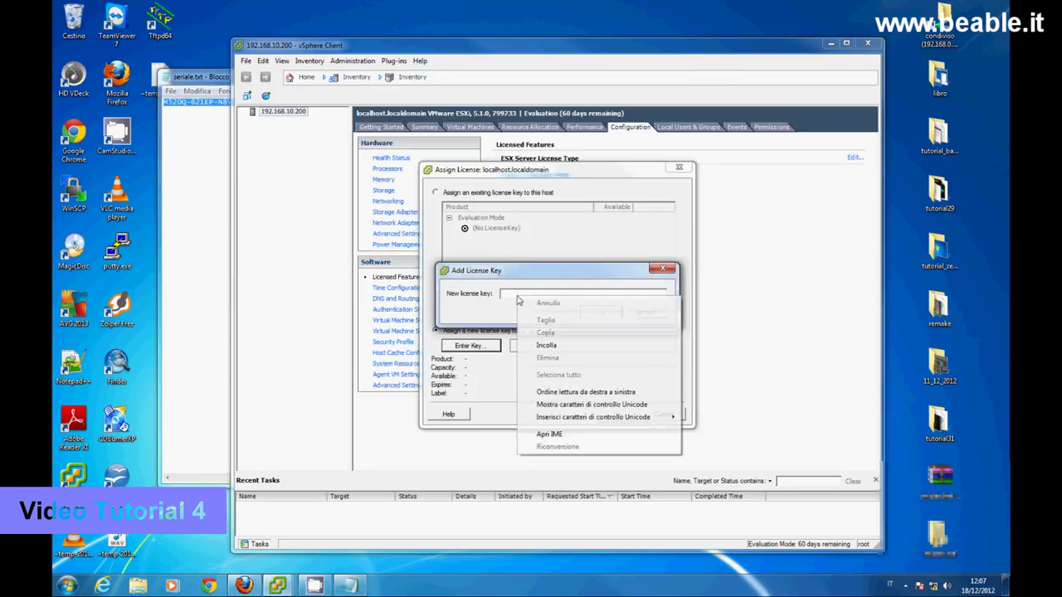
left_click(539, 349)
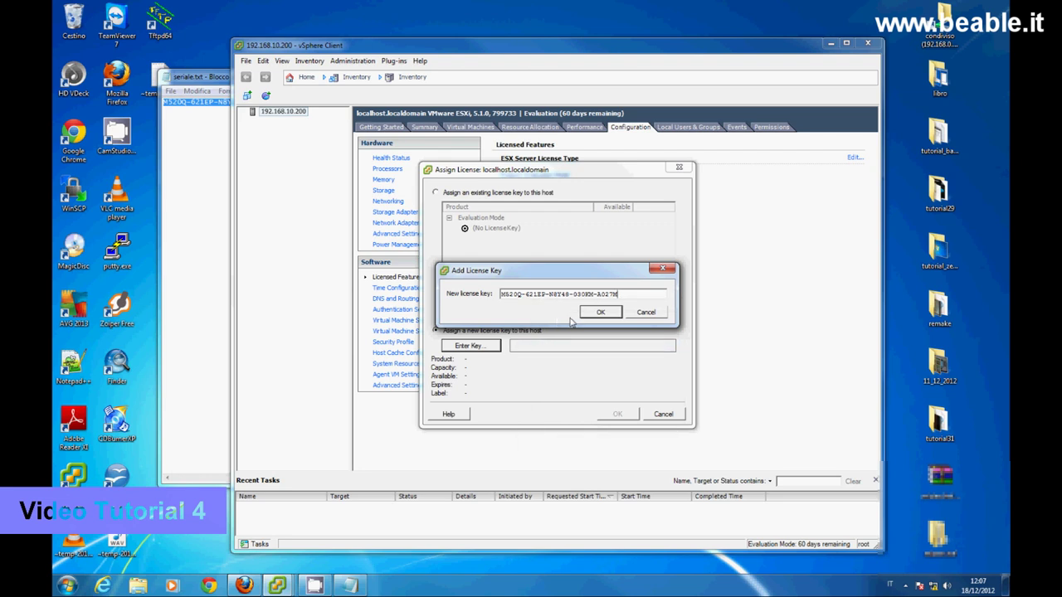
left_click(600, 312)
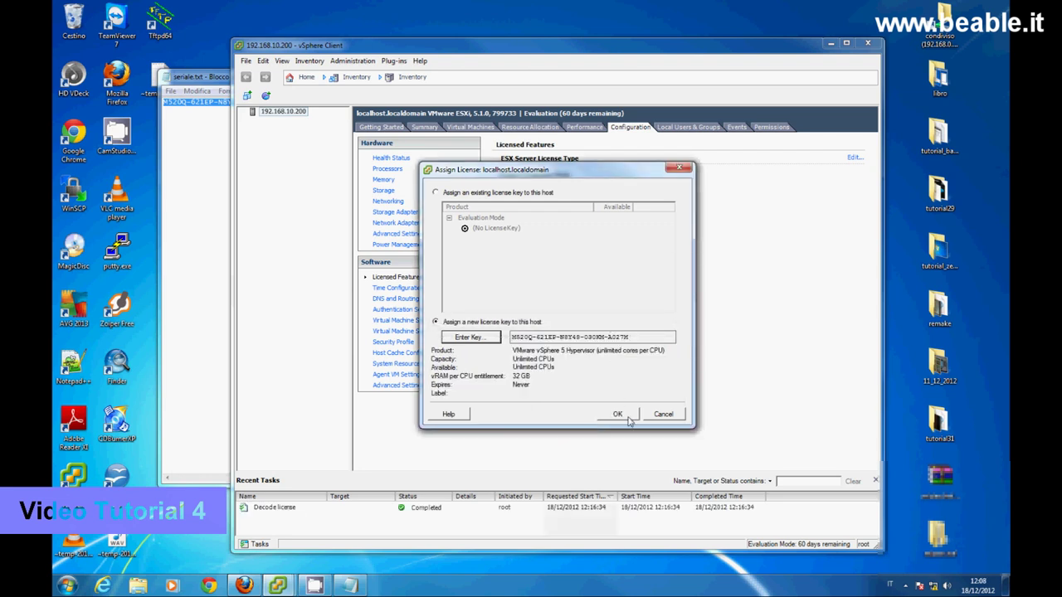
left_click(618, 414)
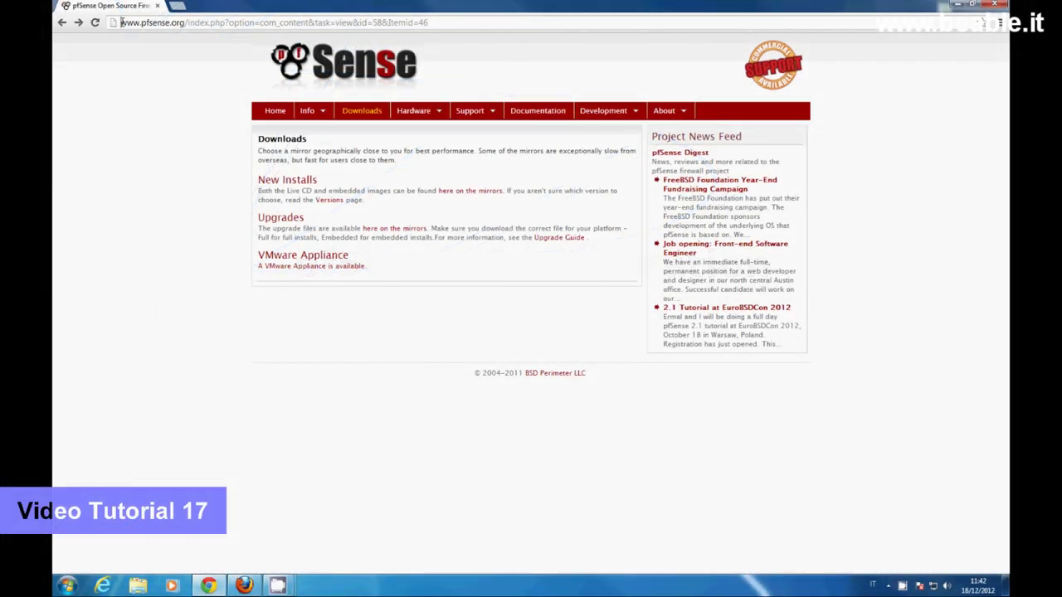
- Download pfSense-2.0.1-RELEASE-amd64.iso.gz from the Range-ID mirror on the pfSense downloads page
left_click_drag(120, 22, 184, 23)
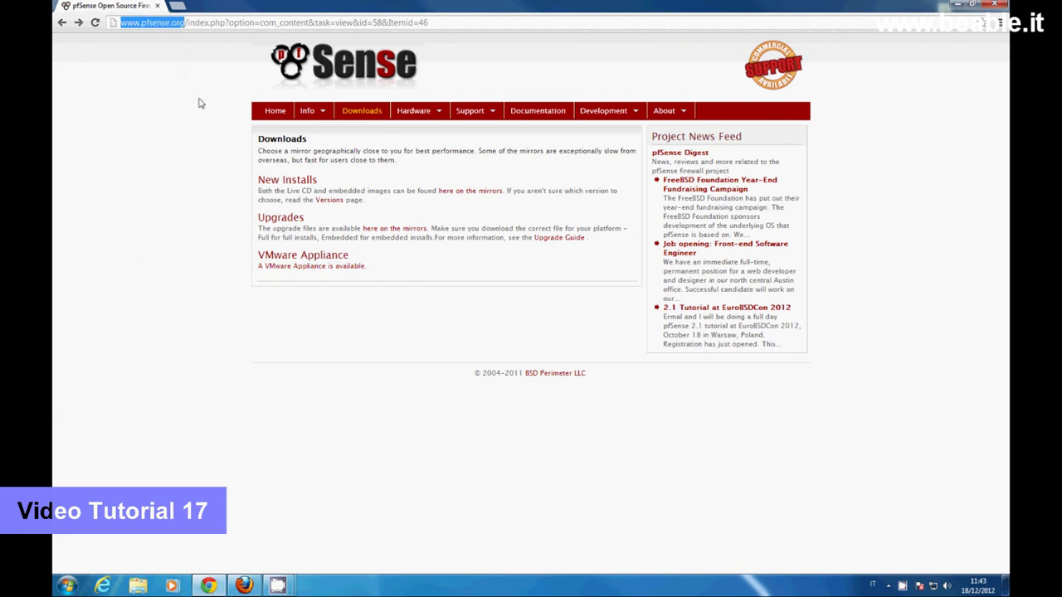
left_click(366, 117)
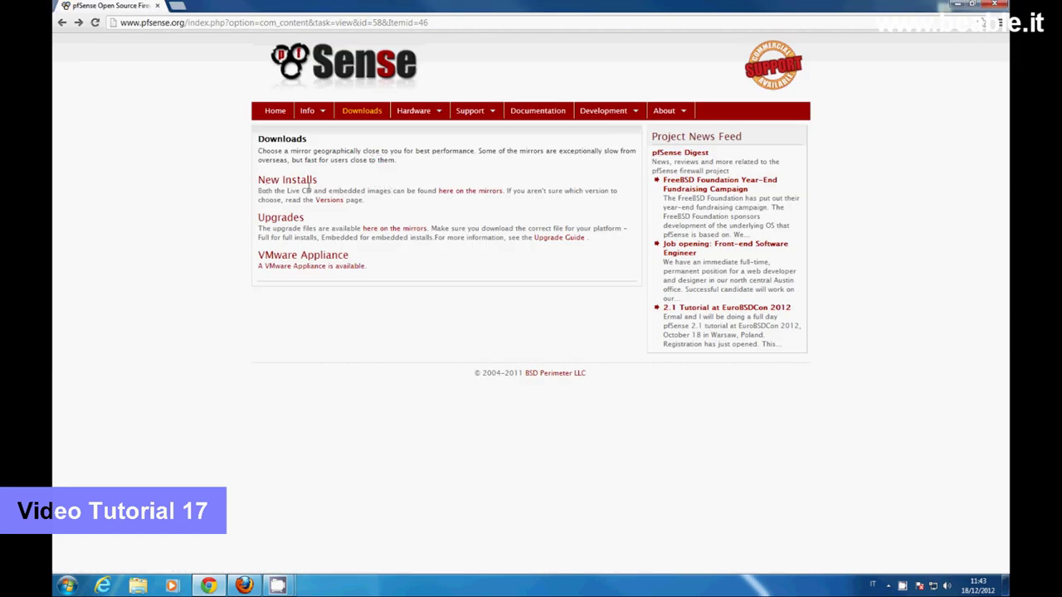
left_click(489, 193)
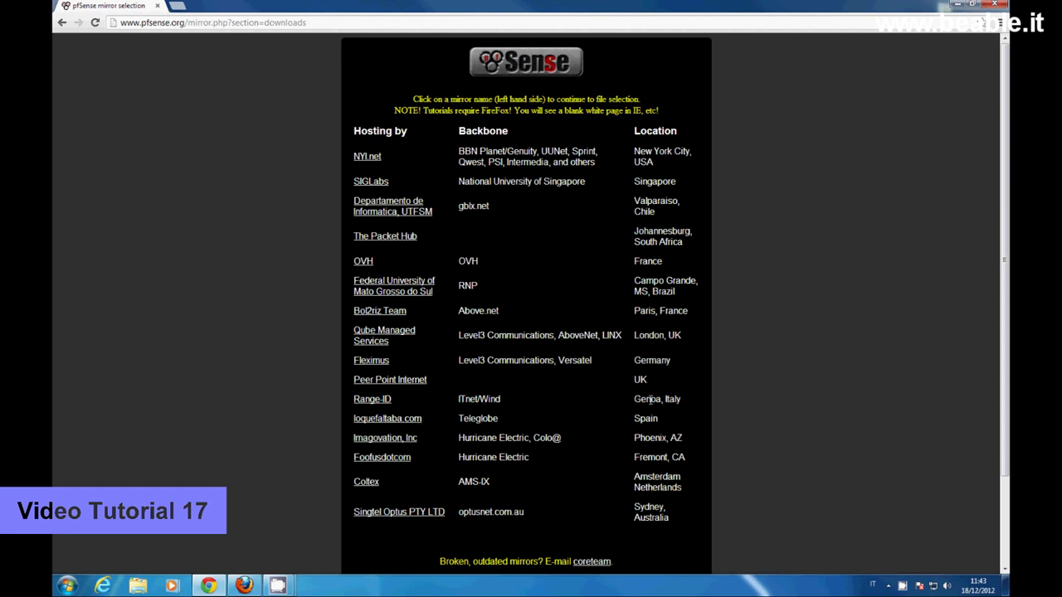
left_click(375, 401)
scroll(526, 374, "down", 6)
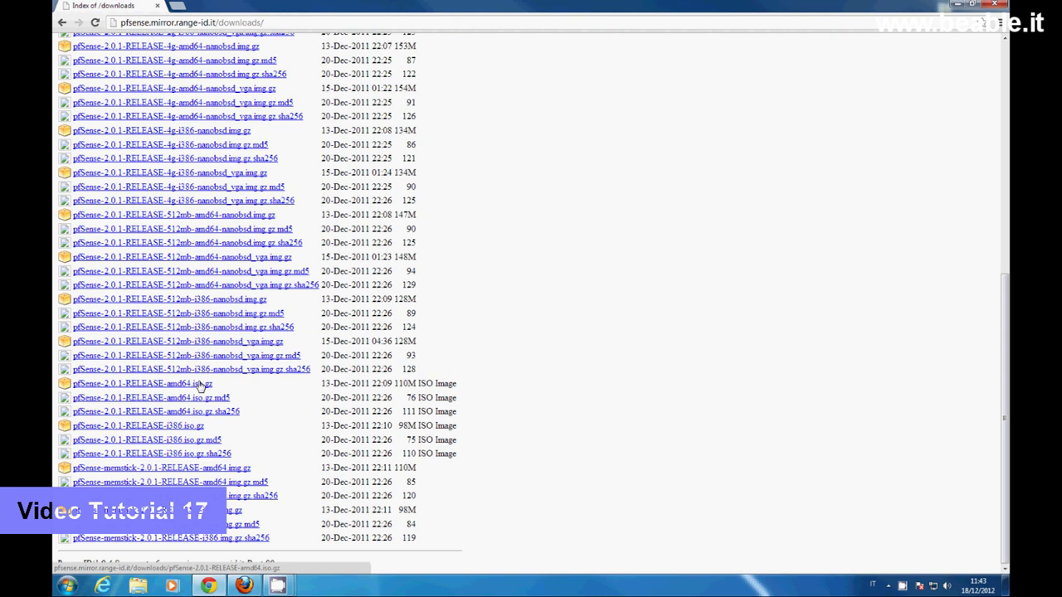
left_click(200, 386)
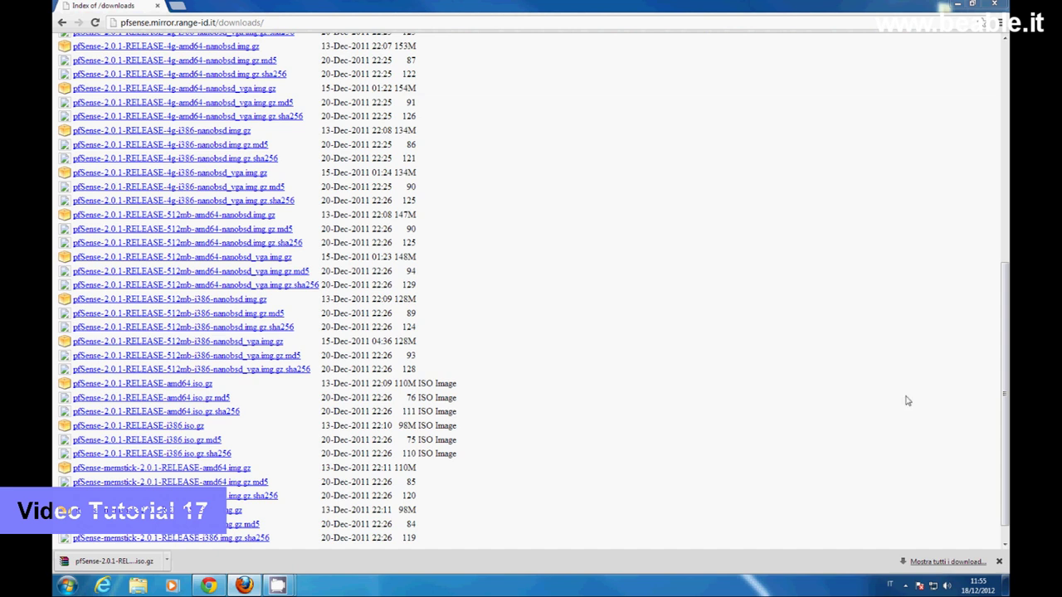
left_click(141, 588)
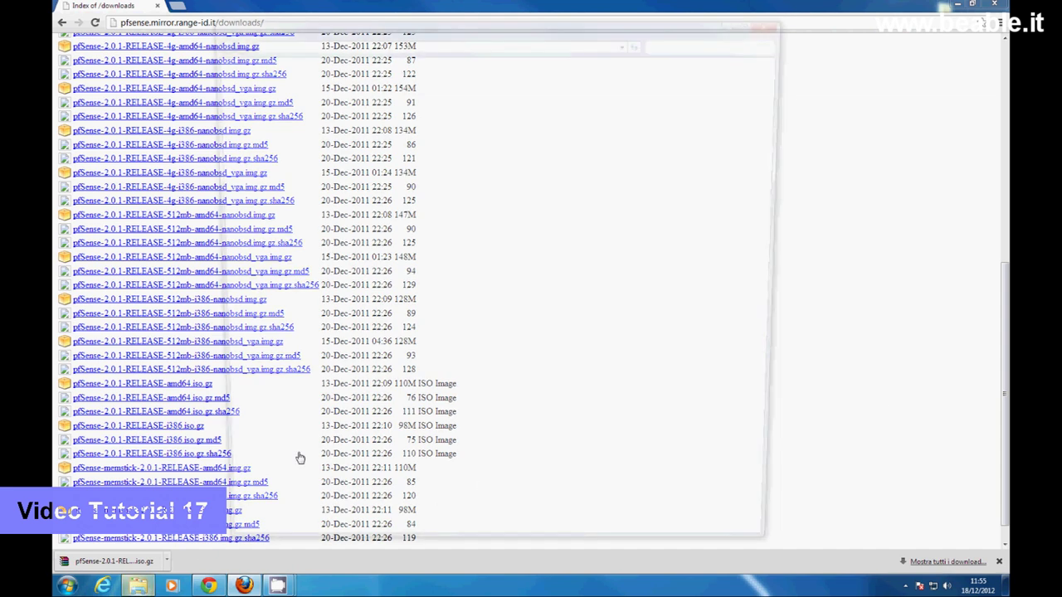
- Extract the downloaded pfSense archive into its own pfSense folder
left_click(248, 104)
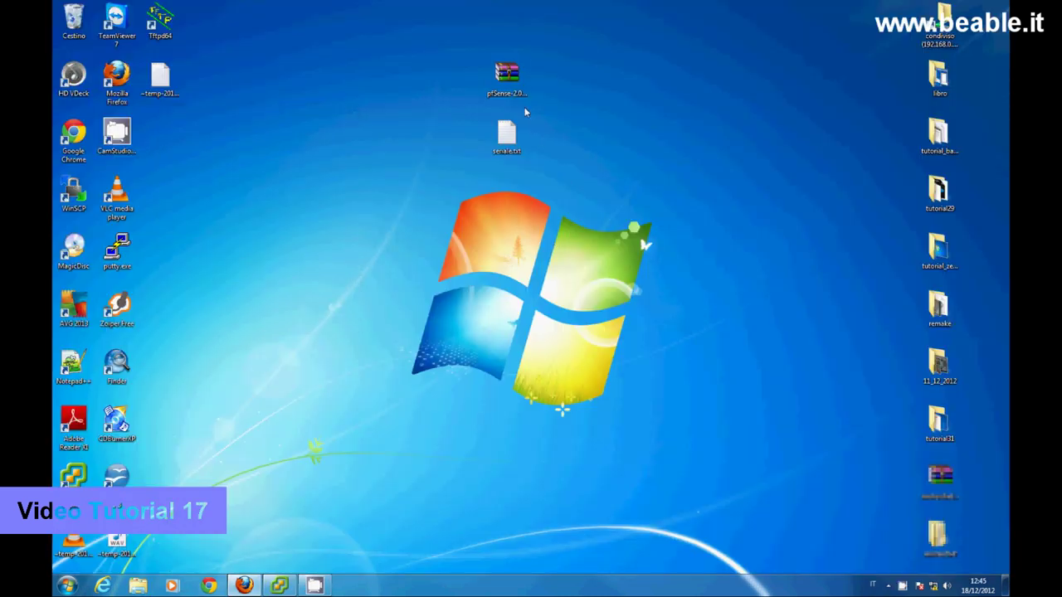
left_click(508, 76)
left_click(508, 76)
right_click(510, 78)
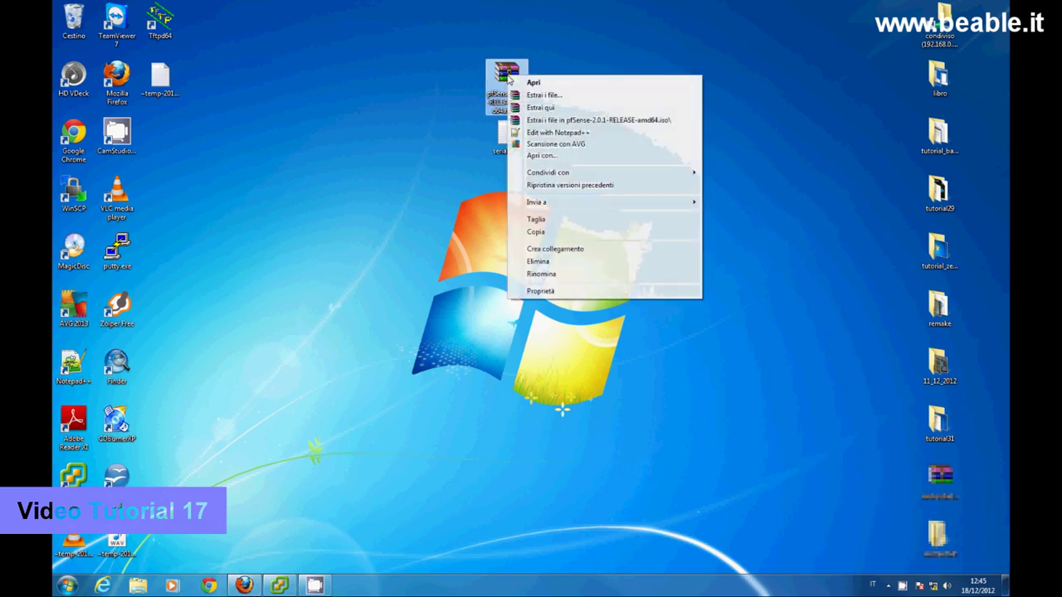
left_click(579, 121)
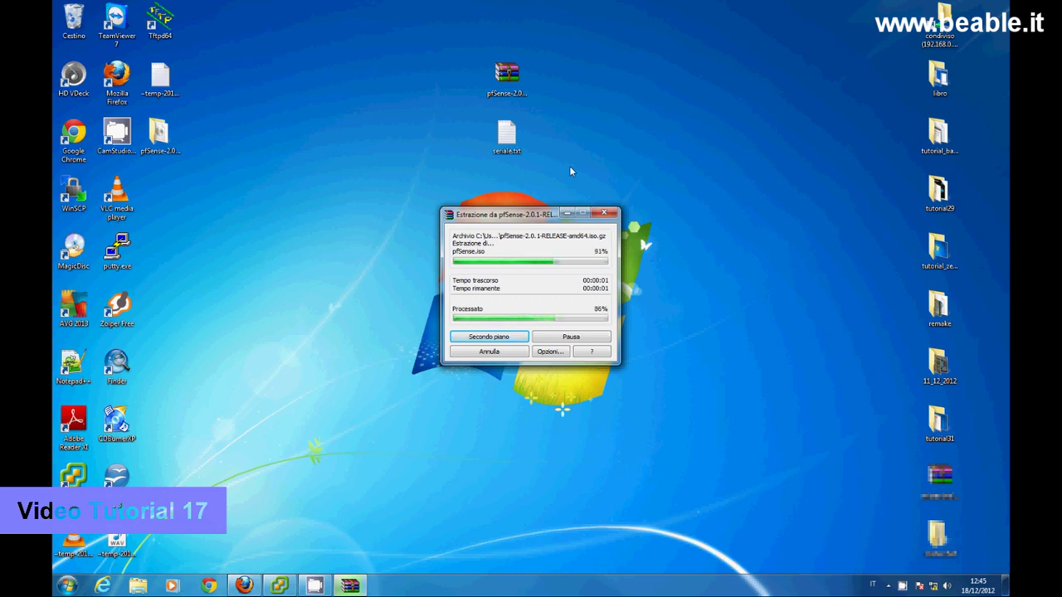
- Move the pfSense folder to the desktop centre, confirm it holds pfSense.iso, and return to vSphere
left_click_drag(163, 136, 513, 192)
double_click(513, 192)
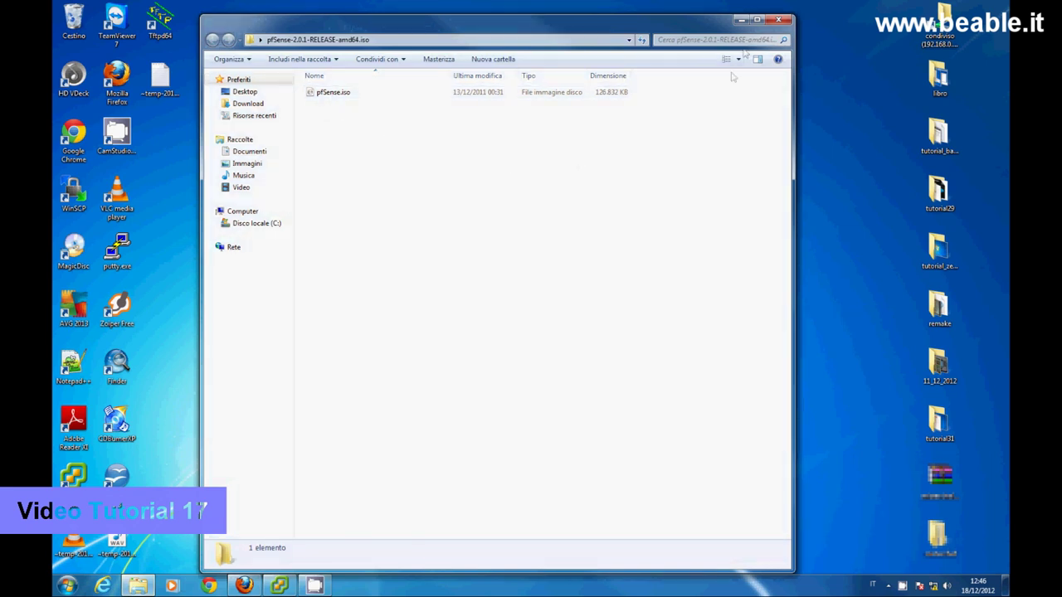
left_click(779, 18)
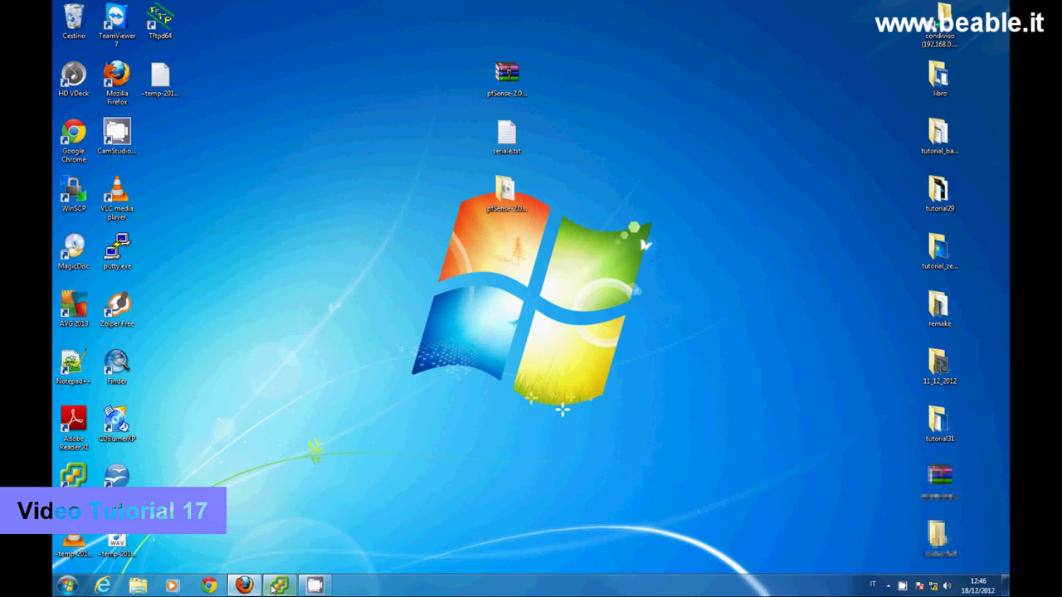
left_click(277, 587)
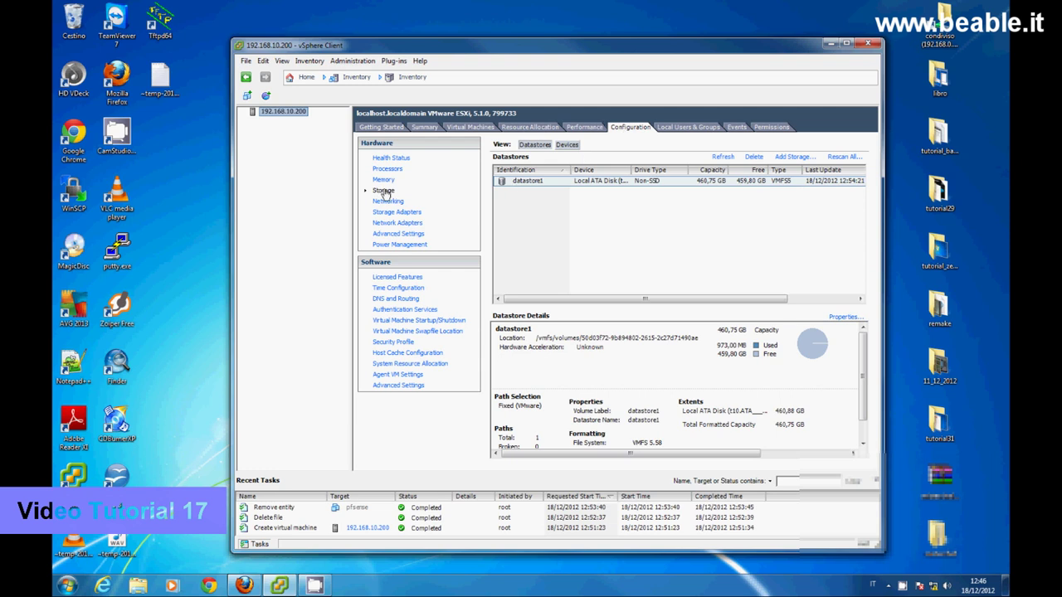
- Browse datastore1 and upload pfSense.iso from the pfSense folder, accepting the overwrite warning
left_click(546, 183)
right_click(545, 183)
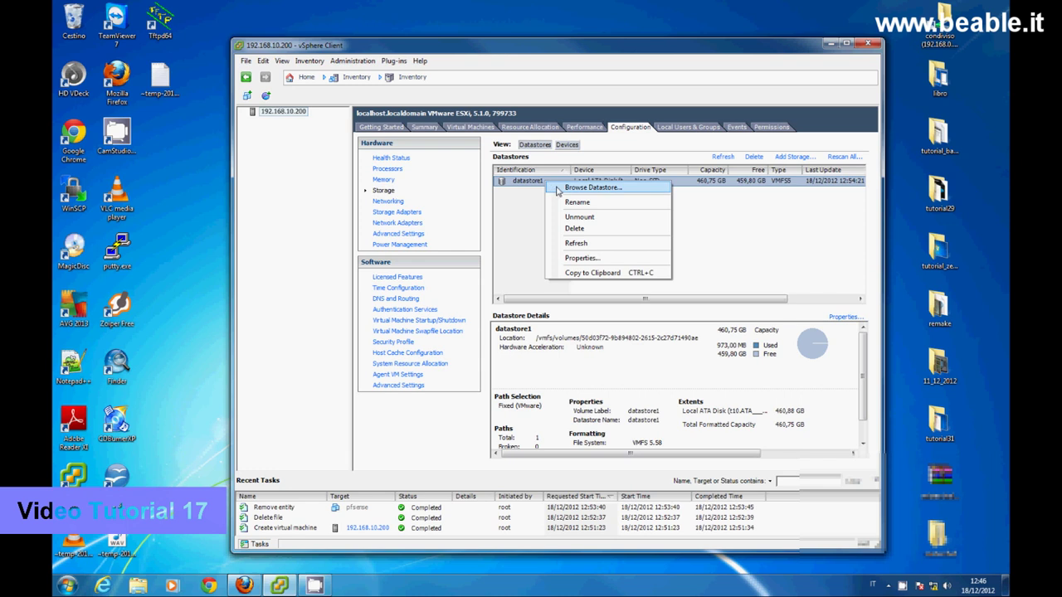
left_click(559, 189)
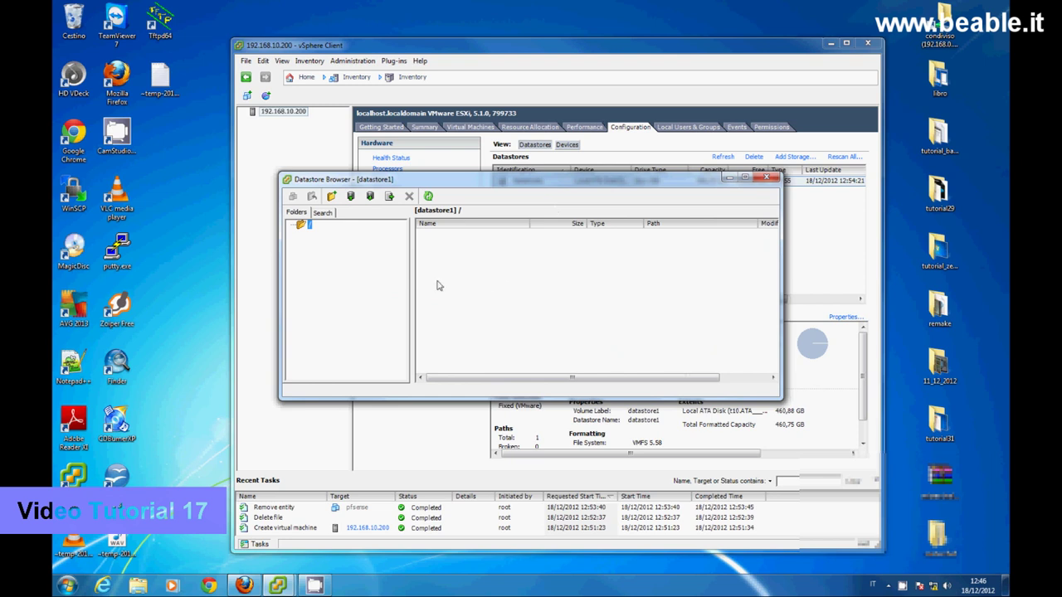
left_click(350, 196)
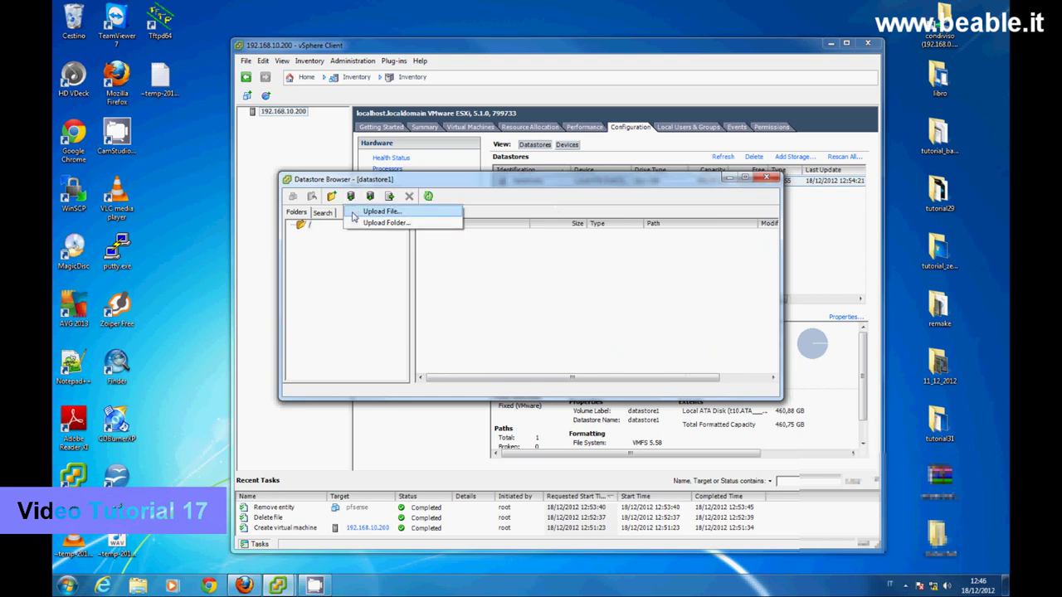
left_click(380, 212)
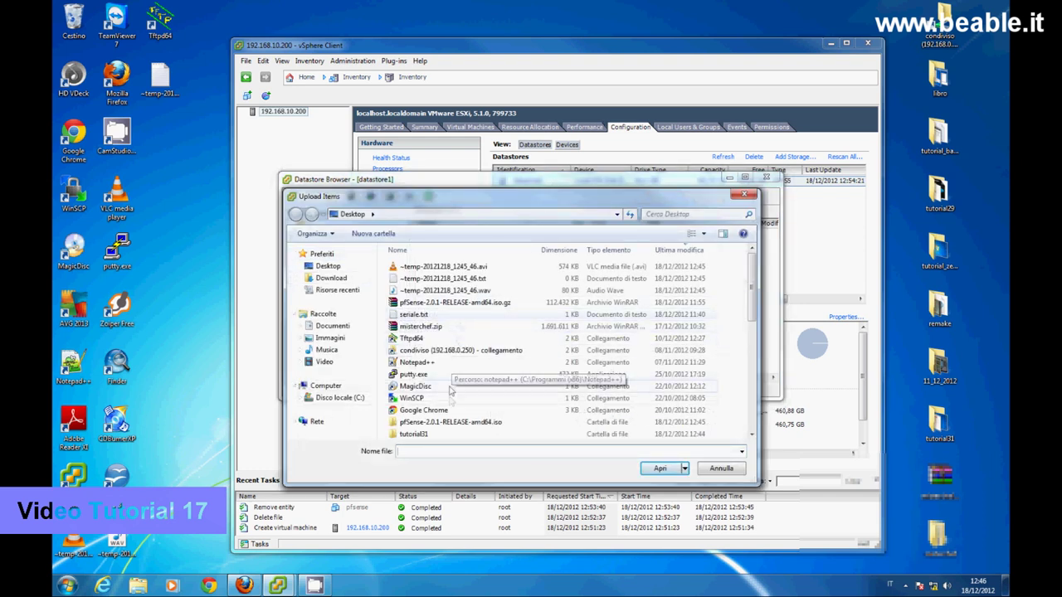
double_click(452, 423)
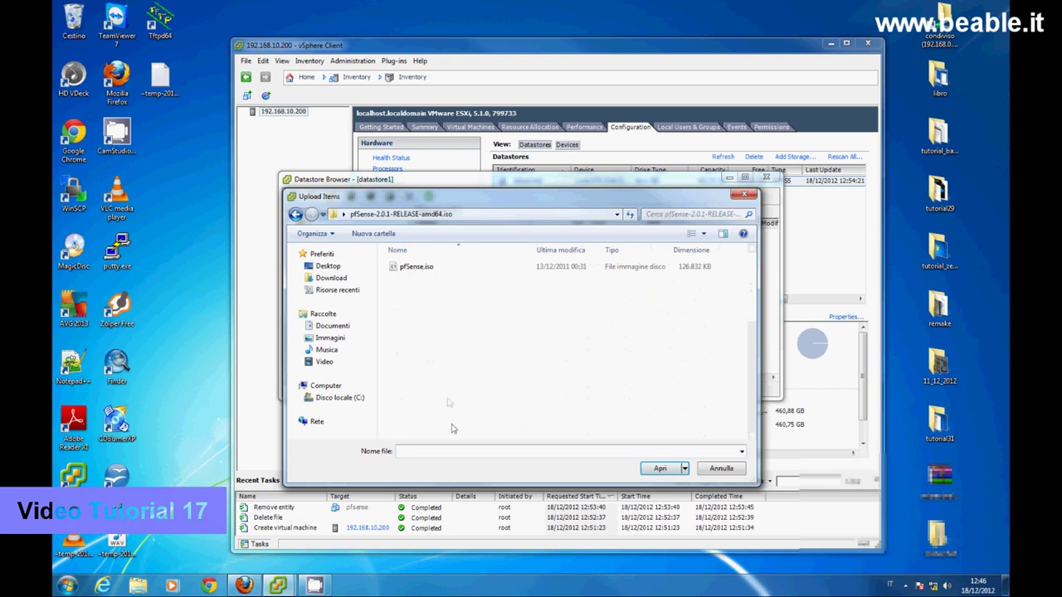
left_click(419, 268)
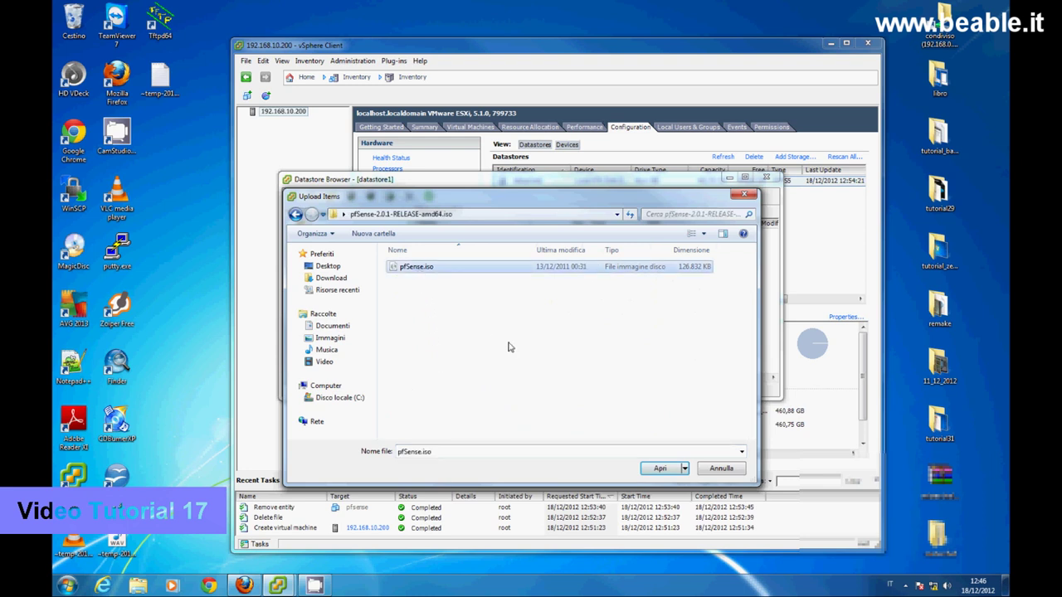
left_click(660, 470)
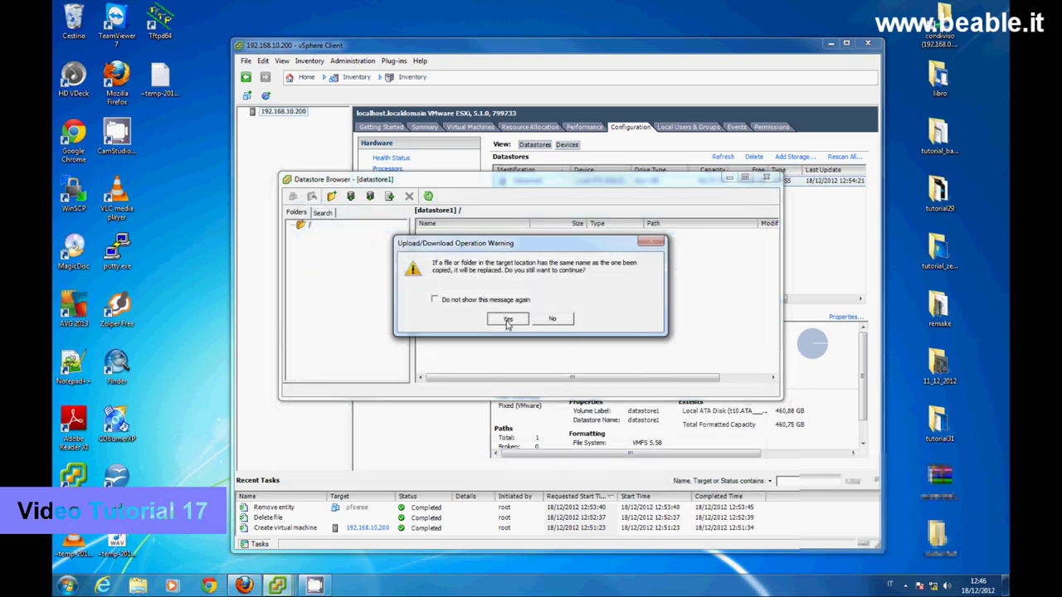
left_click(508, 320)
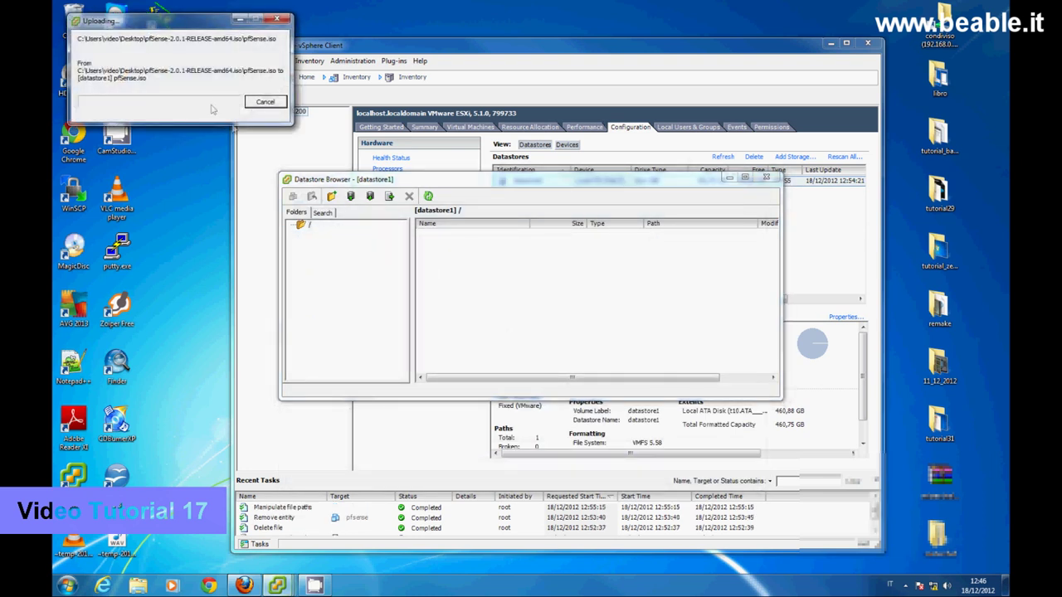
- Let pfSense.iso (126,832 KB) finish uploading to datastore1, then close the Datastore Browser
left_click_drag(208, 23, 586, 250)
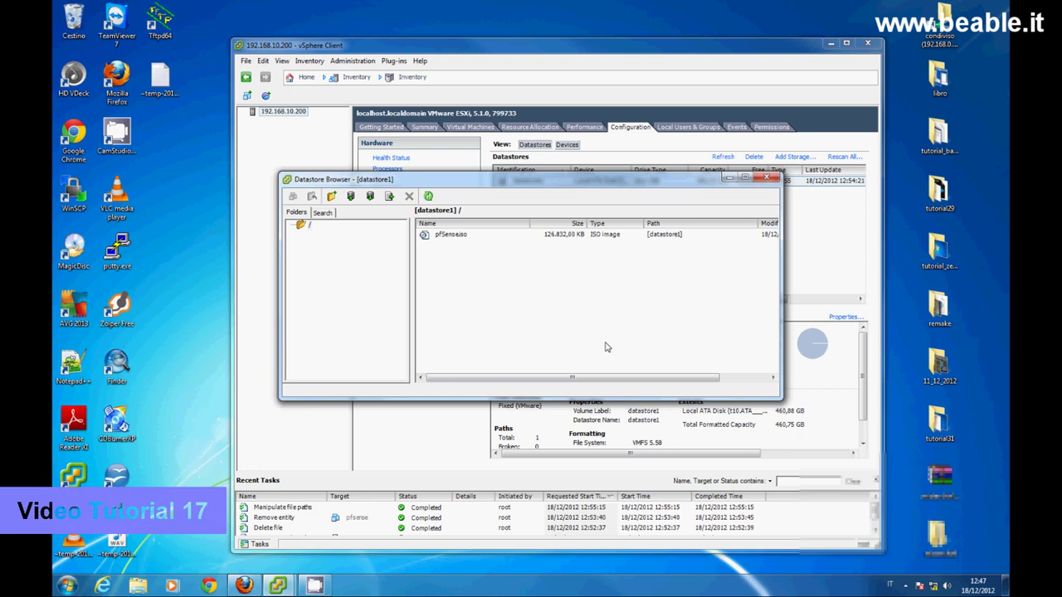
left_click(765, 179)
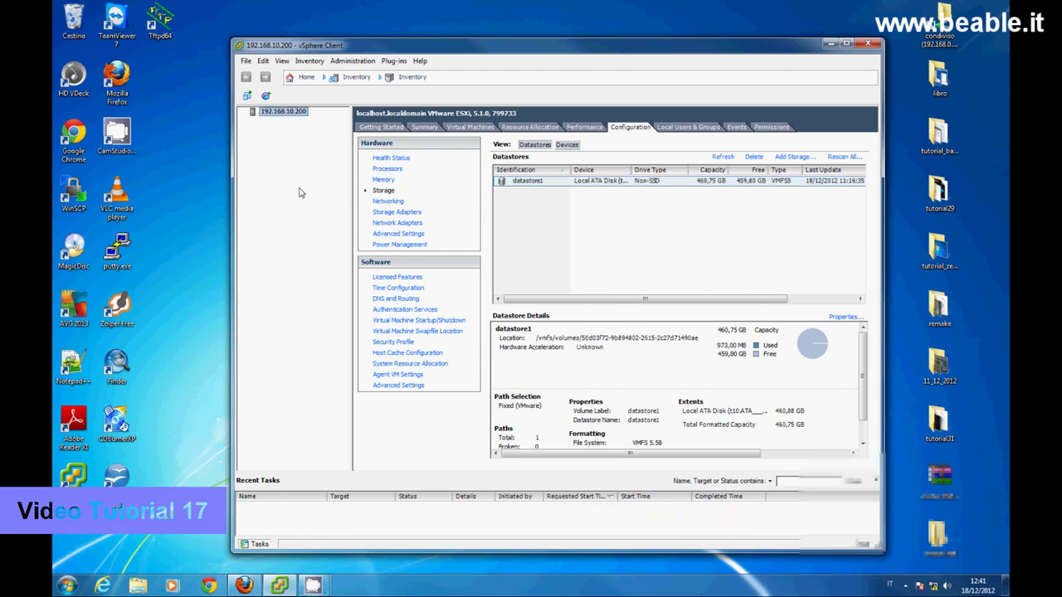
right_click(282, 112)
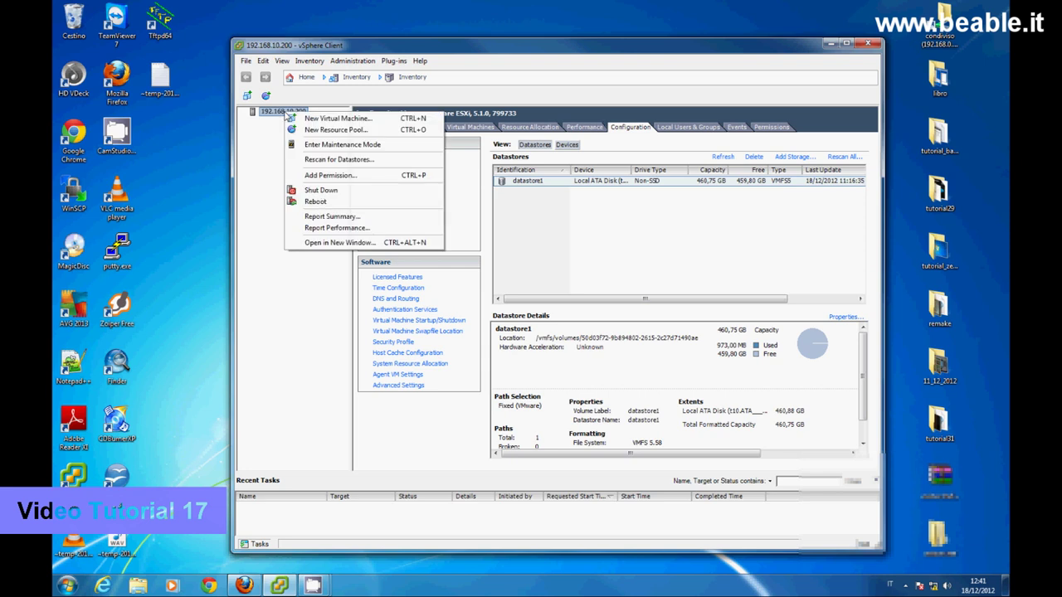
- Start a Custom new virtual machine named 'pfsense' and reach the Storage page with datastore1
left_click(327, 122)
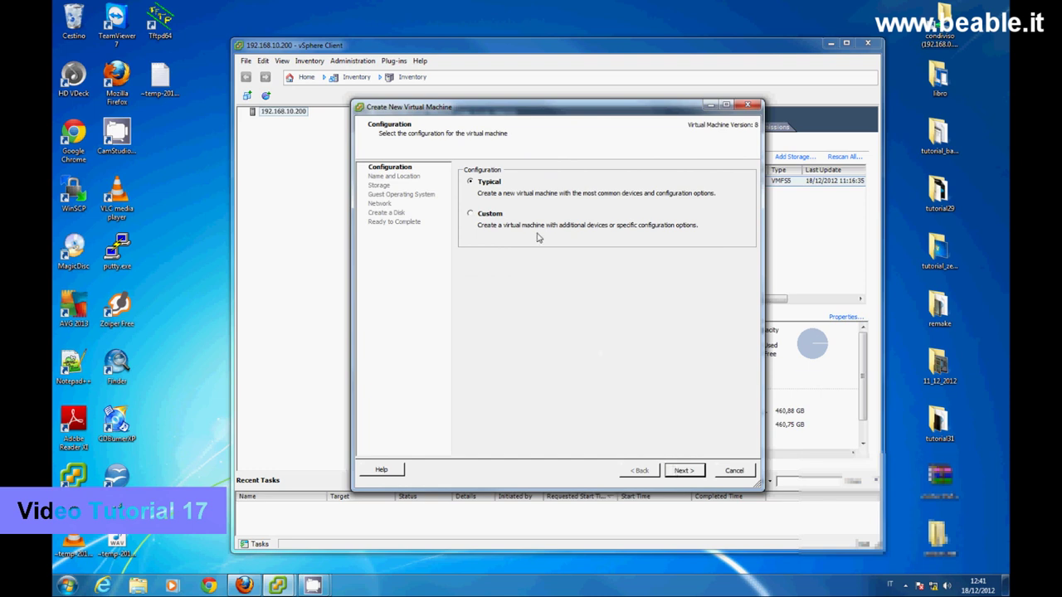
left_click(487, 217)
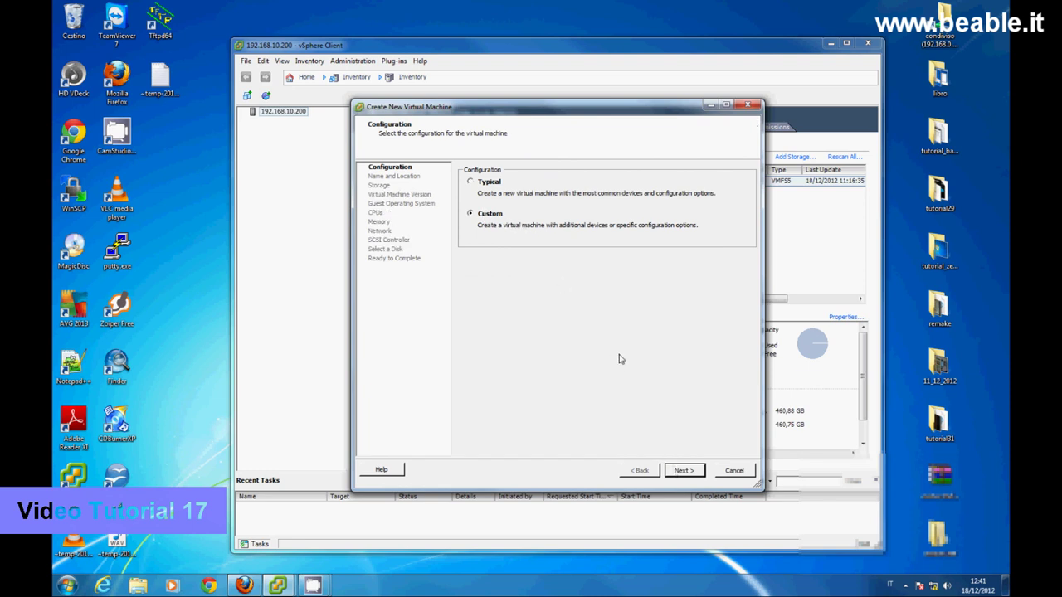
left_click(685, 471)
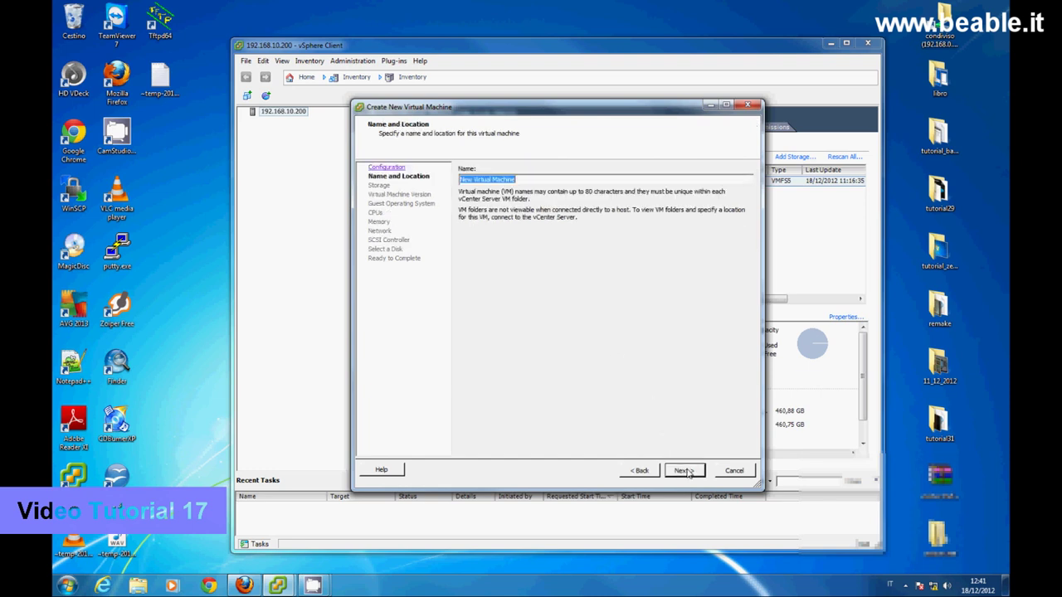
type("pfsense")
left_click(686, 470)
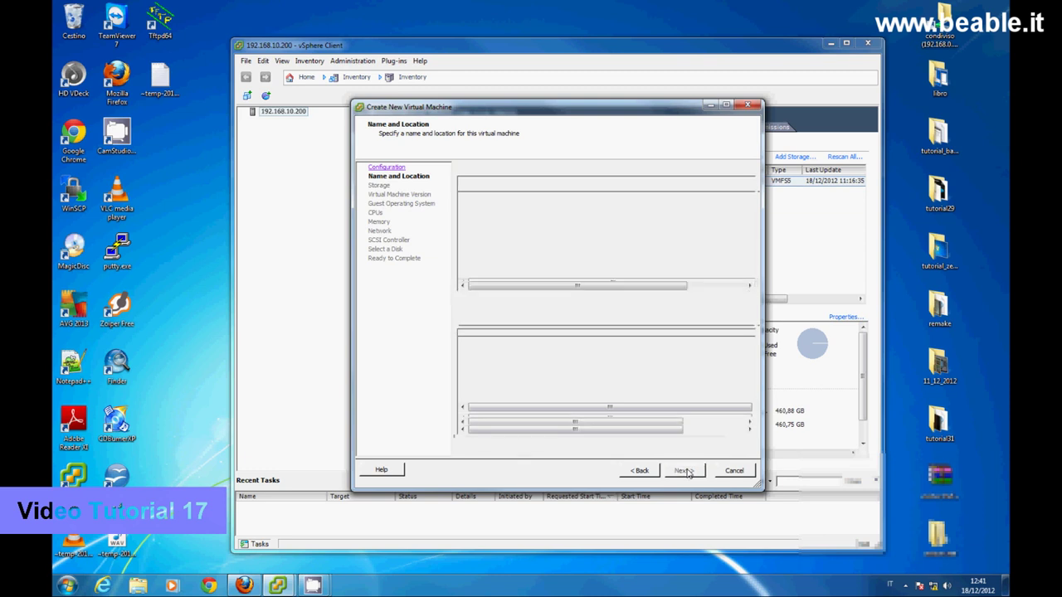
left_click(685, 470)
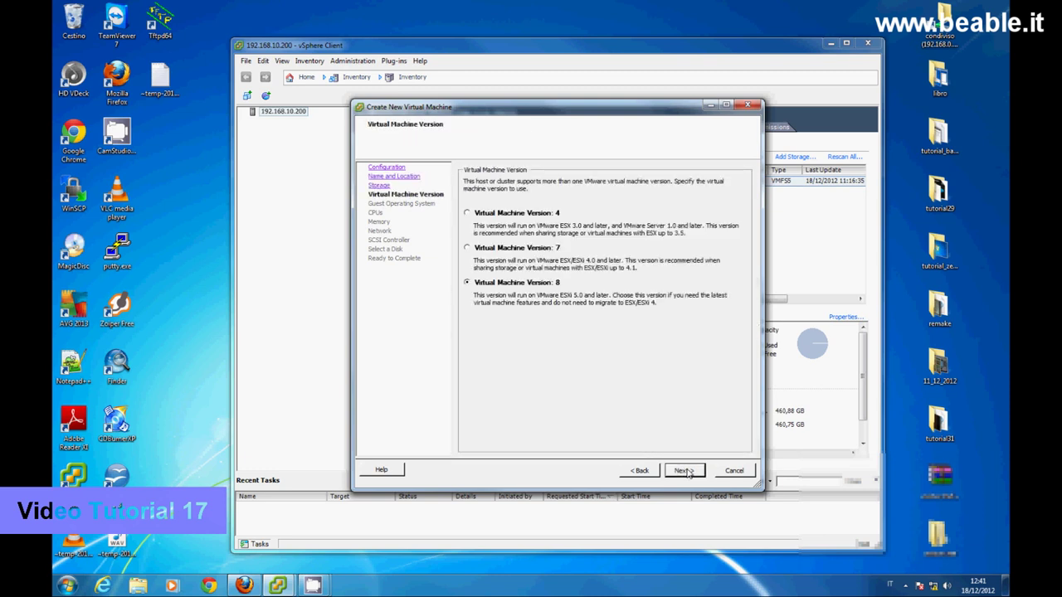
left_click(640, 471)
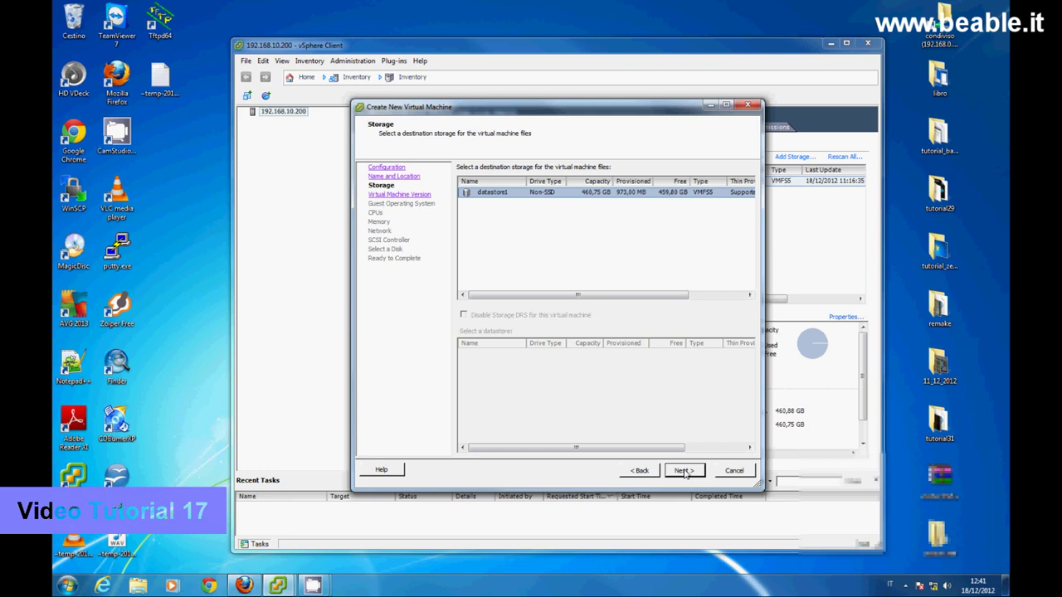
- Keep virtual machine version 8 and set the guest OS to Other, FreeBSD (64-bit)
left_click(685, 470)
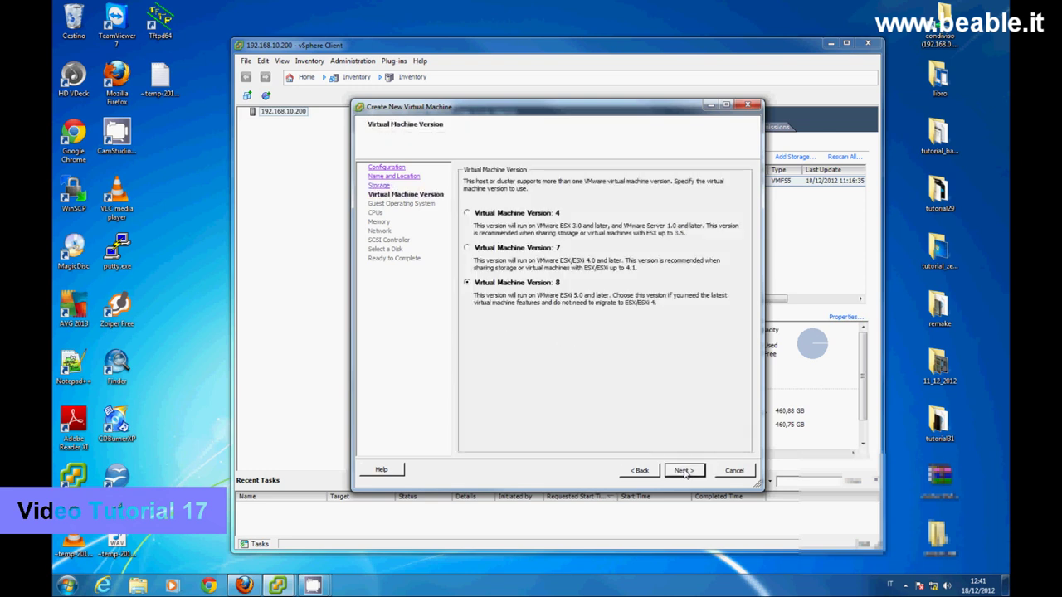
left_click(684, 470)
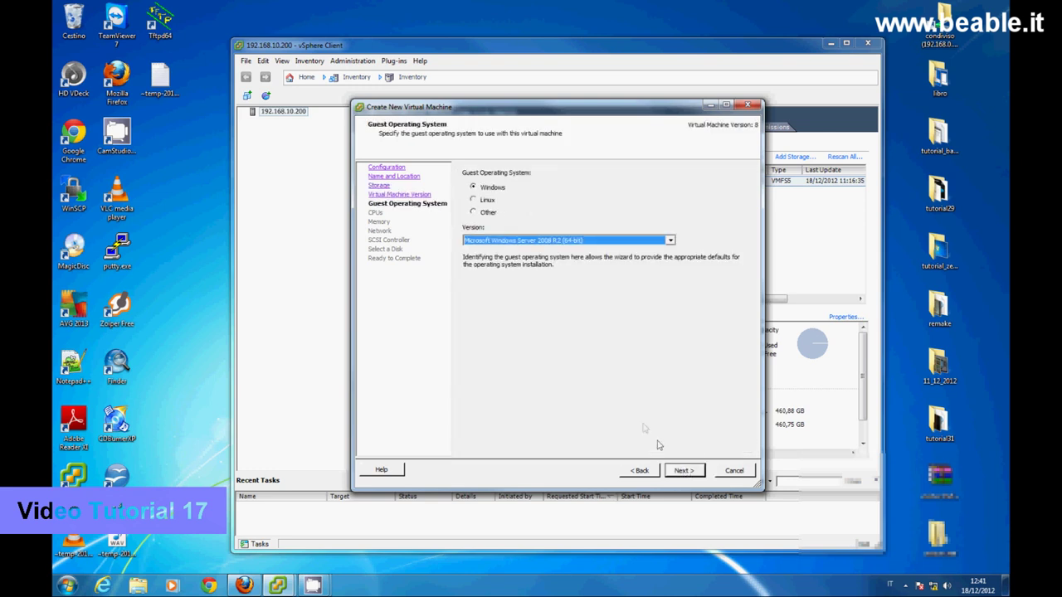
left_click(477, 212)
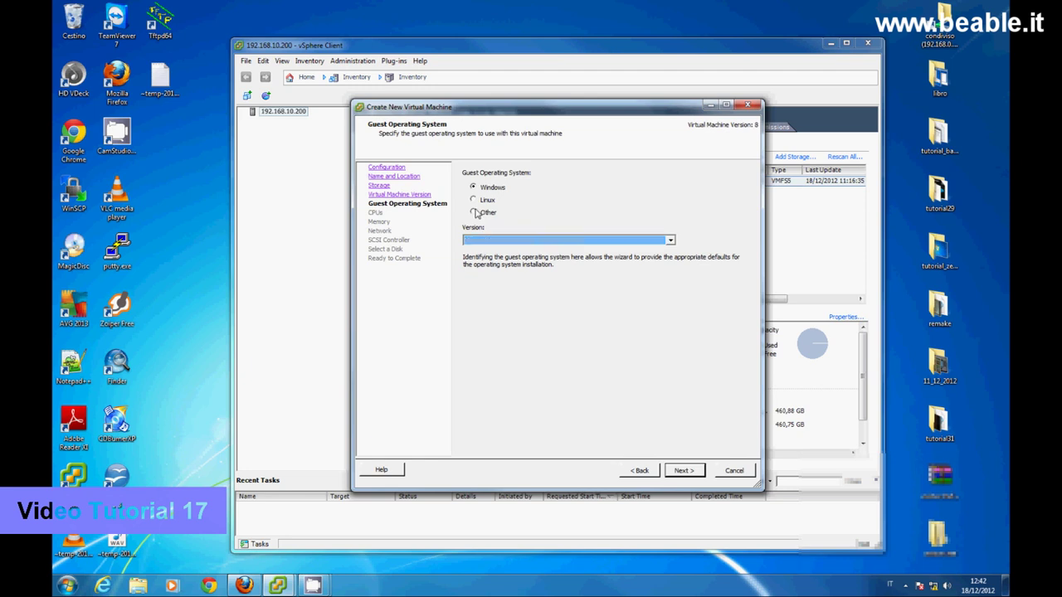
left_click(670, 242)
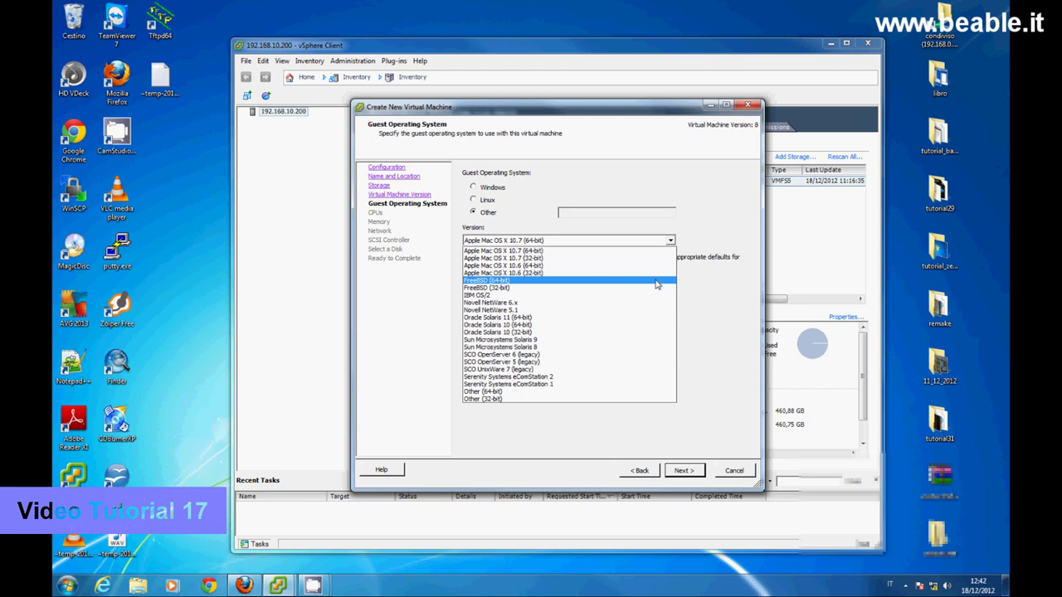
left_click(656, 285)
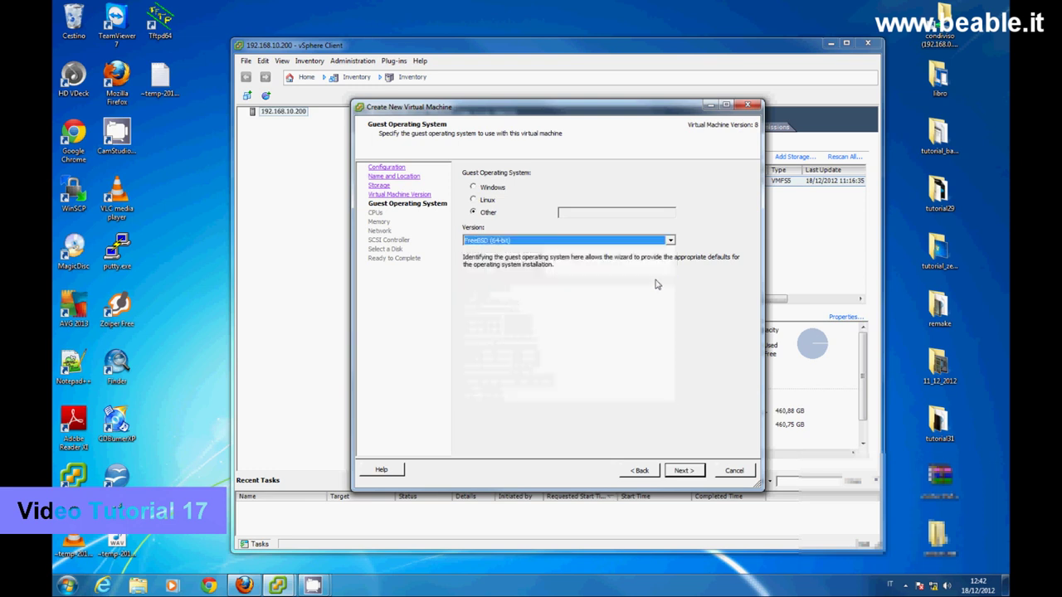
- Keep one CPU, set memory to 2 GB, and add two network adapters
left_click(683, 471)
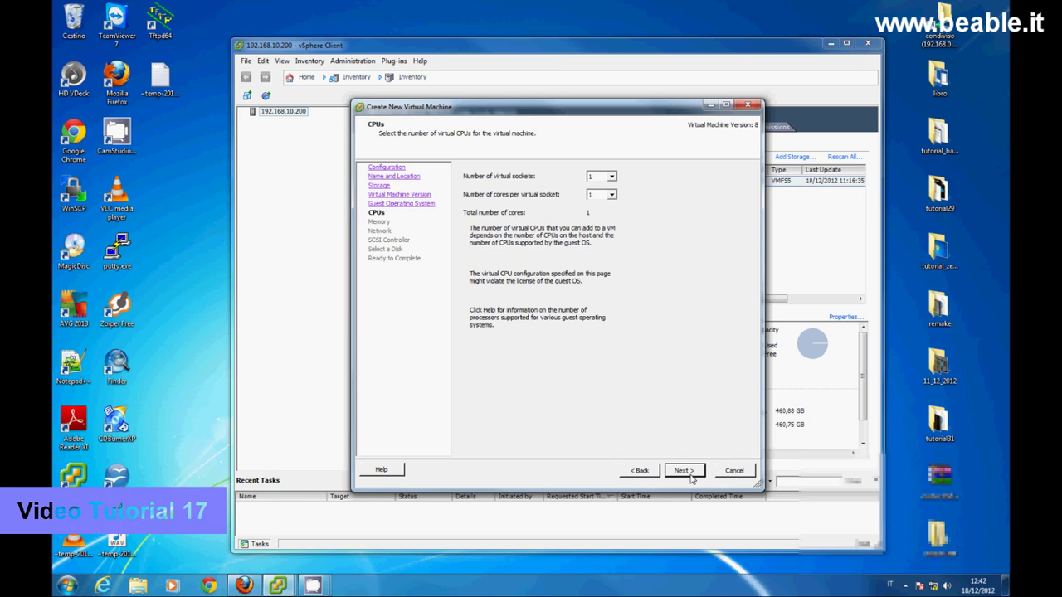
left_click(683, 471)
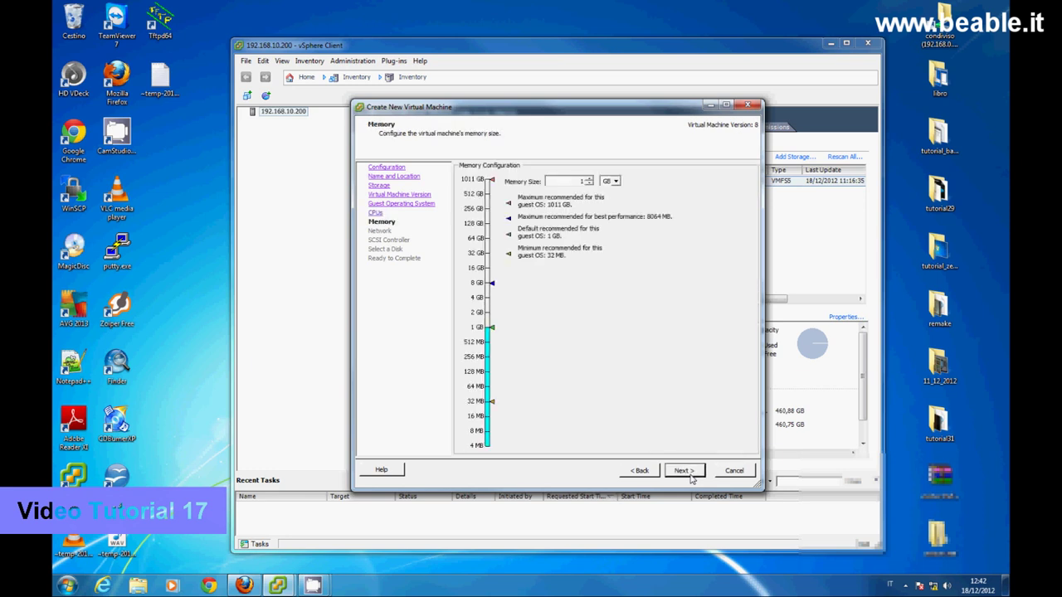
left_click(587, 178)
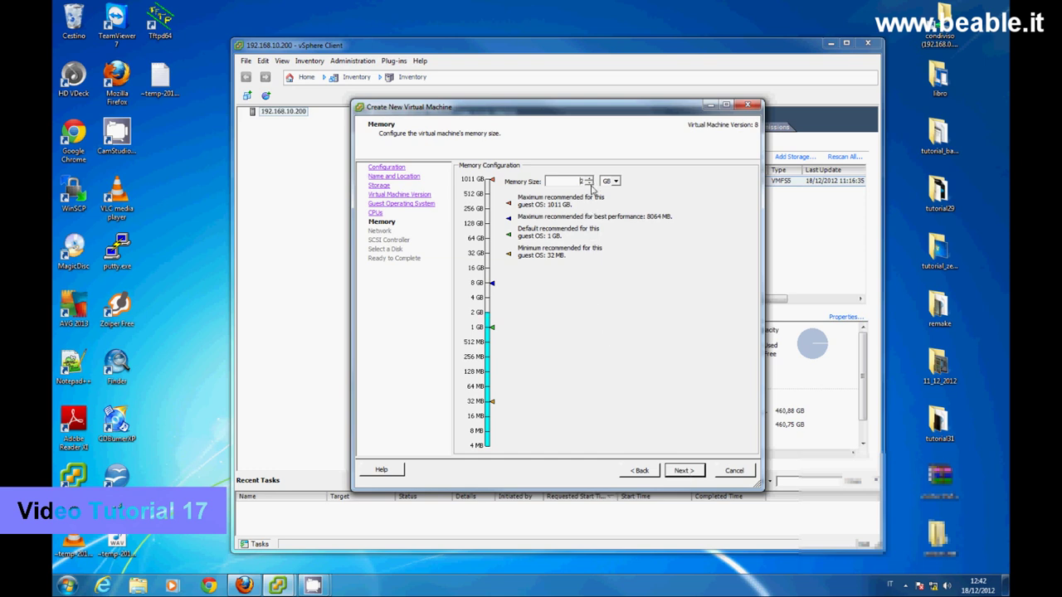
left_click(681, 470)
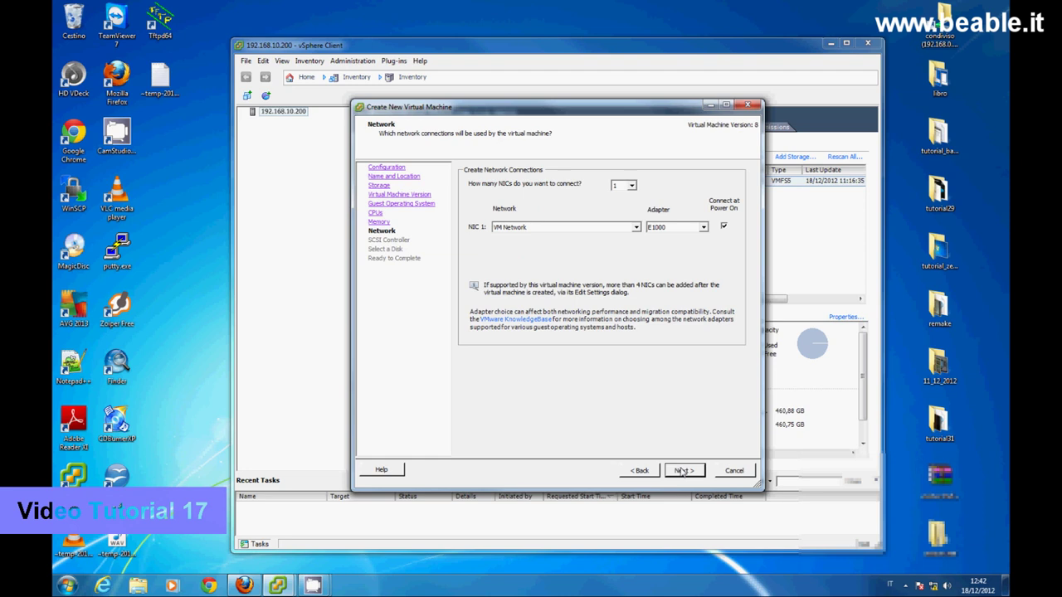
left_click(630, 187)
left_click(627, 212)
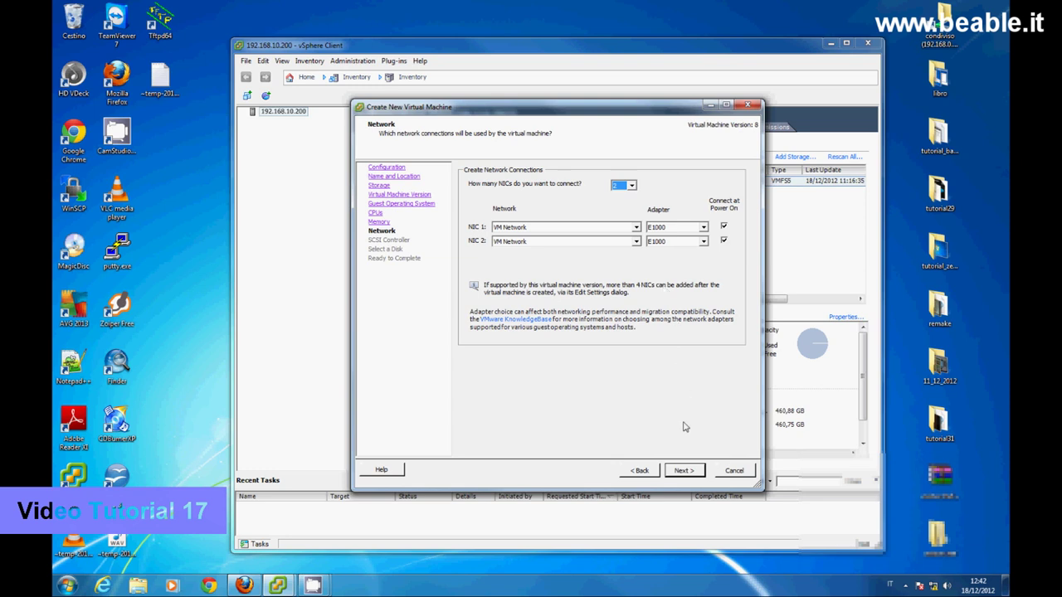
left_click(685, 471)
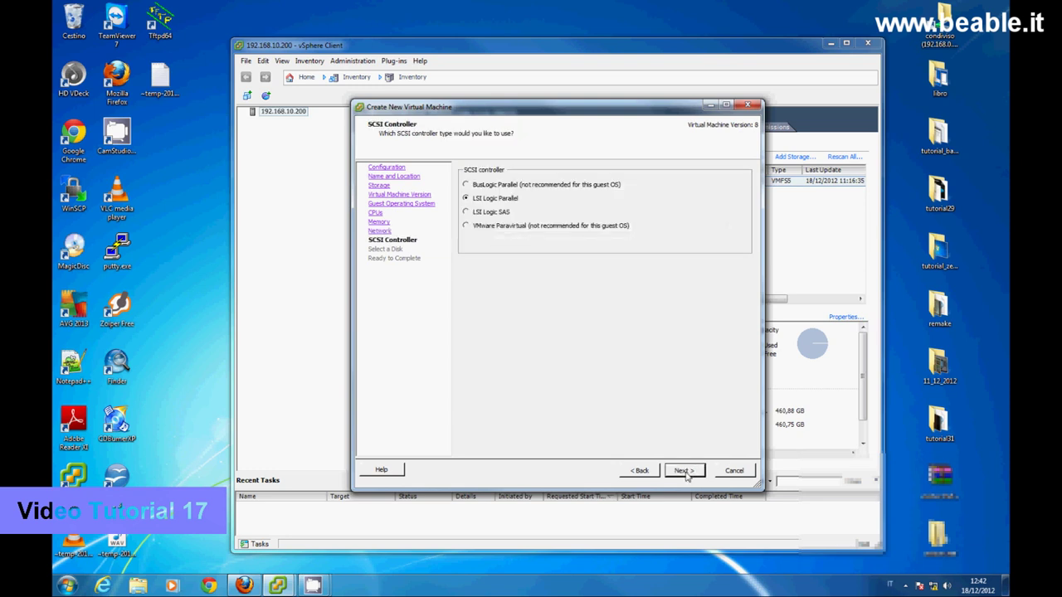
- Keep the LSI Logic Parallel controller, add a new 16 GB disk with default options, and finish the pfsense VM
left_click(683, 471)
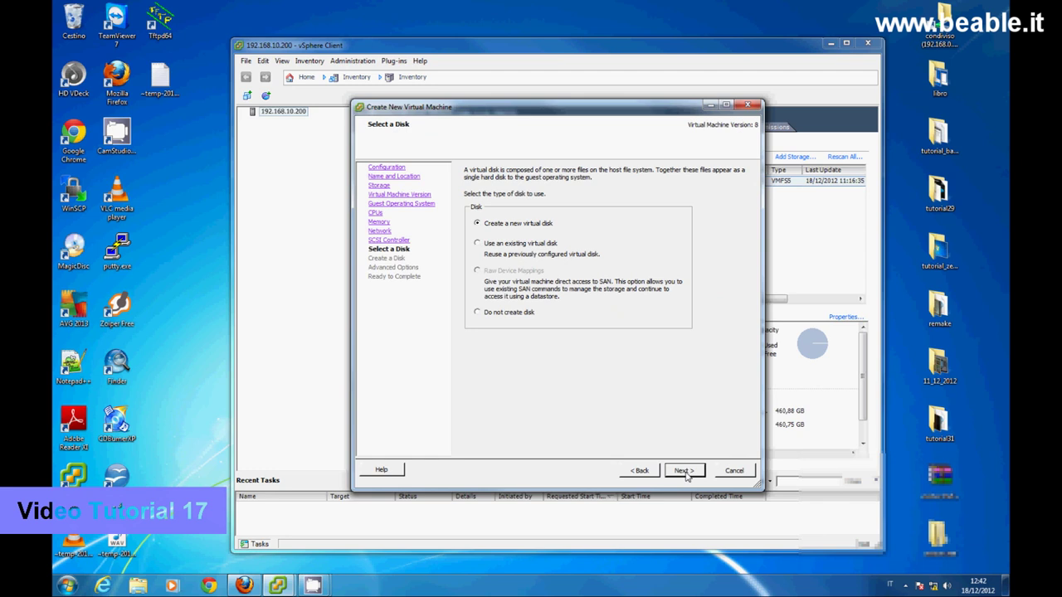
left_click(684, 471)
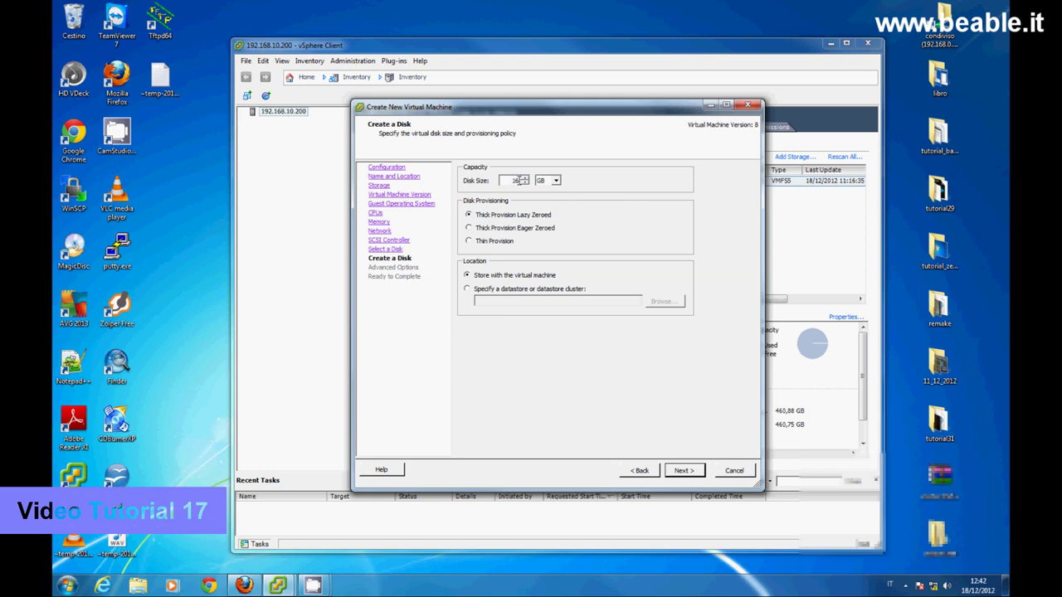
left_click(693, 472)
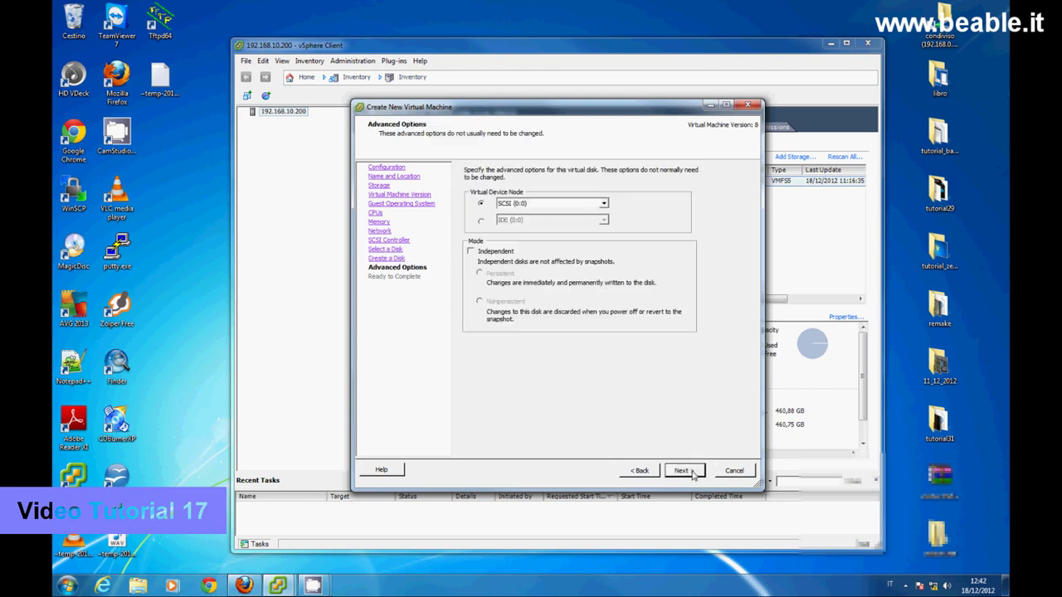
left_click(682, 471)
left_click(692, 472)
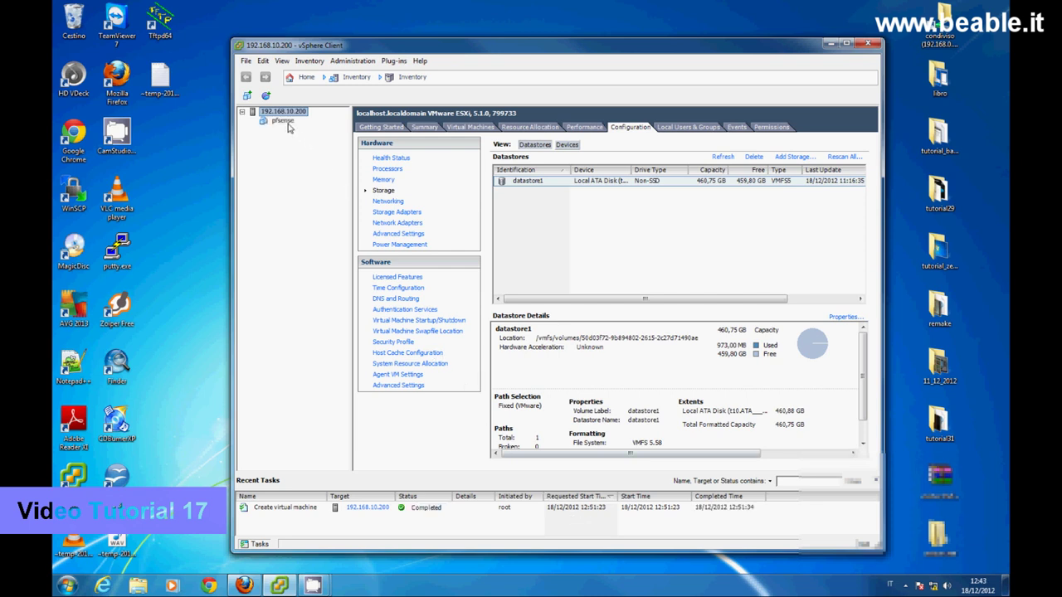
- In the pfsense VM's settings, point CD/DVD drive 1 at datastore1's pfSense.iso and connect it at power on
right_click(286, 122)
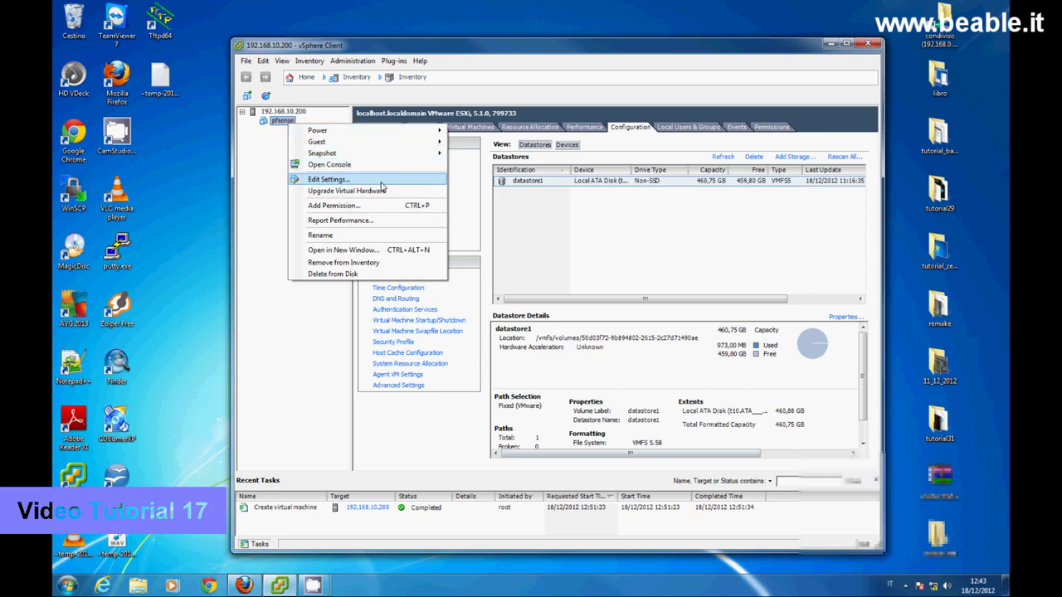
left_click(381, 184)
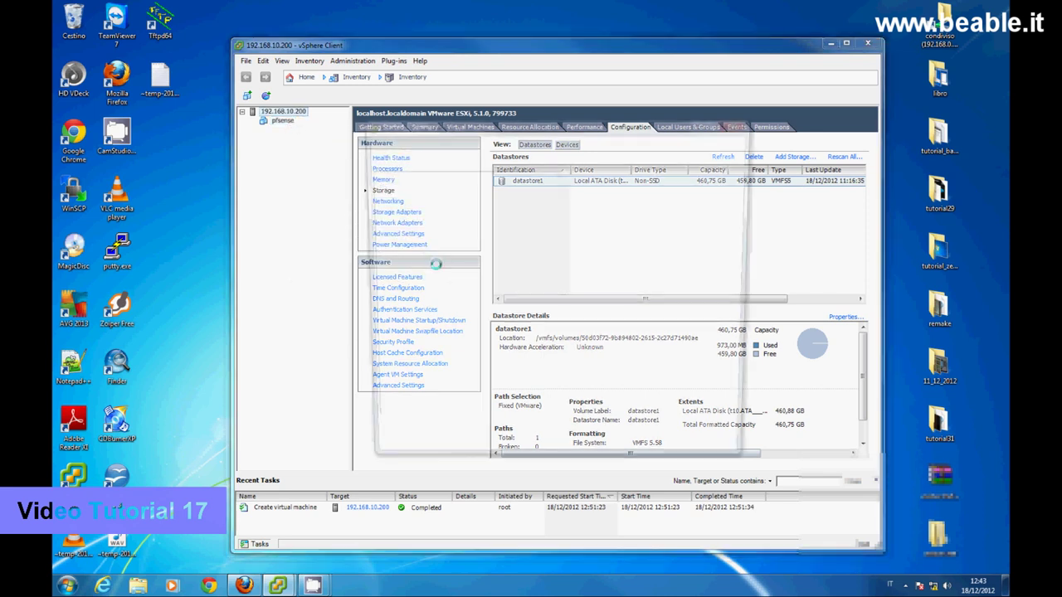
left_click(460, 247)
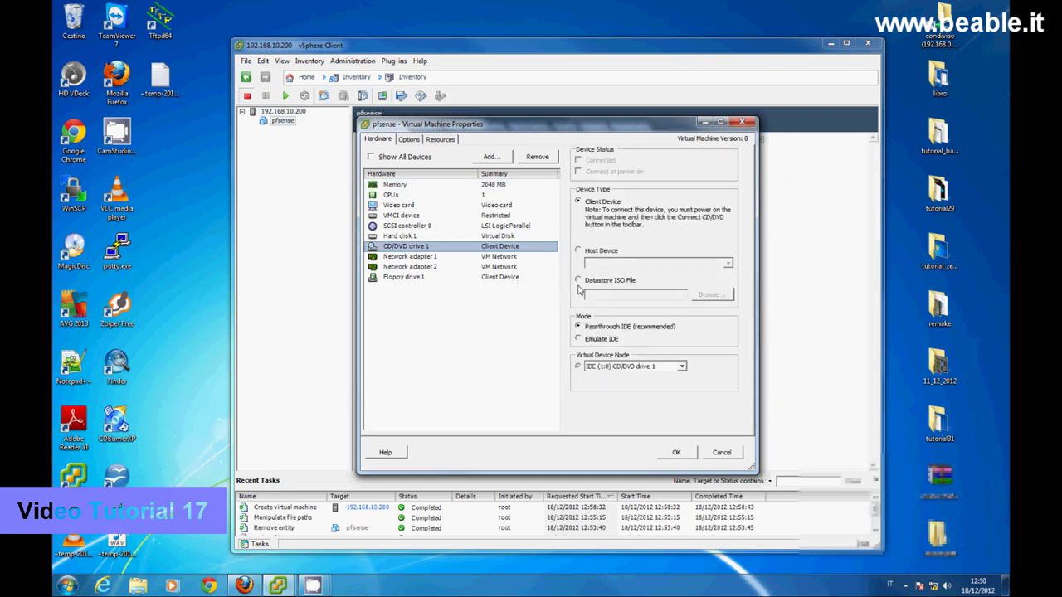
left_click(579, 282)
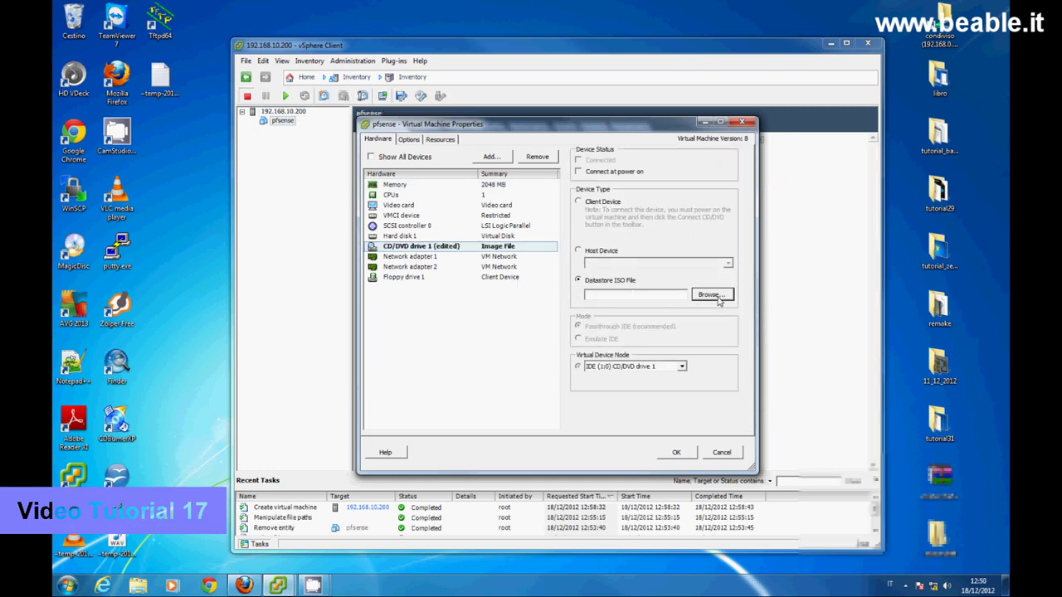
left_click(711, 295)
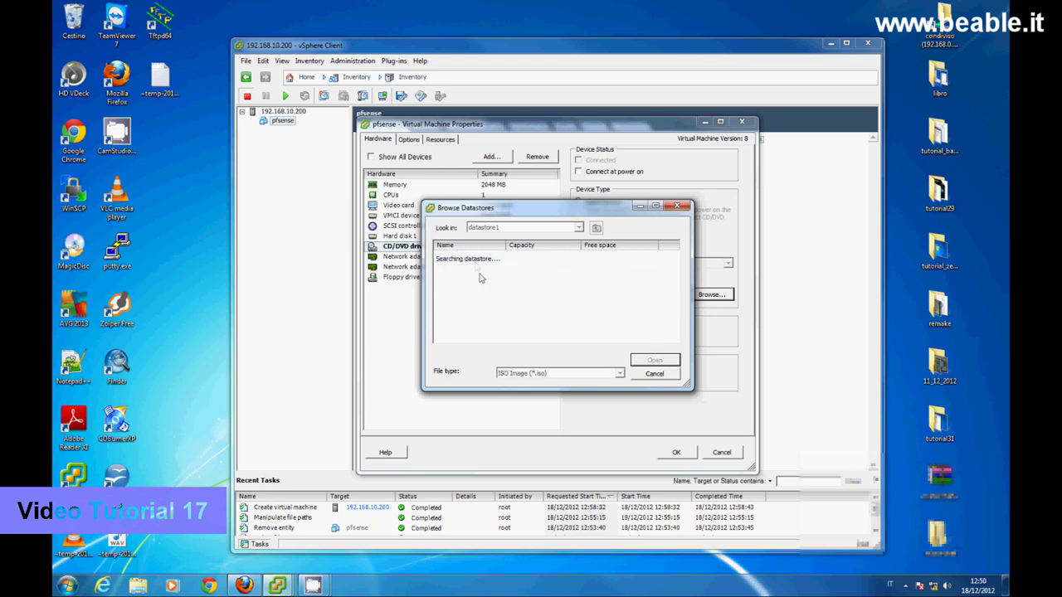
left_click(486, 267)
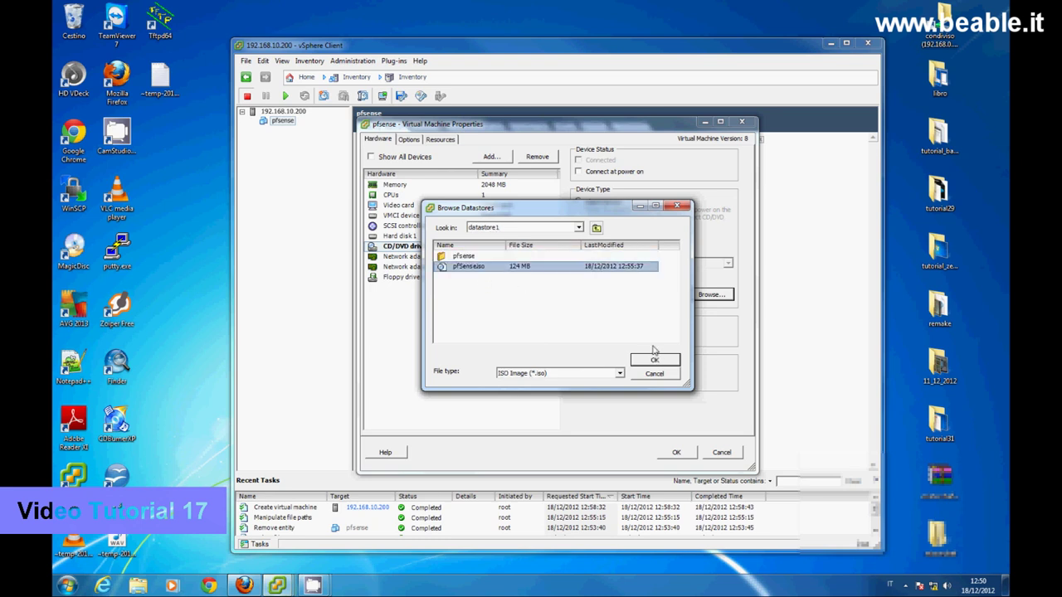
left_click(657, 363)
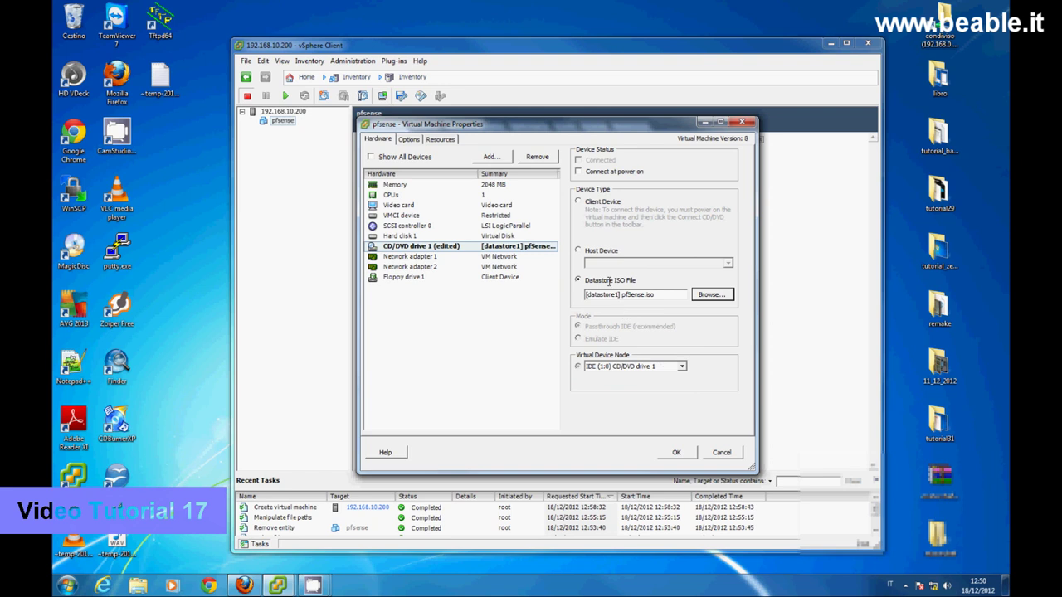
left_click(578, 172)
- Enable Force BIOS Setup in the pfsense VM's Boot Options and save the settings
left_click(409, 143)
left_click(420, 221)
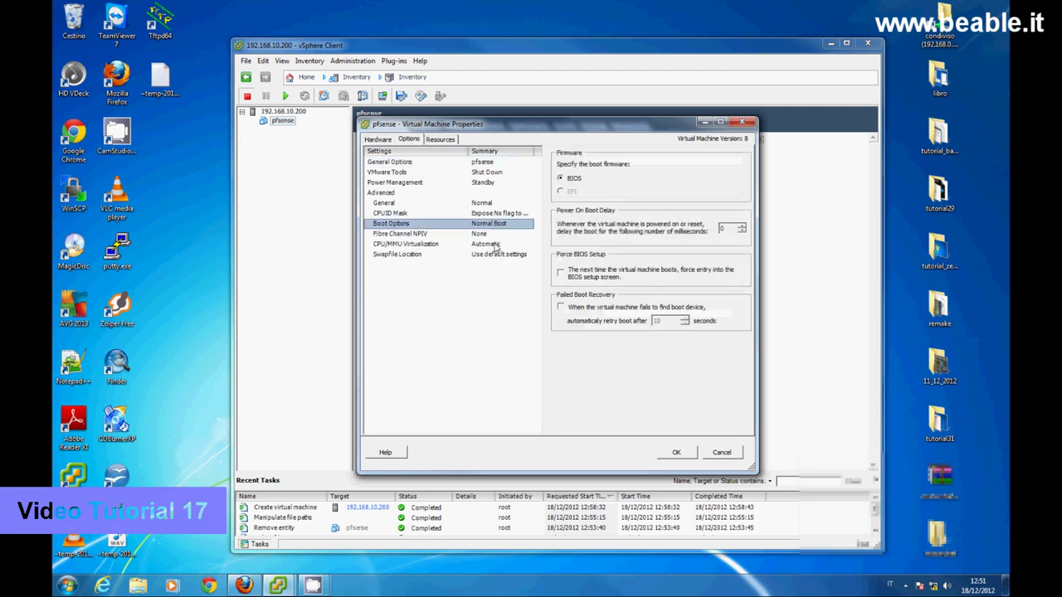
left_click(564, 276)
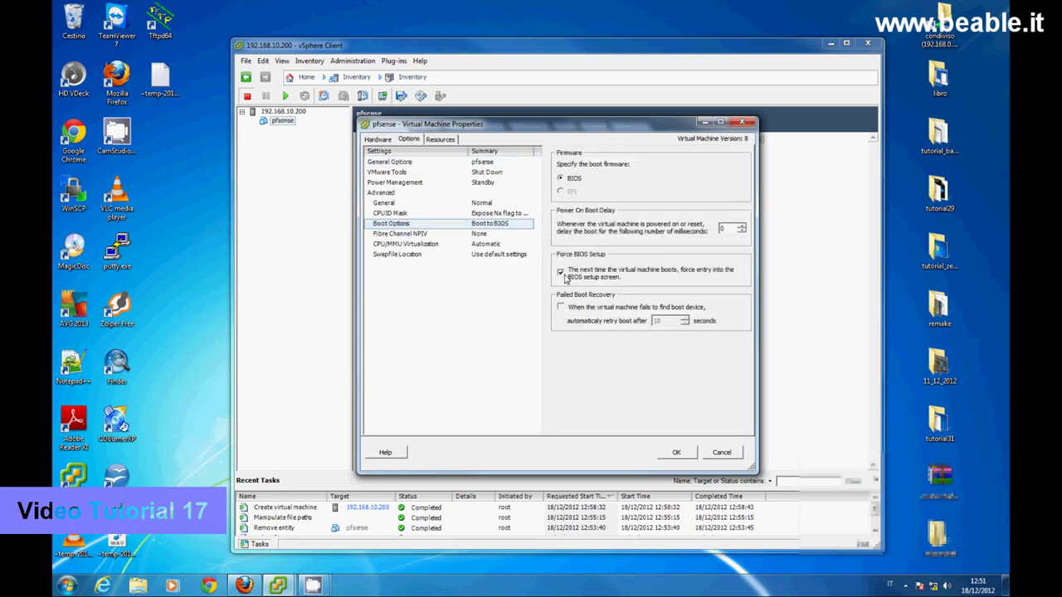
left_click(377, 140)
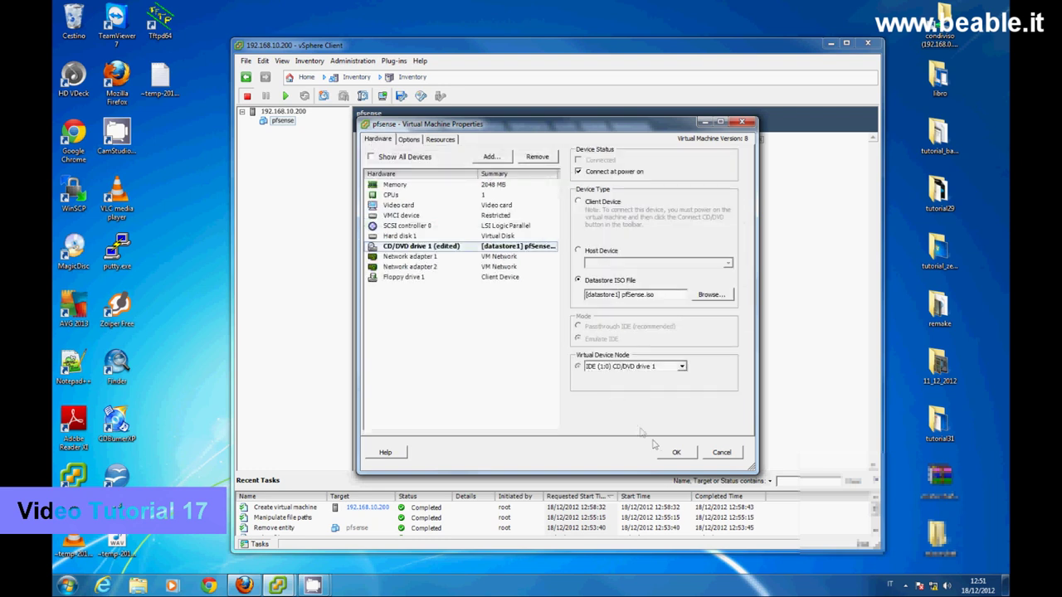
left_click(678, 454)
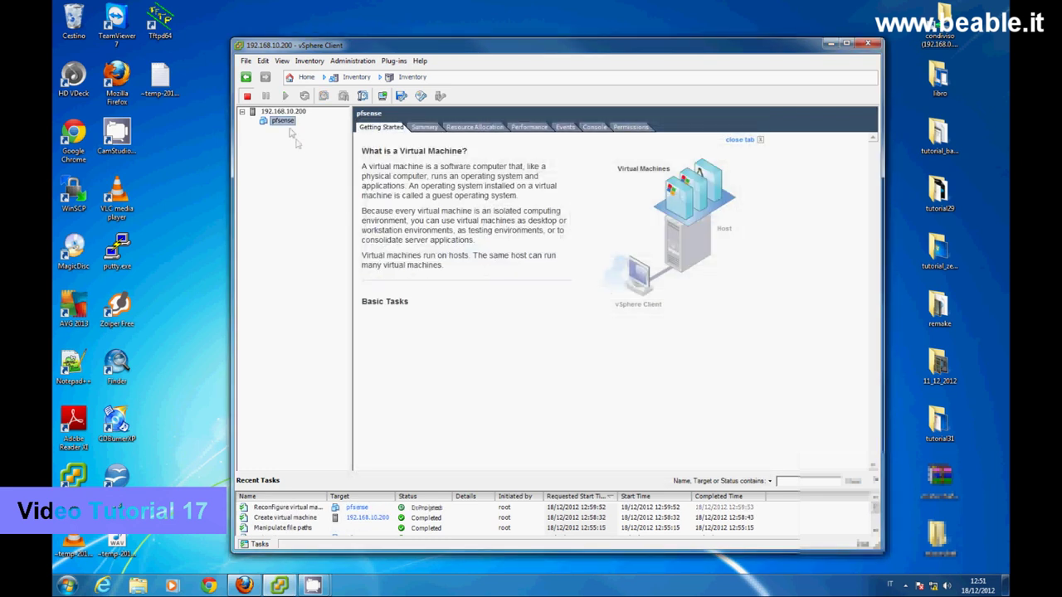
- Open the pfsense VM's console, center it, power the VM on, and click into the console
right_click(287, 123)
left_click(311, 162)
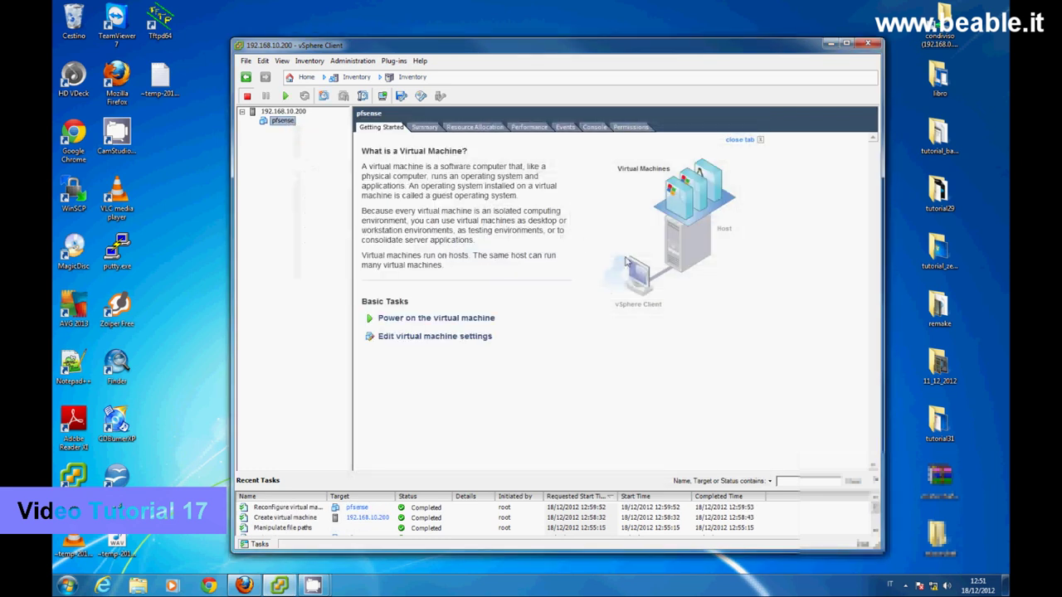
left_click_drag(332, 97, 602, 184)
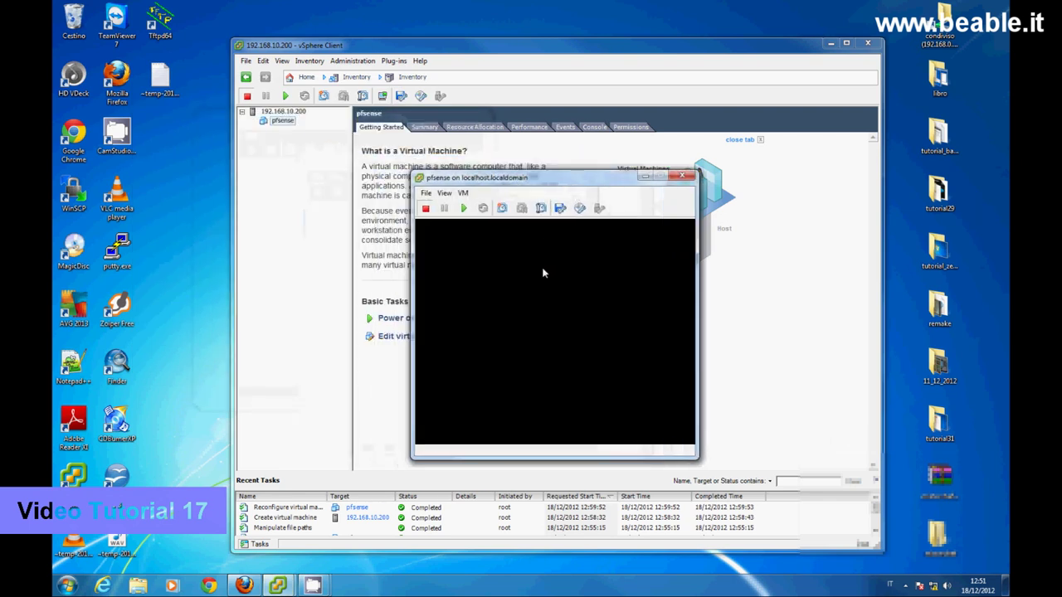
left_click(464, 209)
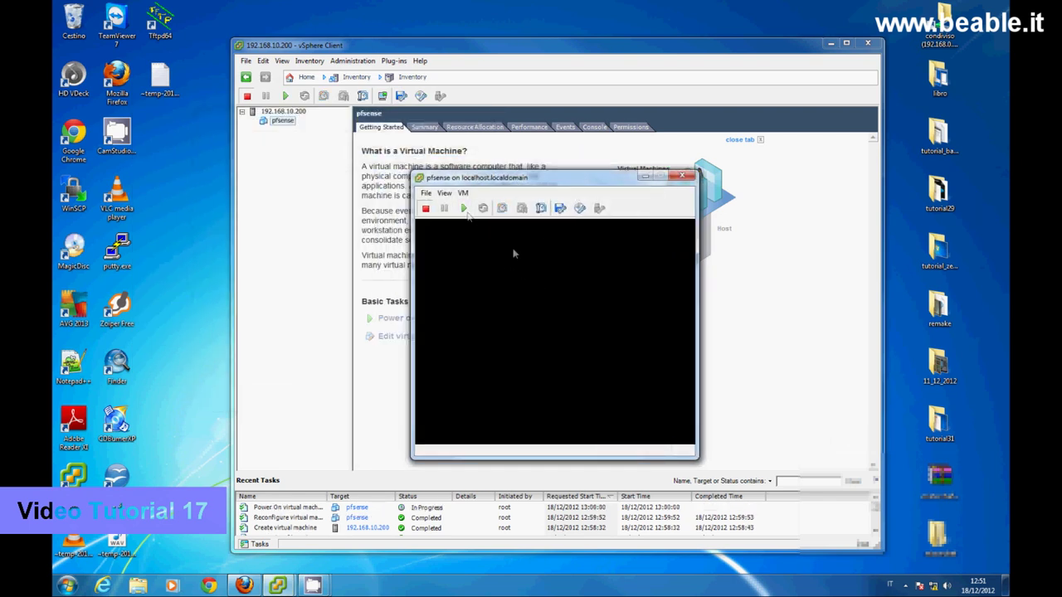
left_click(631, 317)
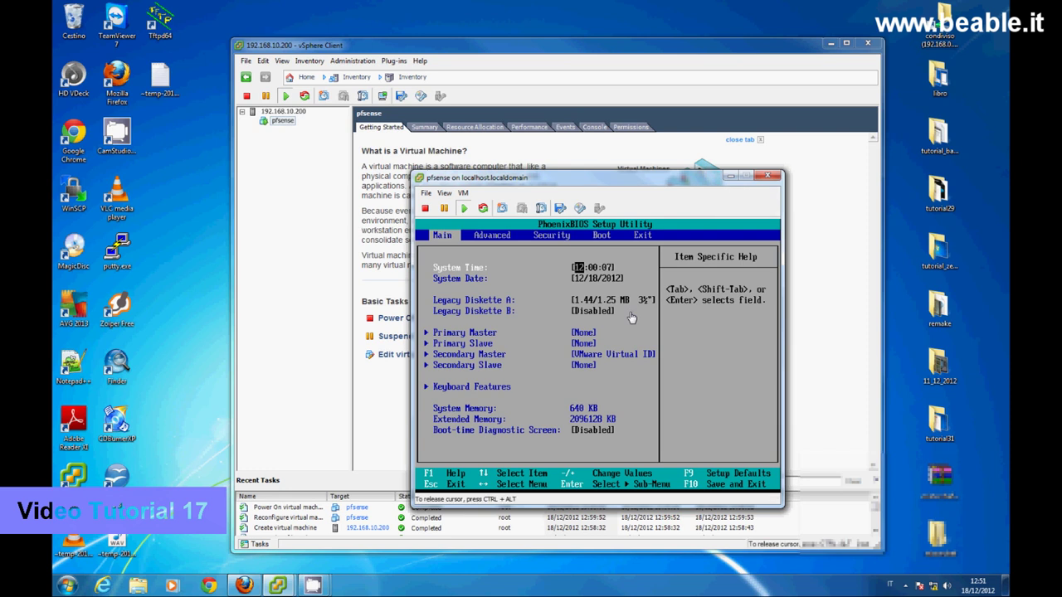
- Move CD-ROM Drive to the top of the PhoenixBIOS boot order and exit saving changes
key("Right")
key("Right")
key("Right")
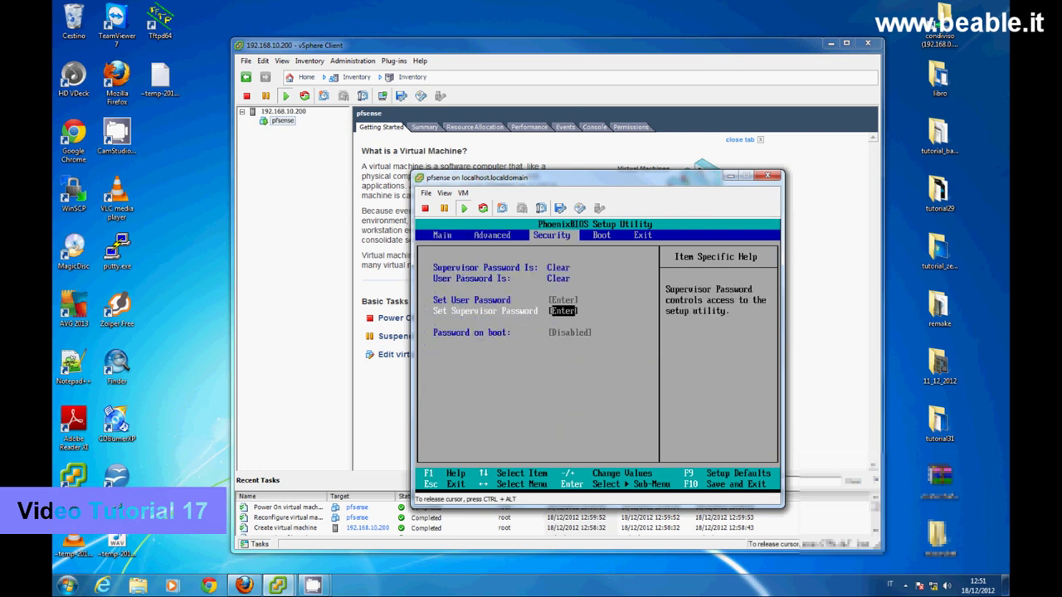
key("Down")
key("Down")
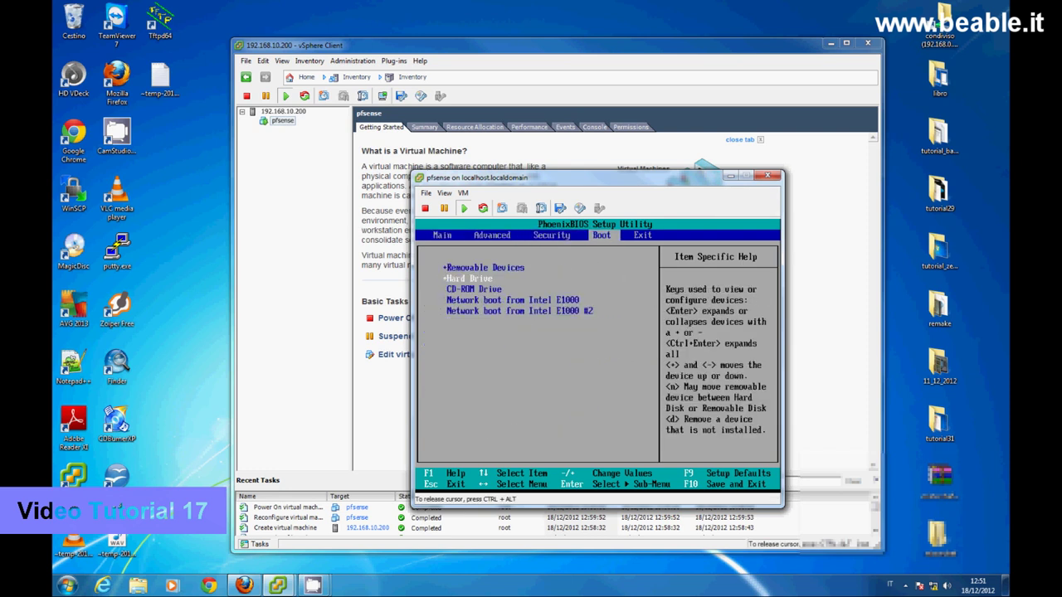
key("plus")
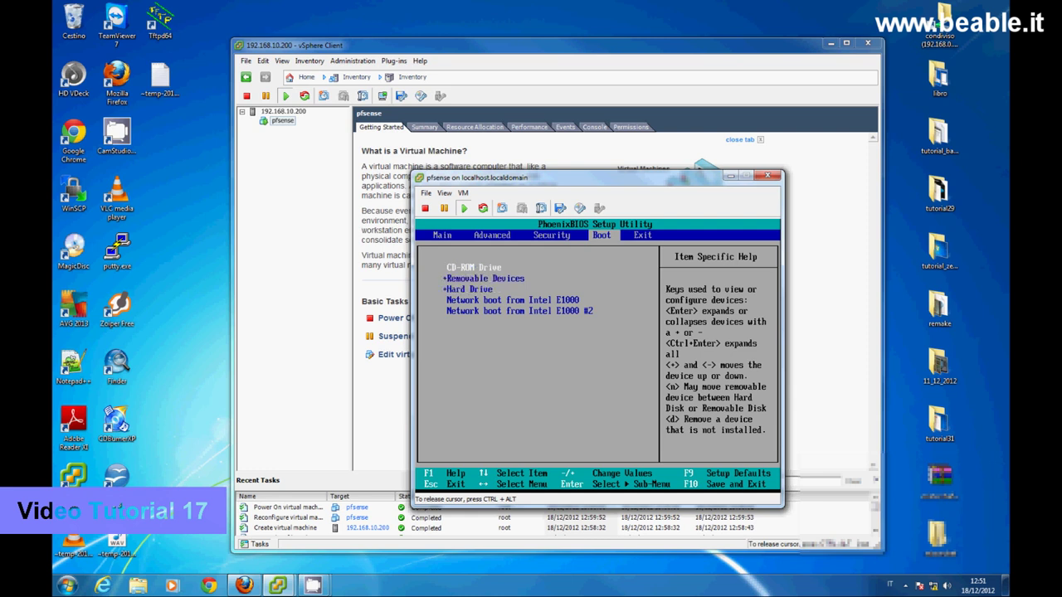
key("Right")
key("Return")
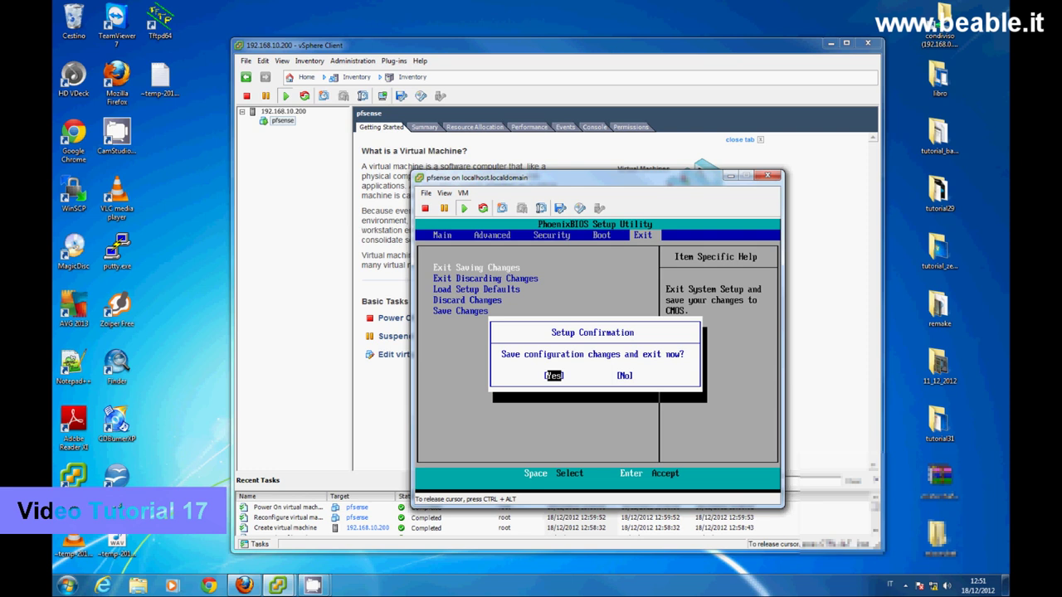
key("Return")
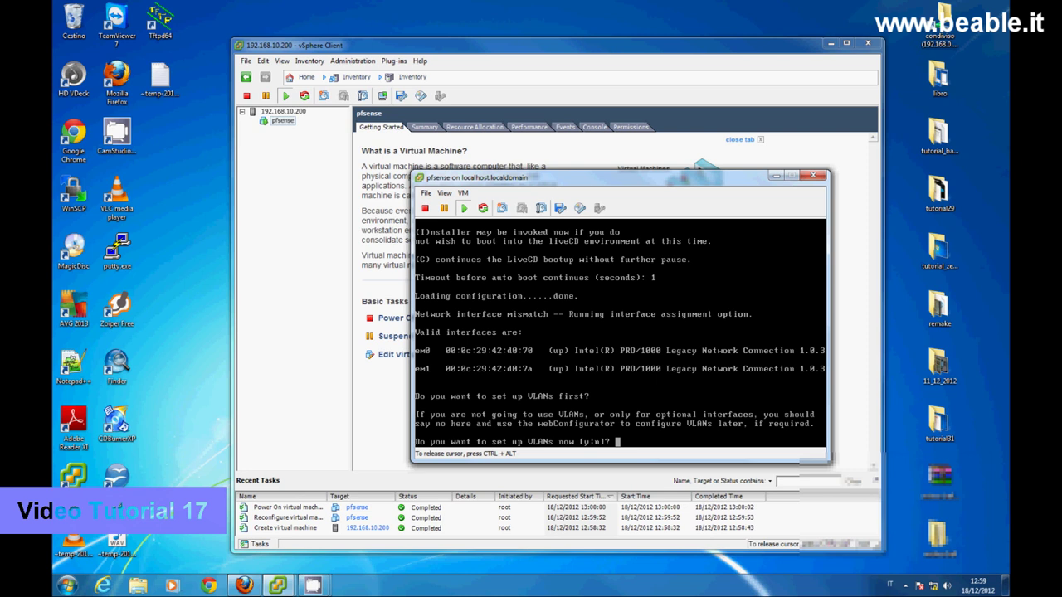
- Skip VLAN setup, assign em0 as WAN and em1 as LAN with no optional interface, and confirm
type("n")
key("Return")
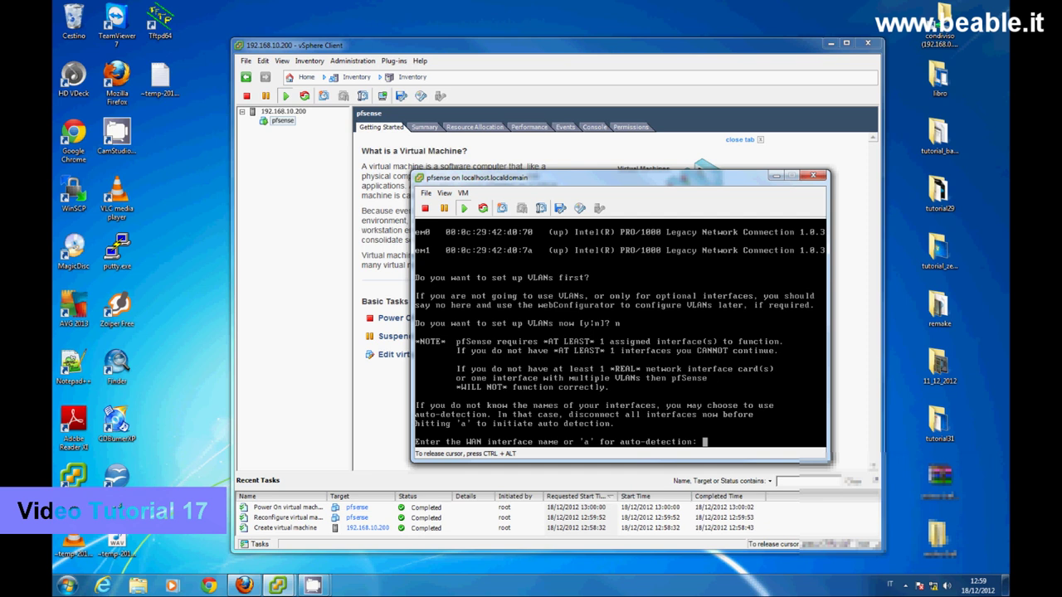
type("em0")
key("Return")
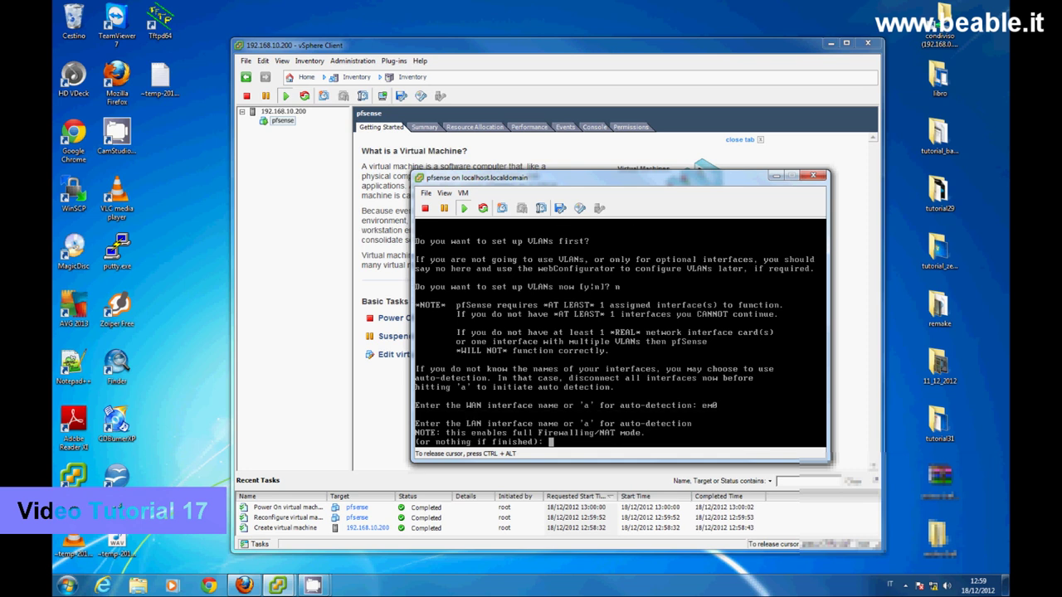
type("em1")
key("Return")
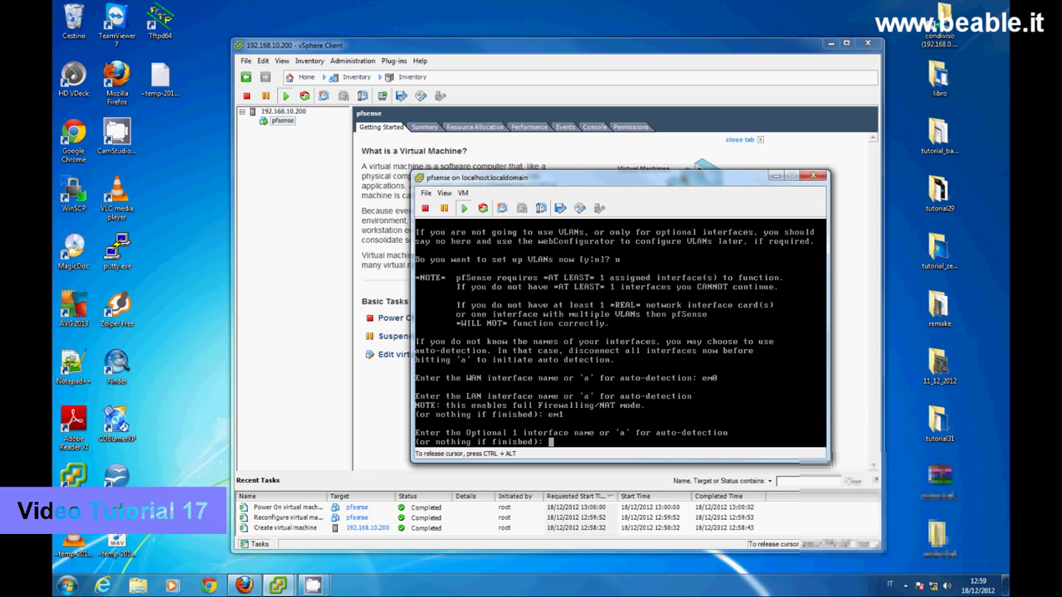
key("Return")
type("y")
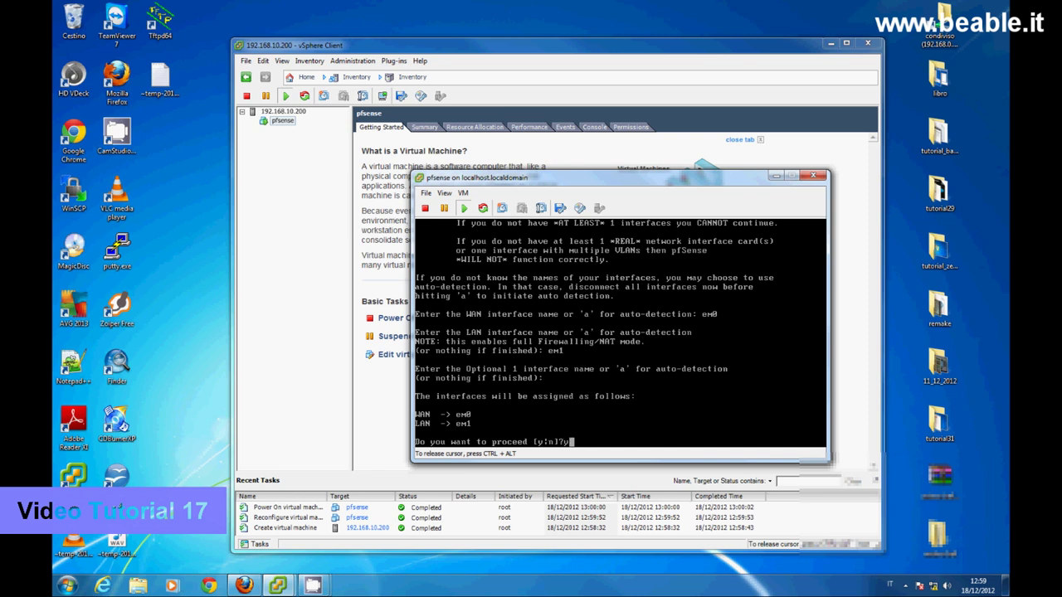
key("Return")
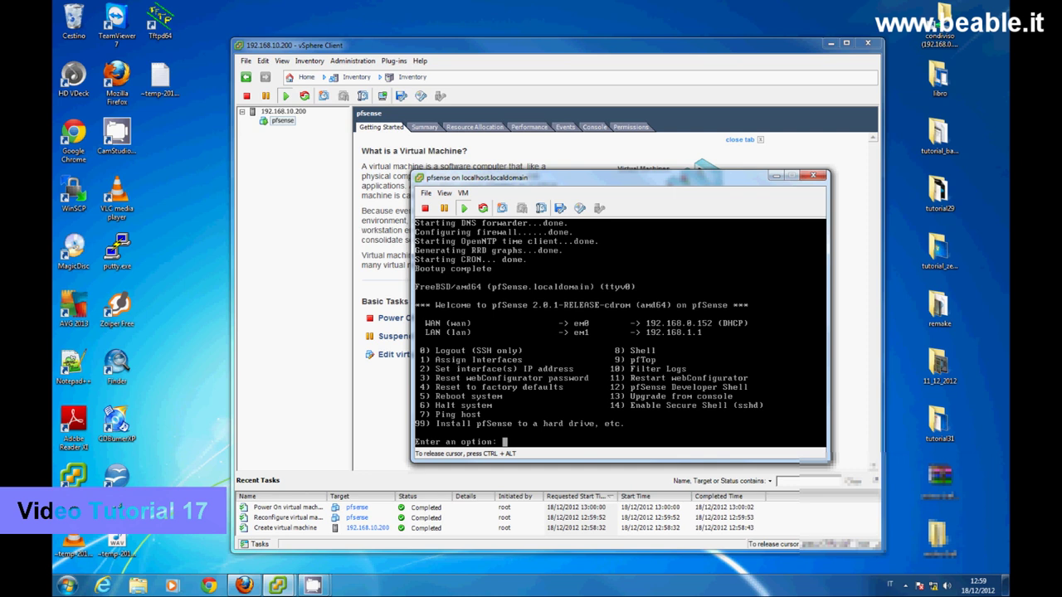
- Run installer option 99 with default console settings, Quick/Easy Install, the SMP kernel, then reboot
type("99")
key("Return")
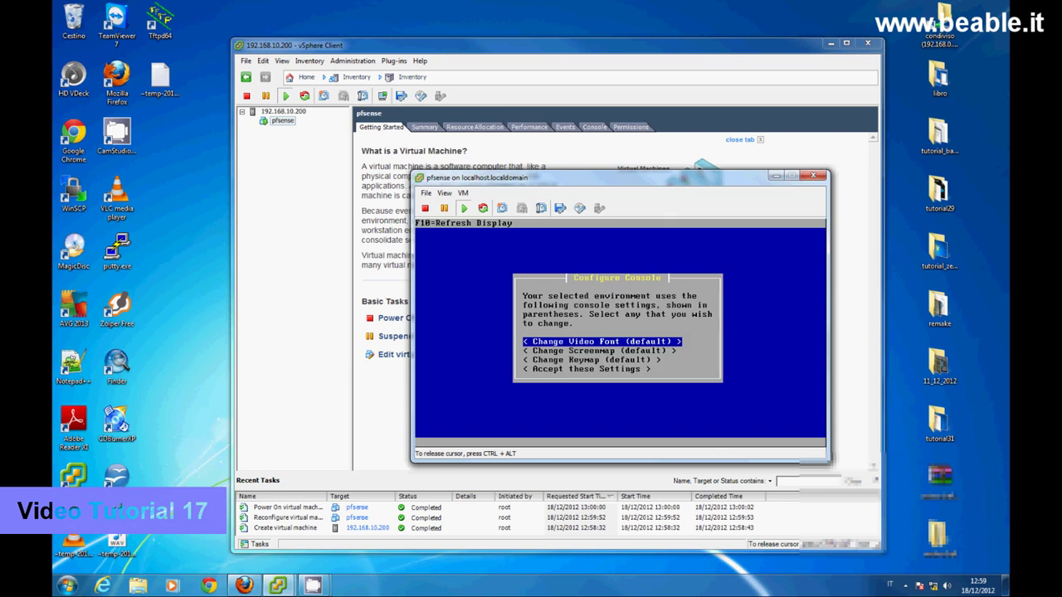
key("Down")
key("Down")
key("Down")
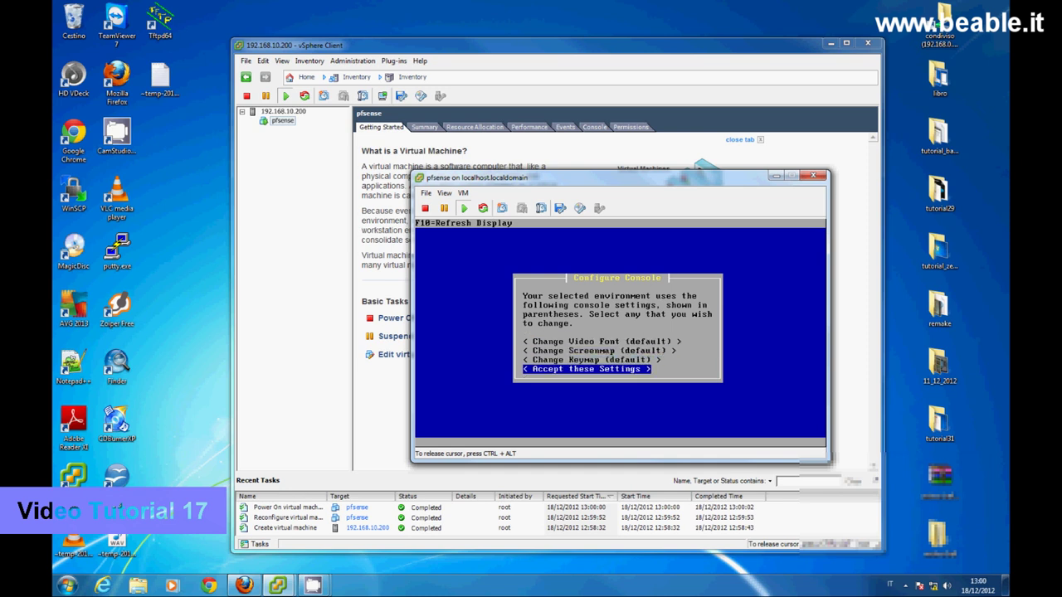
key("Return")
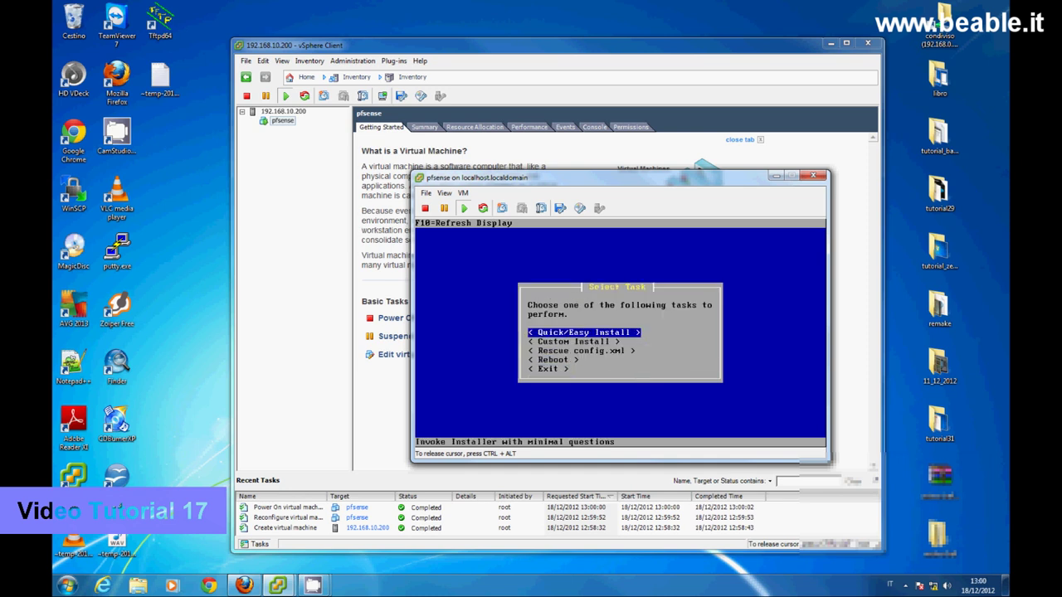
key("Return")
key("Return")
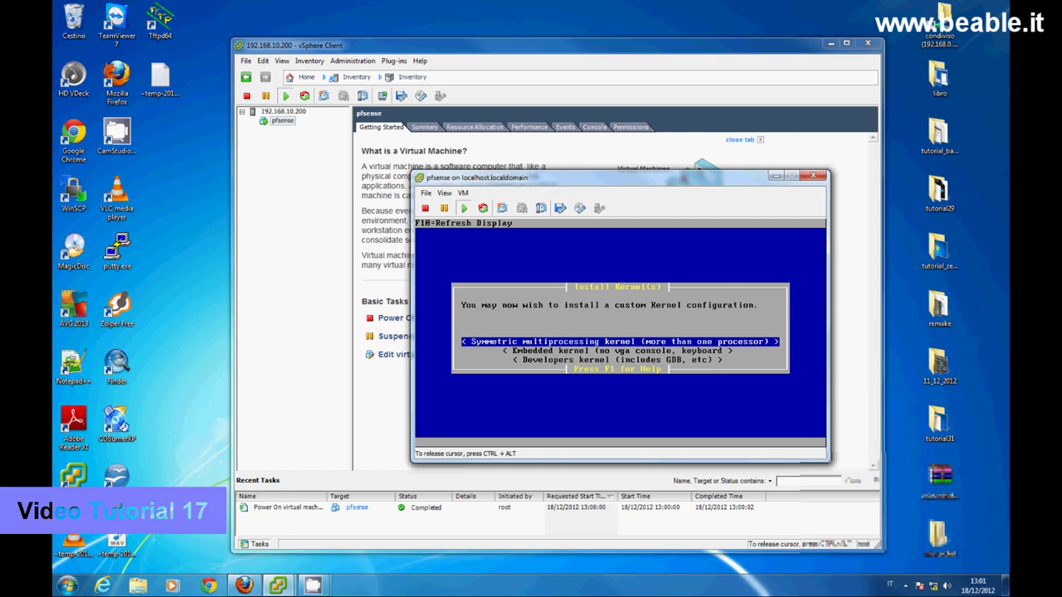
key("Return")
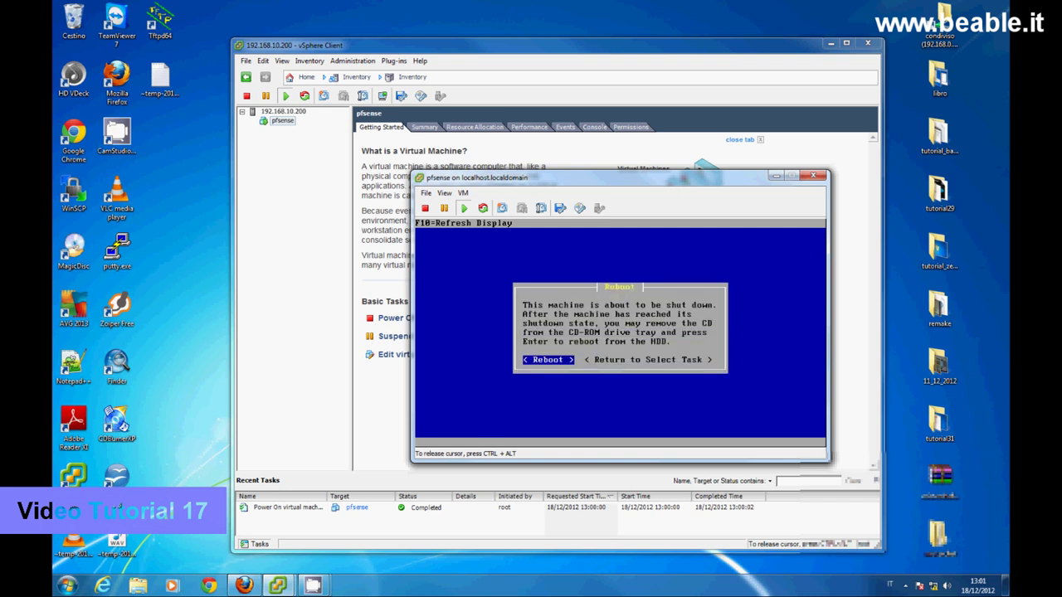
key("Return")
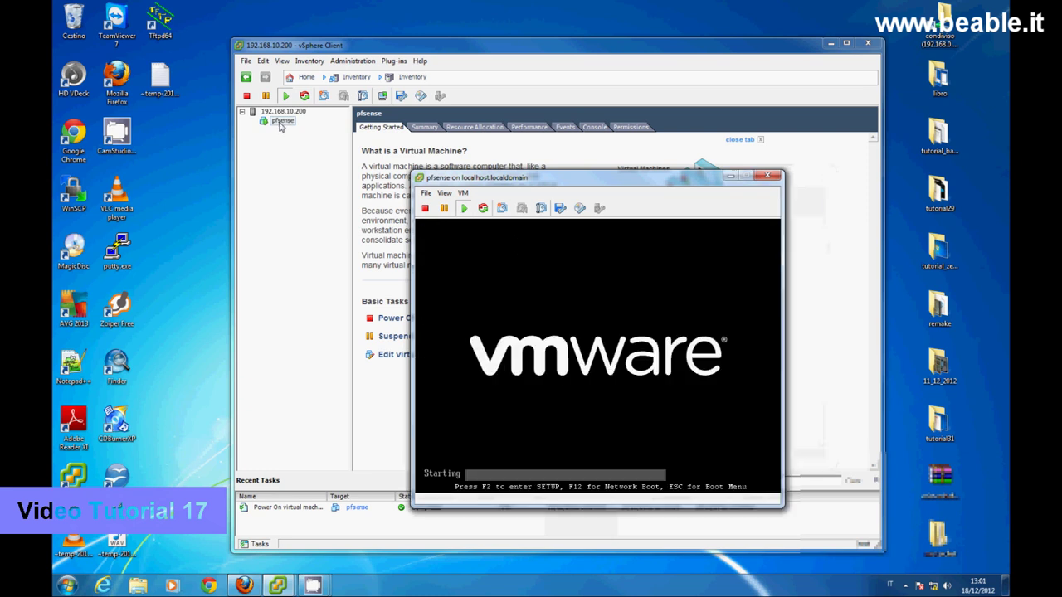
- Power off the pfsense VM and confirm
left_click(282, 121)
right_click(282, 121)
mouse_move(398, 124)
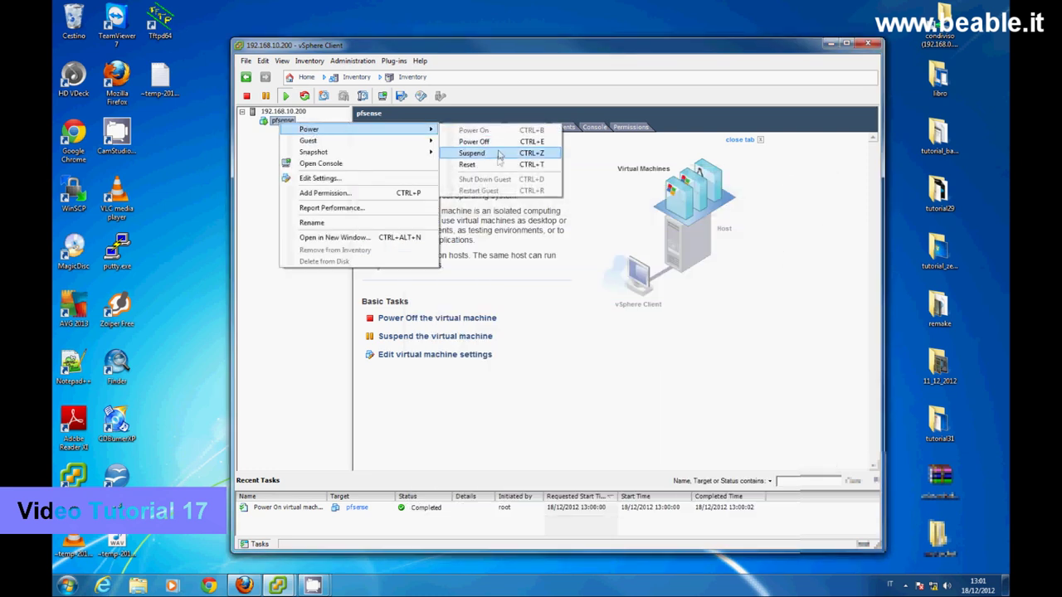
left_click(474, 141)
left_click(578, 335)
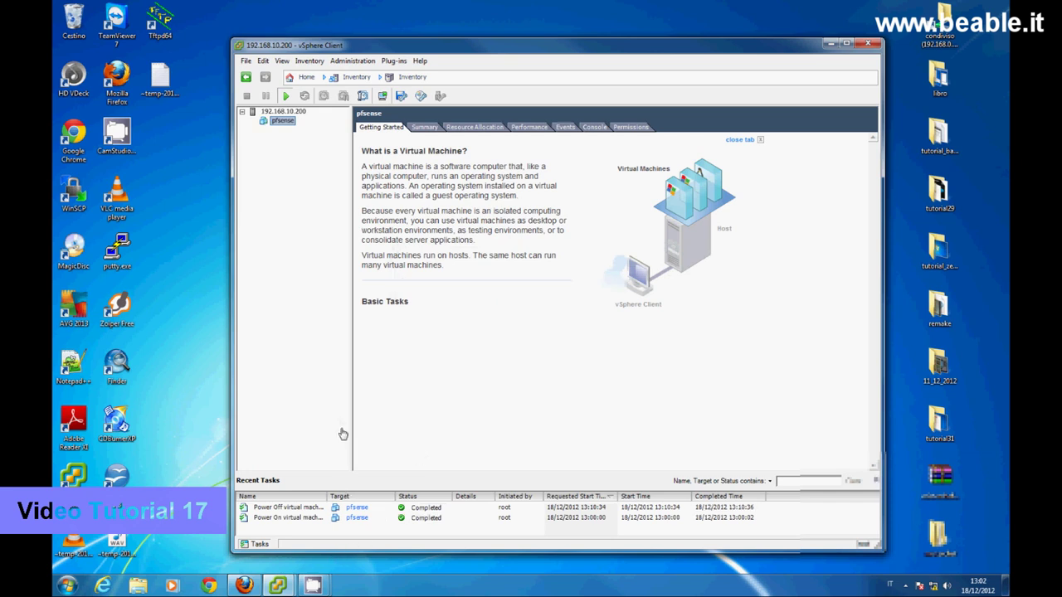
- Untick Connect at power on for the pfsense VM's CD/DVD drive 1 and save the settings
right_click(287, 122)
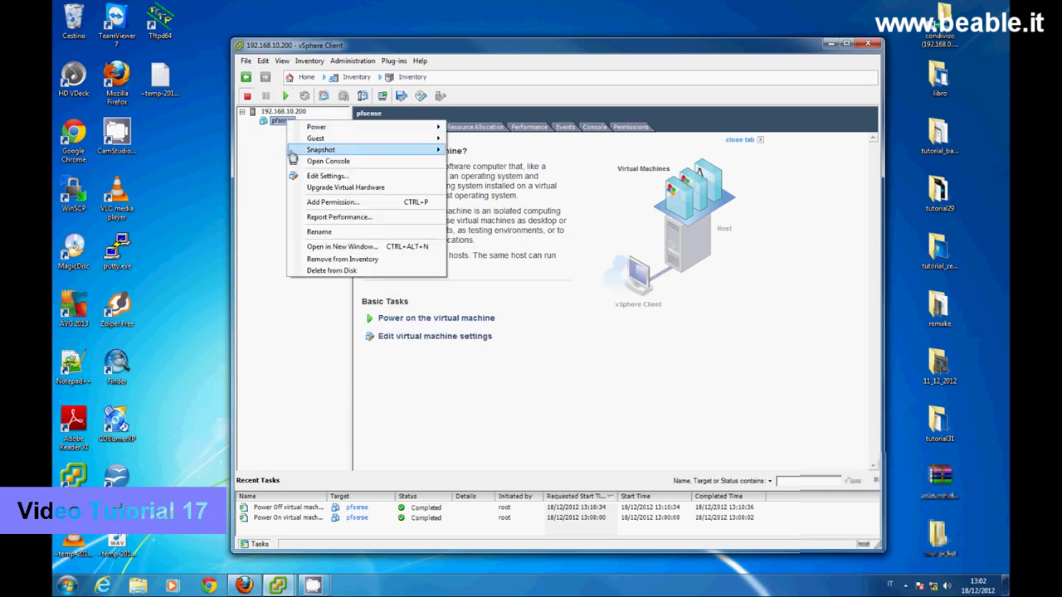
left_click(306, 176)
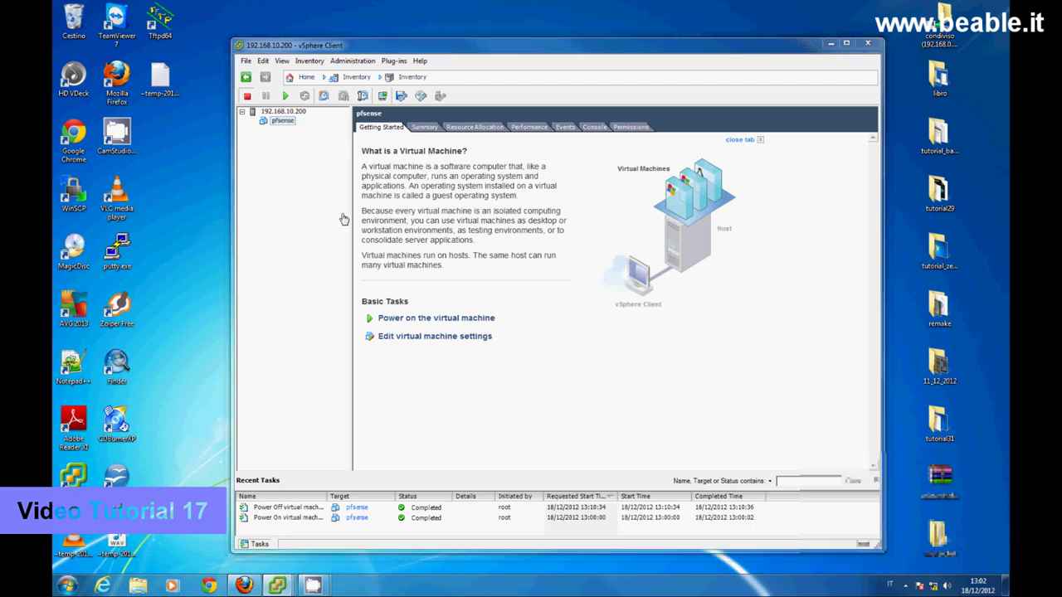
left_click(399, 248)
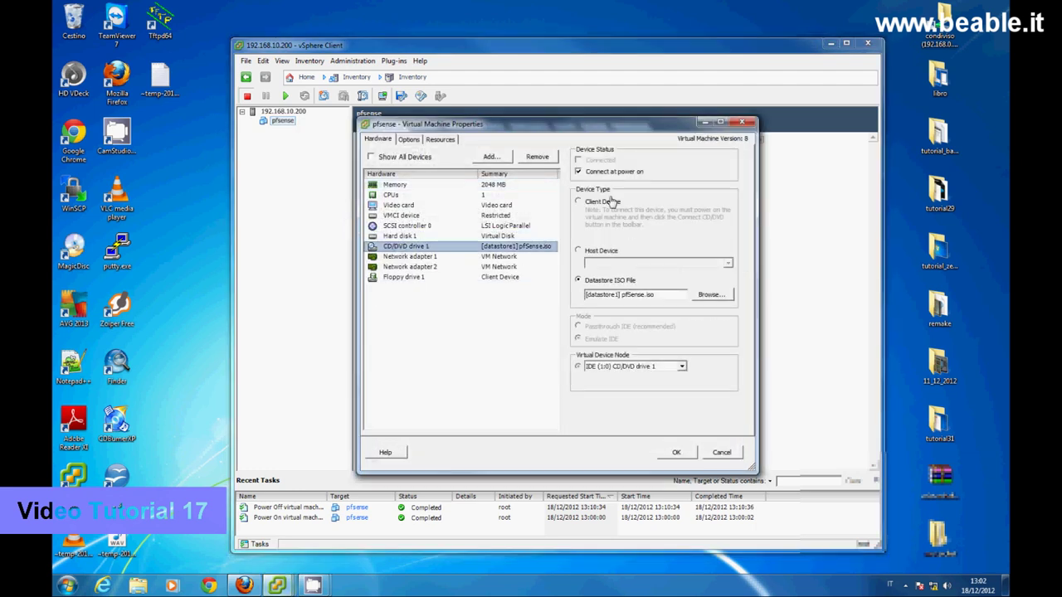
left_click(578, 171)
left_click(678, 452)
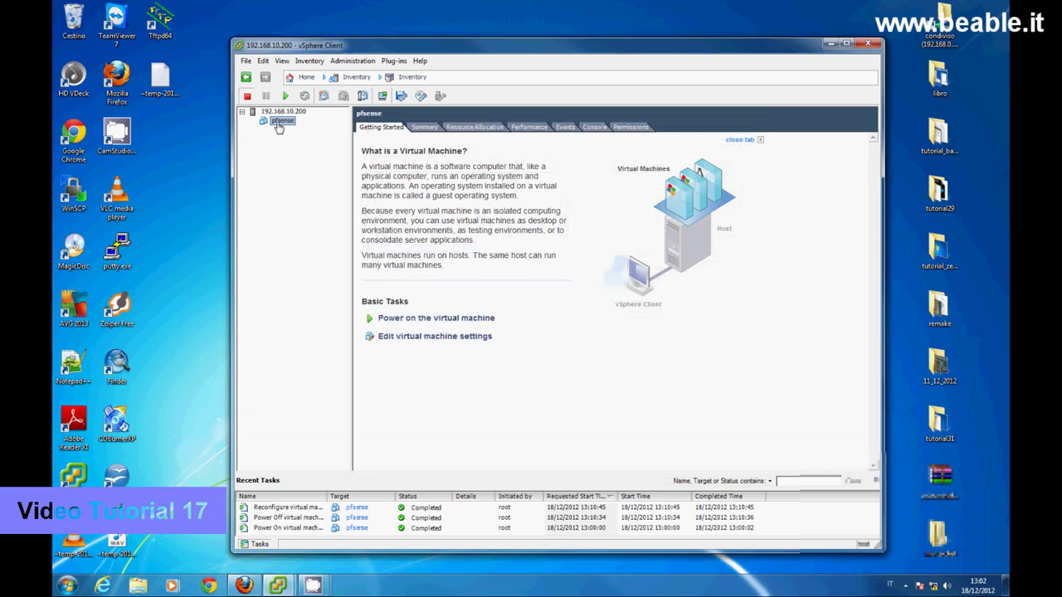
- Power the pfsense VM back on from its Power menu
right_click(278, 123)
mouse_move(322, 129)
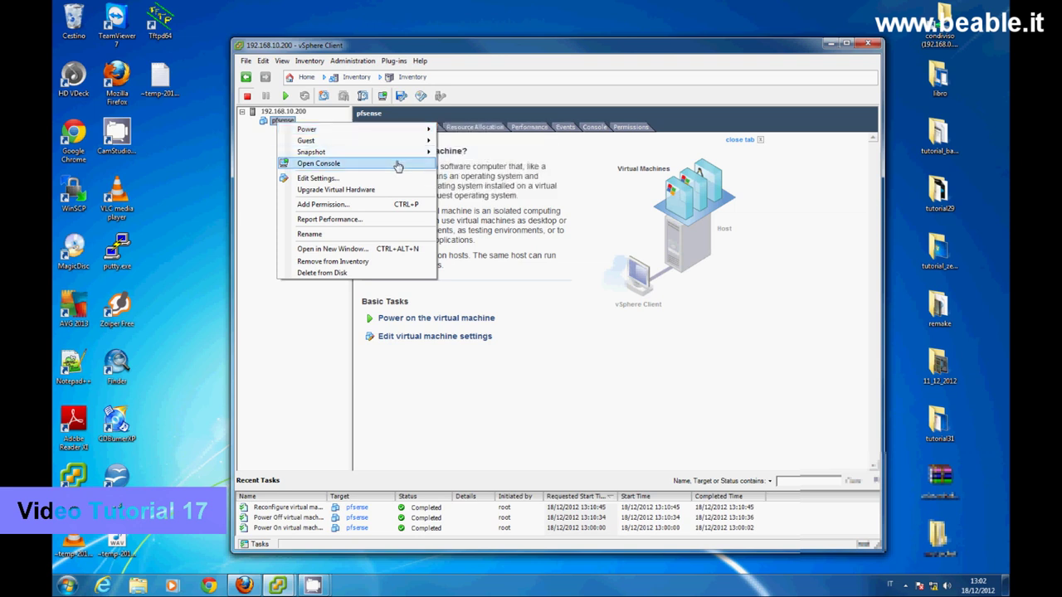
mouse_move(406, 131)
left_click(468, 135)
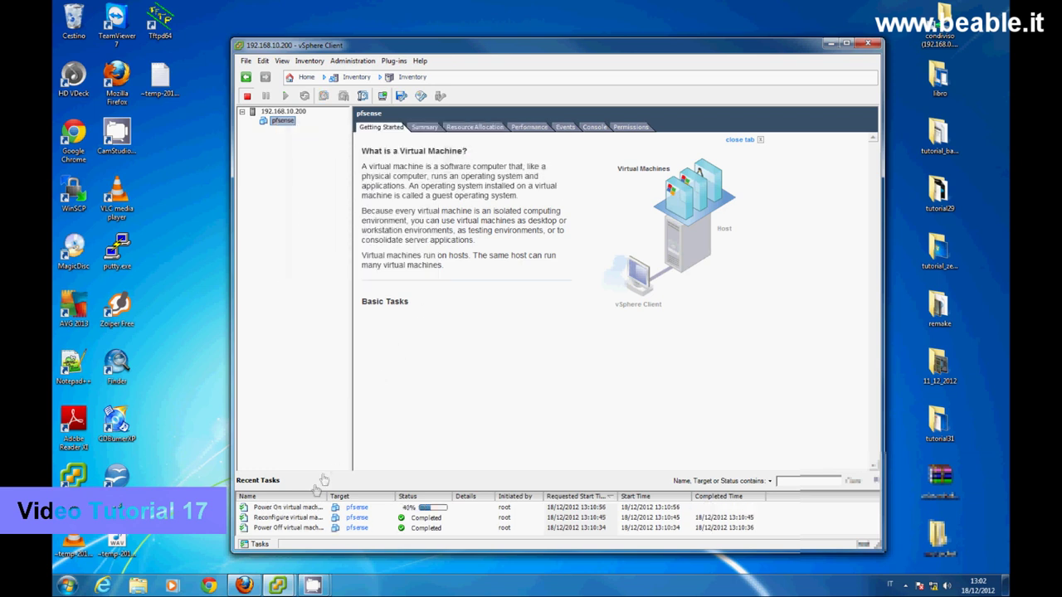
- Bring the pfsense console forward and accept the default F1 pfSense boot choice
mouse_move(277, 581)
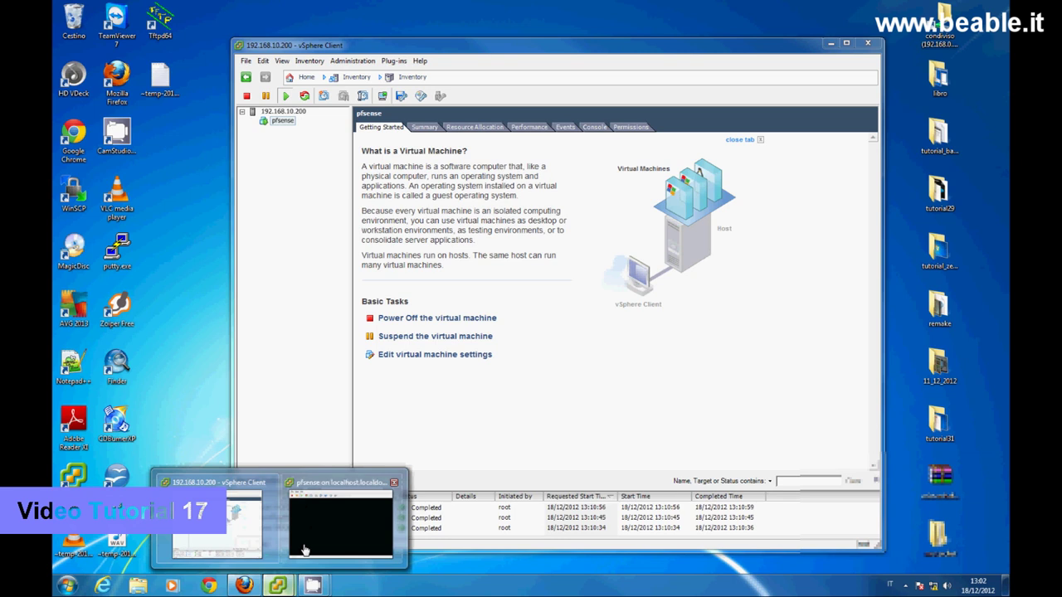
left_click(305, 551)
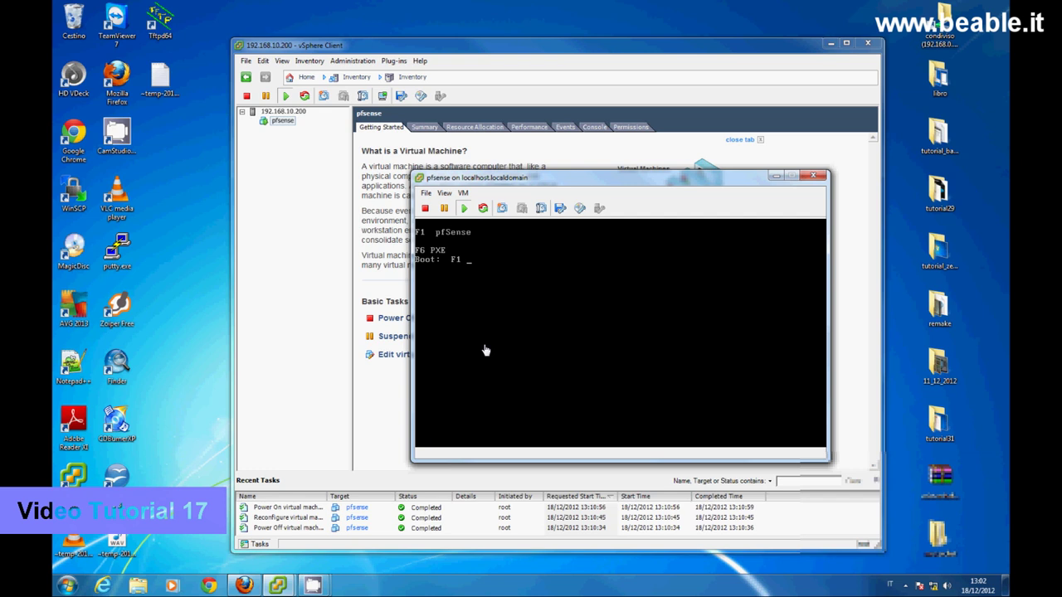
key("Return")
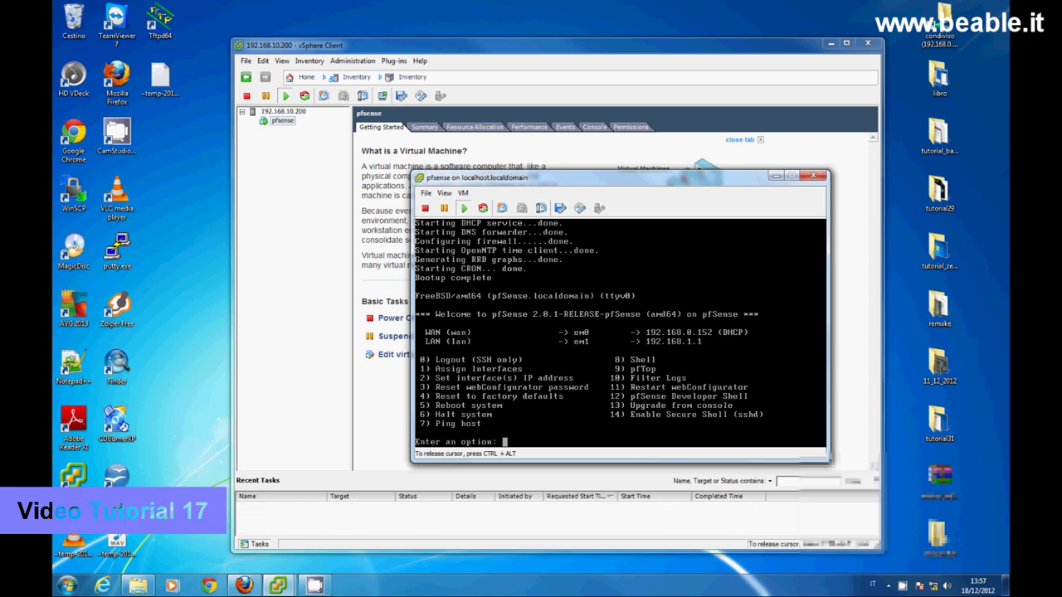
- Through console option 2, give the LAN interface (2) address 192.168.10.253 with a 24-bit subnet
type("2")
key("Return")
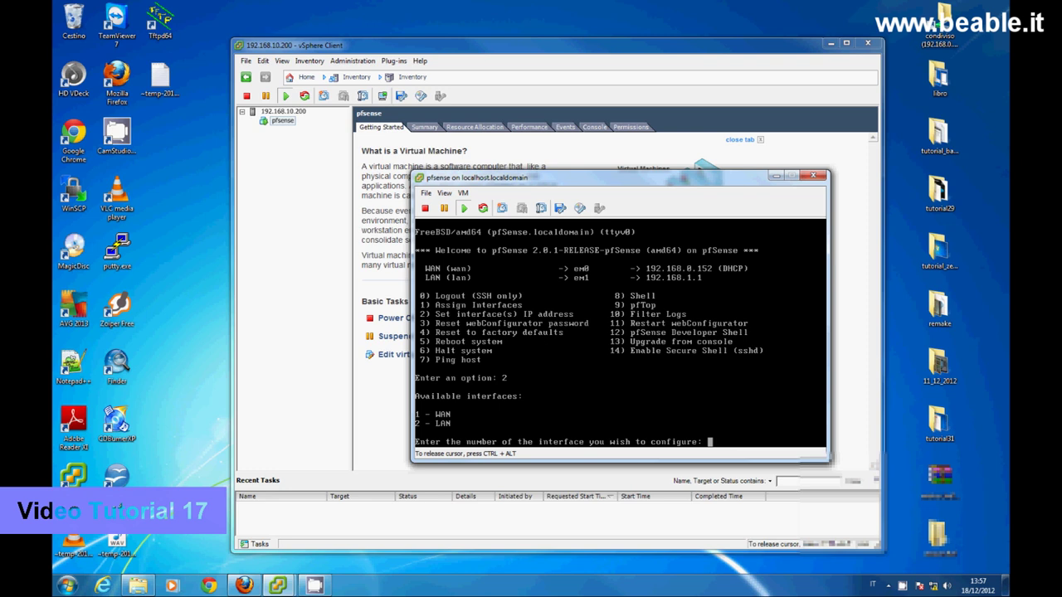
type("2")
key("Return")
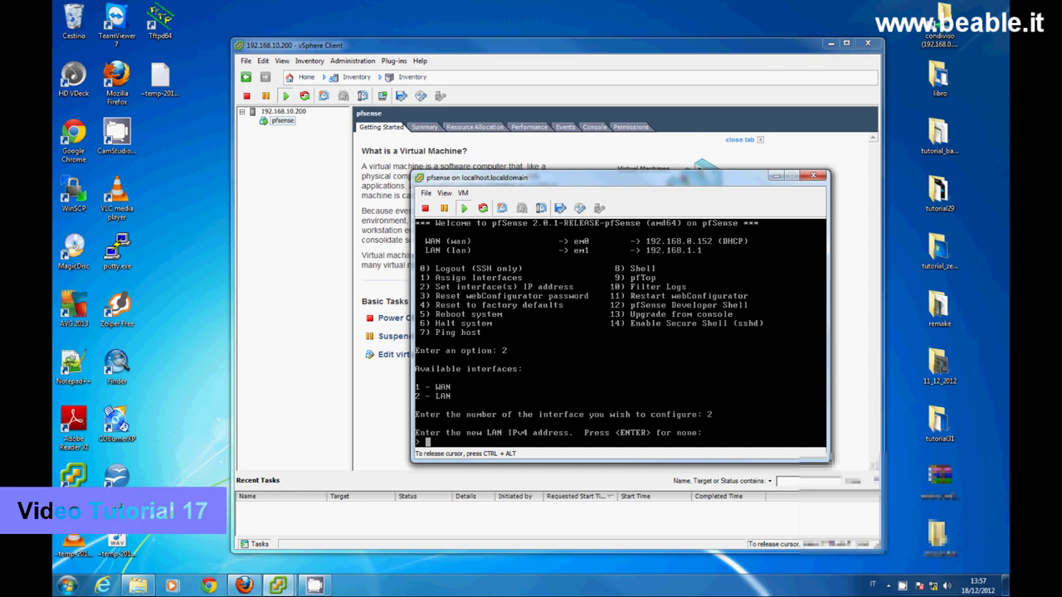
type("192.168")
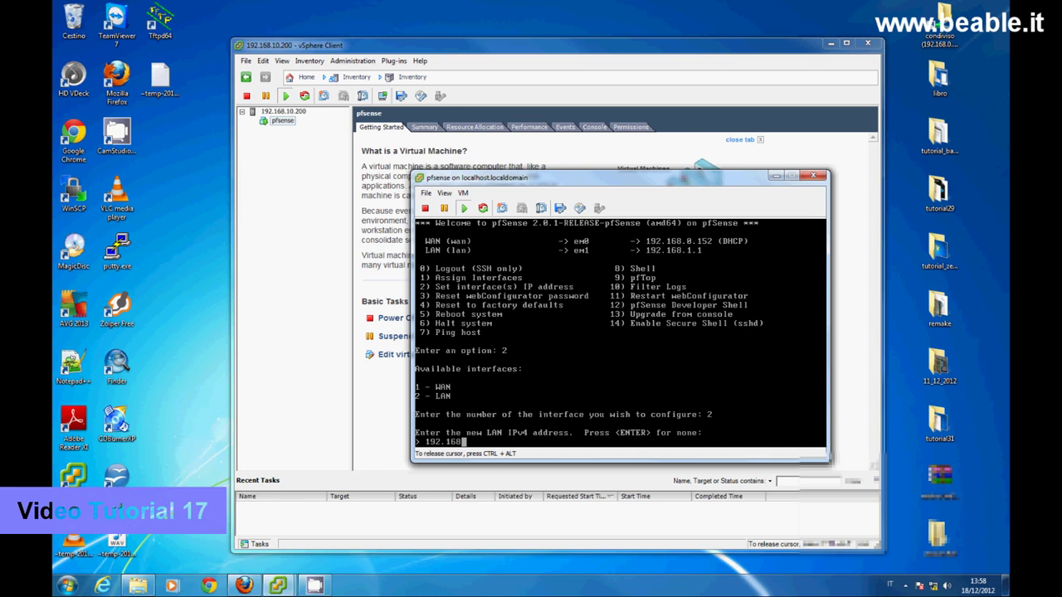
type(".10.253")
key("Return")
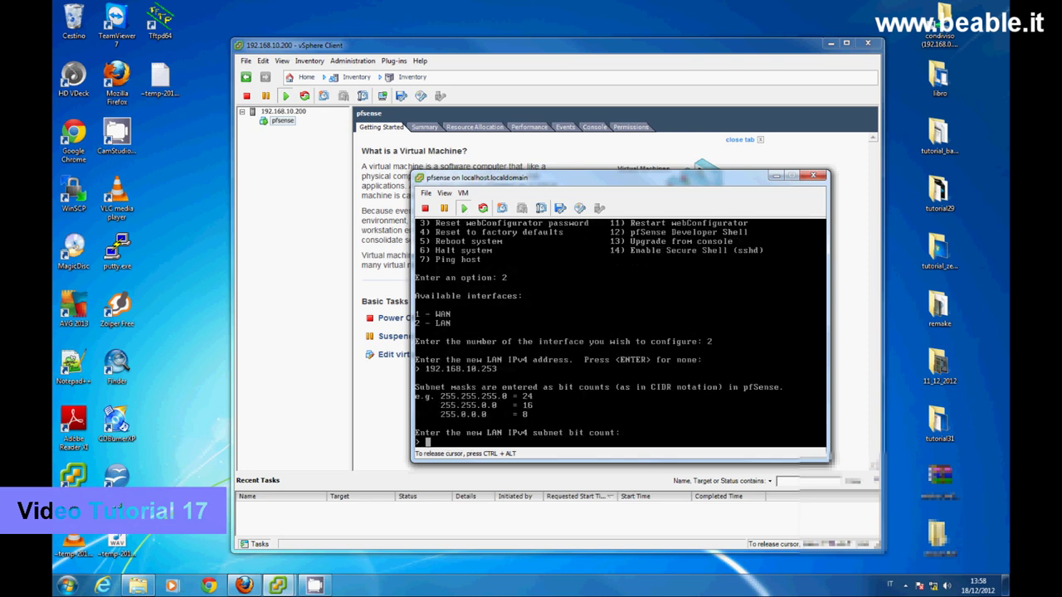
type("24")
key("Return")
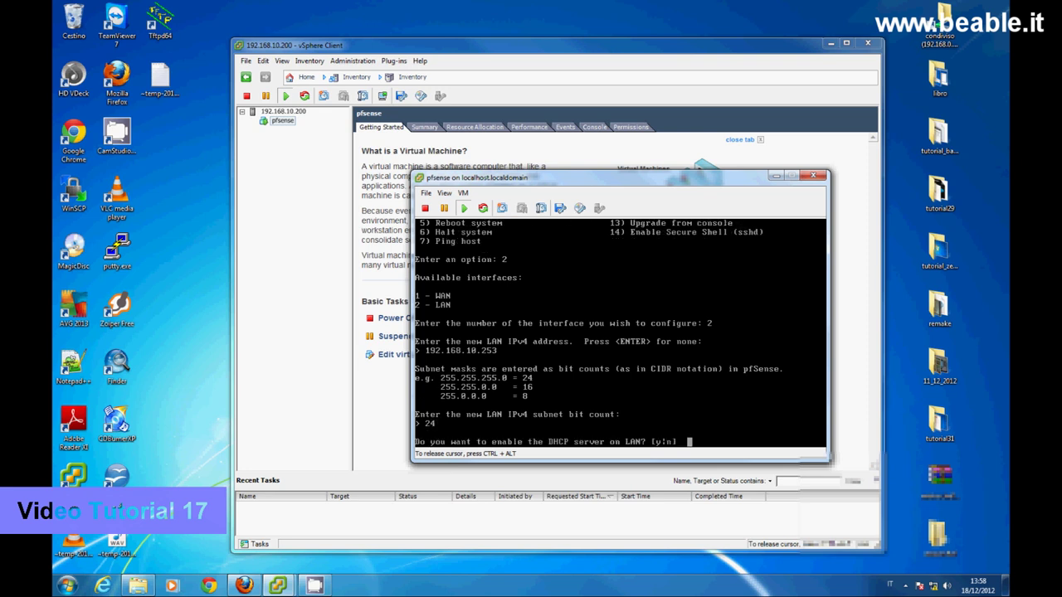
- Decline the LAN DHCP server, revert the webConfigurator to HTTP, and return to the menu
type("n")
key("Return")
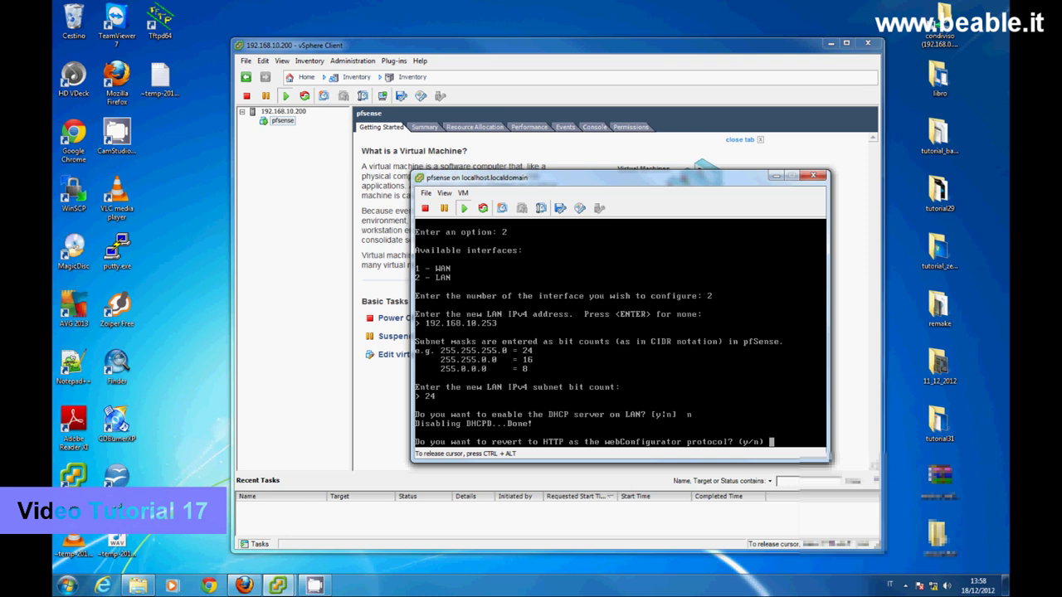
type("y")
key("Return")
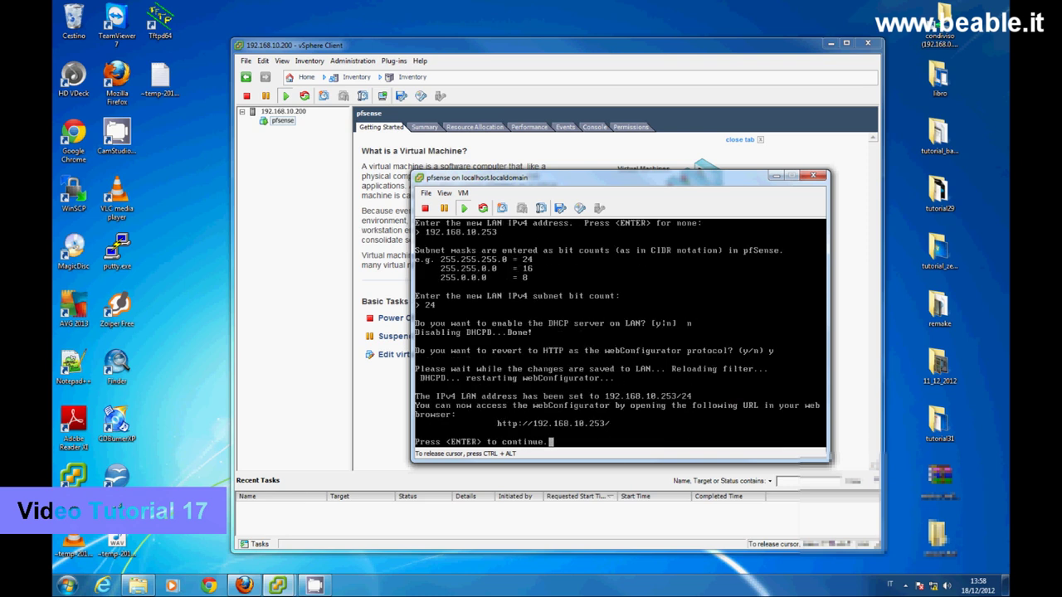
key("Return")
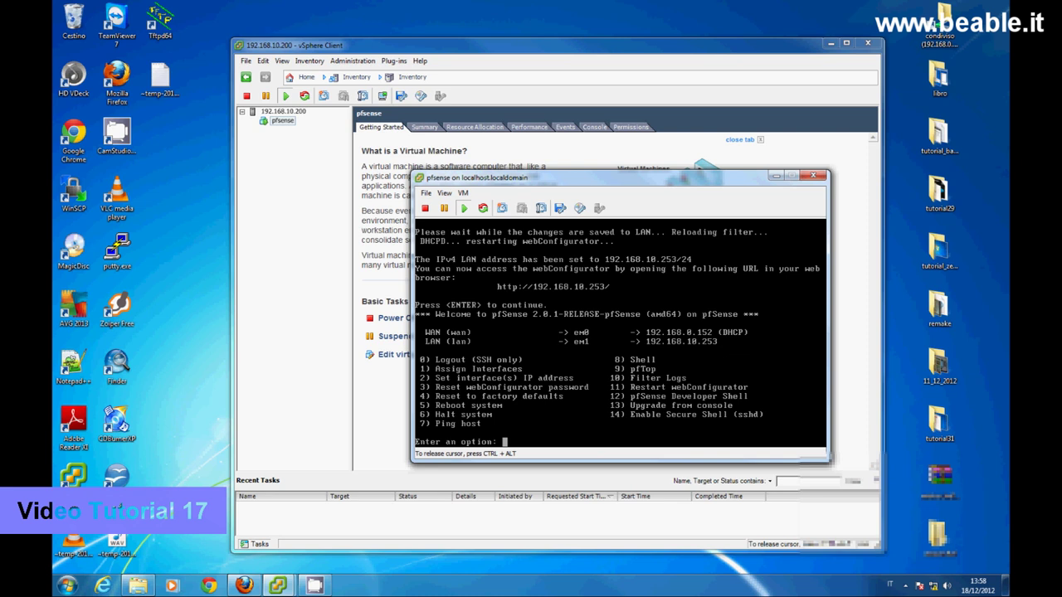
key("ctrl+alt")
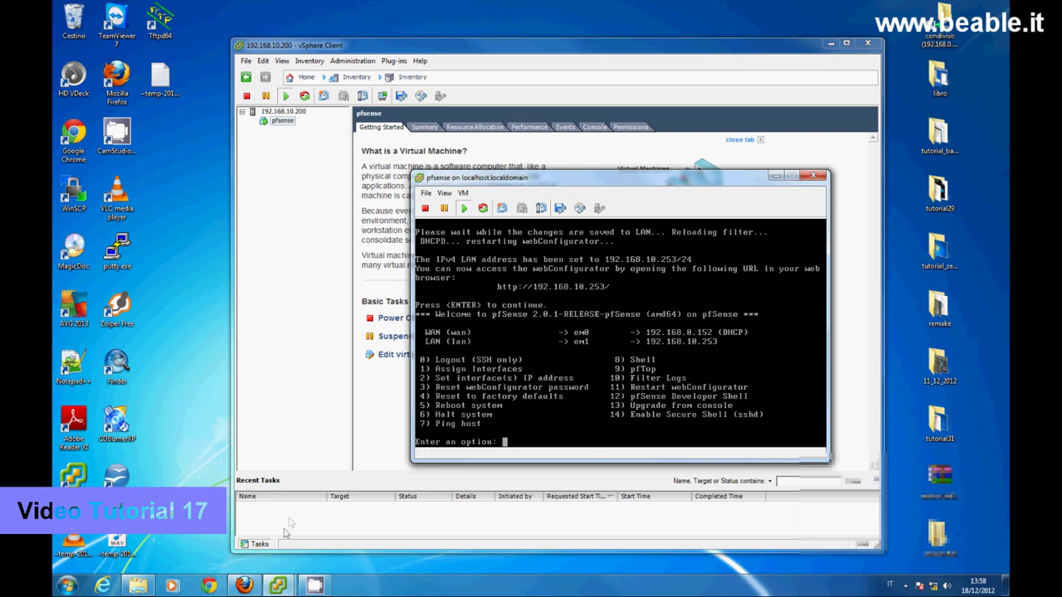
- Load the pfSense login page at 192.168.10.253 in Firefox, then minimize the browser
left_click(244, 587)
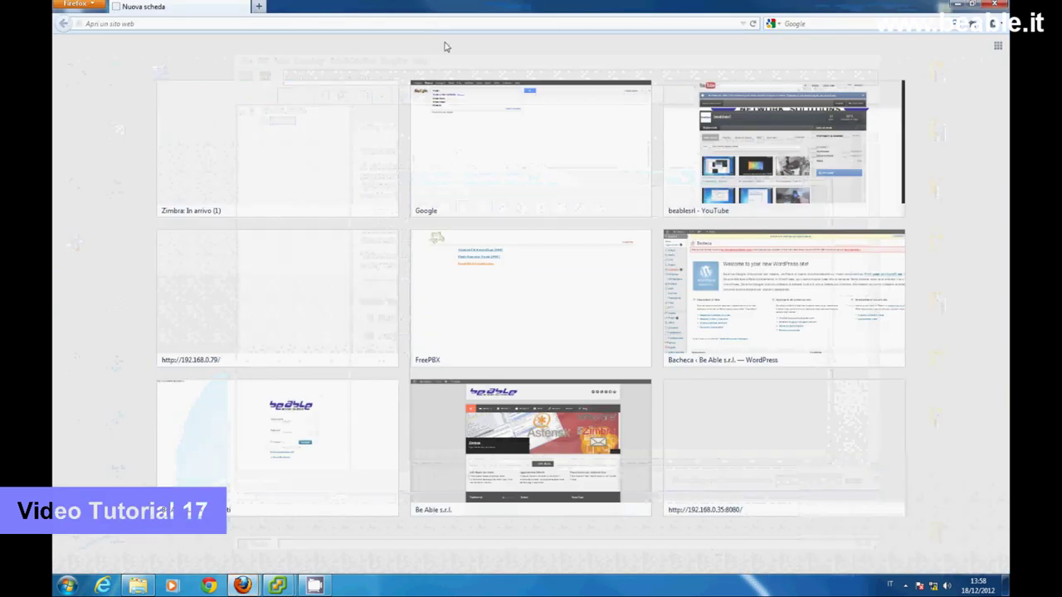
left_click(172, 22)
type("192.168")
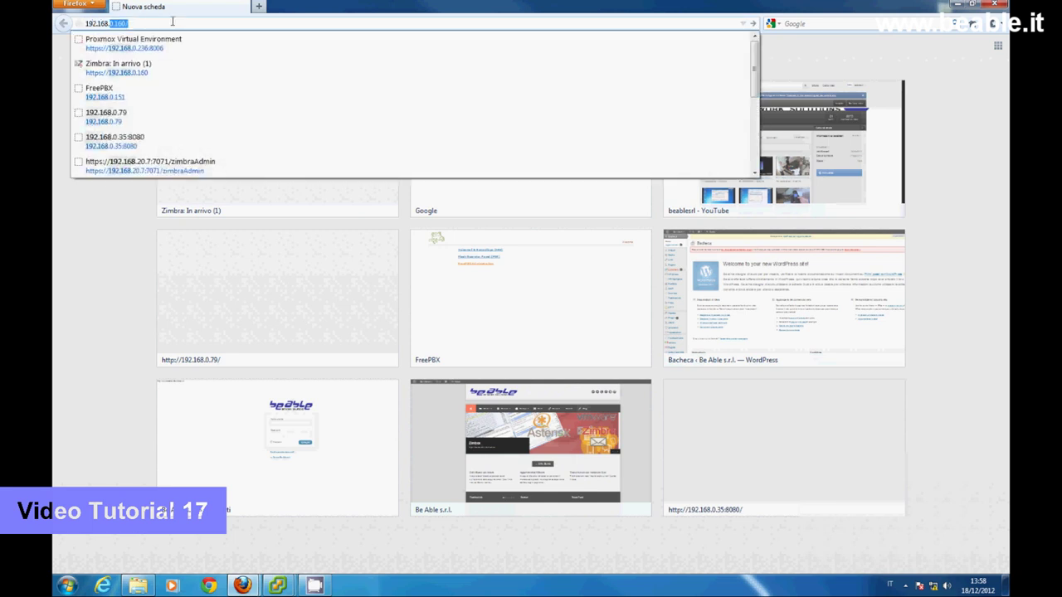
type(".10.253")
key("Return")
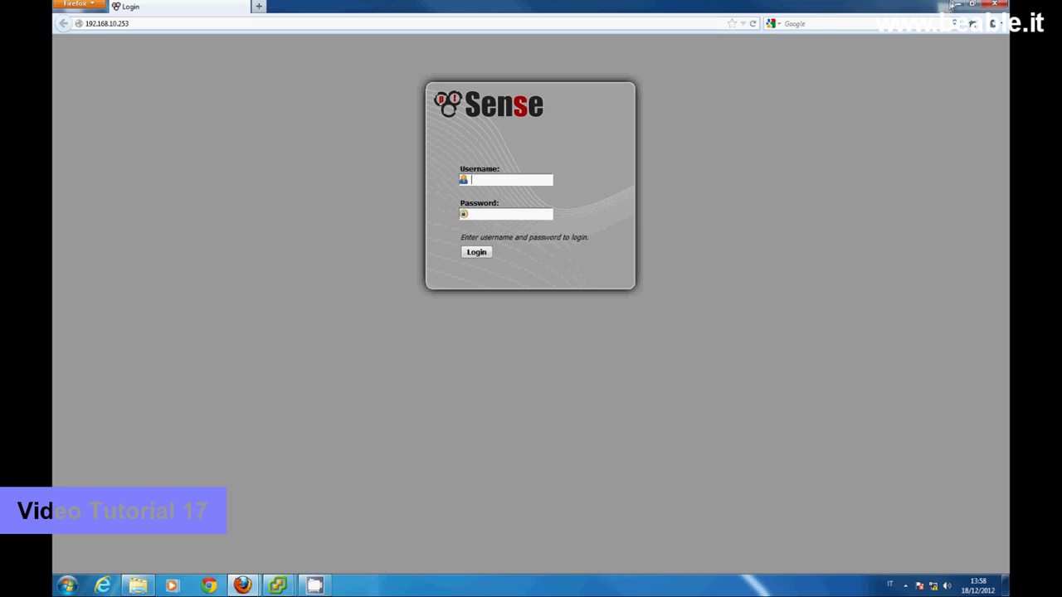
left_click(954, 4)
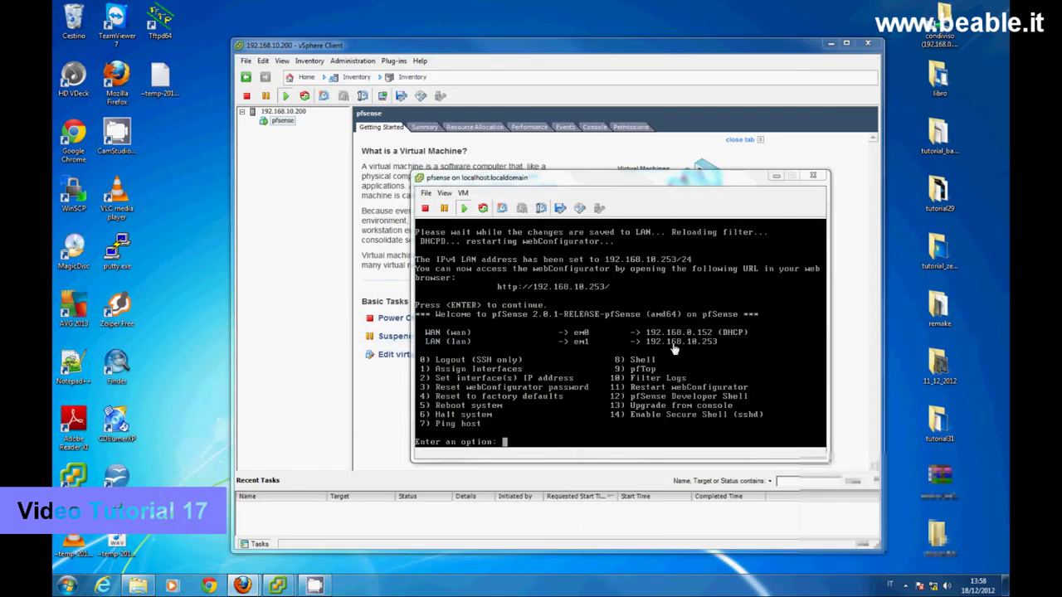
- Halt pfSense from its console with menu option 6, confirming with y
left_click(576, 390)
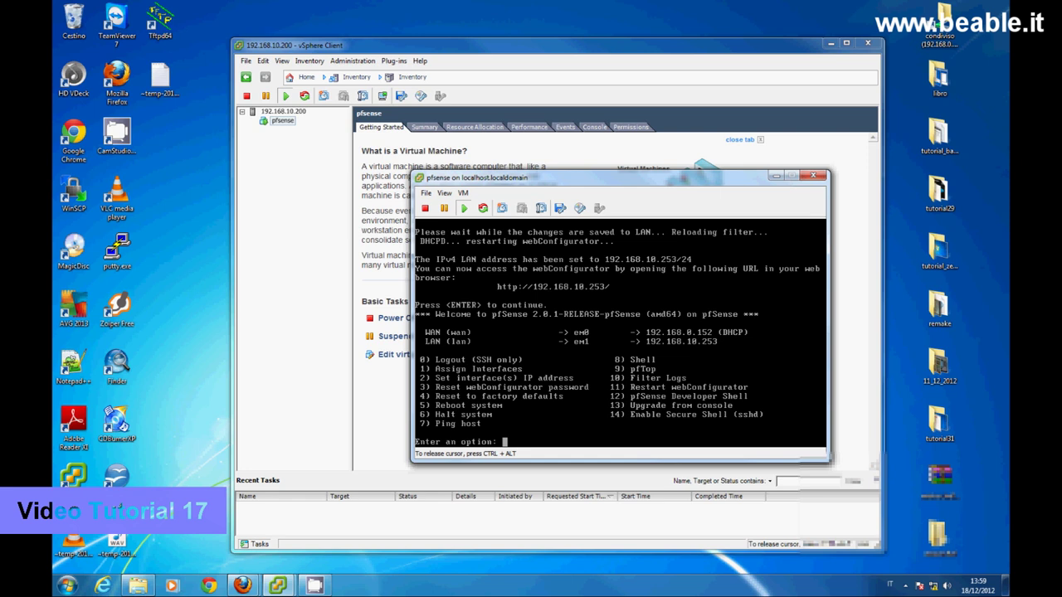
type("6")
key("Return")
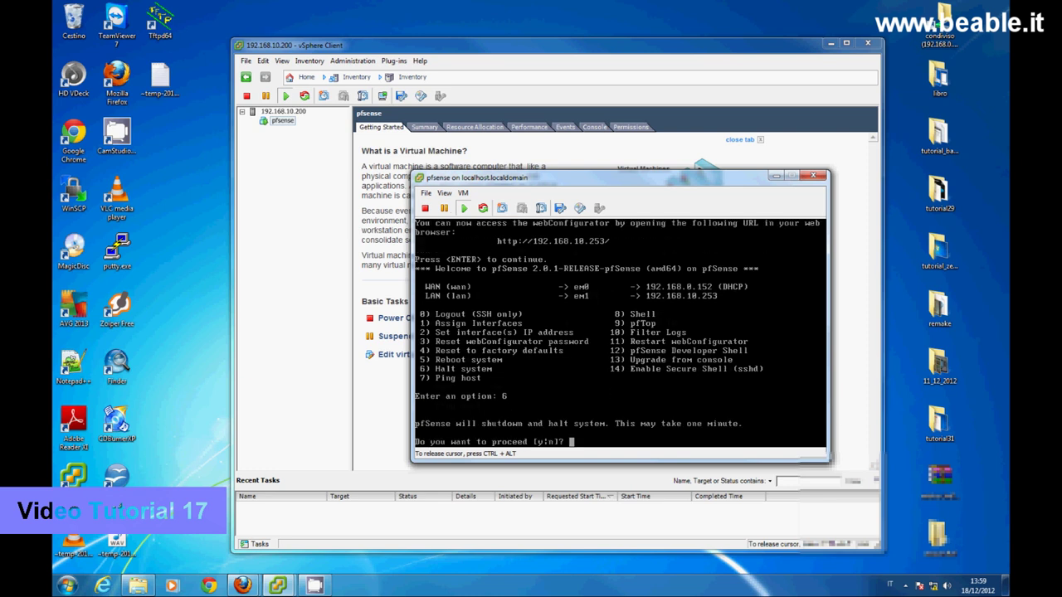
type("y")
key("Return")
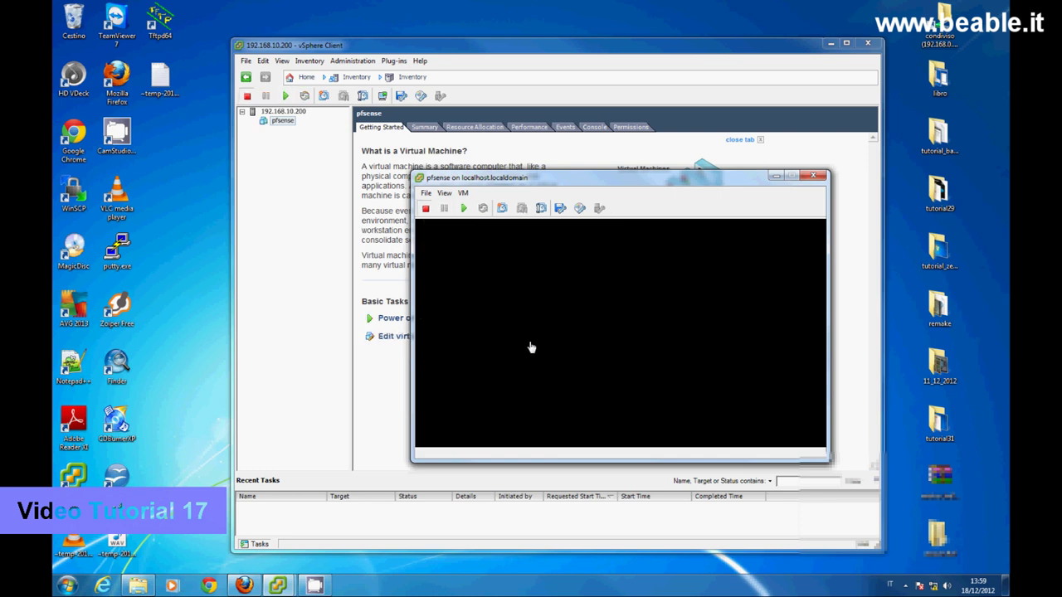
left_click_drag(493, 181, 625, 208)
- Review the pfsense VM's two network adapters in Edit Settings and cancel without changes
right_click(274, 124)
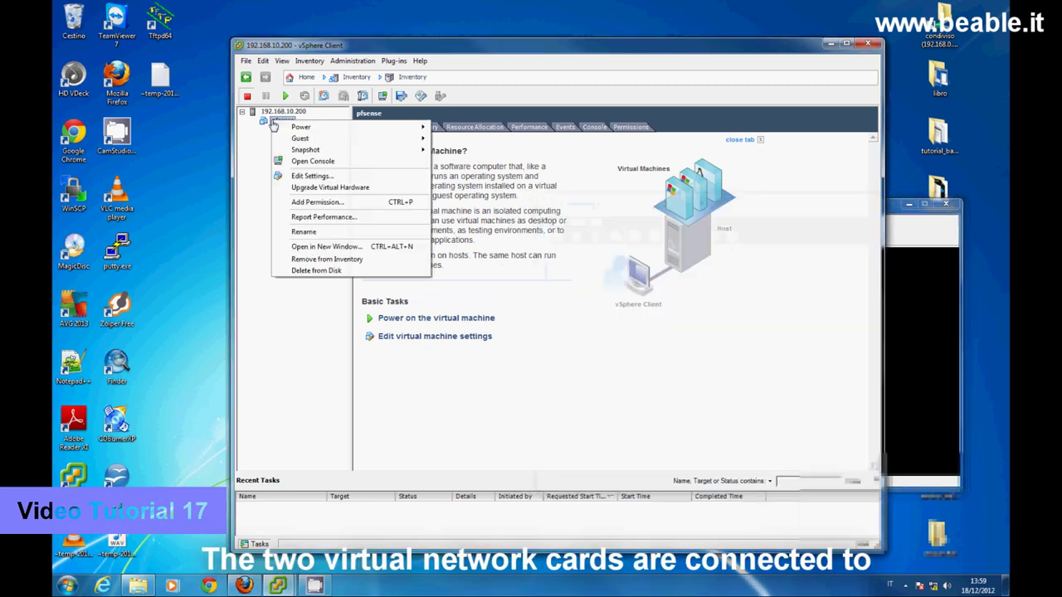
left_click(300, 177)
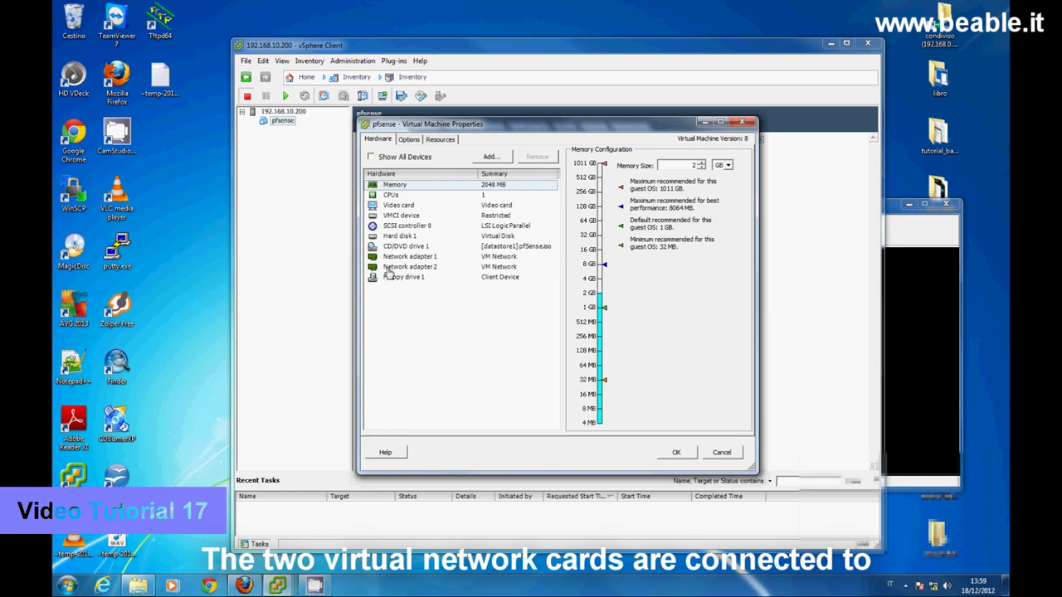
left_click(420, 258)
left_click(421, 269)
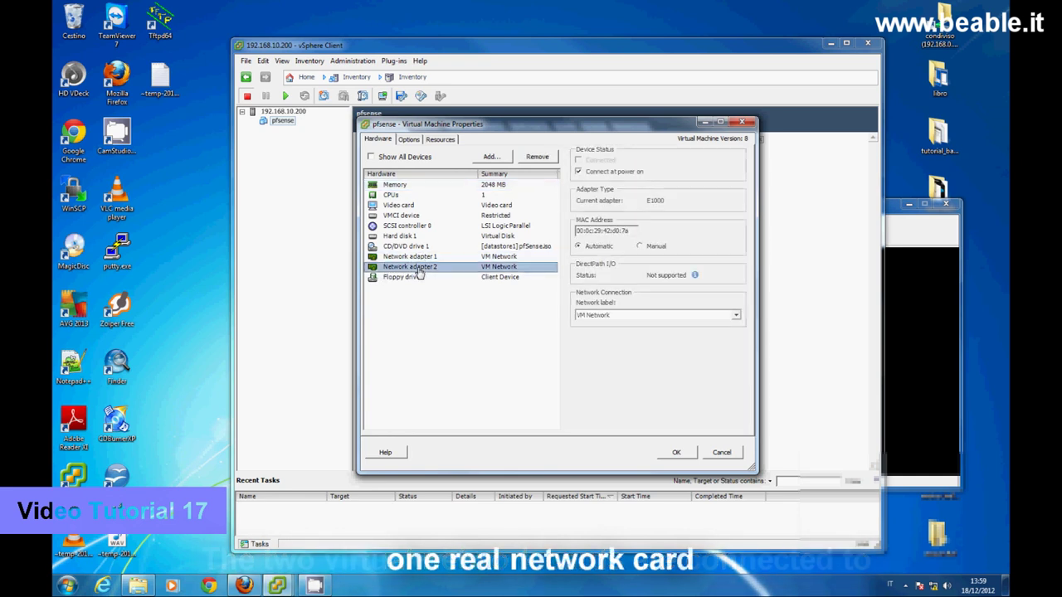
left_click(416, 260)
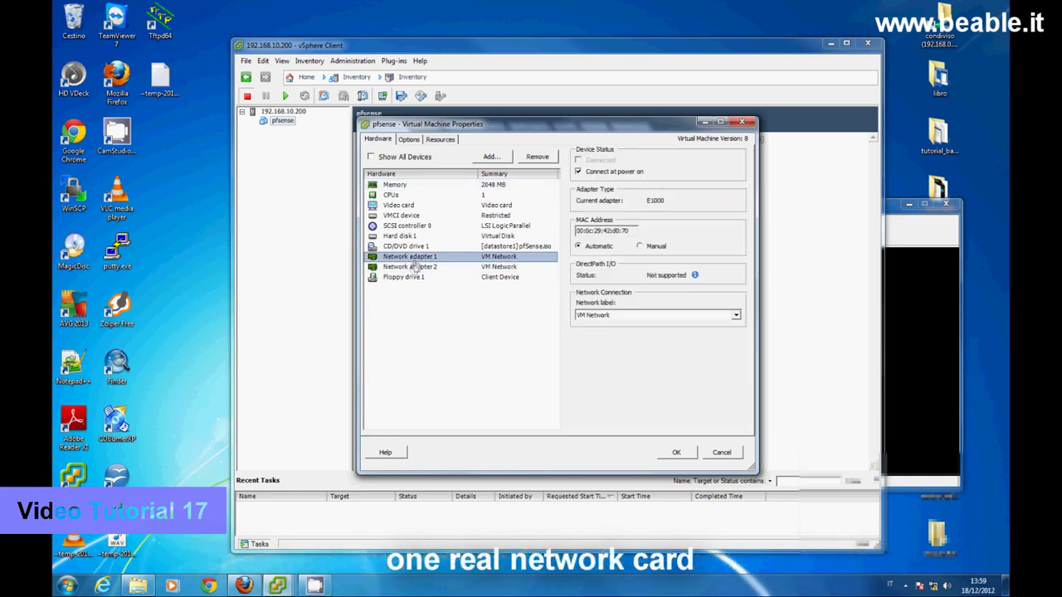
left_click(408, 268)
left_click(721, 453)
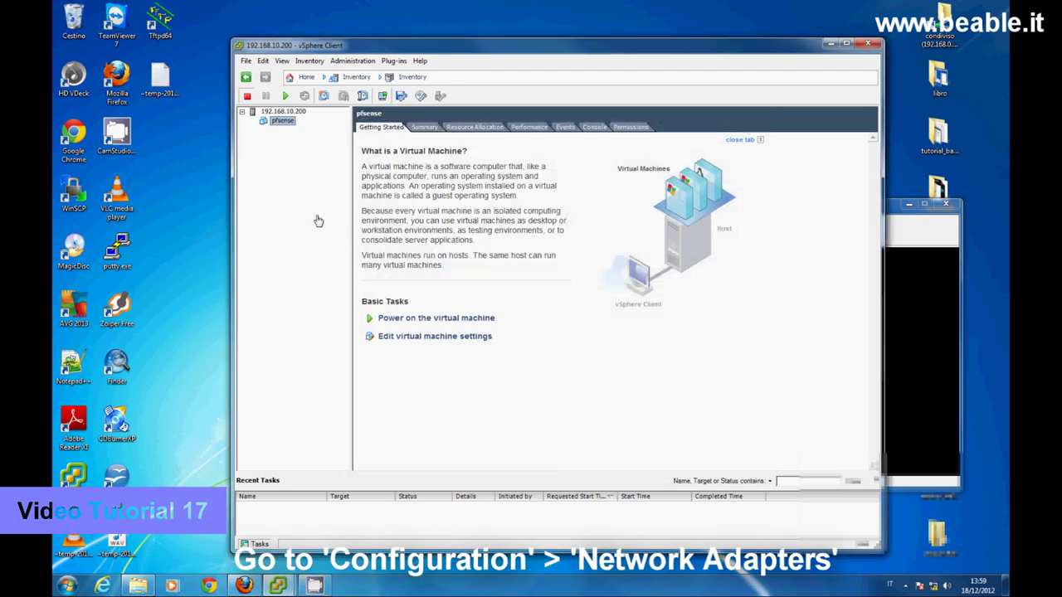
- Show the host's Configuration > Networking view with vSwitch0, VM Network and vmnic0
left_click(284, 111)
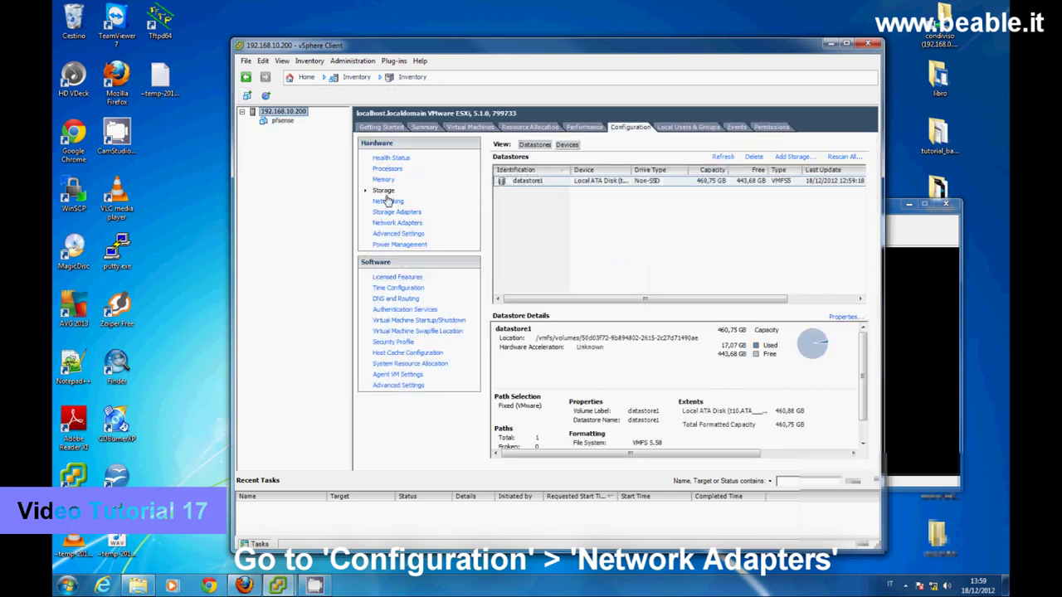
left_click(391, 223)
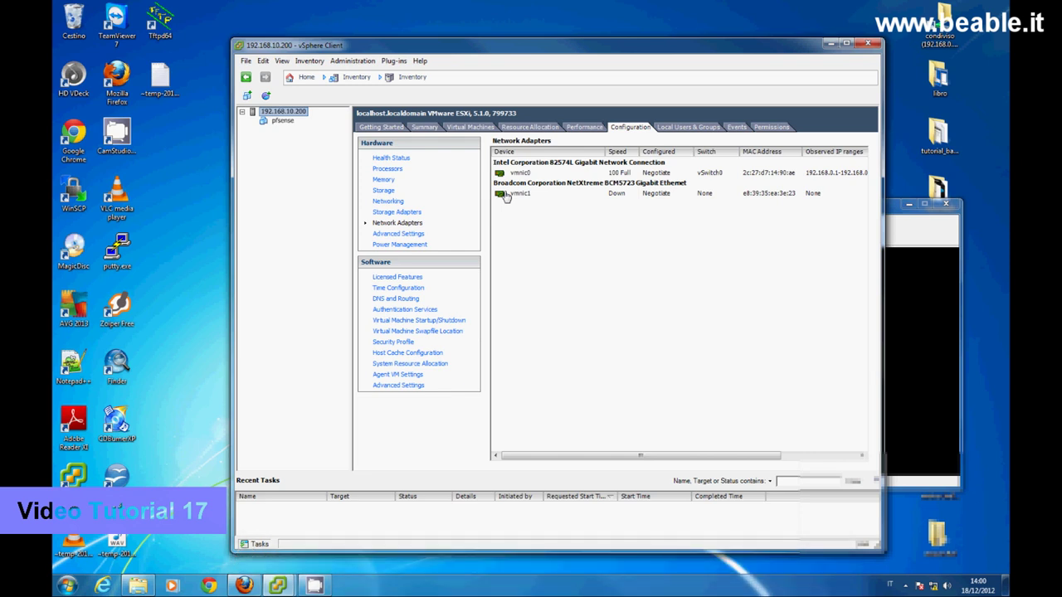
left_click(387, 201)
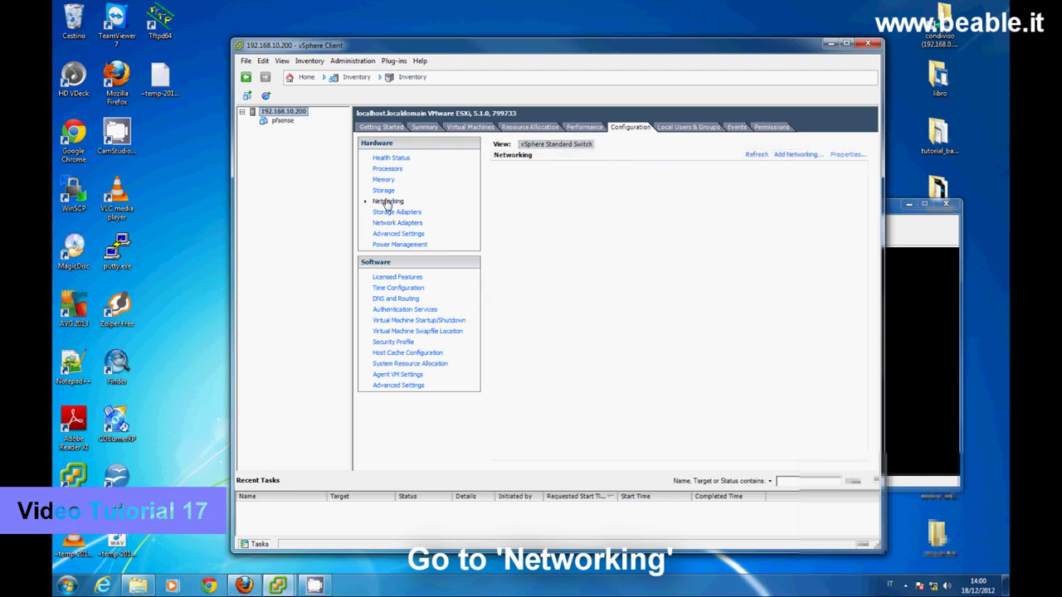
left_click(796, 155)
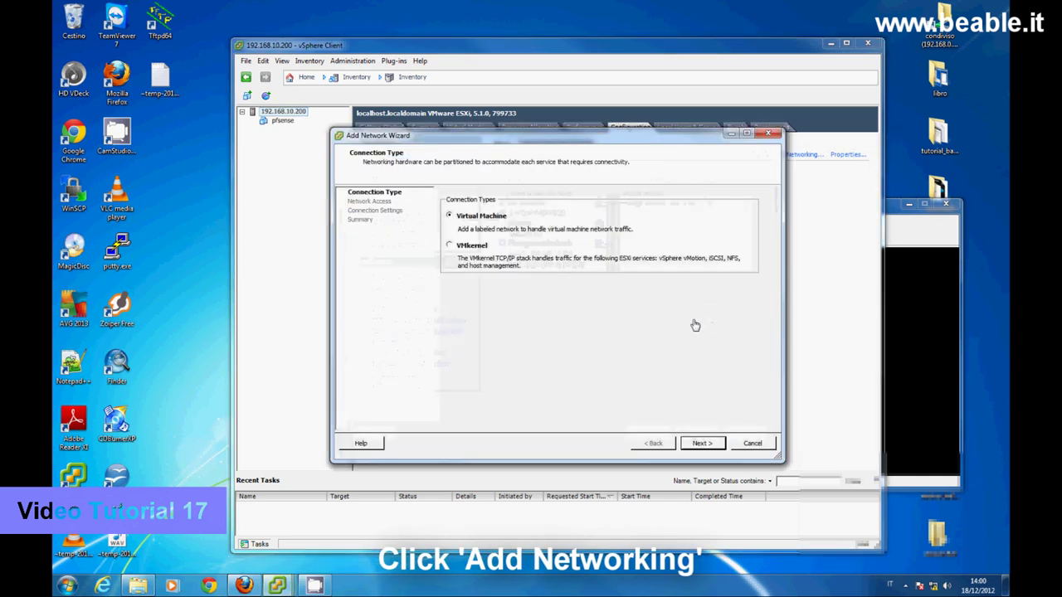
- Create standard switch vSwitch1 on vmnic1 with a virtual machine port group labelled WAN_firewall
left_click(701, 444)
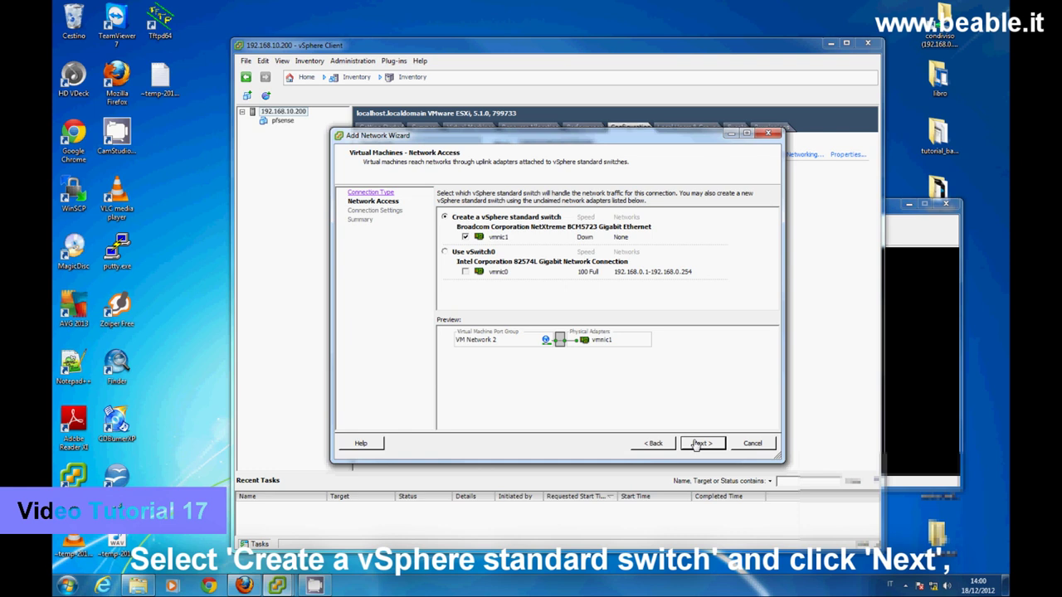
left_click(700, 444)
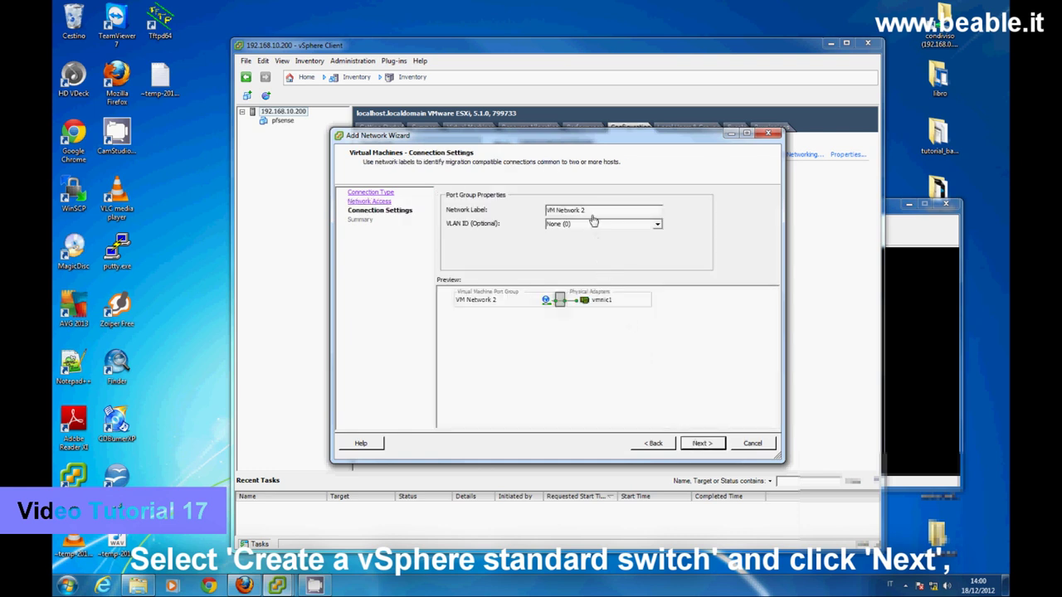
left_click_drag(587, 212, 547, 213)
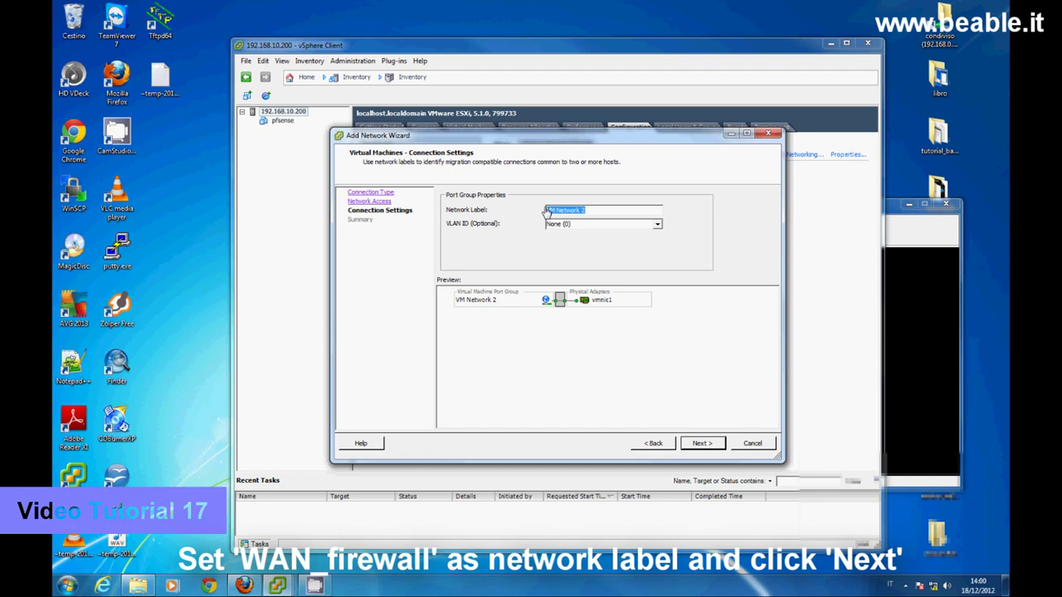
type("WAN_firewall")
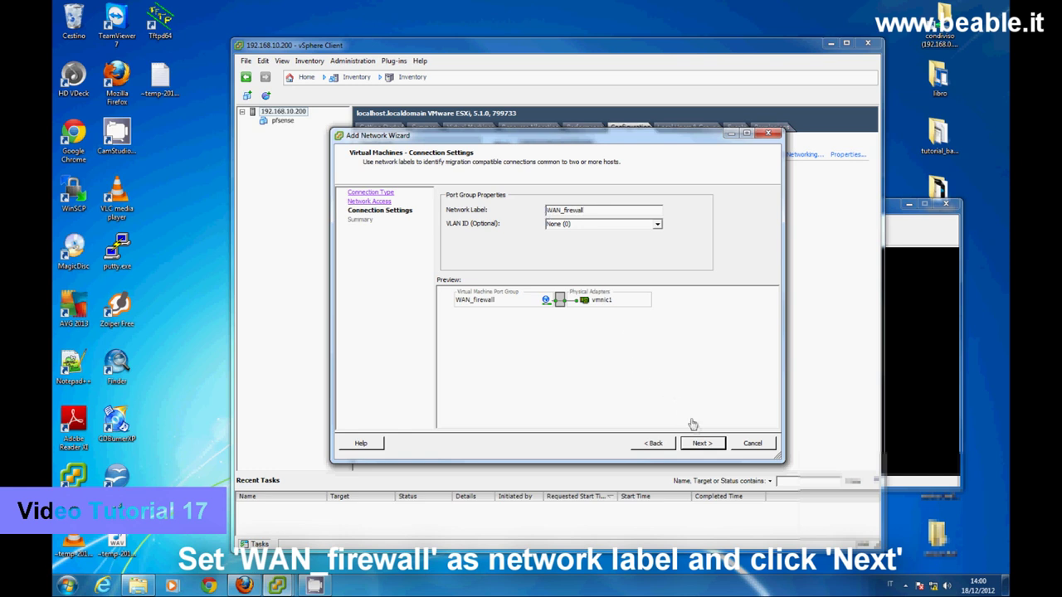
left_click(702, 444)
left_click(703, 444)
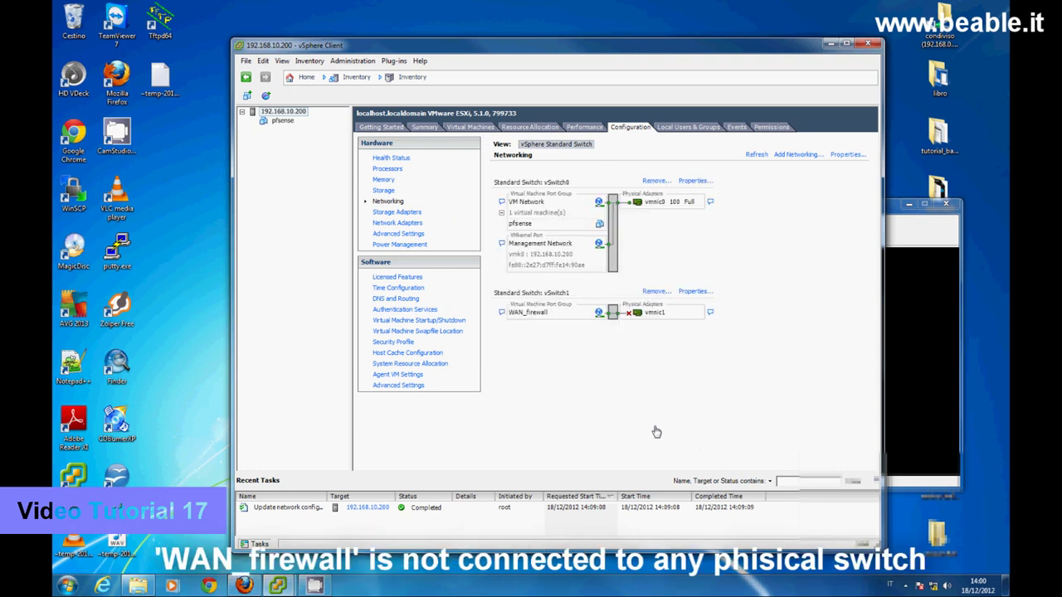
- Assign WAN_firewall as the network label of the pfsense VM's Network adapter 2
right_click(282, 121)
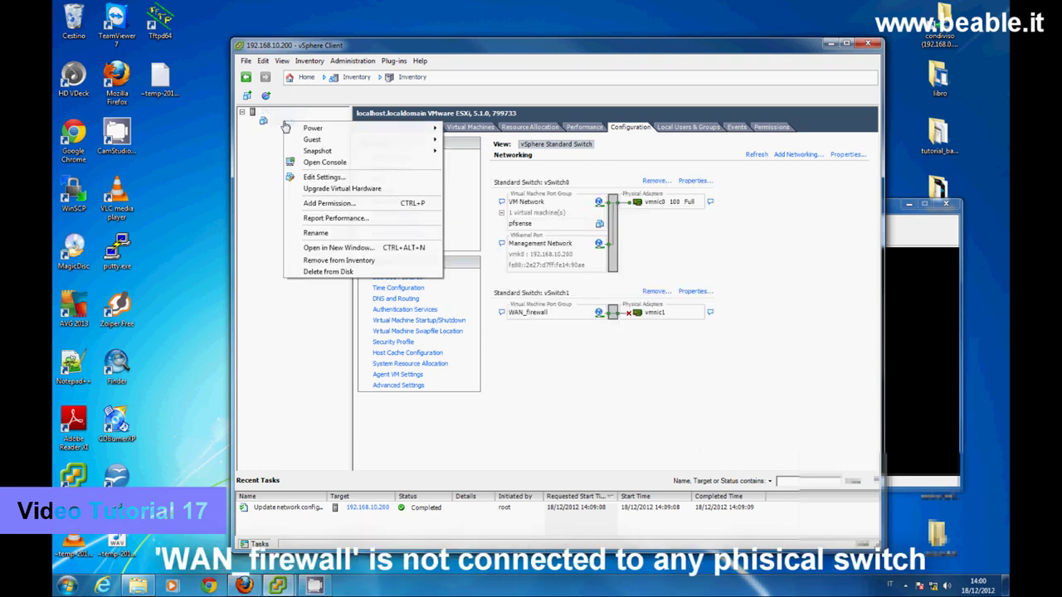
left_click(305, 178)
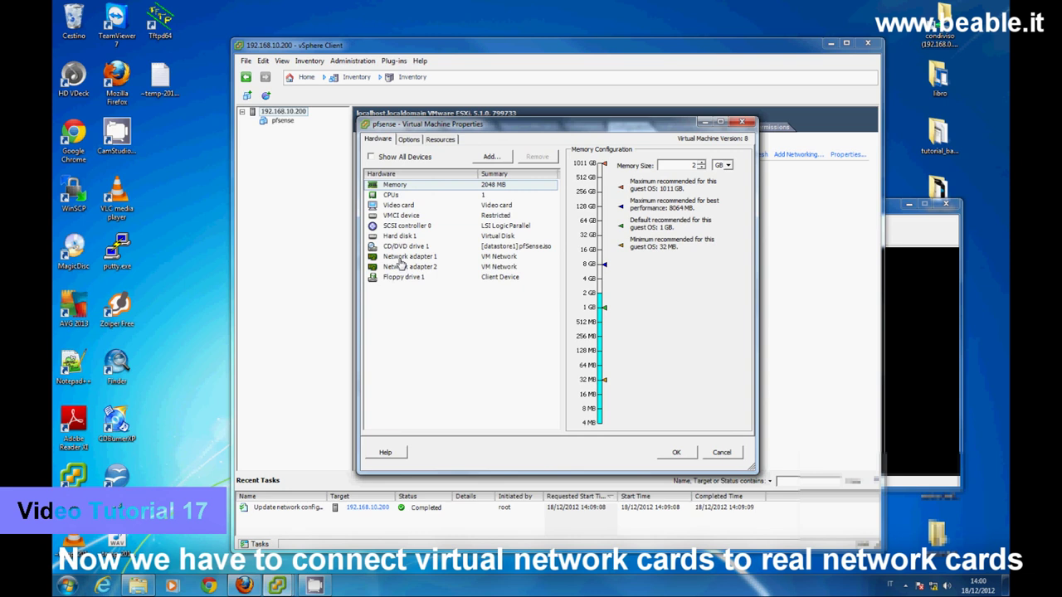
left_click(402, 260)
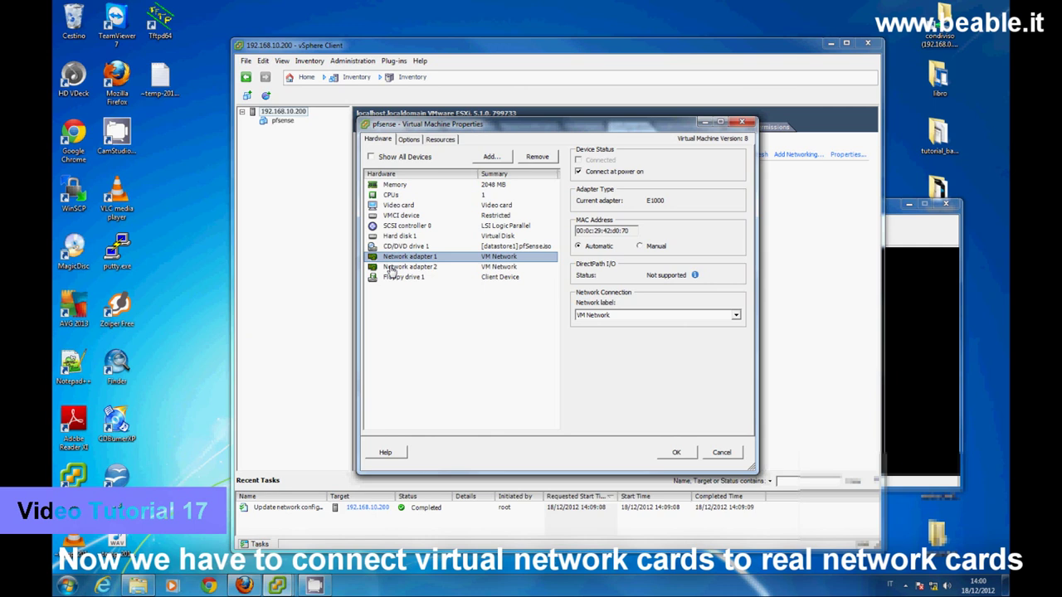
left_click(392, 269)
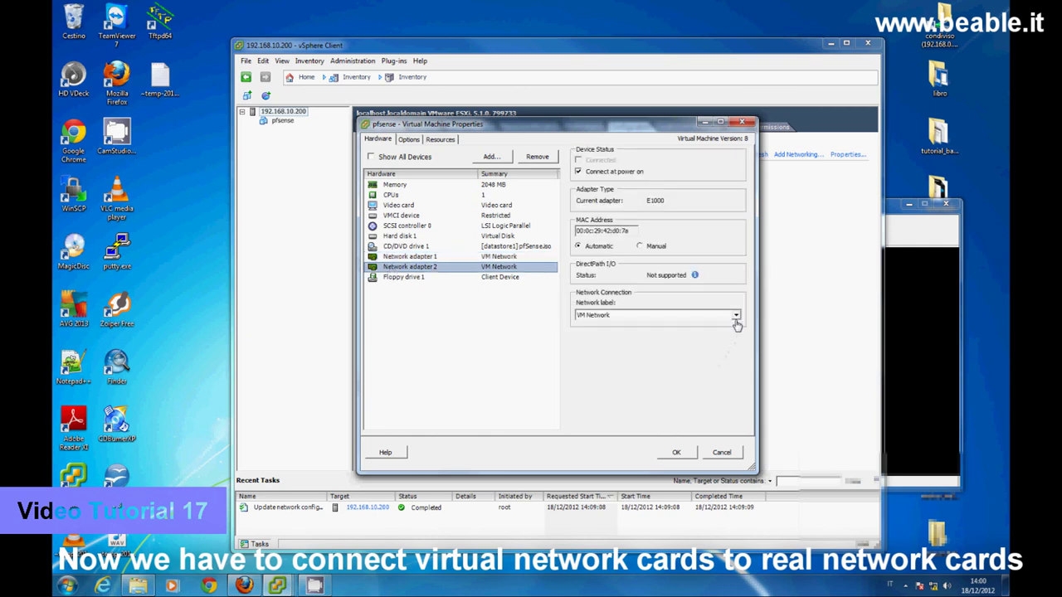
left_click(735, 318)
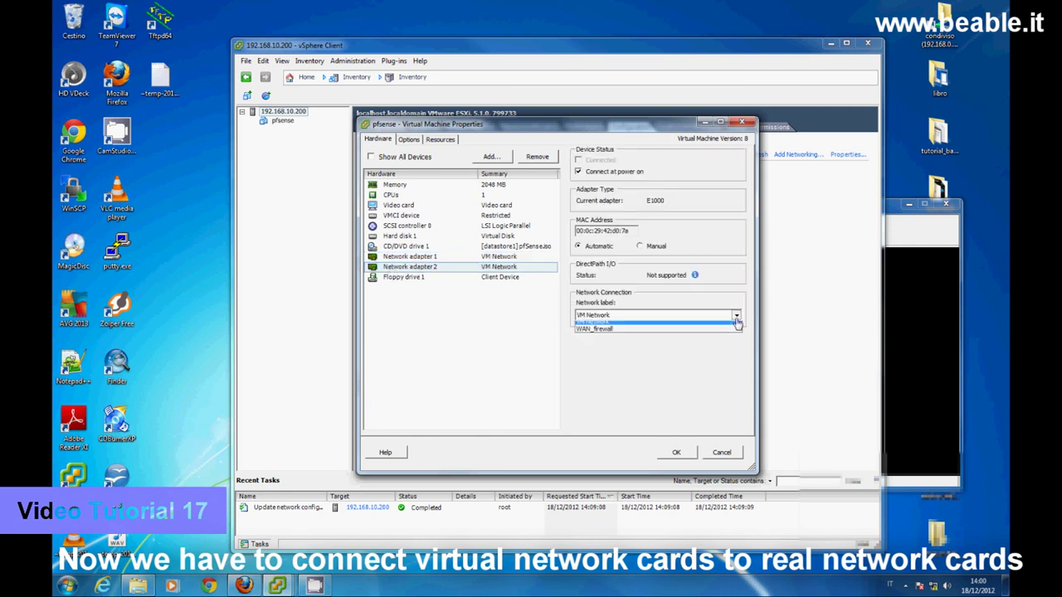
left_click(604, 334)
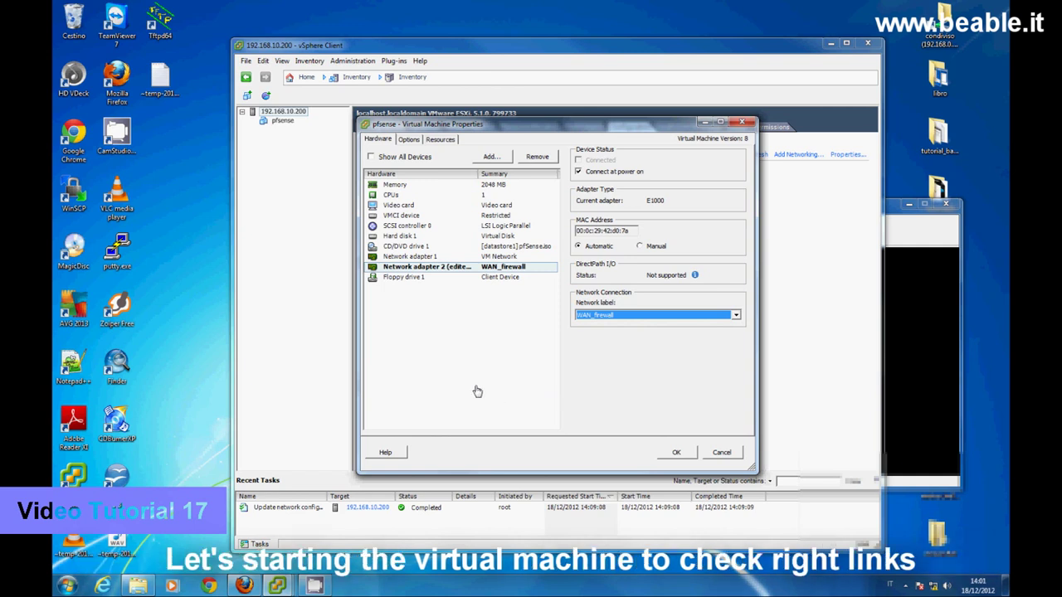
left_click(676, 453)
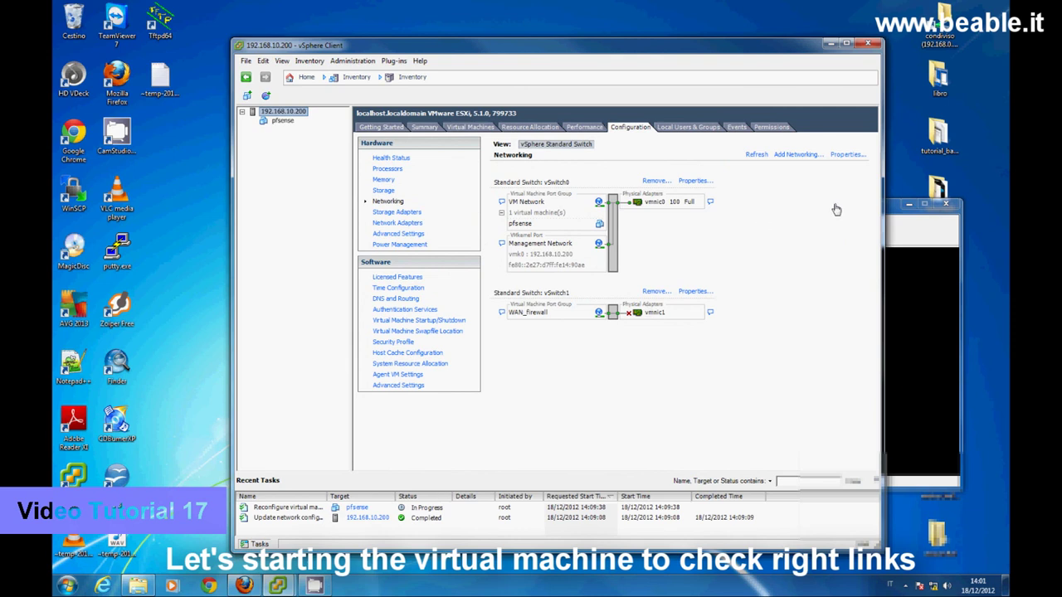
- Power on the pfsense virtual machine from its console, then close that console window
left_click(888, 212)
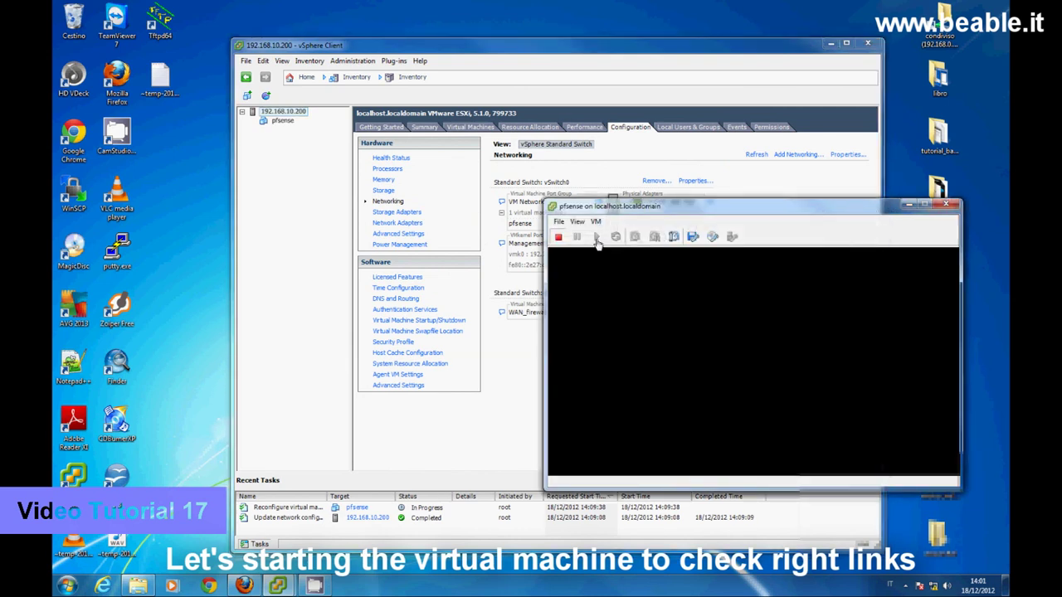
left_click(596, 237)
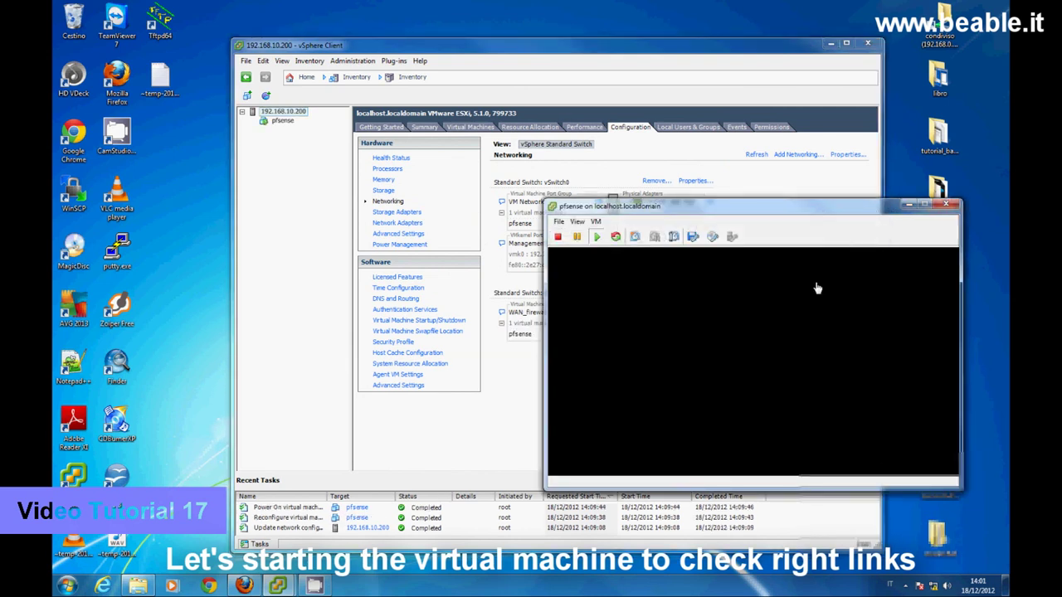
left_click_drag(762, 209, 671, 114)
left_click(863, 106)
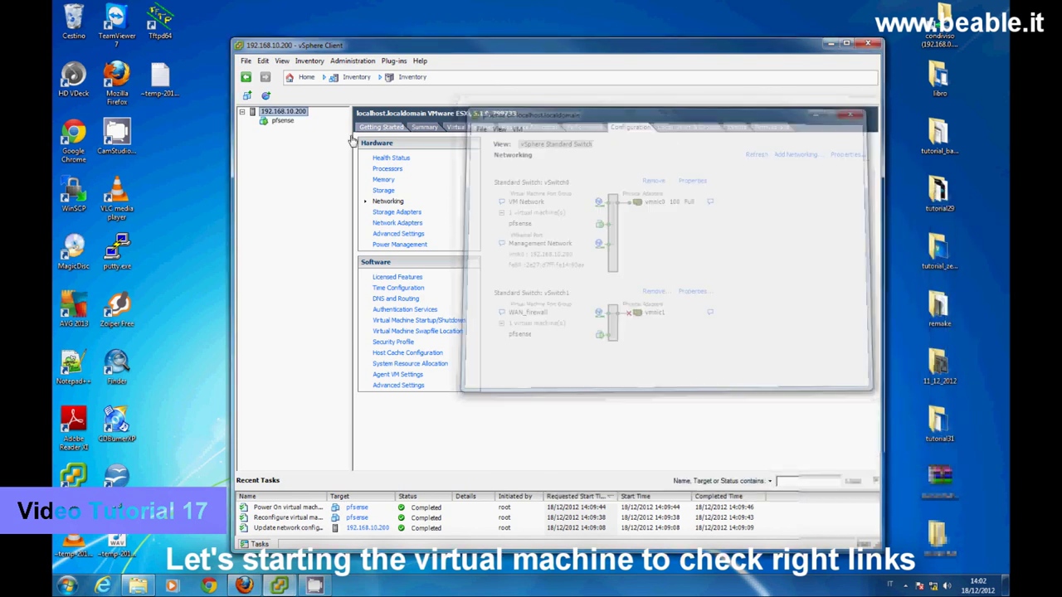
- Reopen the pfsense console and let it boot to the menu with LAN 192.168.10.253
right_click(273, 124)
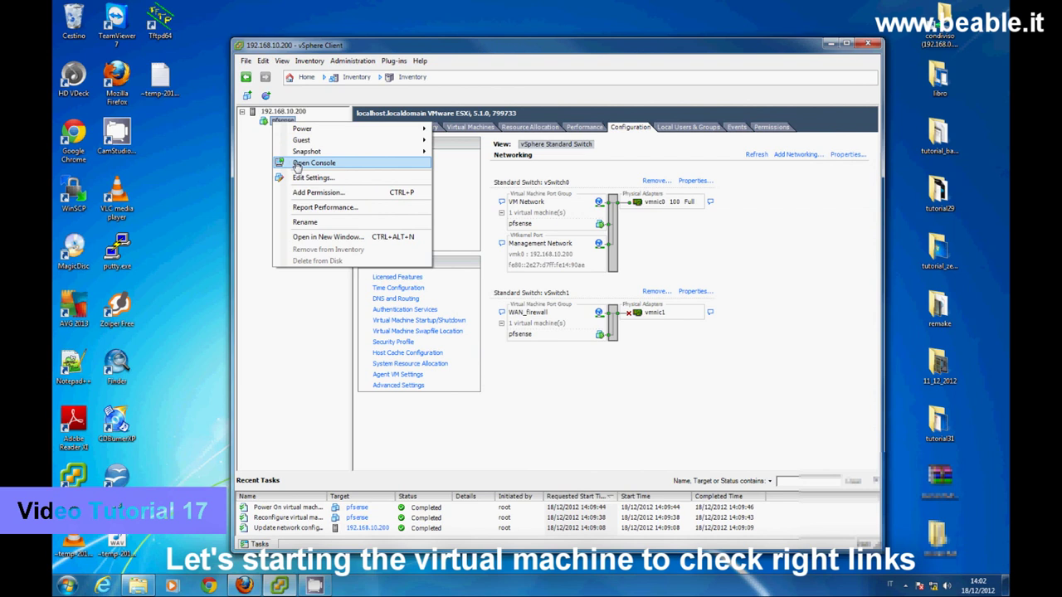
left_click(297, 163)
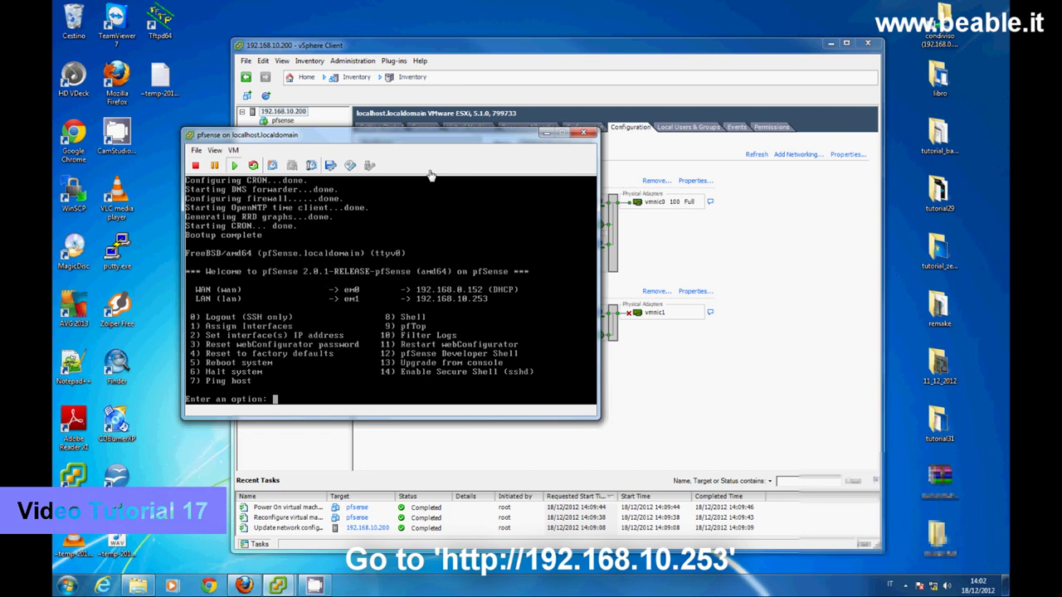
left_click_drag(406, 136, 336, 78)
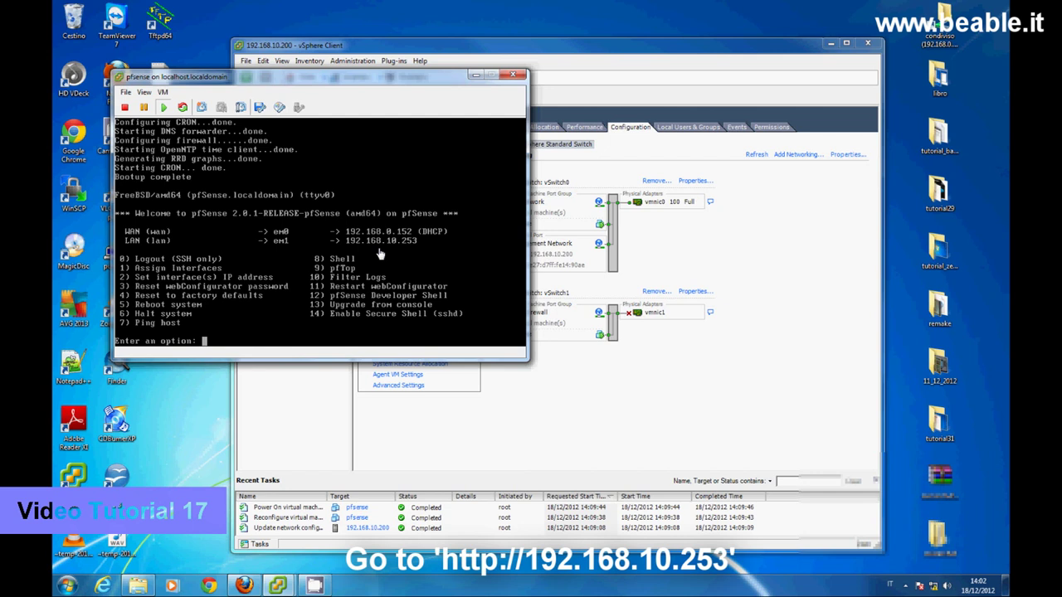
left_click(245, 586)
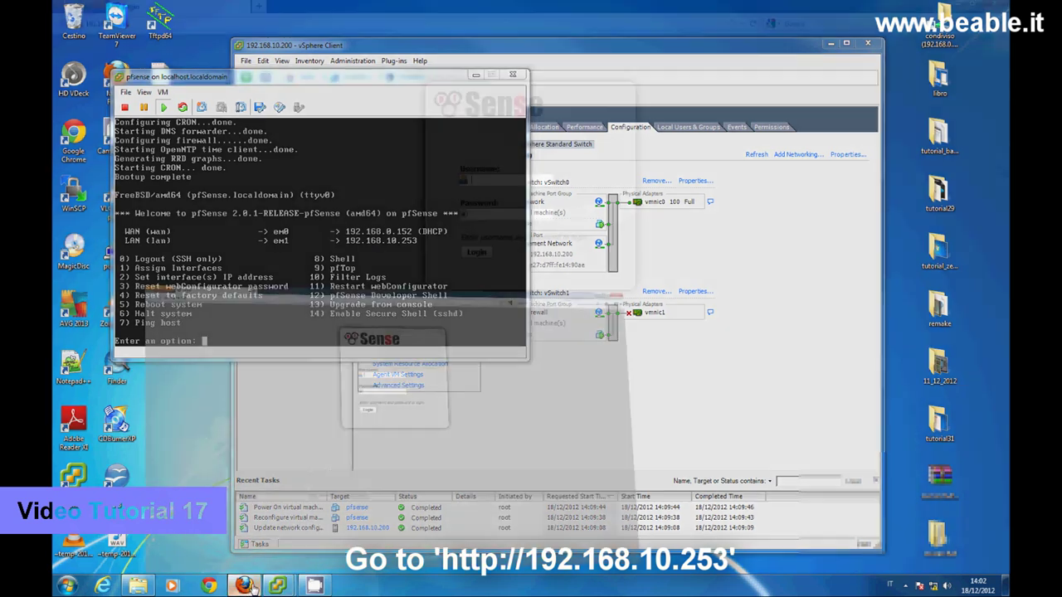
left_click(199, 26)
left_click(202, 29)
key("Return")
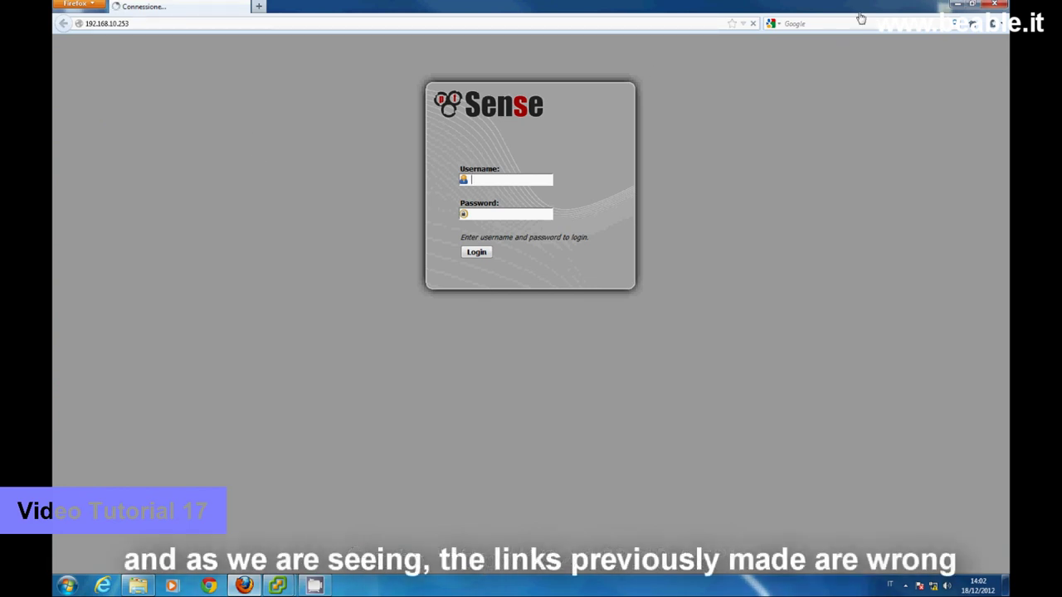
left_click(957, 4)
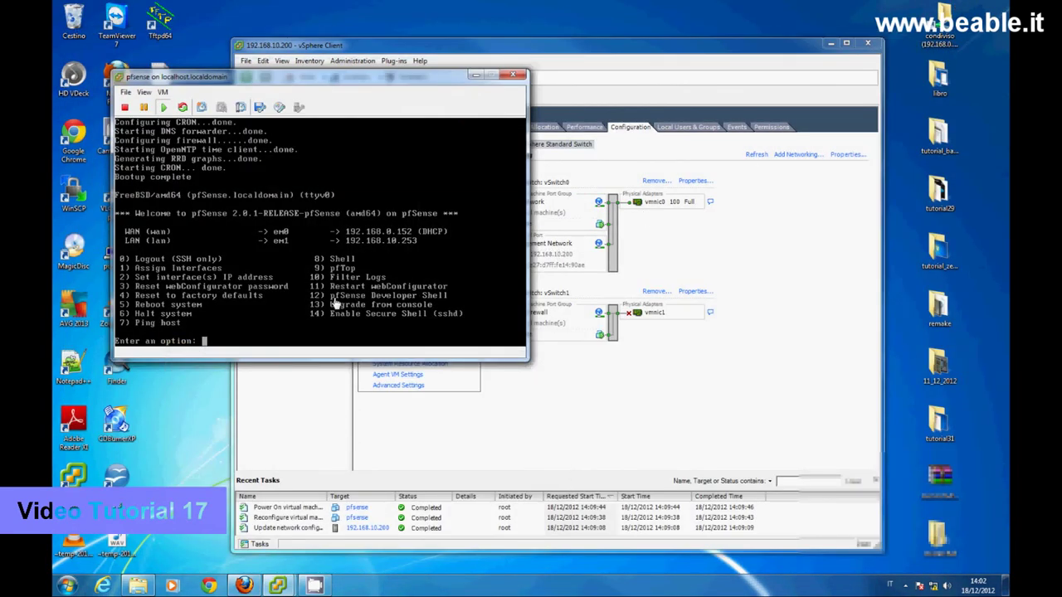
- Halt pfSense again with option 6 and y, then close its console window
left_click(328, 302)
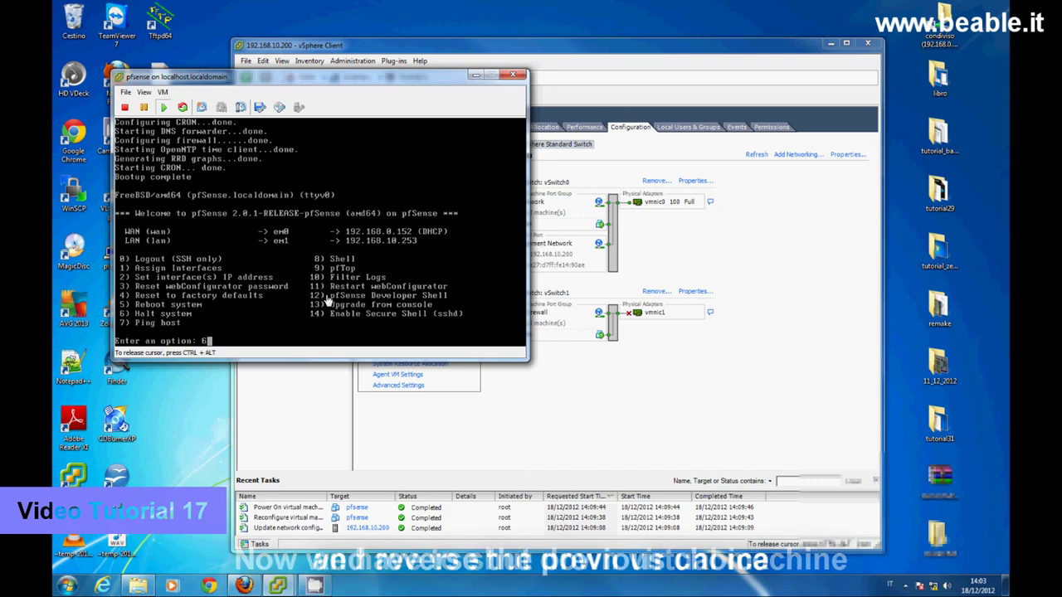
type("6")
key("Return")
type("y")
key("Return")
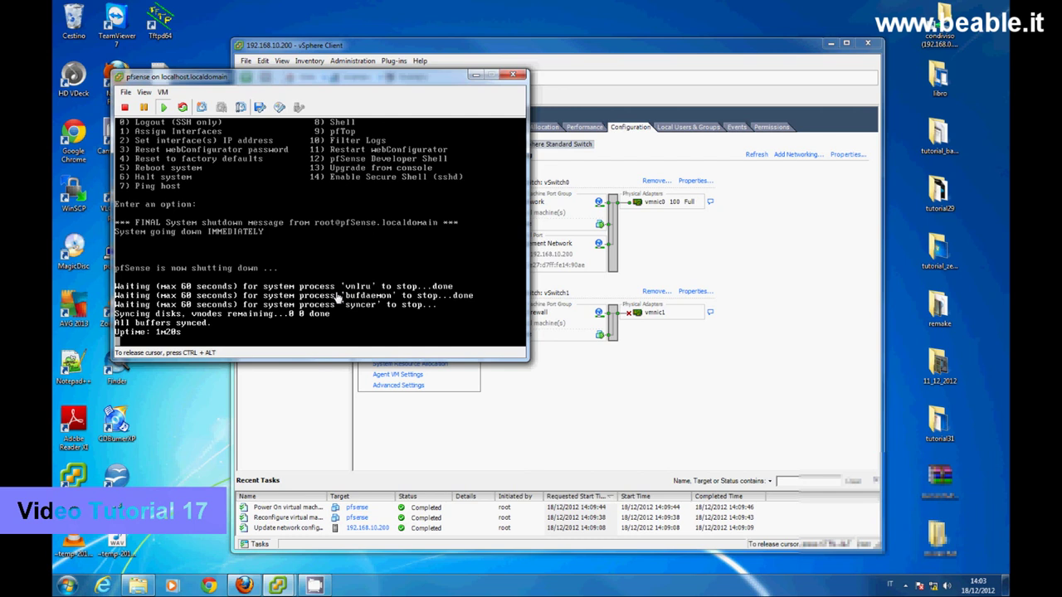
left_click(513, 75)
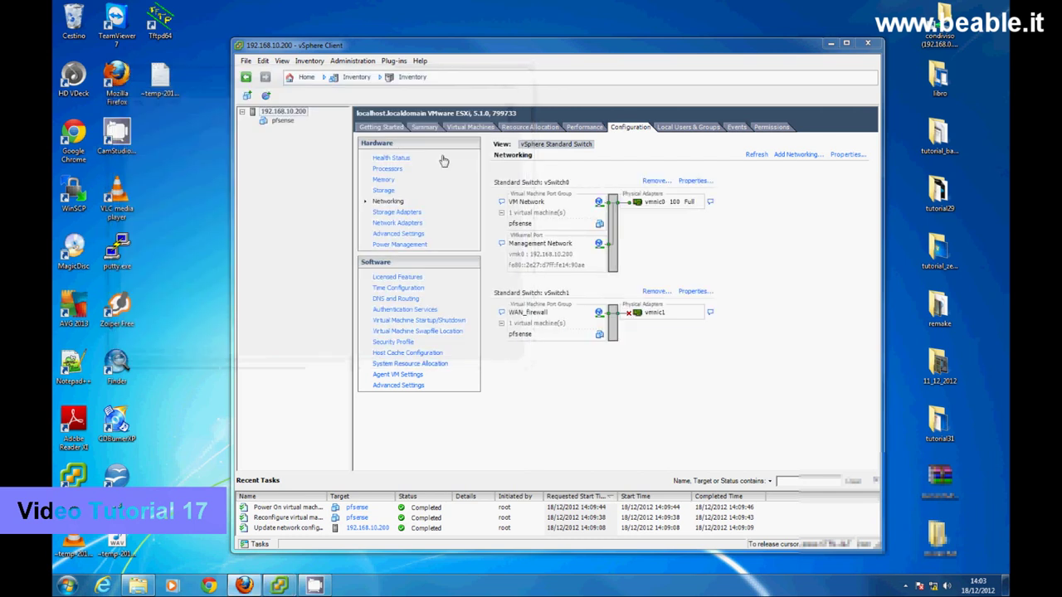
- In Edit Settings, put Network adapter 1 on WAN_firewall and Network adapter 2 on VM Network
right_click(282, 121)
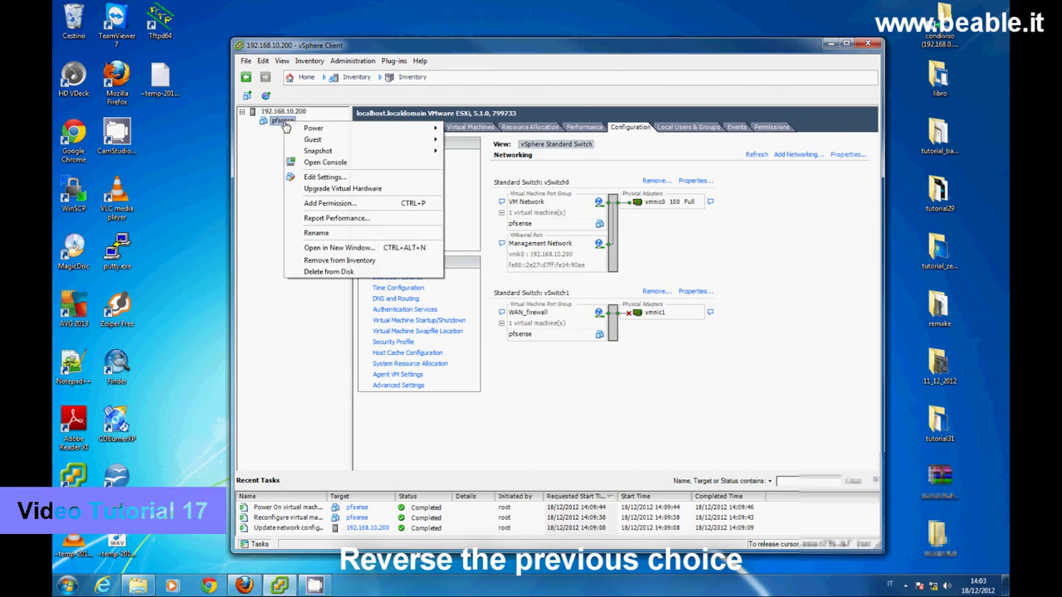
left_click(312, 177)
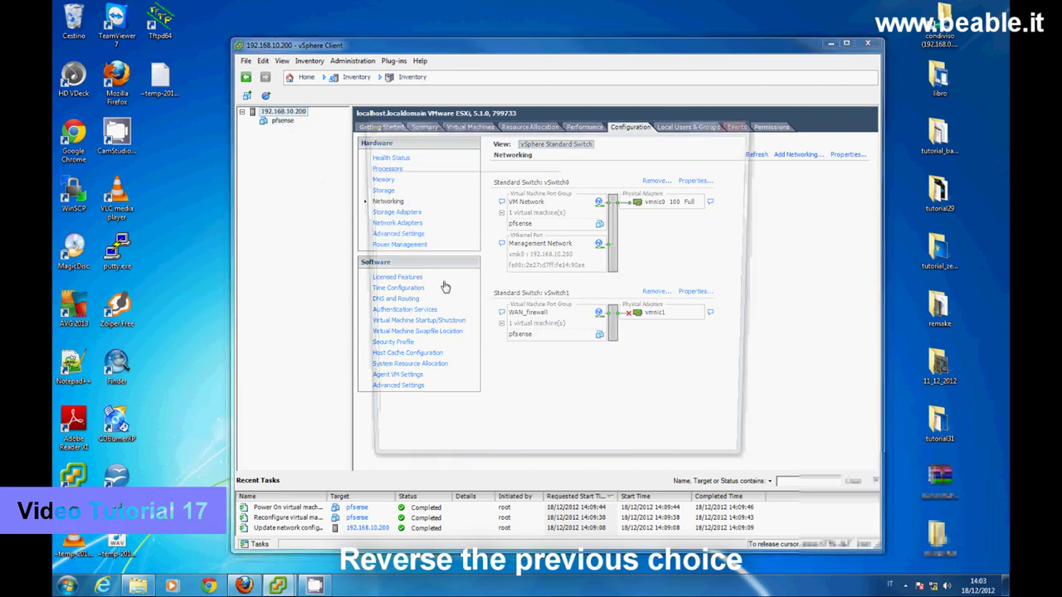
left_click(405, 259)
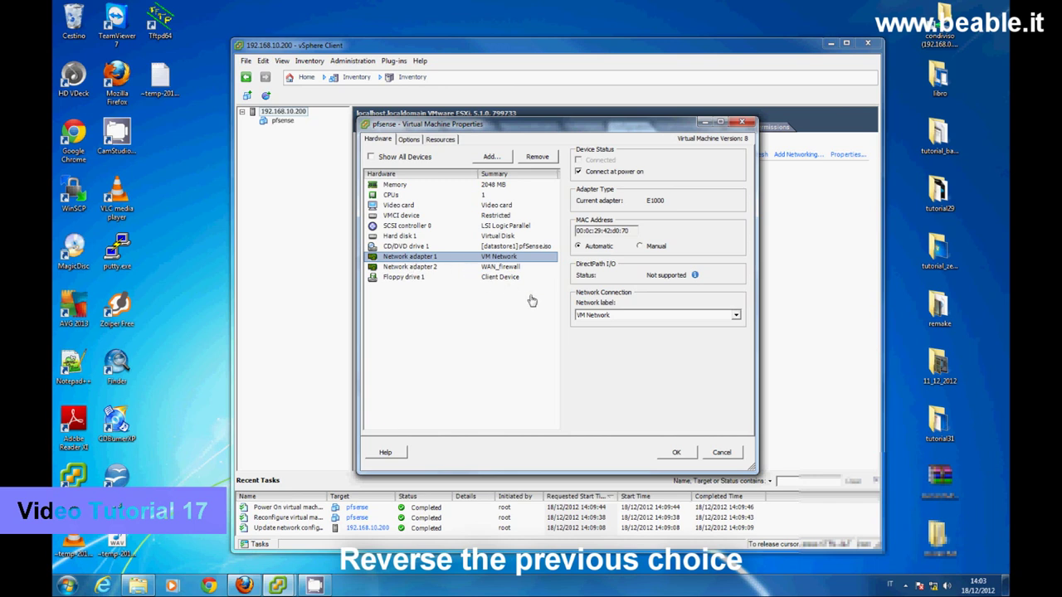
left_click(589, 316)
left_click(594, 334)
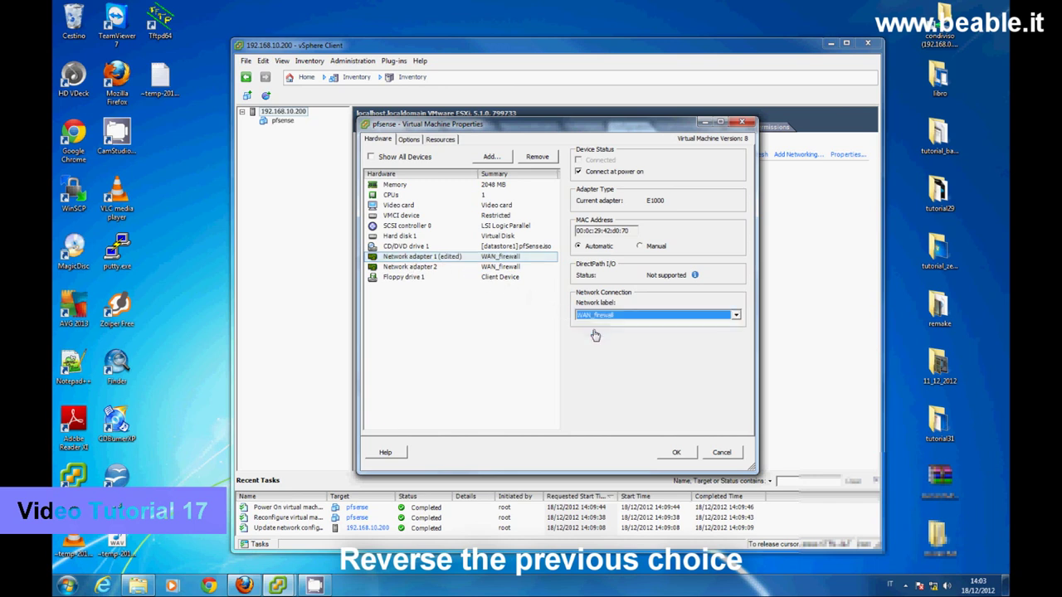
left_click(428, 267)
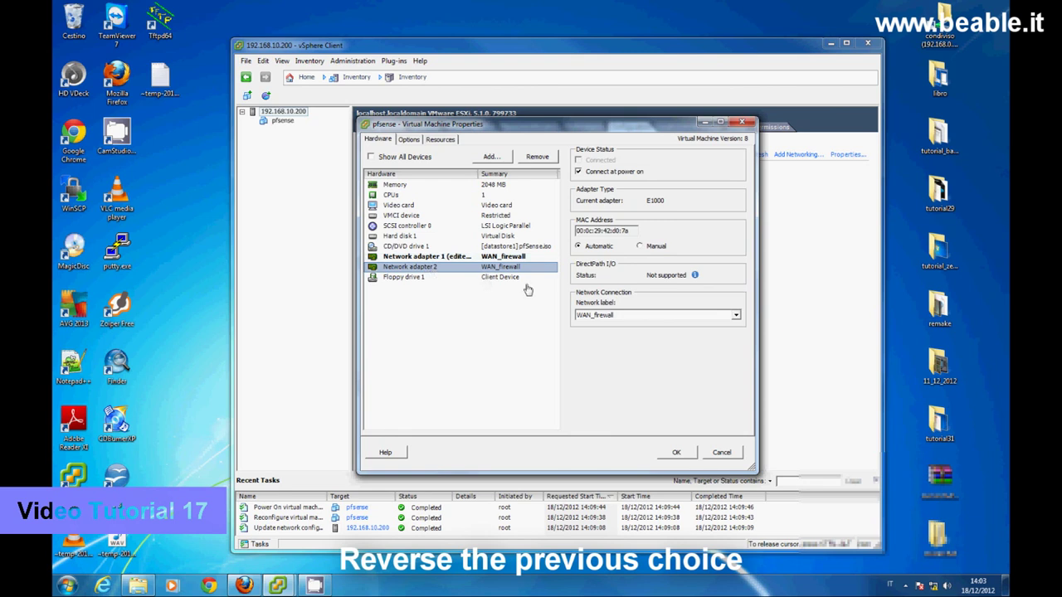
left_click(597, 316)
left_click(602, 326)
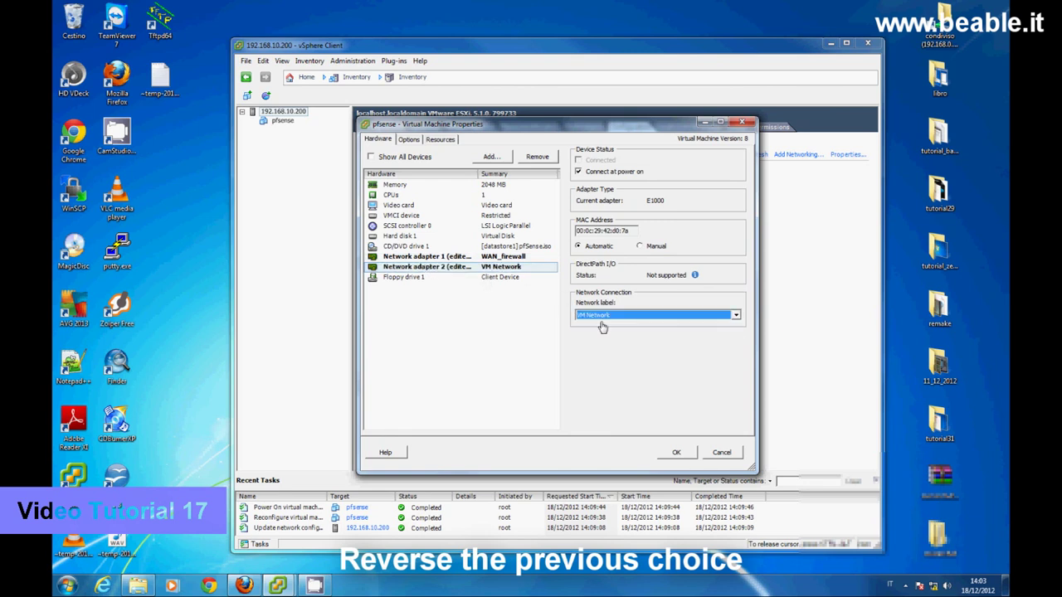
left_click(677, 451)
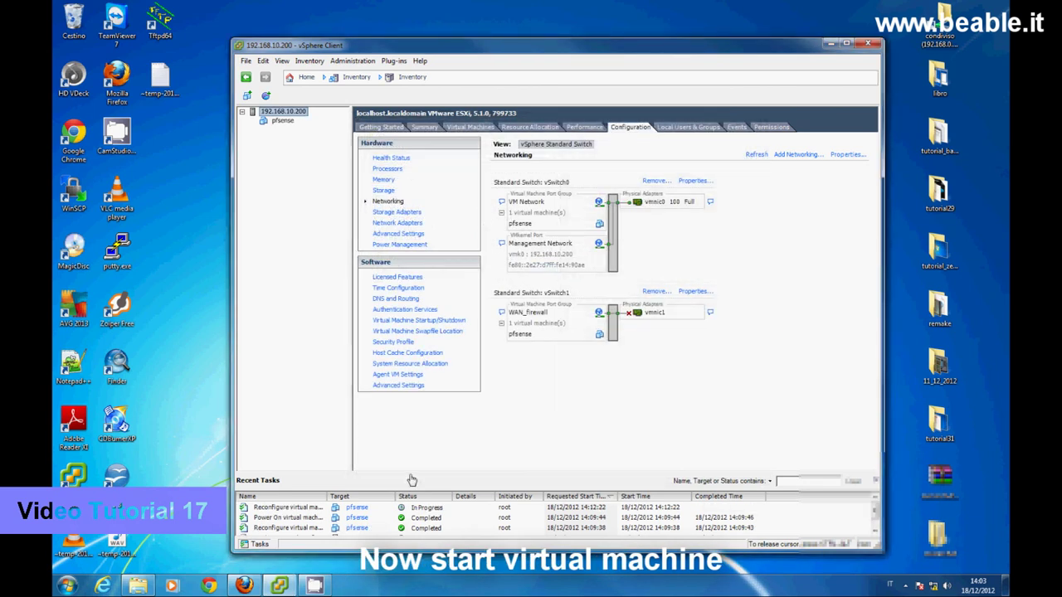
- Open the pfsense console and power the VM on, booting to WAN DHCP, LAN 192.168.10.253
right_click(283, 122)
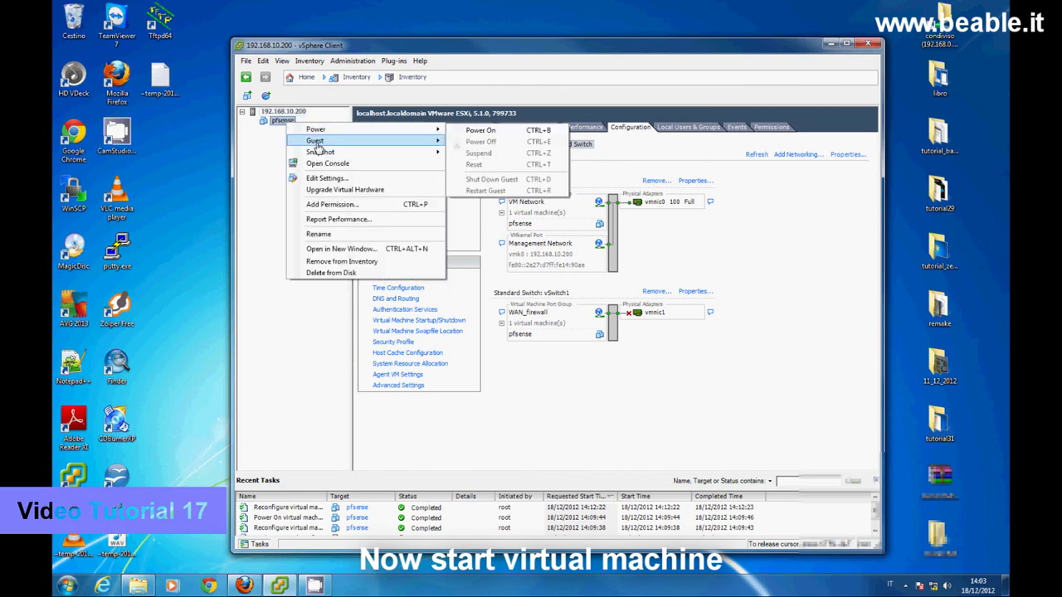
left_click(318, 165)
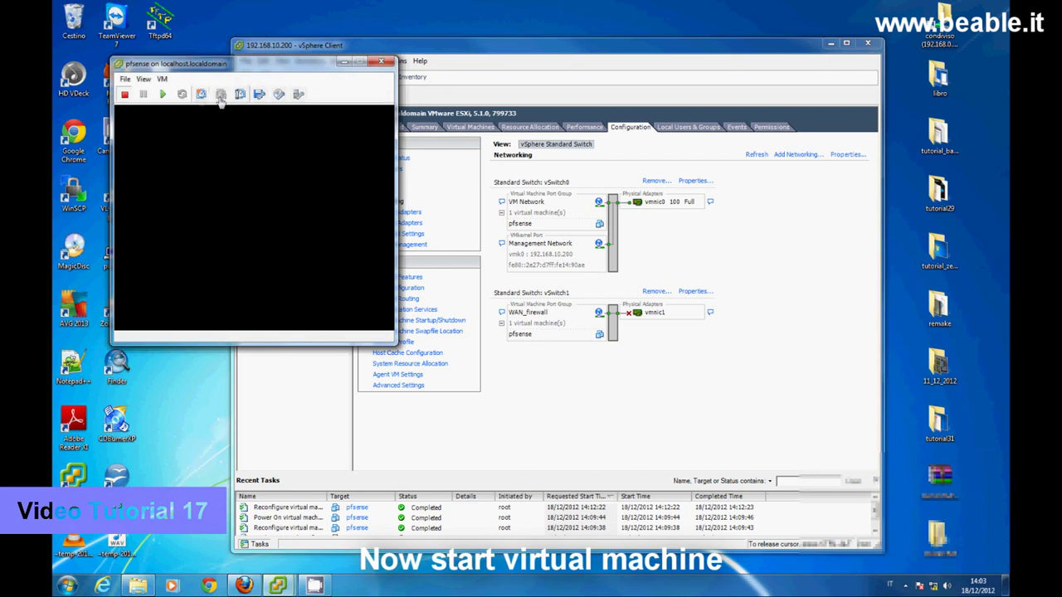
left_click(166, 96)
left_click_drag(173, 68, 344, 143)
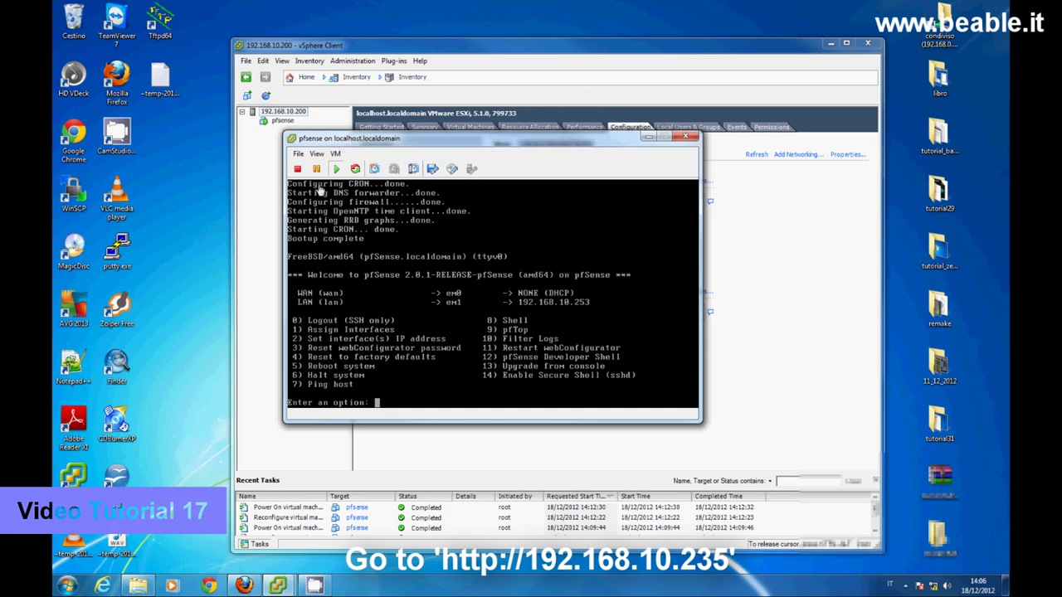
- Reload 192.168.10.253 in Firefox and sign in with the default username and password
left_click(245, 586)
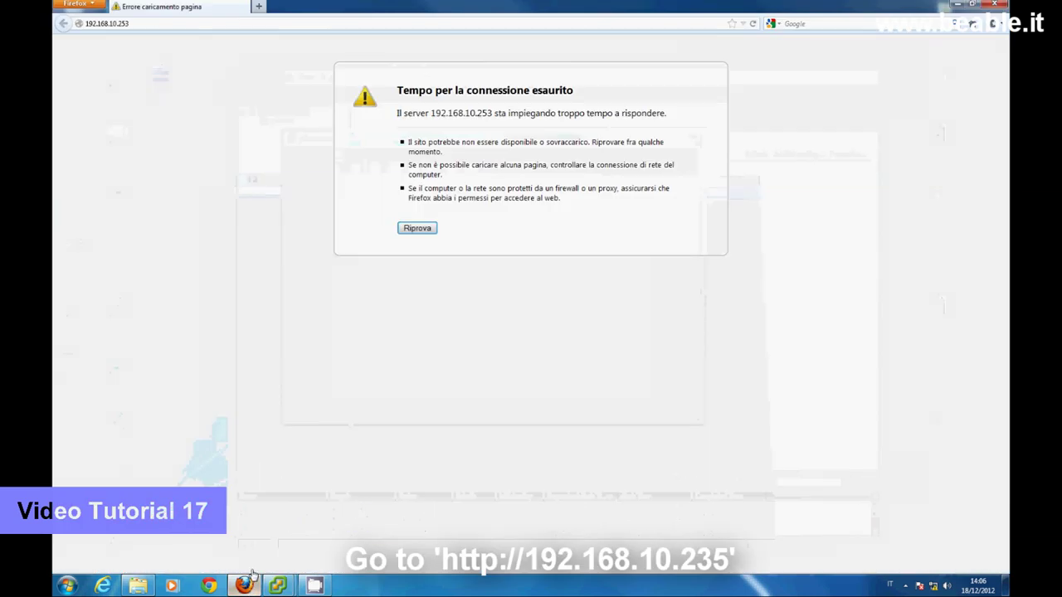
left_click(175, 29)
left_click(176, 29)
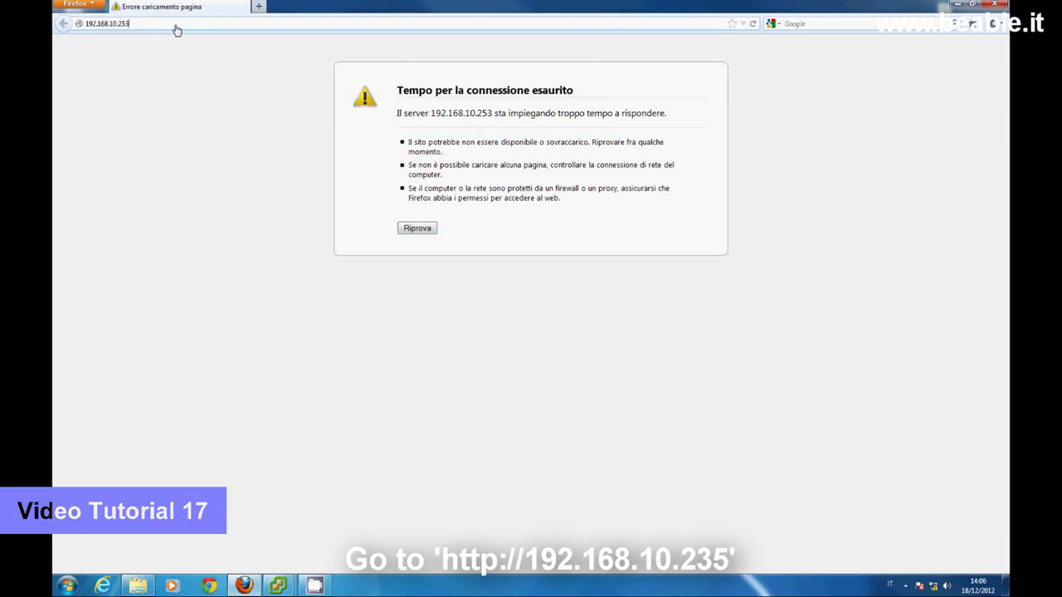
key("Return")
type("admin")
key("Tab")
type("pfsense")
key("Return")
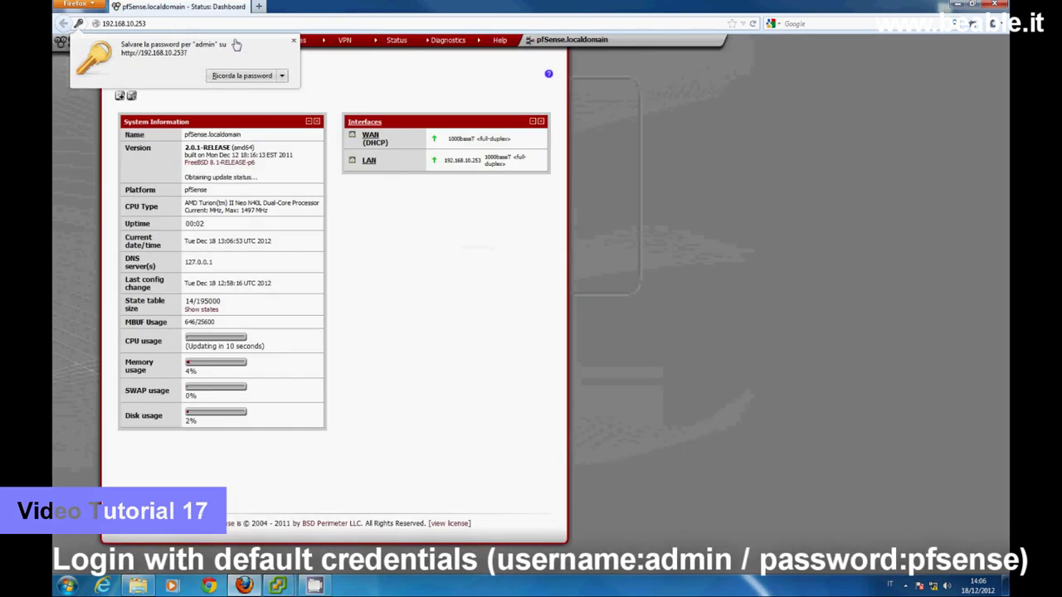
left_click(293, 40)
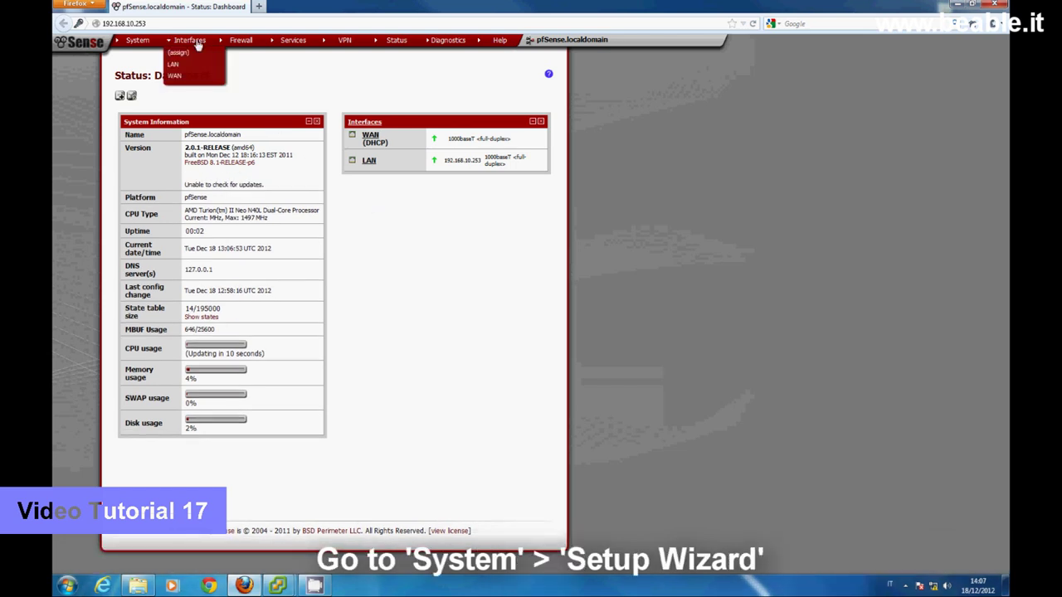
- Launch the pfSense Setup Wizard from the System menu
mouse_move(150, 41)
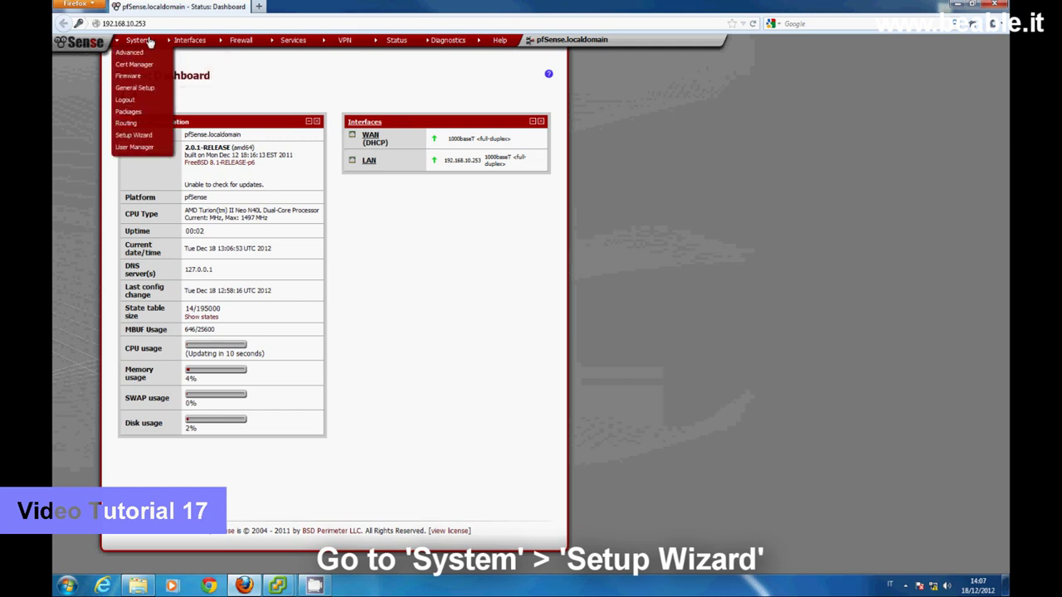
left_click(134, 134)
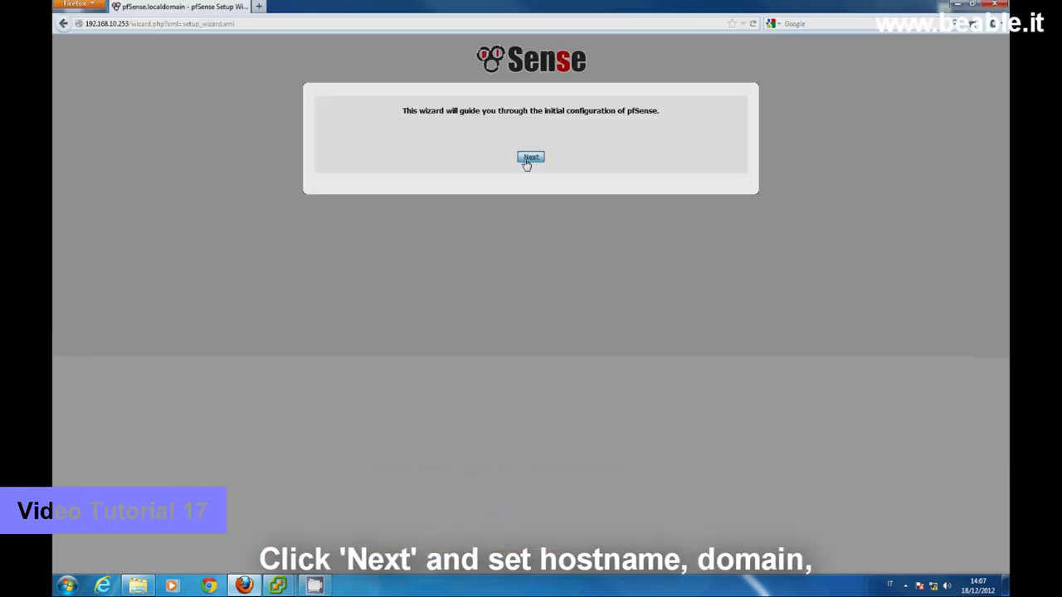
- On General Information, replace the domain name and set primary DNS server 192.168.11.253
left_click(529, 157)
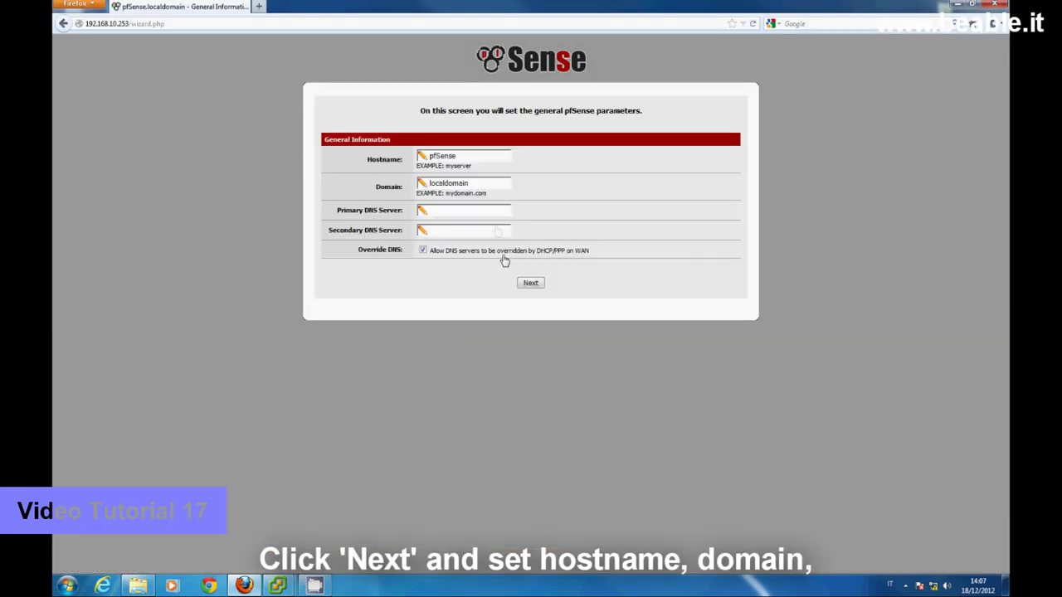
double_click(456, 183)
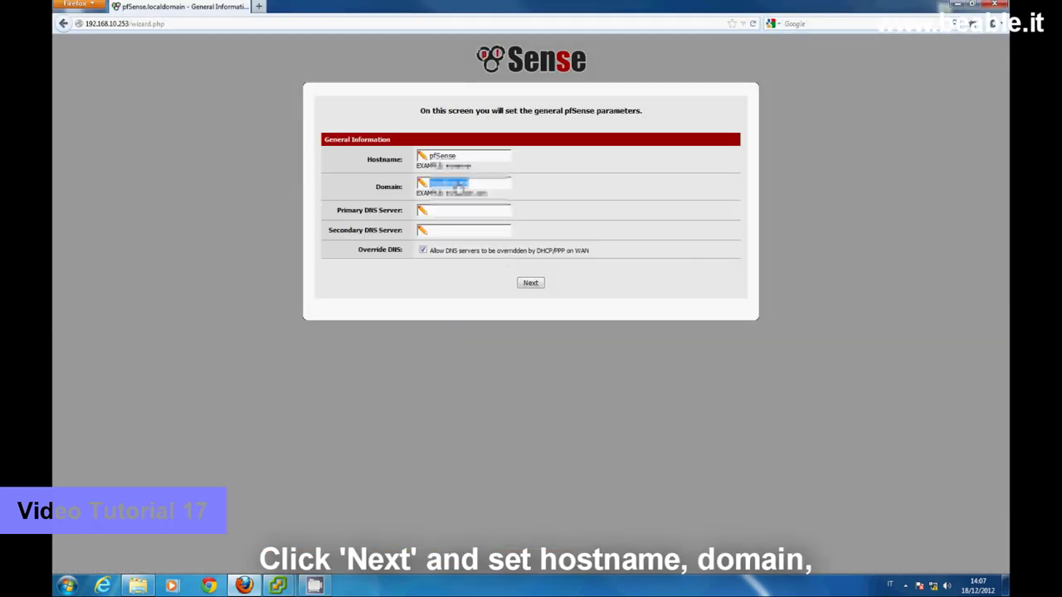
type("mmain")
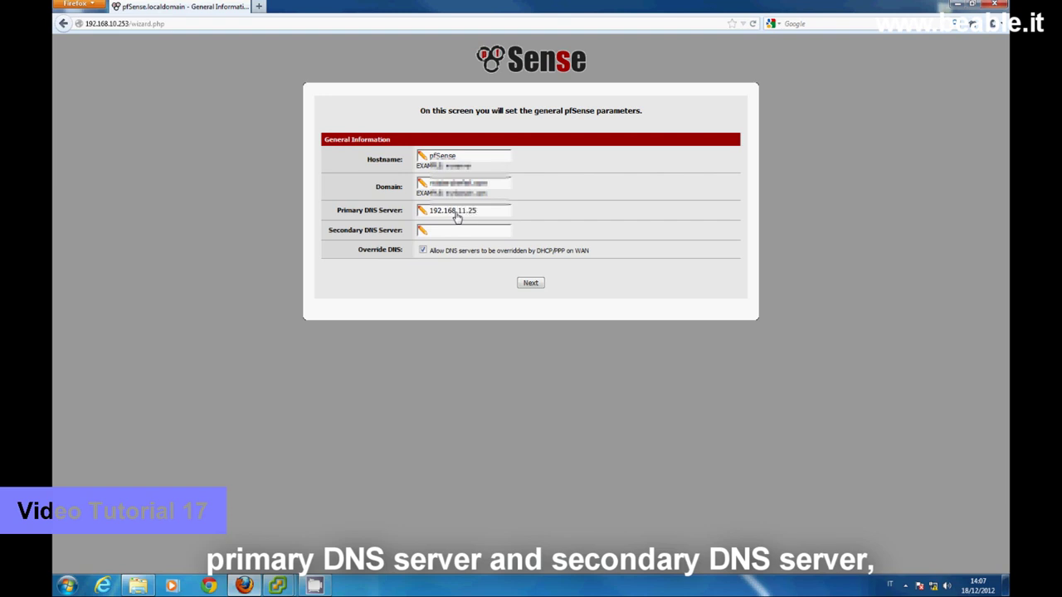
left_click(530, 284)
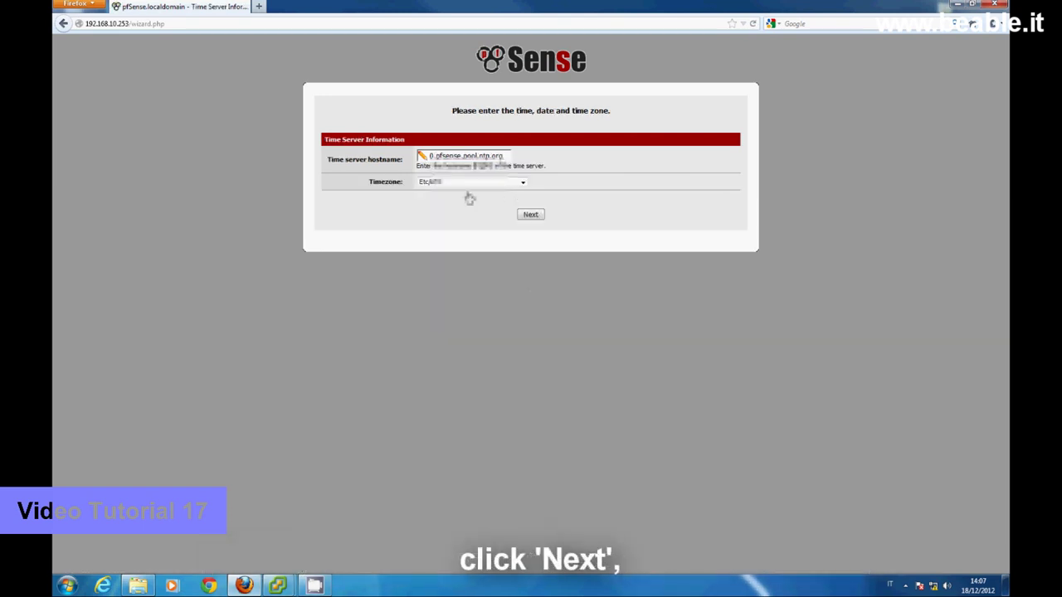
- Choose Europe/Rome as the timezone, keeping time server 0.pfsense.pool.ntp.org, and continue
left_click(523, 181)
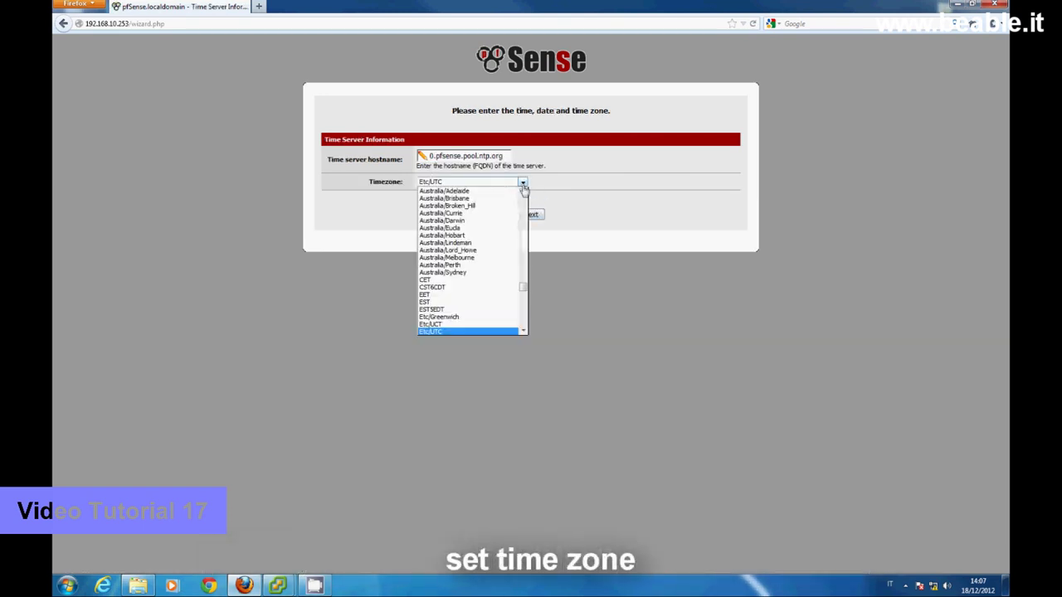
left_click_drag(523, 287, 523, 294)
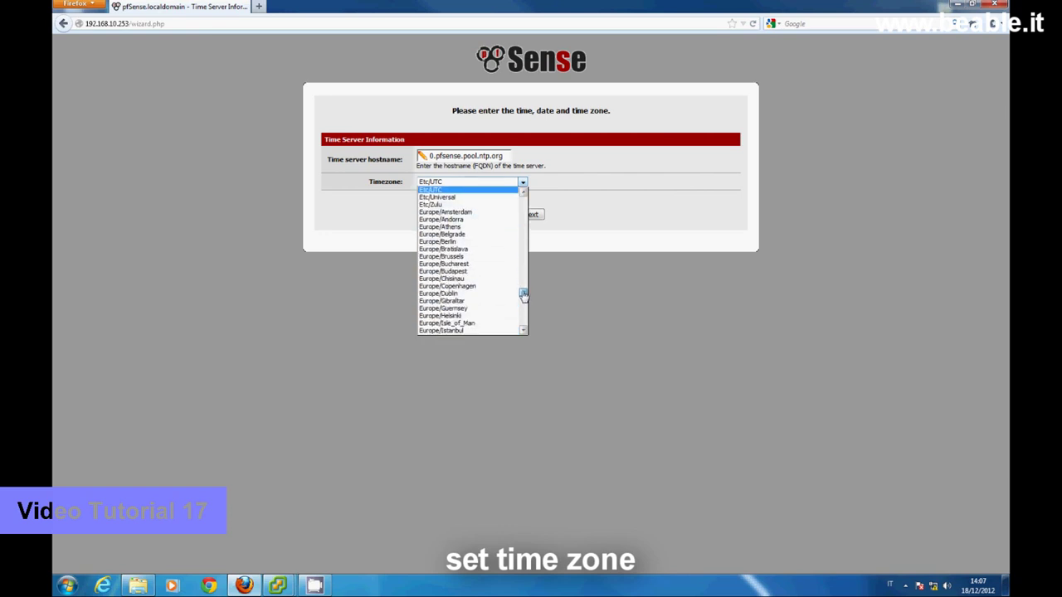
left_click(524, 331)
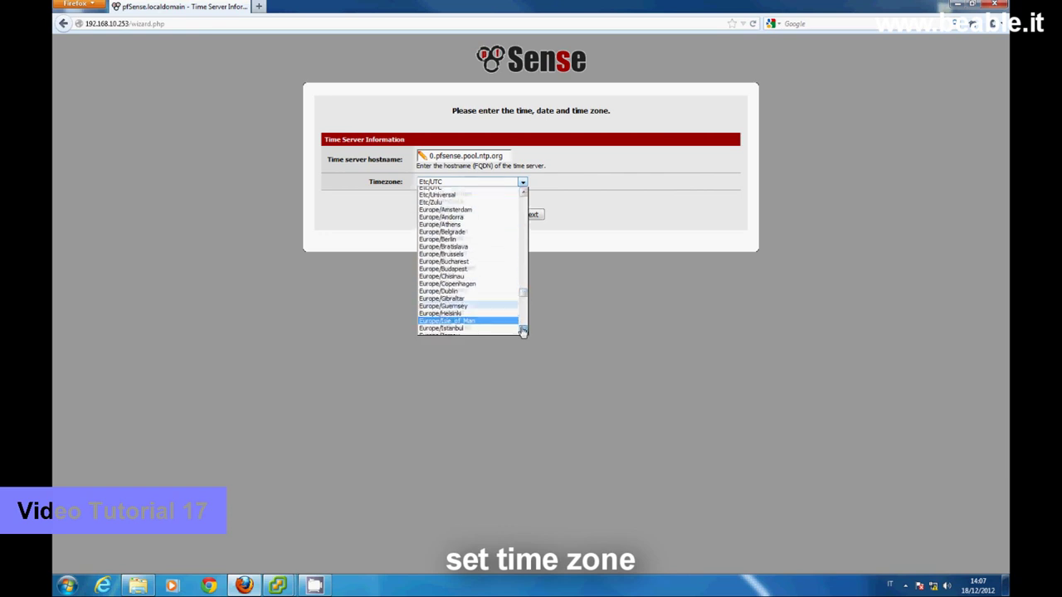
left_click(523, 331)
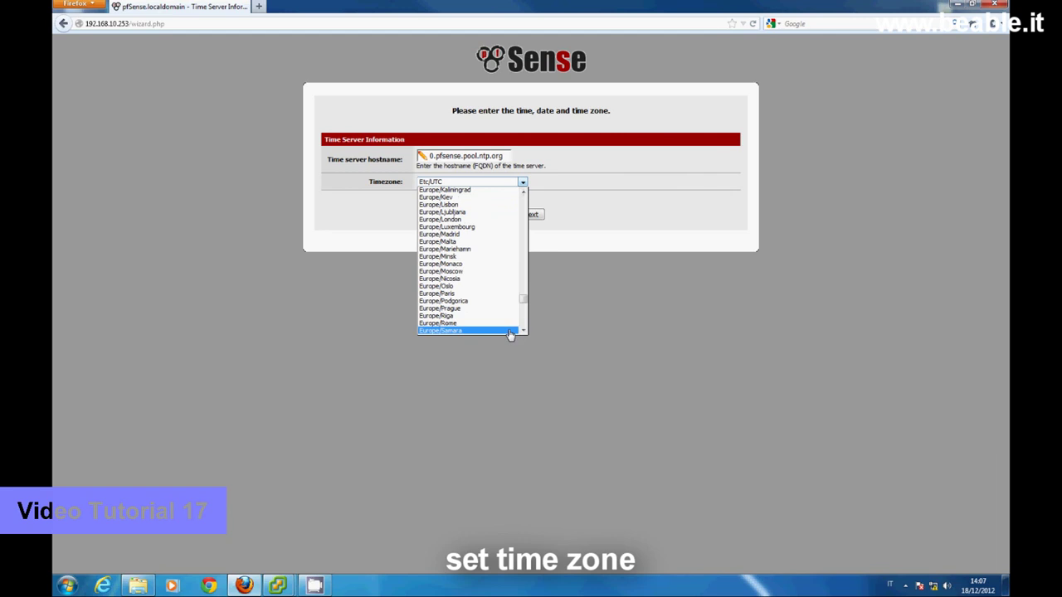
left_click(481, 327)
left_click(532, 216)
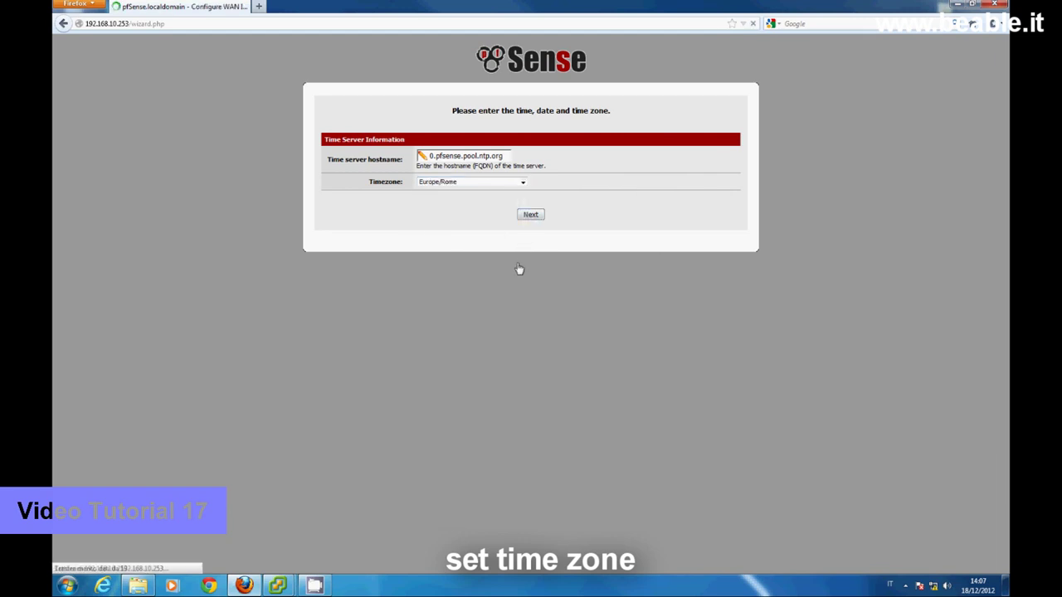
- Set WAN type to Static with IP 192.168.11.1, /24 mask and gateway 192.168.11.253
left_click(435, 155)
left_click(425, 164)
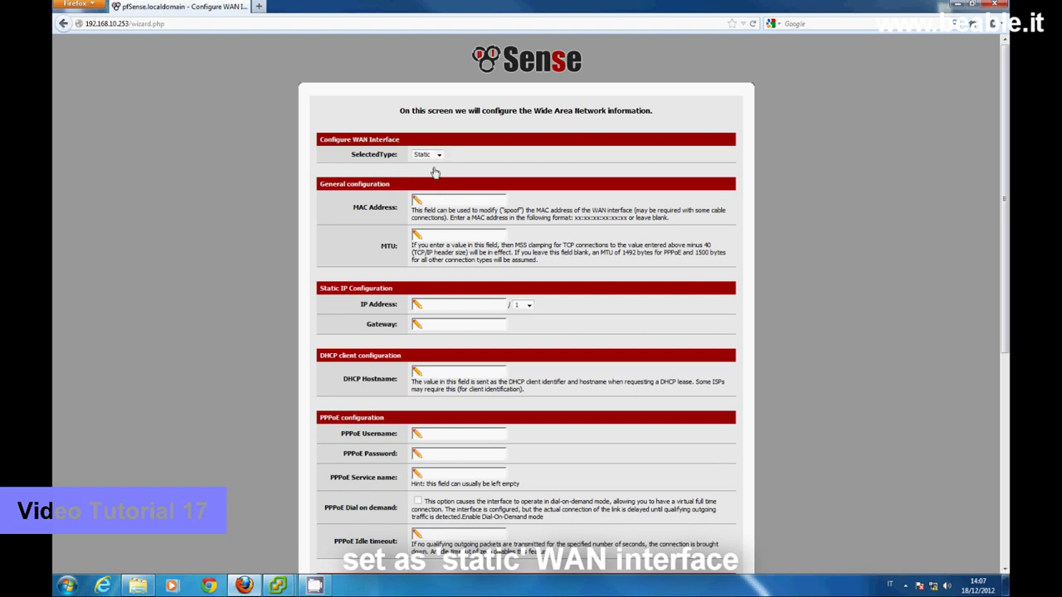
left_click(433, 306)
type("192.168.11.1")
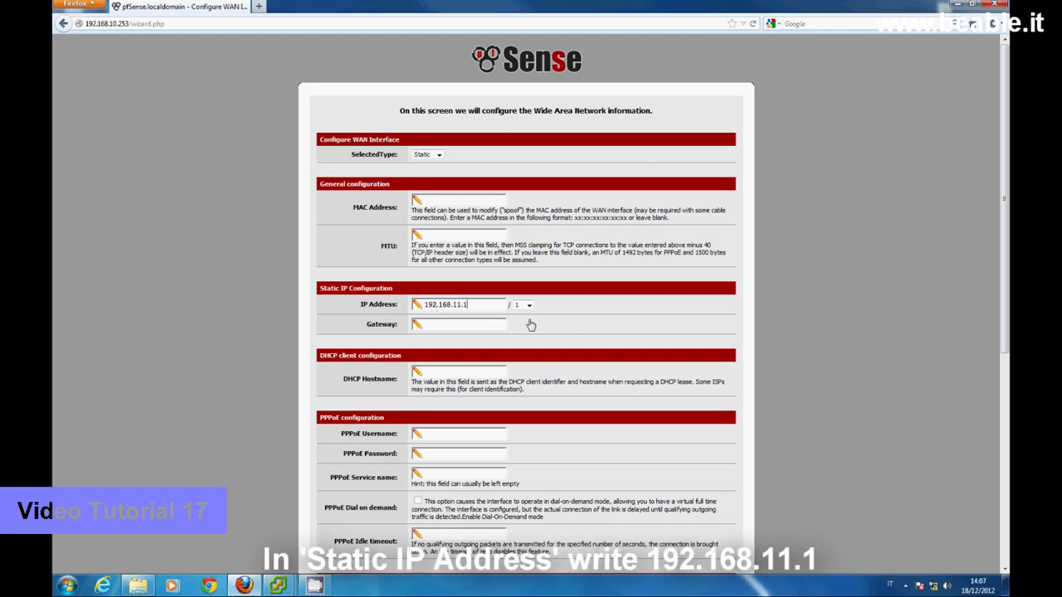
left_click(529, 306)
scroll(532, 404, "down", 2)
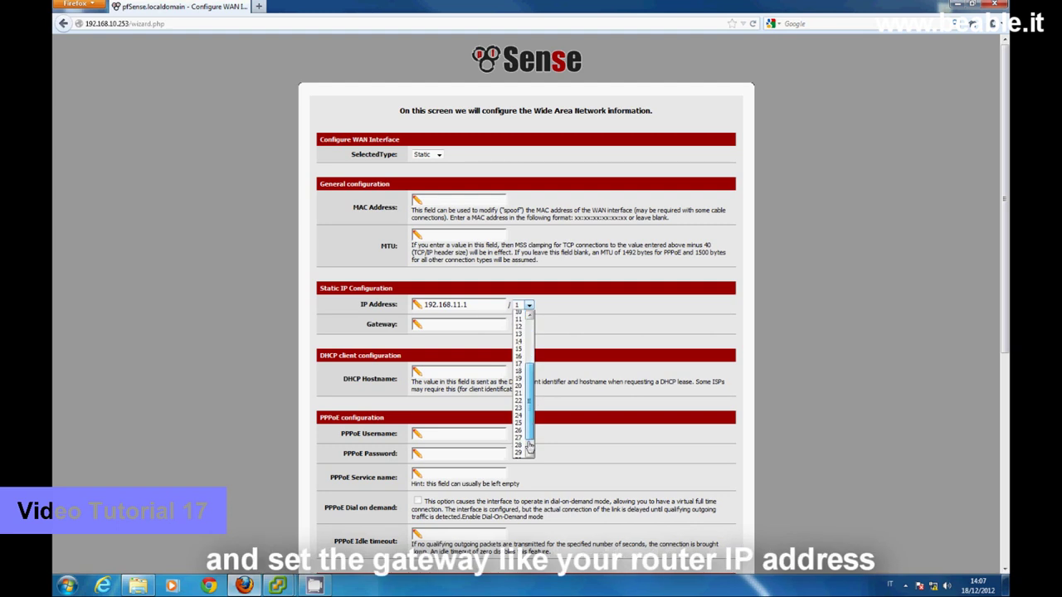
left_click(521, 405)
left_click(439, 326)
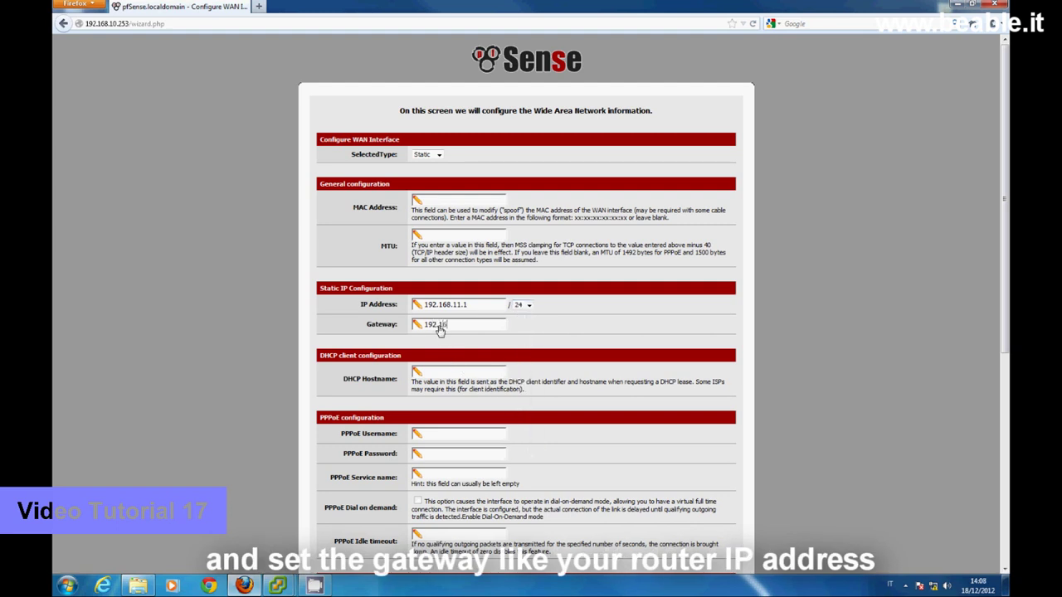
type("192.168.11.")
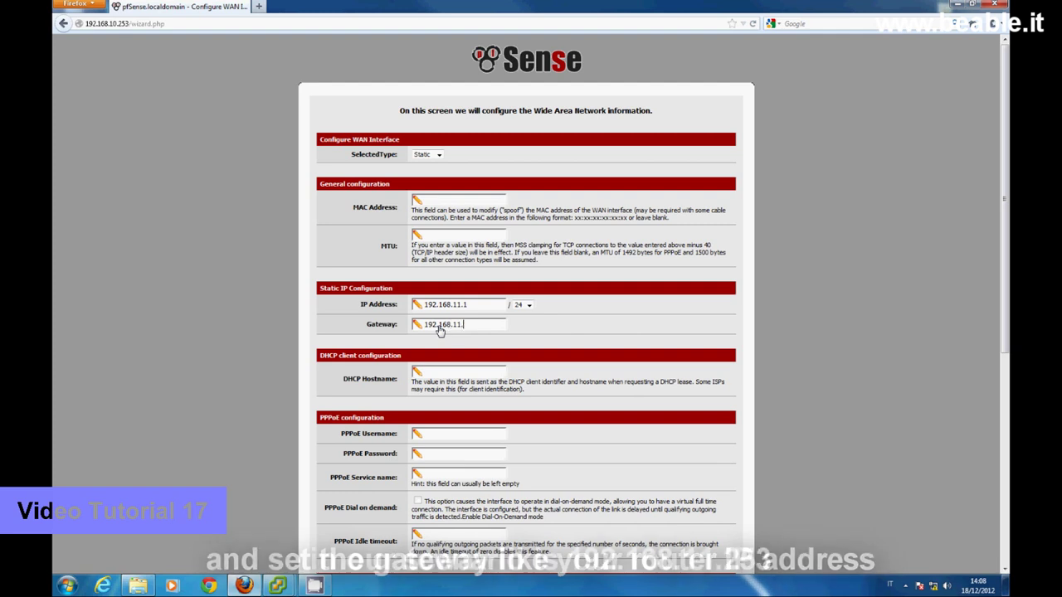
type("253")
scroll(657, 441, "down", 8)
- Accept the WAN and LAN pages, enter and confirm the new admin password, then reload pfSense
left_click(528, 537)
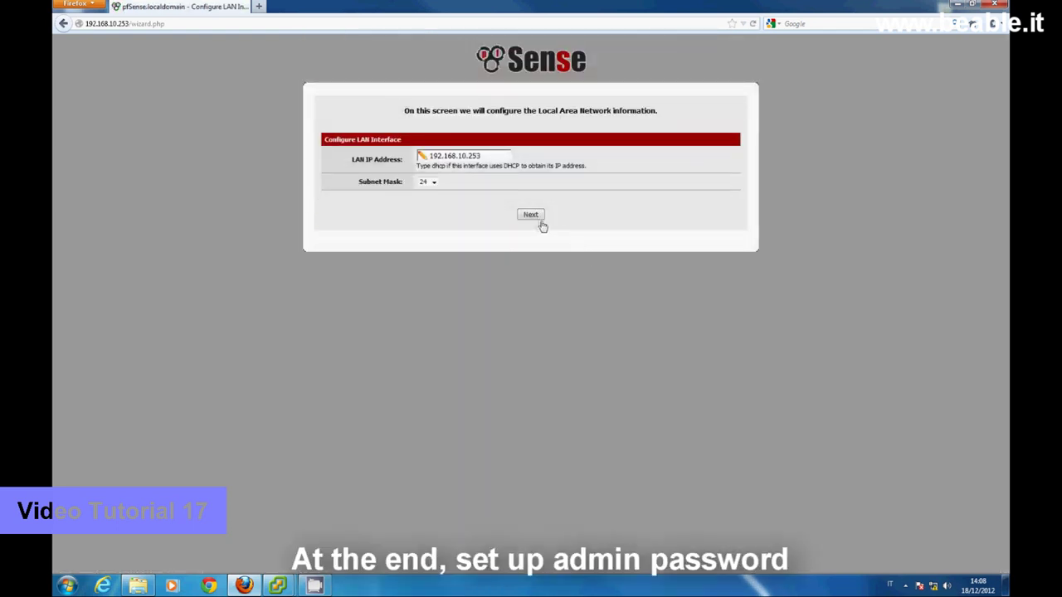
left_click(531, 216)
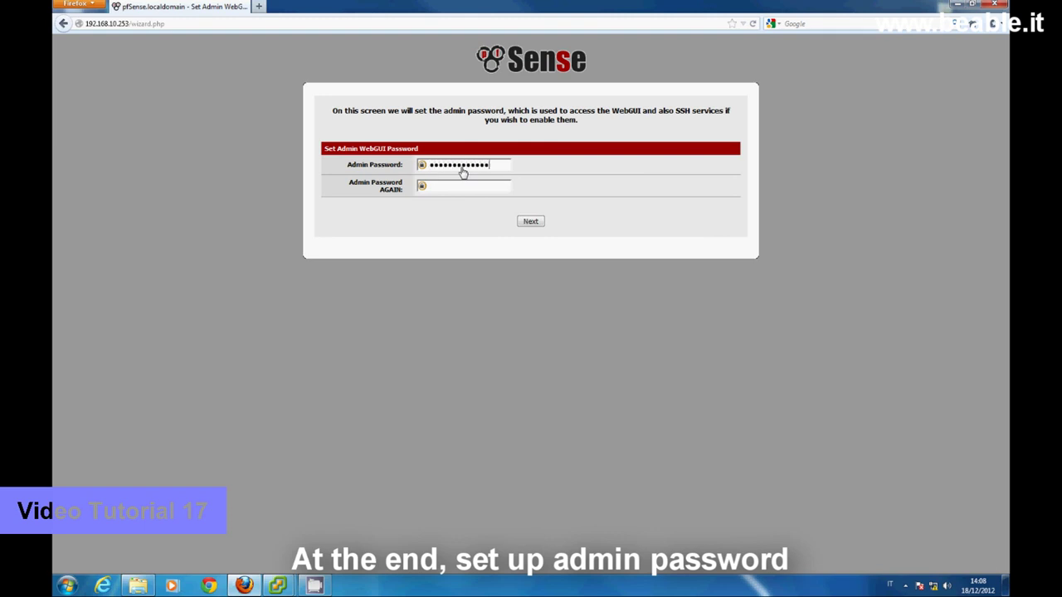
left_click(467, 188)
type("•••••••••••")
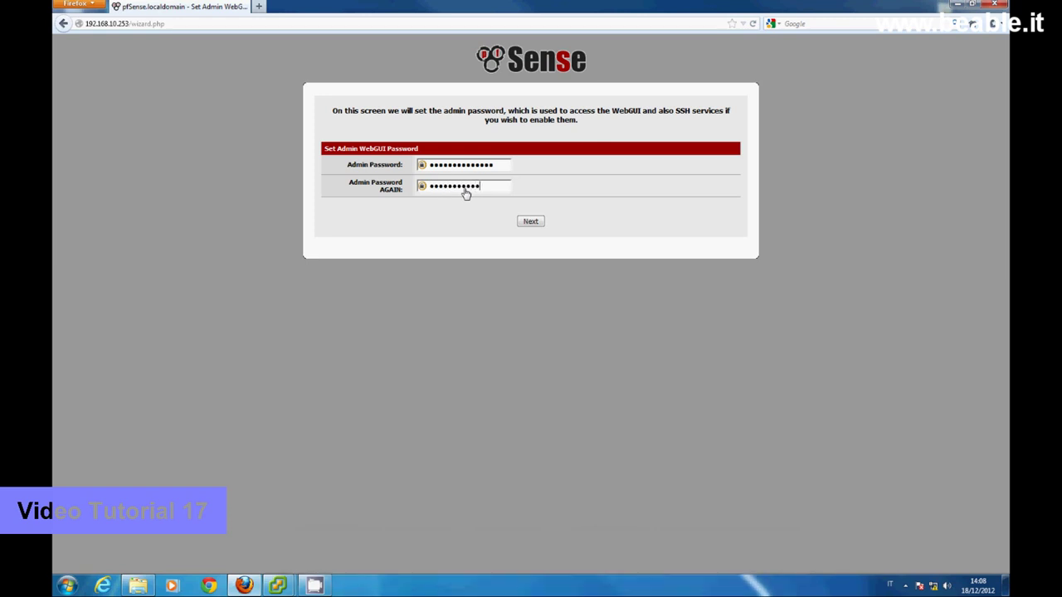
left_click(530, 223)
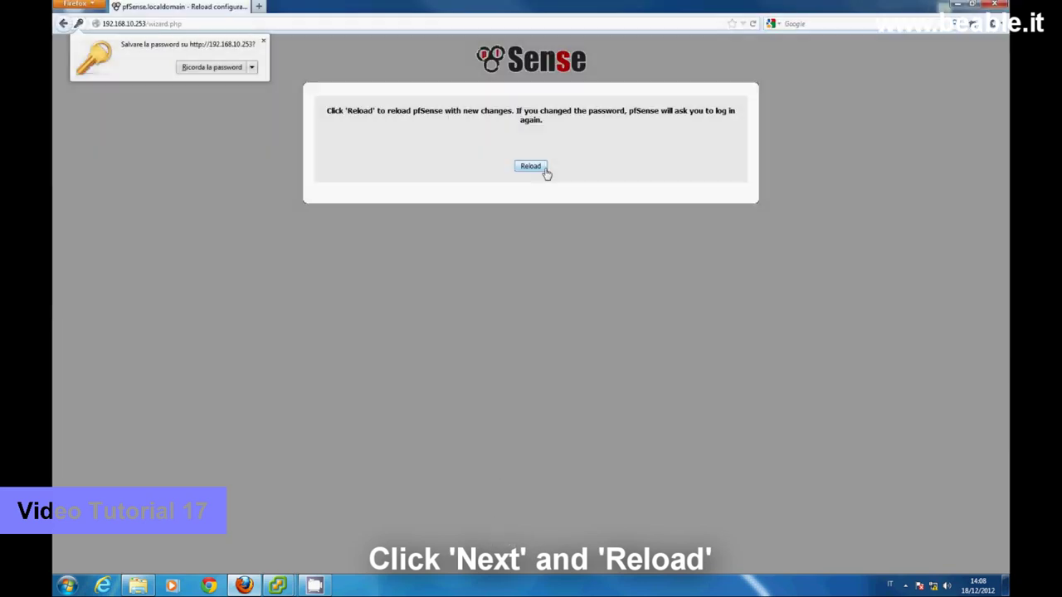
left_click(545, 170)
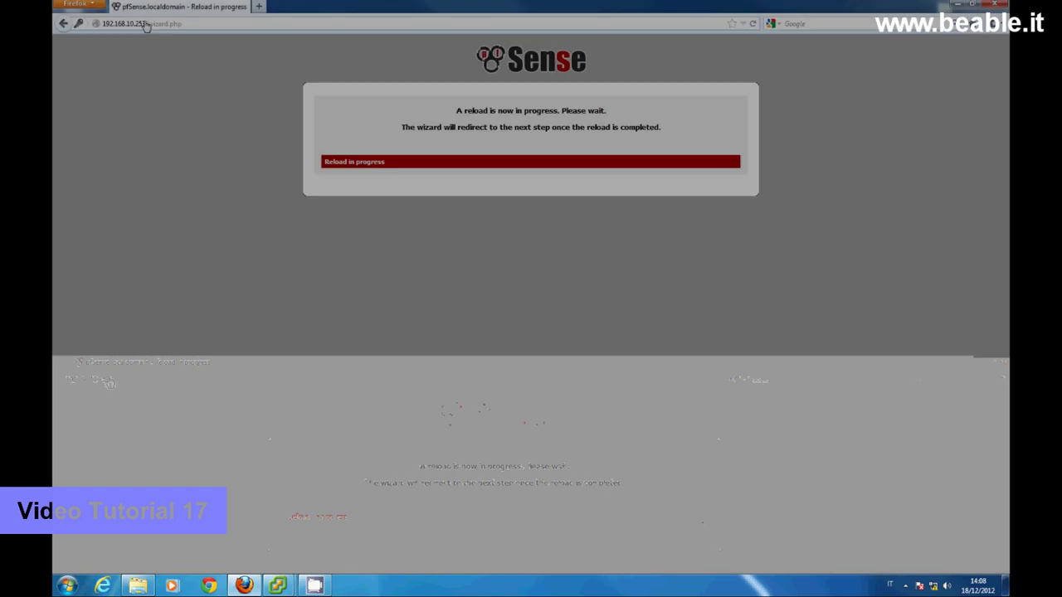
- Strip wizard.php from the address to load the Dashboard showing WAN 192.168.11.1 and LAN 192.168.10.253
left_click_drag(146, 26, 182, 25)
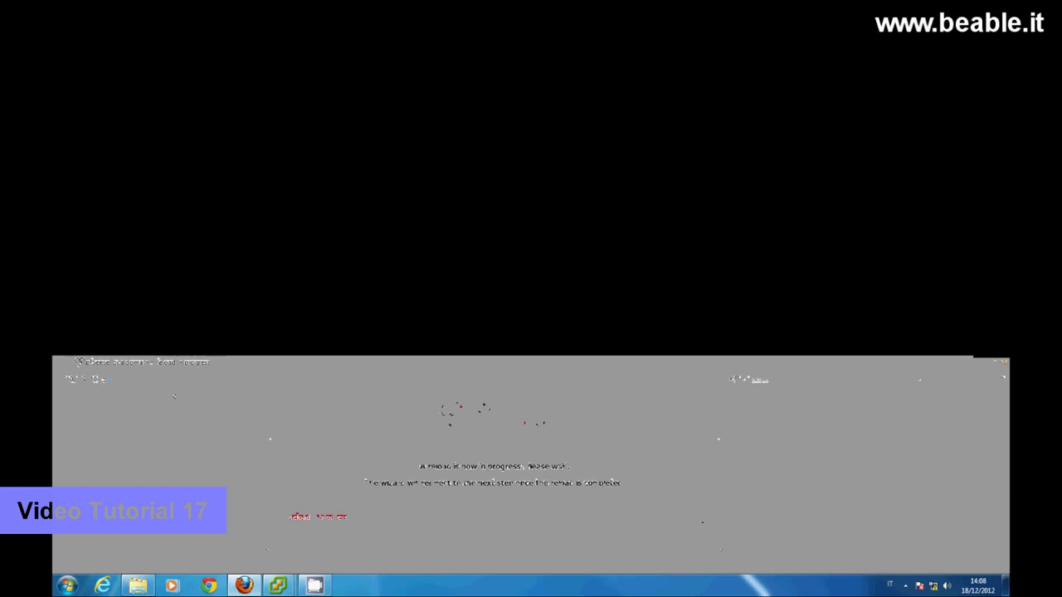
key("BackSpace")
key("Return")
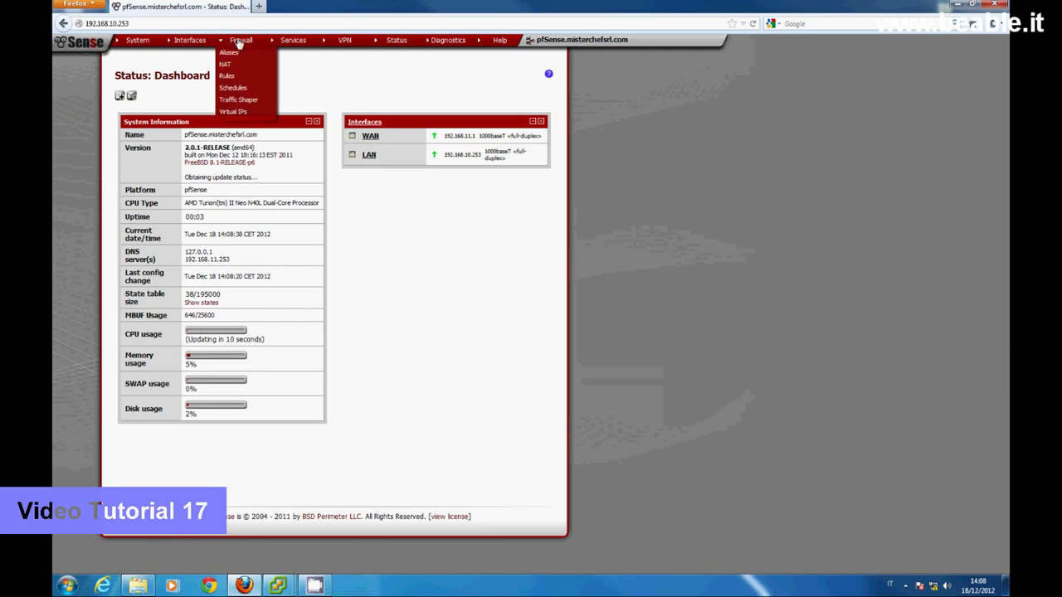
- Open the empty Firewall: Aliases page and look over the Help and System menus
left_click(231, 52)
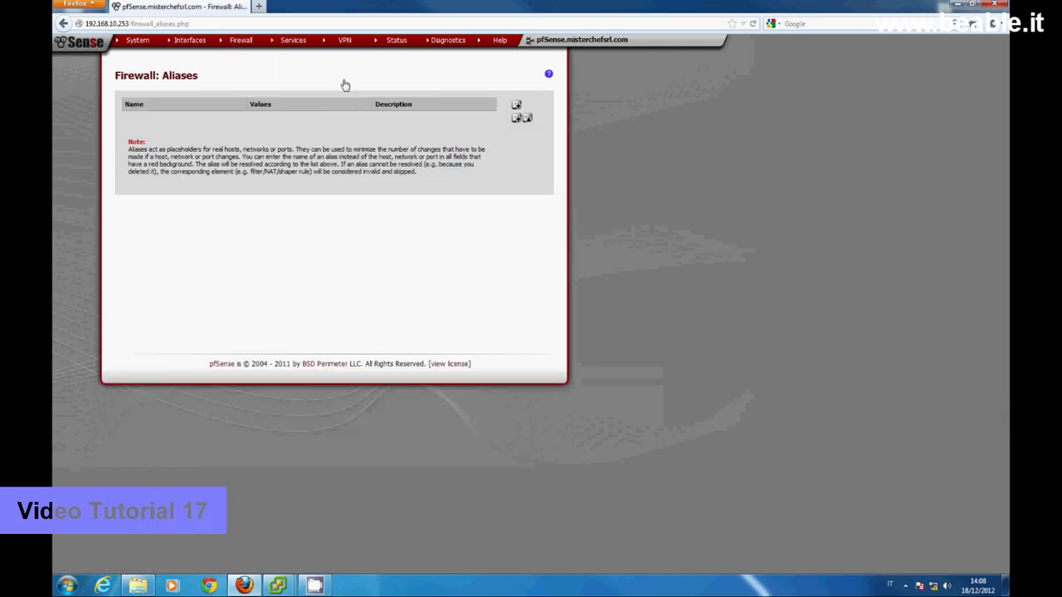
mouse_move(500, 42)
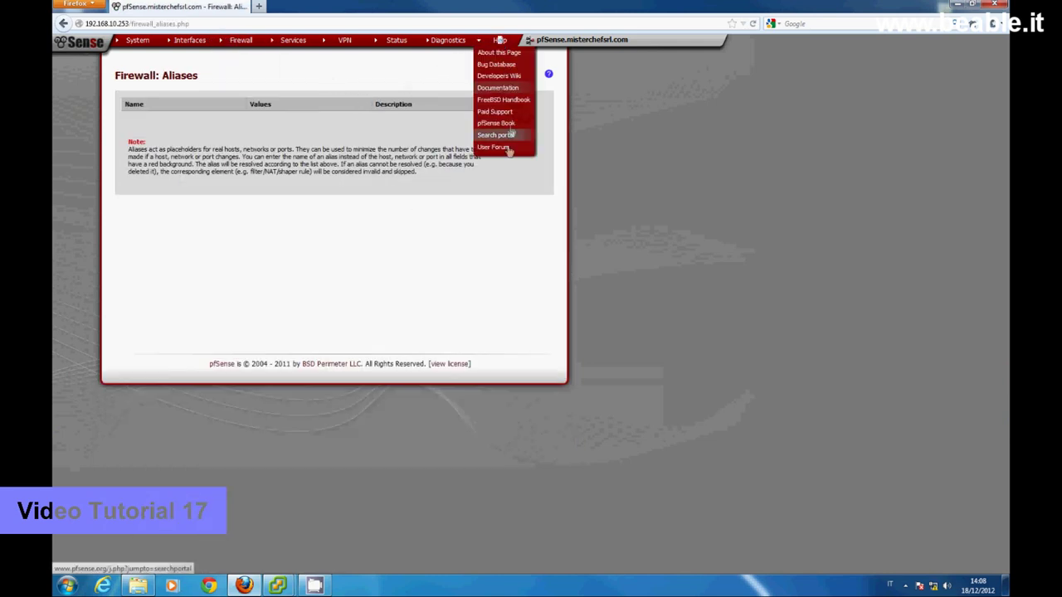
mouse_move(148, 48)
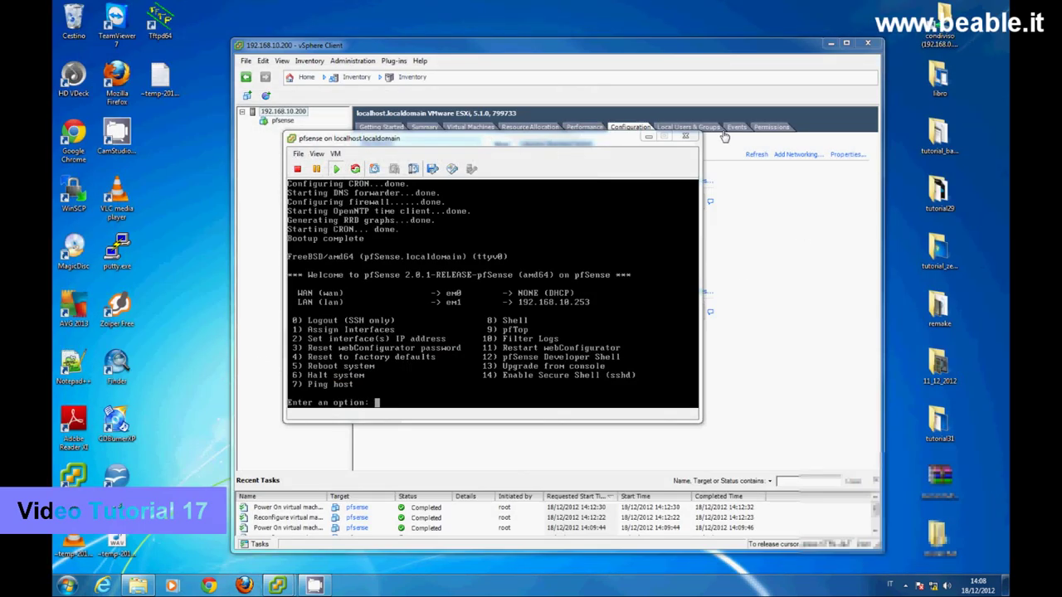
left_click(682, 140)
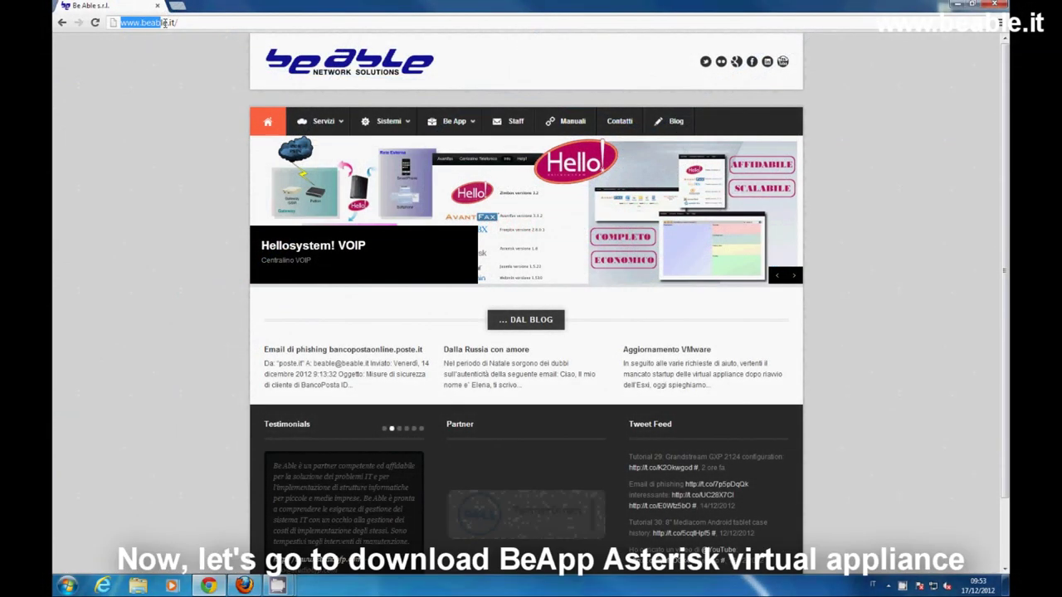
left_click(172, 23)
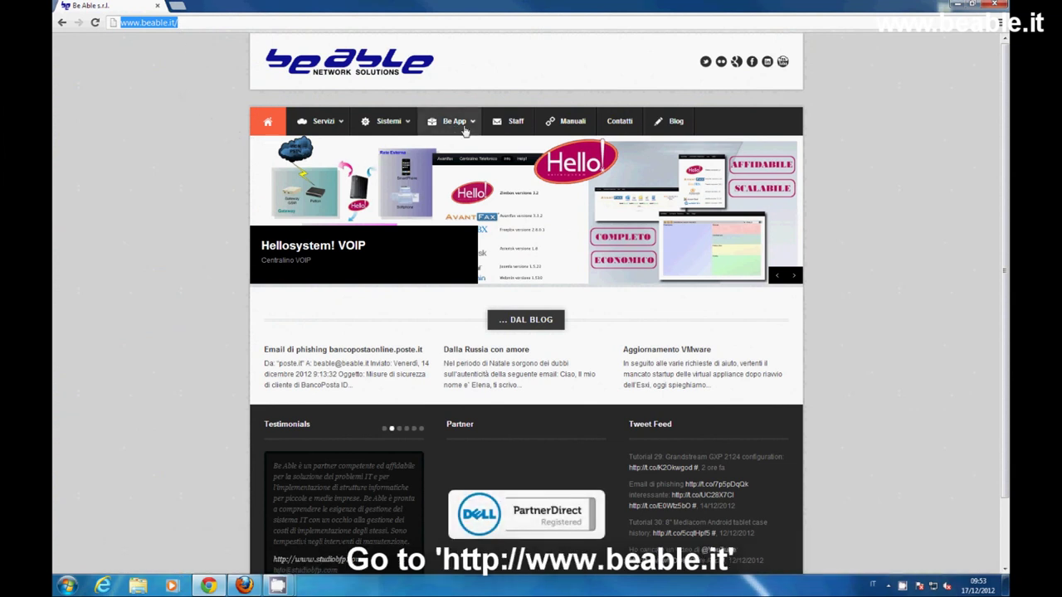
- Go to Be App > Virtual Appliance > Asterisk and proceed to its ACQUISTA purchase page
mouse_move(463, 129)
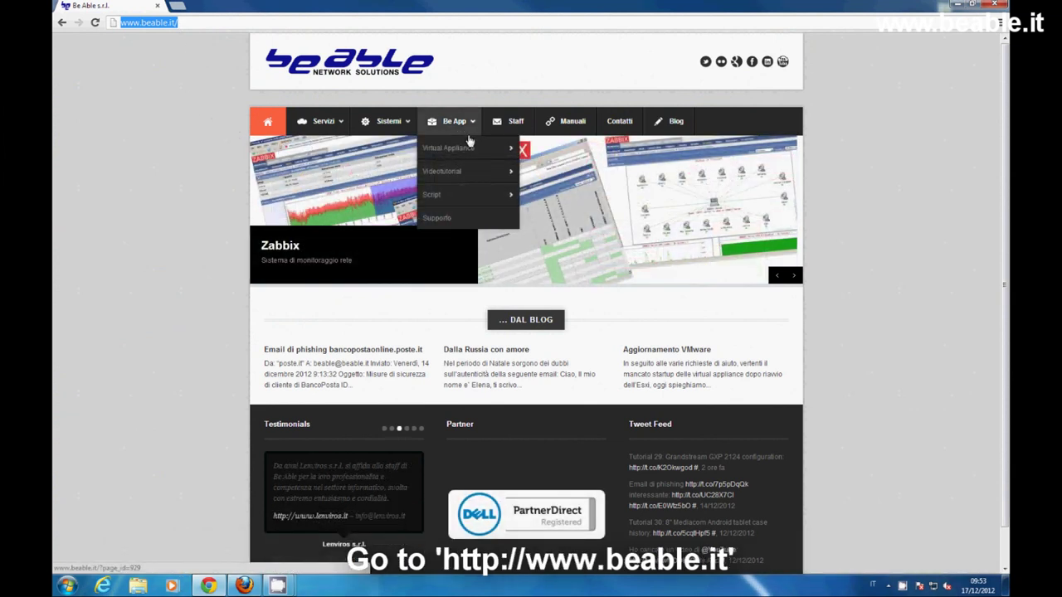
mouse_move(485, 150)
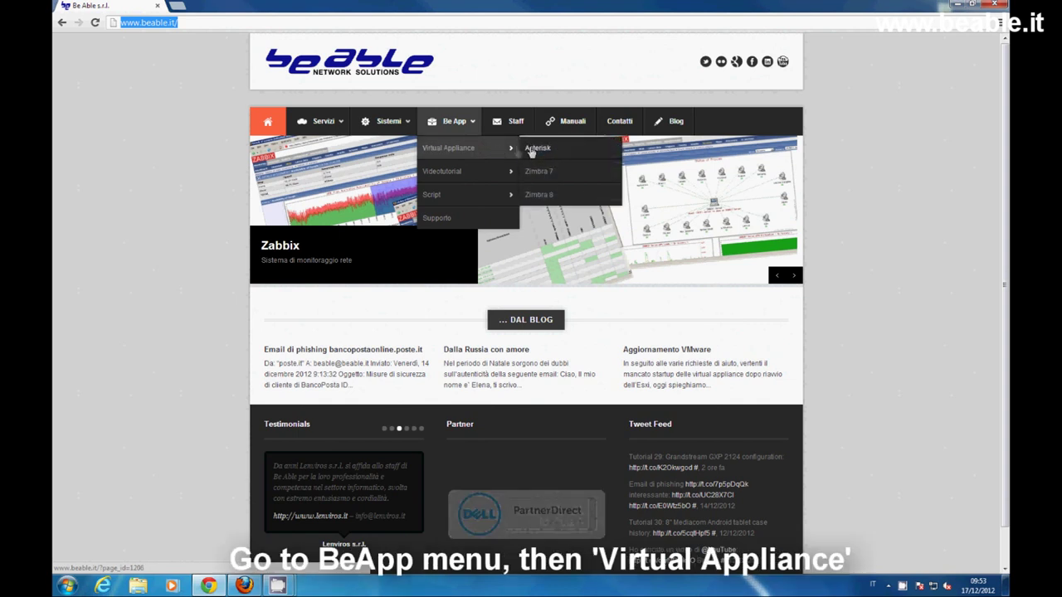
left_click(575, 158)
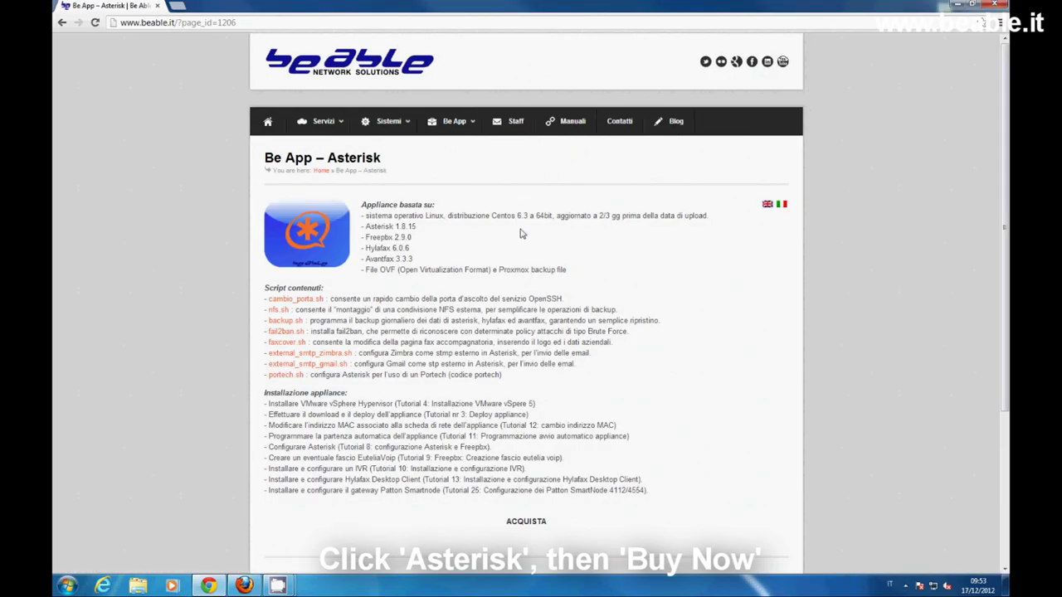
left_click(527, 522)
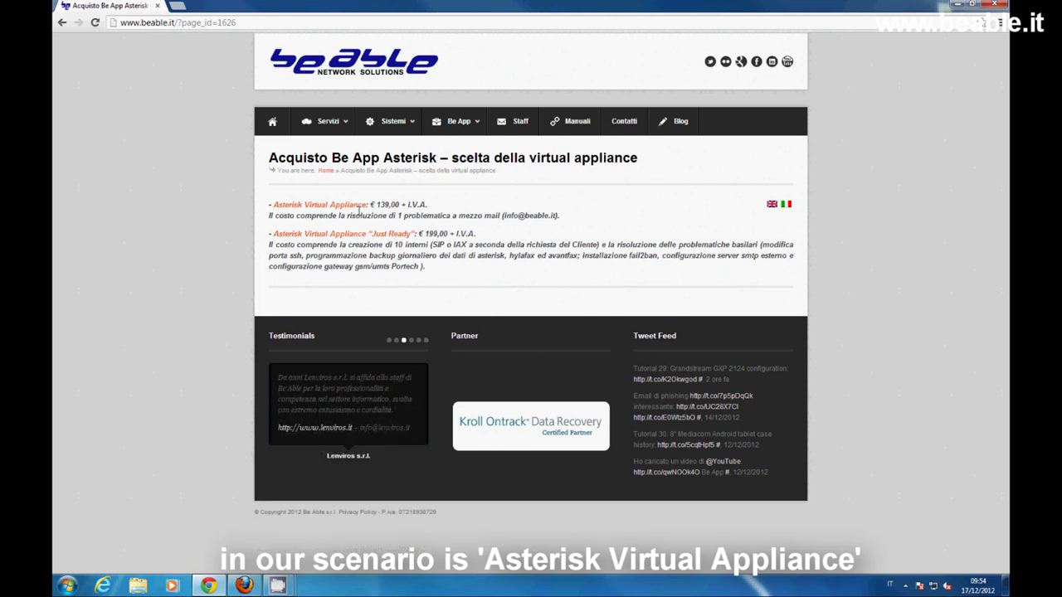
- Select the standard Asterisk Virtual Appliance with PBX IP 192.168.10.171 and gateway 192.168.10.253
left_click(357, 209)
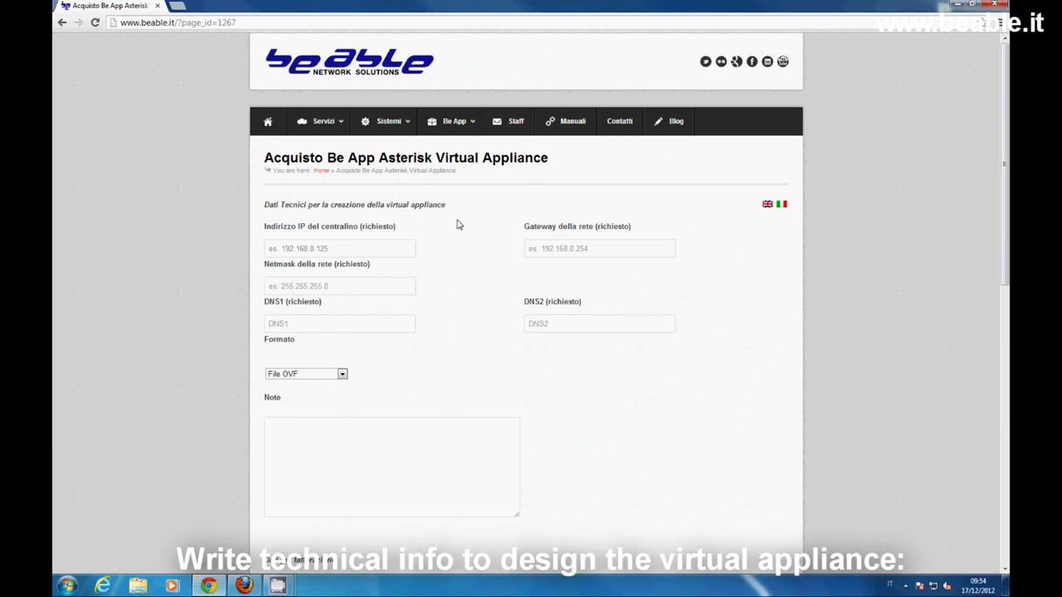
left_click(332, 248)
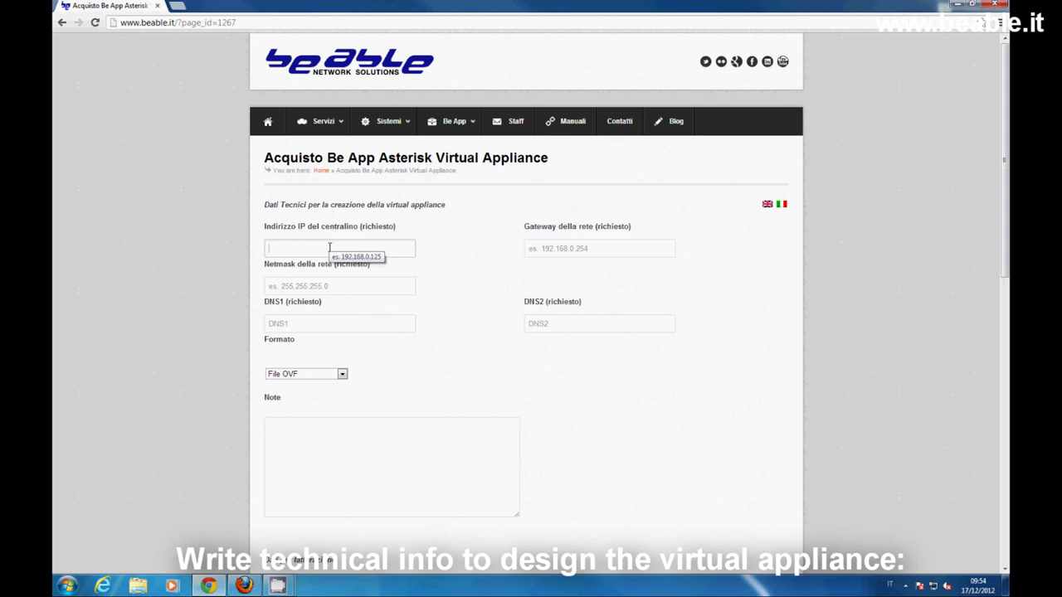
type("192.168")
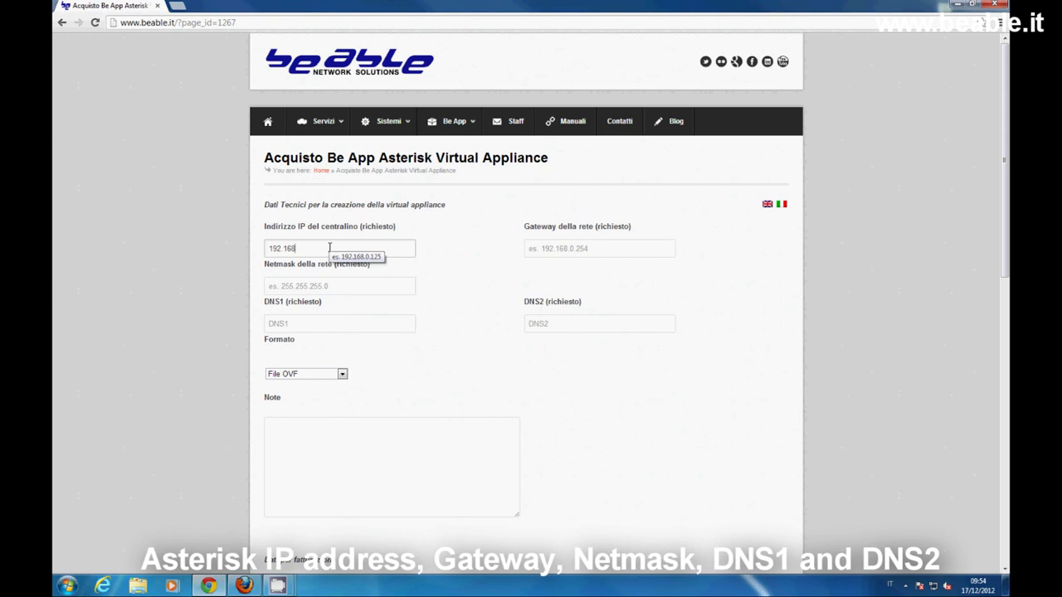
type(".10.171")
left_click(539, 246)
left_click_drag(598, 250, 536, 246)
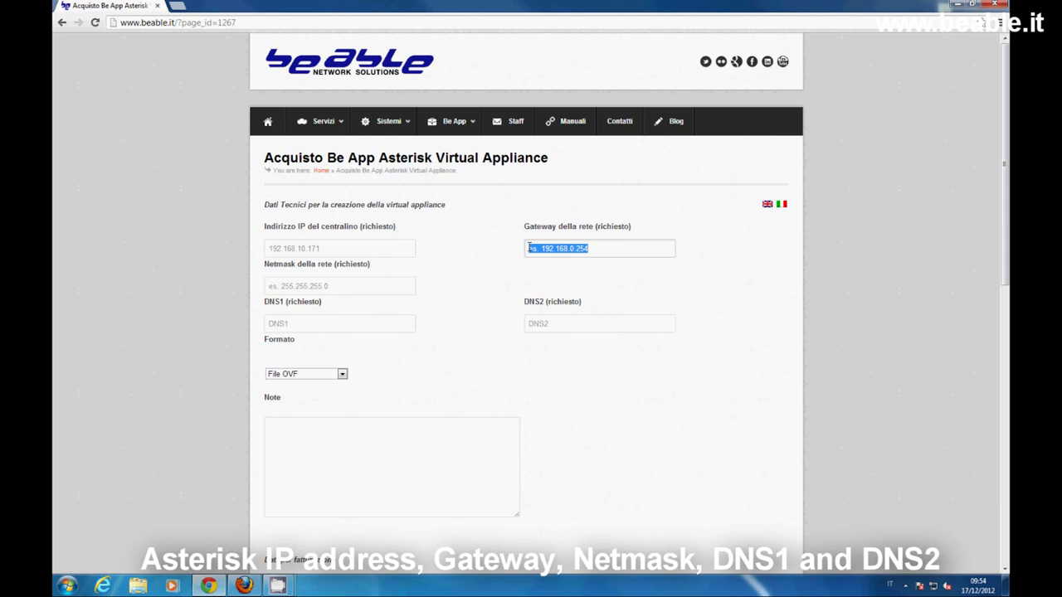
type("19")
type("8.10.253")
- Enter netmask 255.255.255.0, DNS1 208.67.220.220 and DNS2 208.67.222.222
left_click(279, 288)
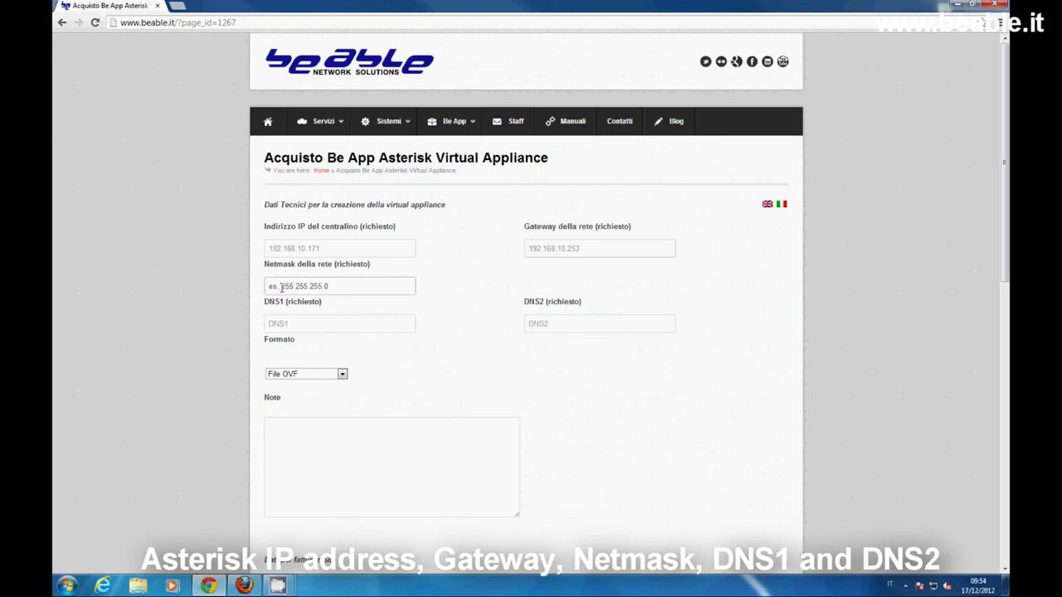
triple_click(282, 287)
type("255.255.255.0")
left_click(292, 324)
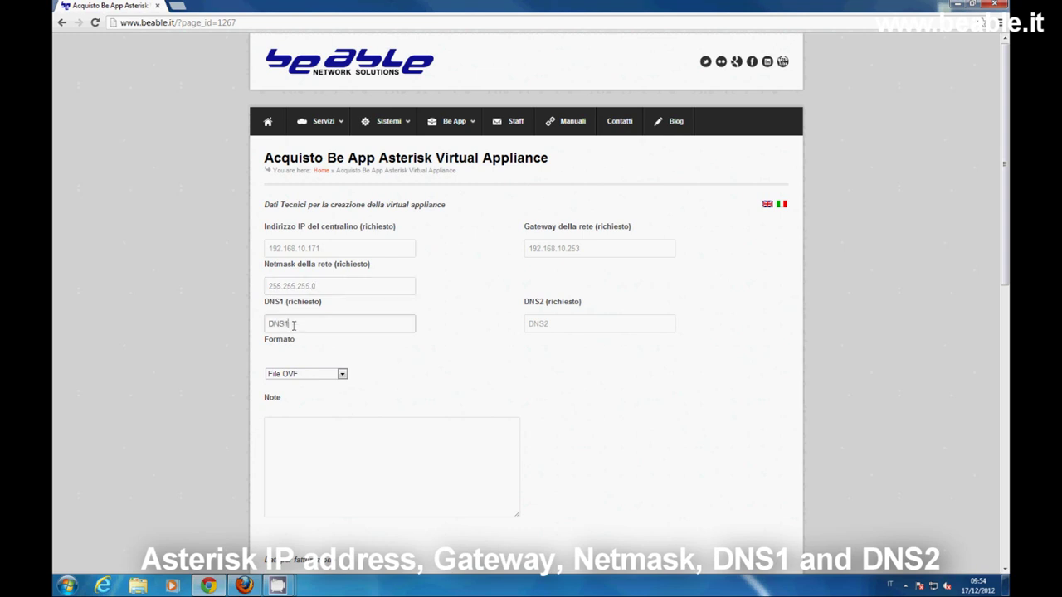
key("BackSpace")
key("BackSpace")
key("BackSpace")
key("BackSpace")
type("208.67.220.220")
double_click(526, 324)
type("208.67.222.222")
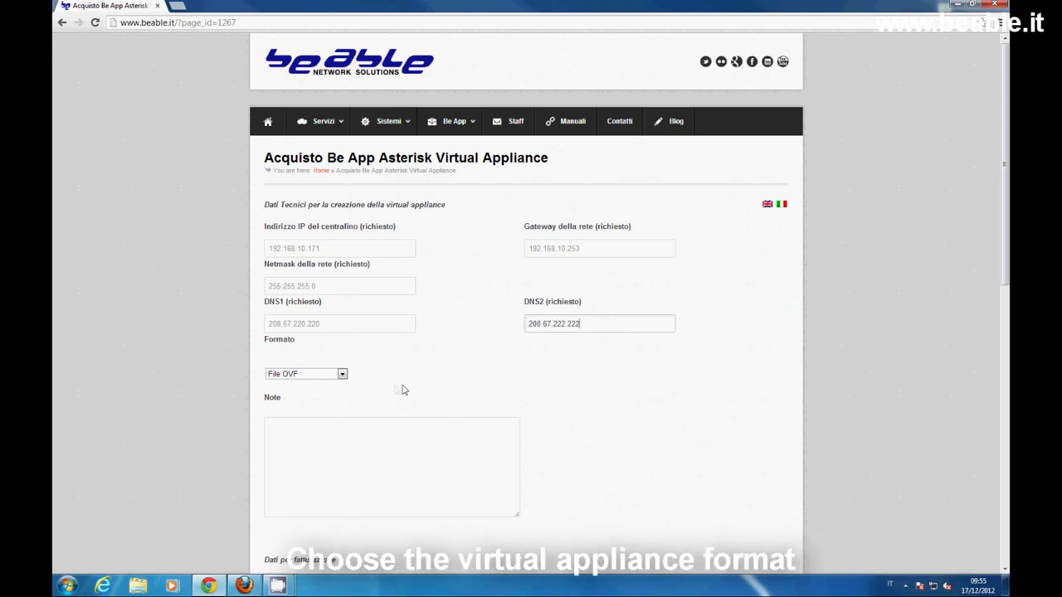
- Keep File OVF as the appliance format and scroll down to the billing section
left_click(343, 374)
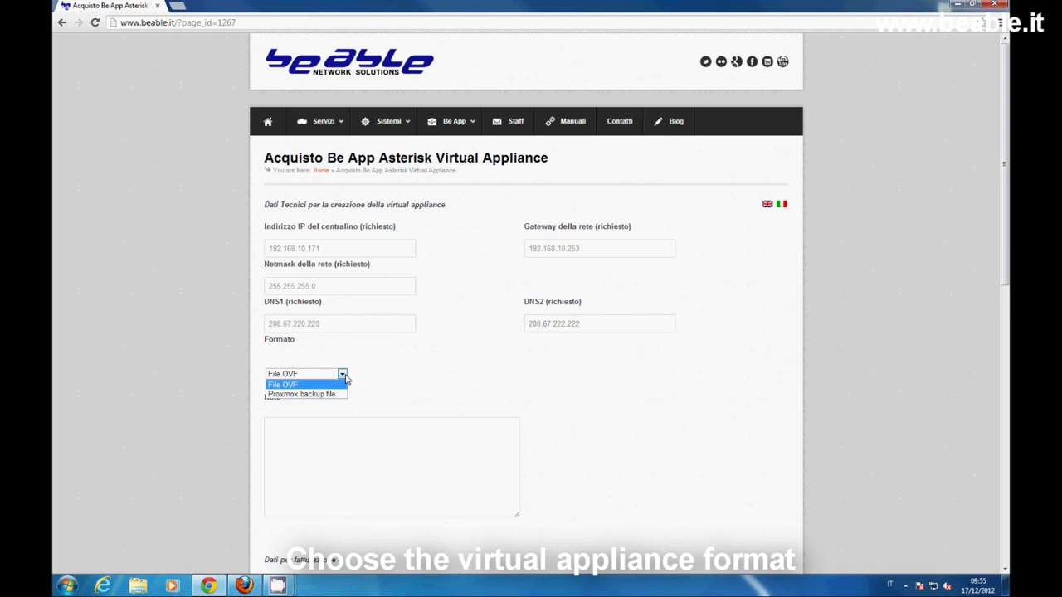
left_click(343, 374)
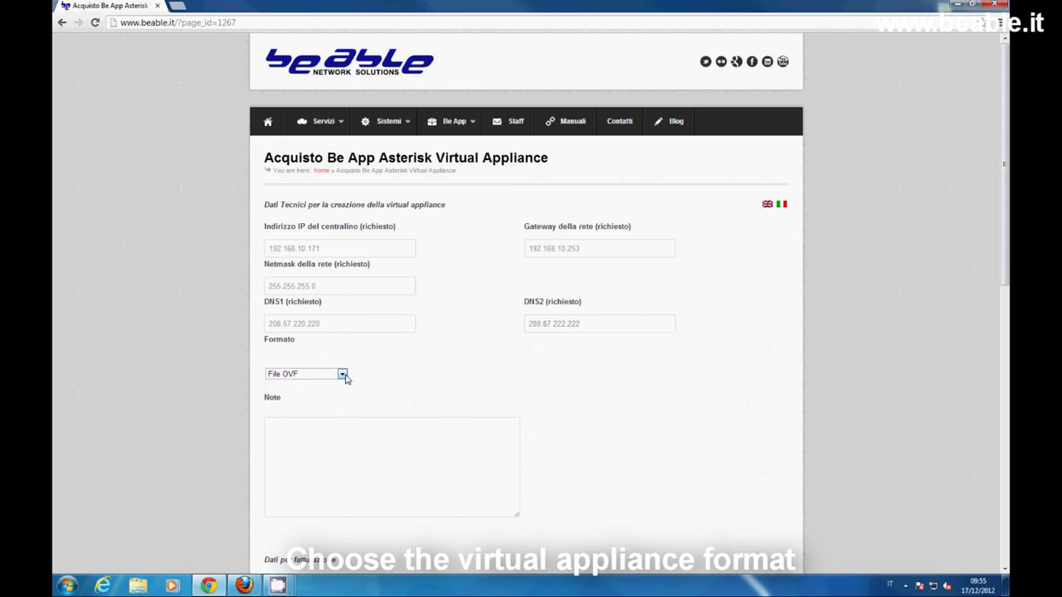
scroll(346, 375, "down", 1)
scroll(346, 375, "down", 2)
- Fill in the billing full name, company name, address, contact e-mail, phone number and VAT number
left_click(335, 321)
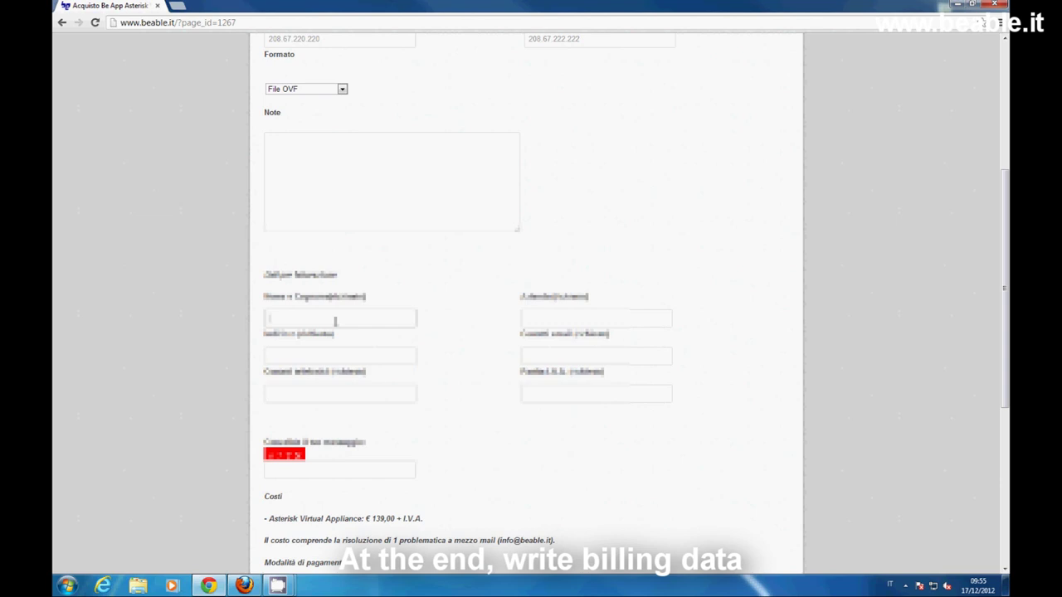
type("Mario Ros")
left_click(542, 321)
type("Micro Defect")
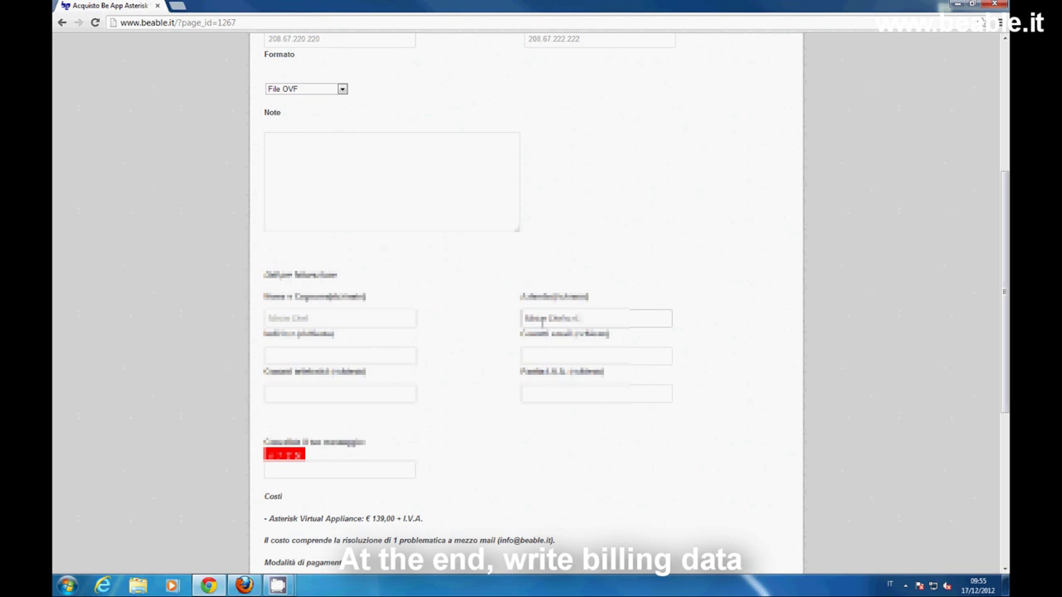
left_click(366, 357)
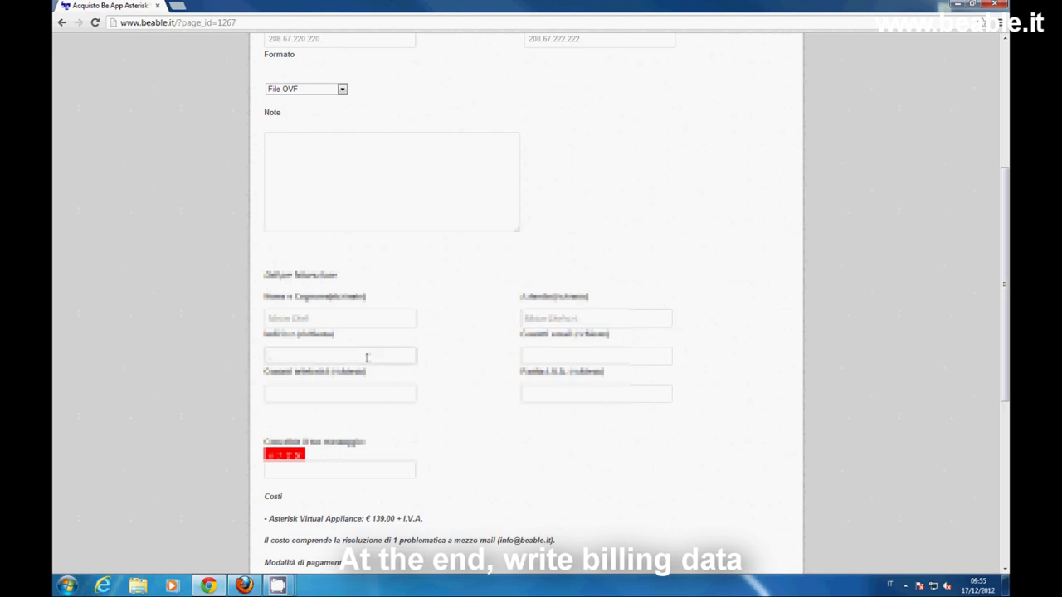
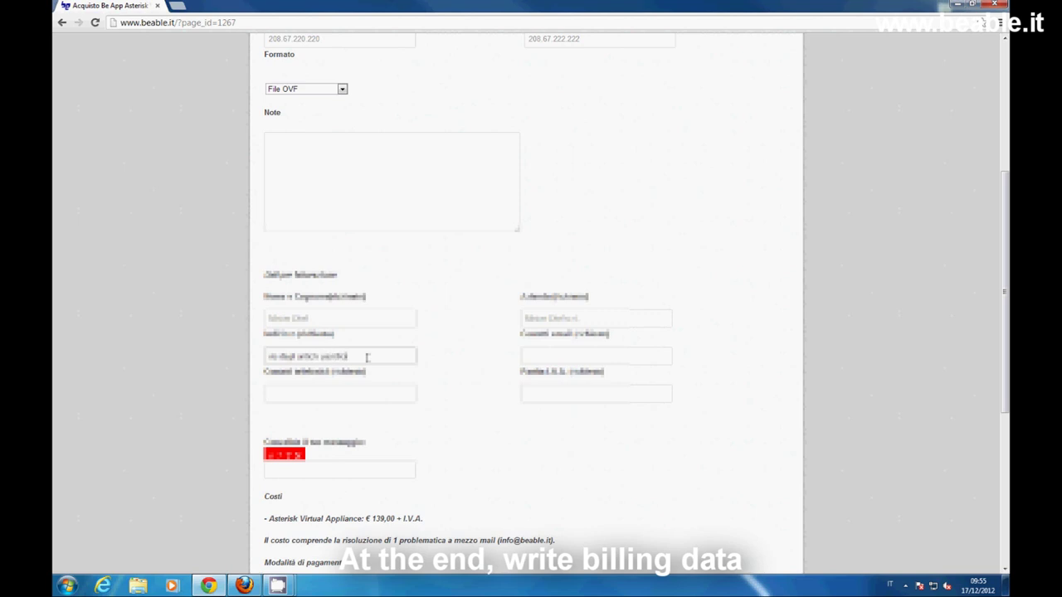
left_click(548, 358)
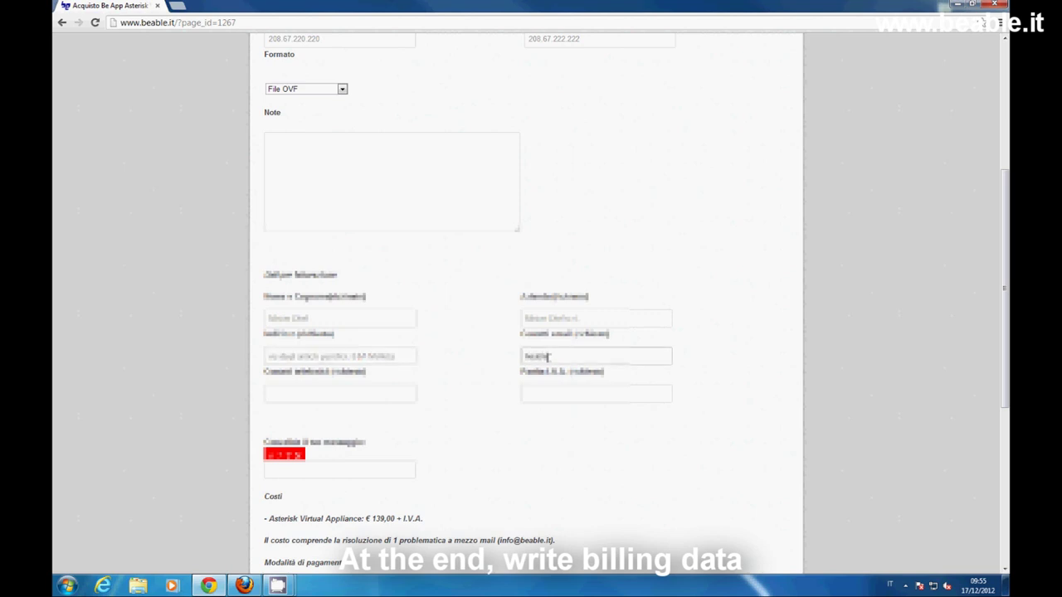
left_click(402, 393)
type("06")
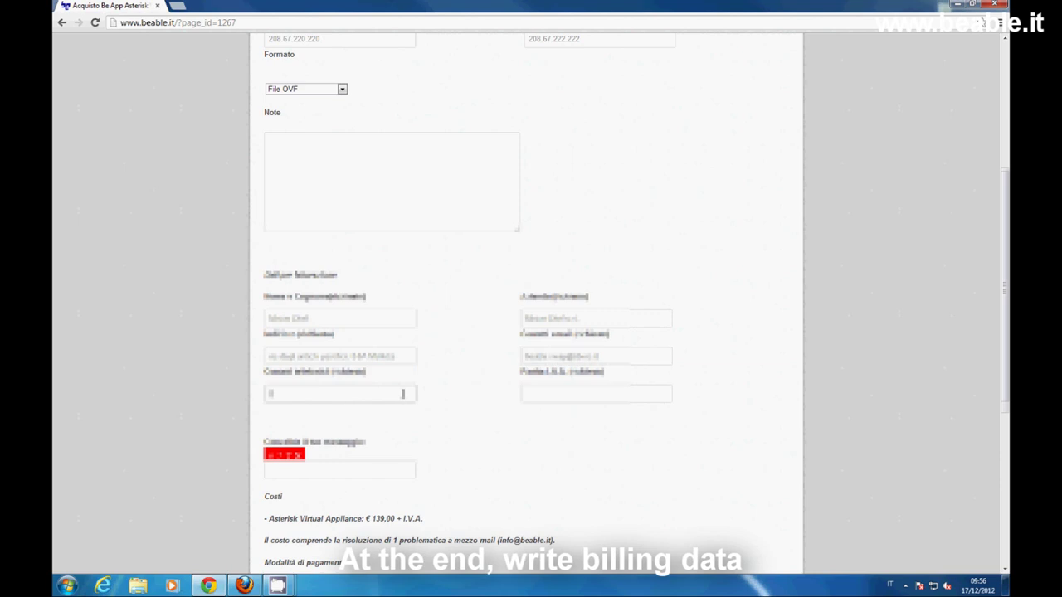
type("12345")
left_click(557, 394)
type("012345")
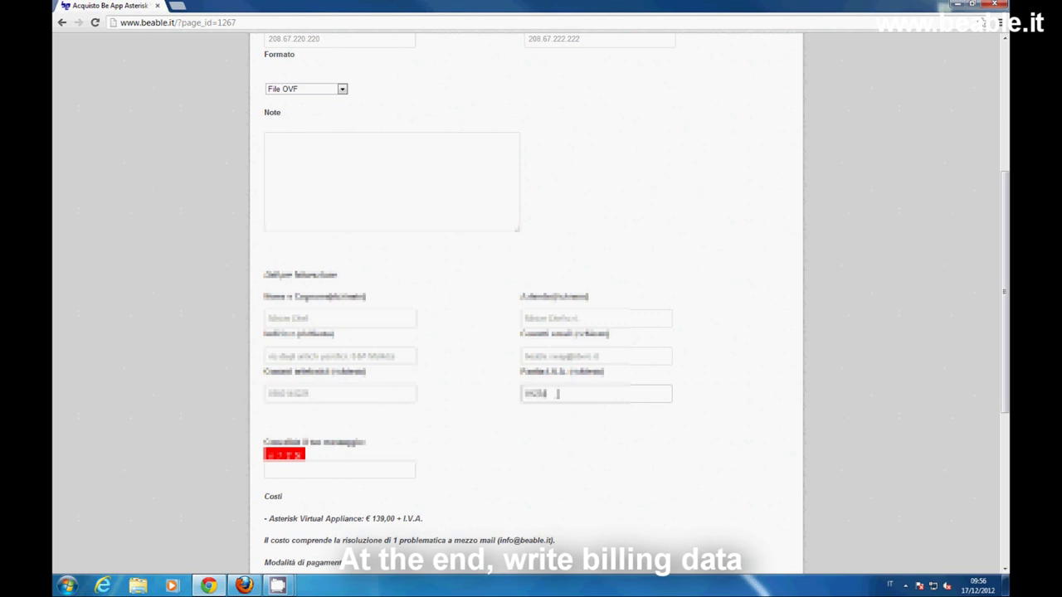
type("678")
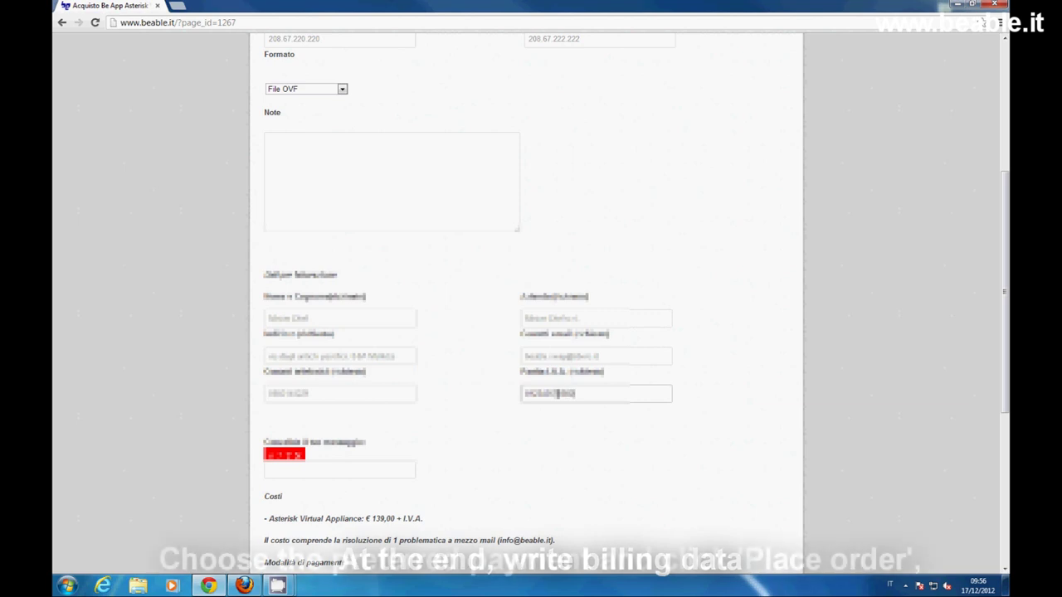
- Answer the captcha, choose Bonifico (bank transfer) as the payment method, and submit the order
left_click(350, 472)
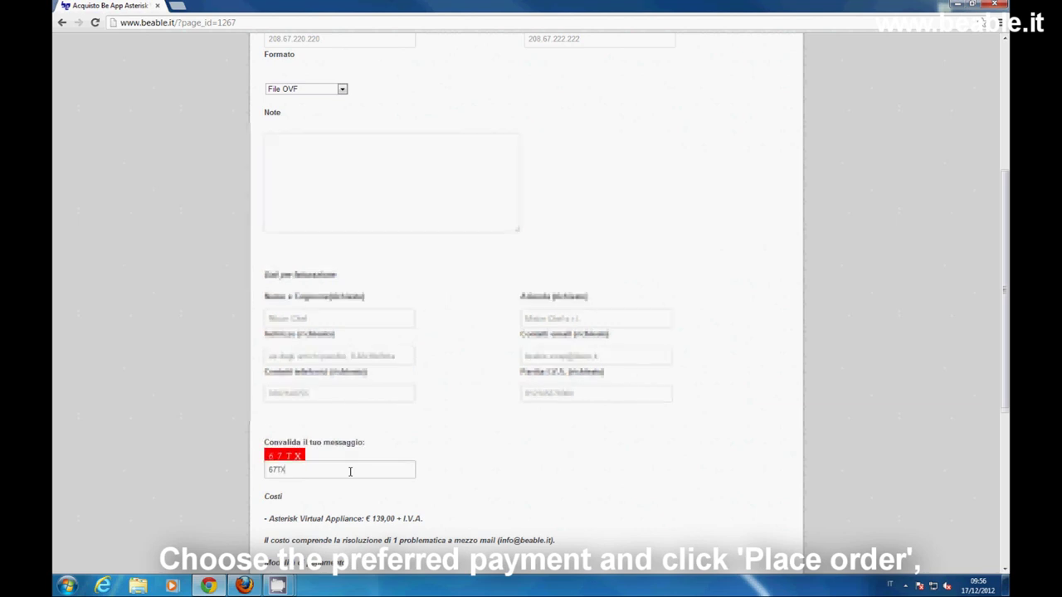
scroll(350, 472, "down", 1)
scroll(350, 475, "down", 1)
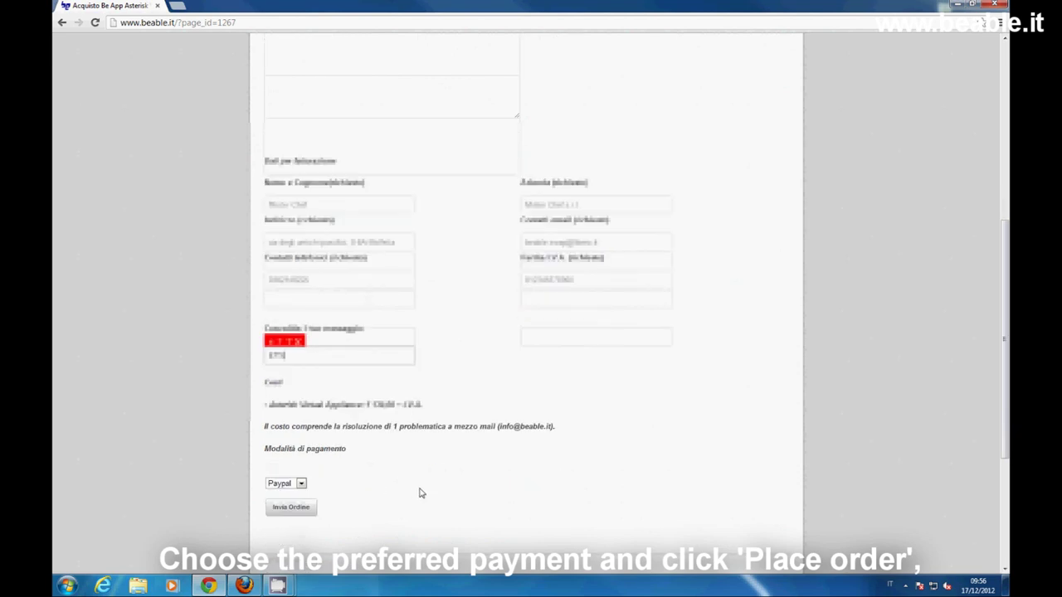
left_click(300, 486)
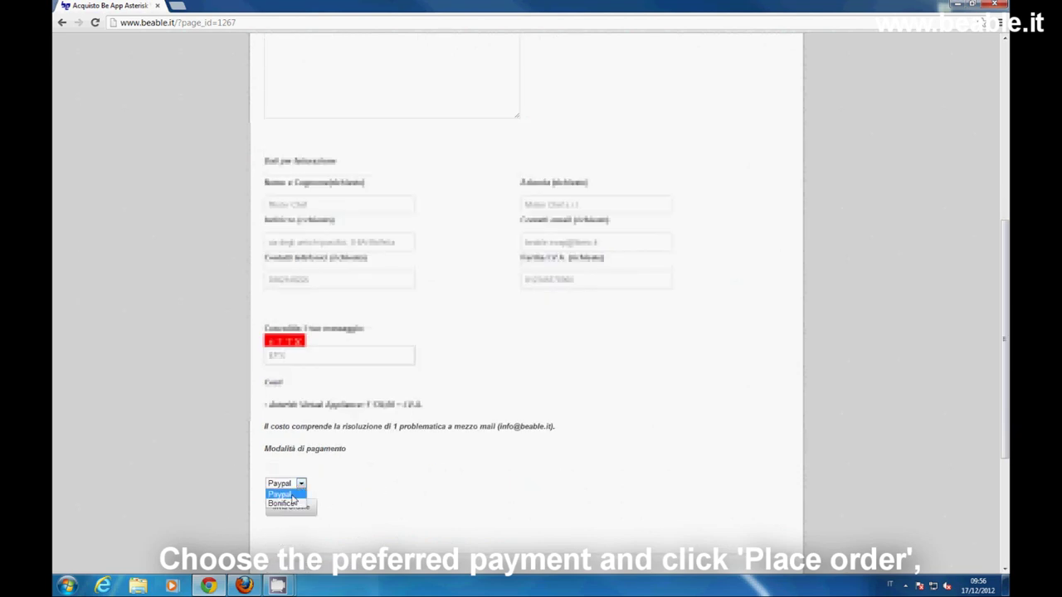
left_click(290, 505)
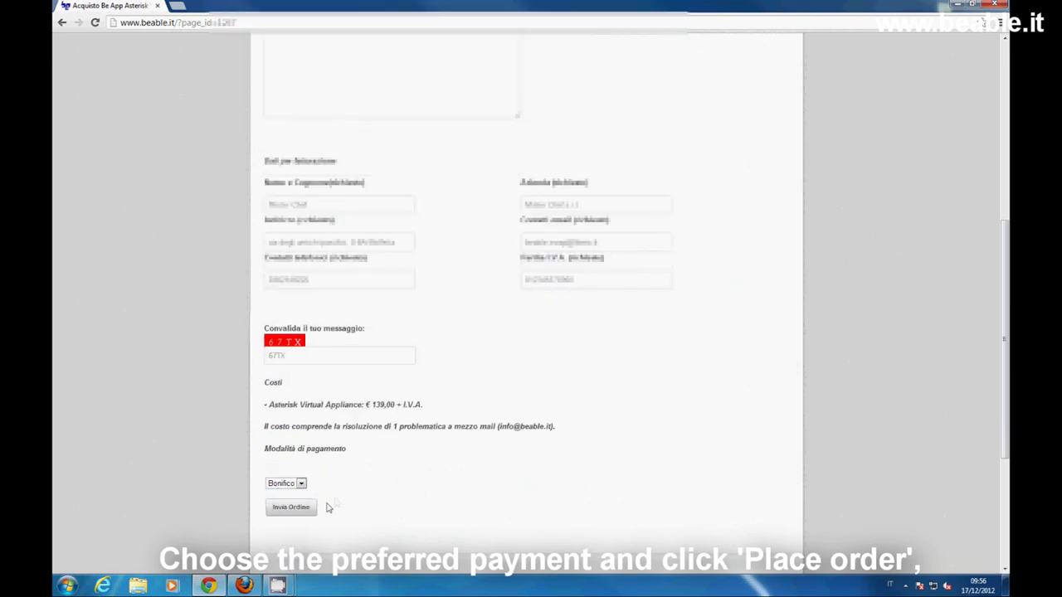
left_click(313, 512)
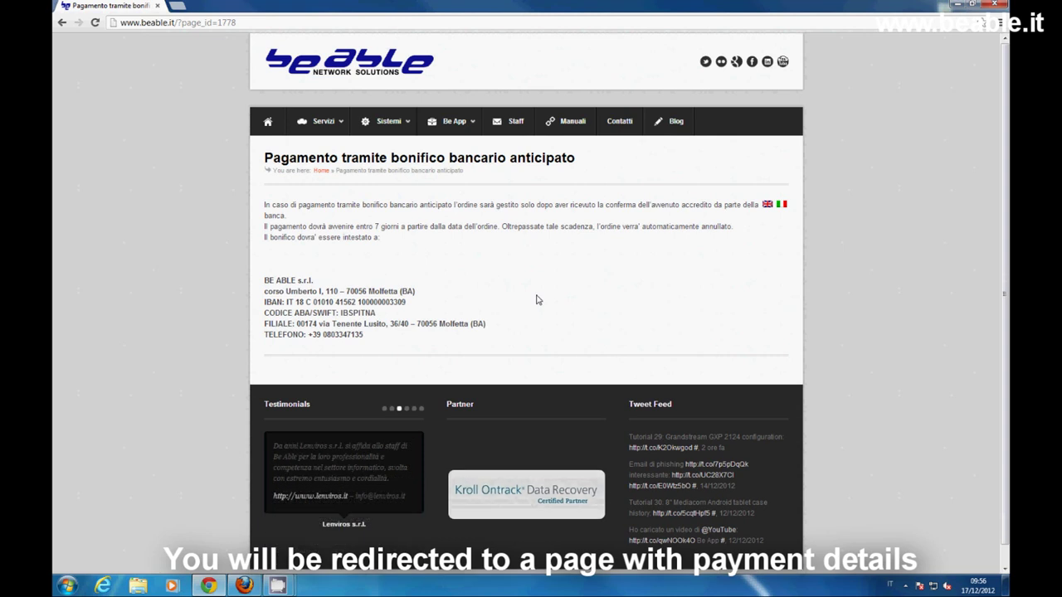
left_click(180, 7)
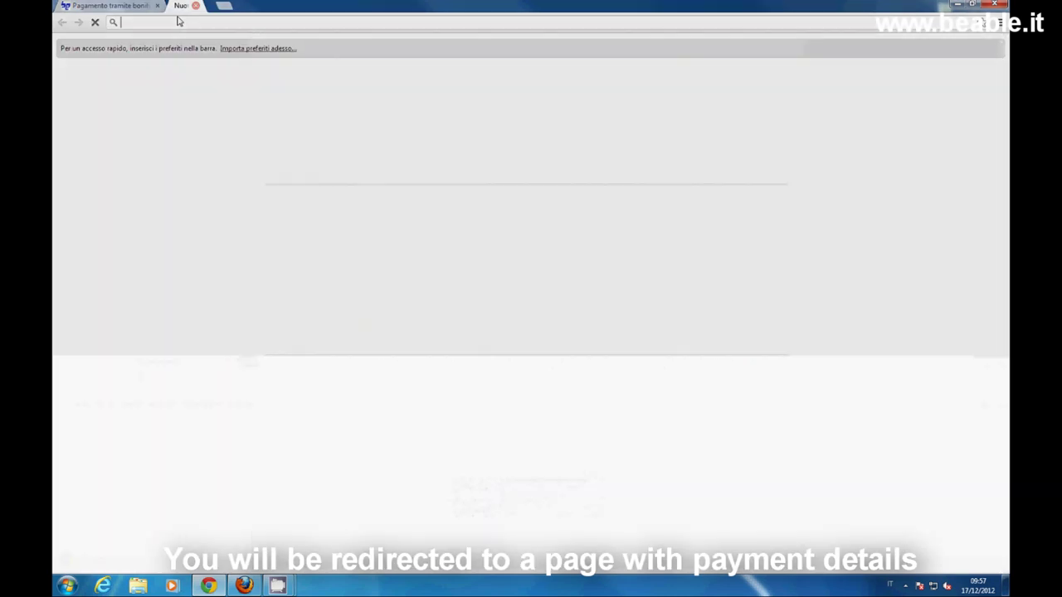
type("www.")
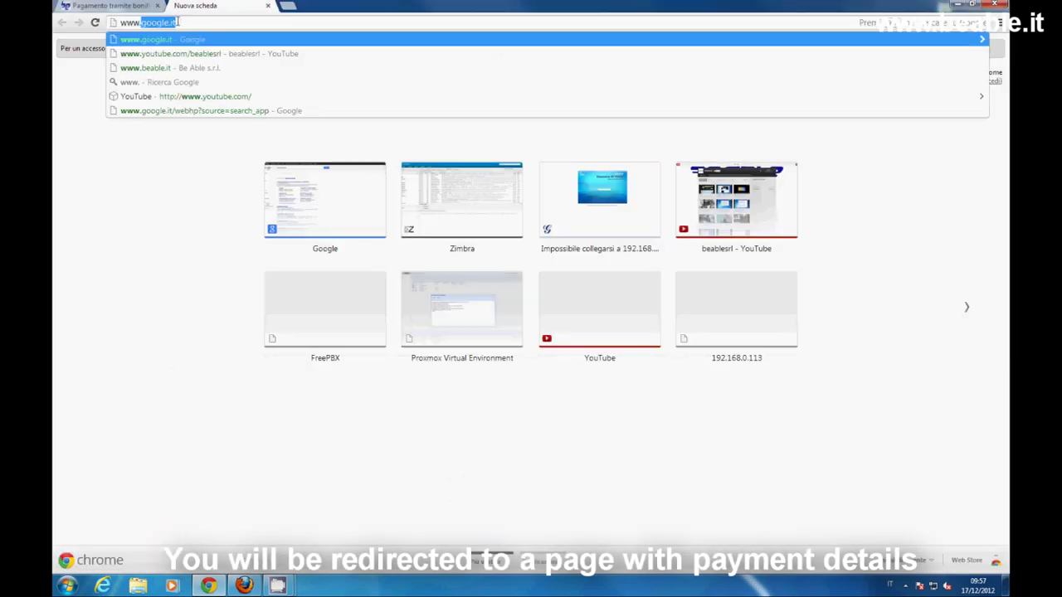
type("libero.it")
key("Return")
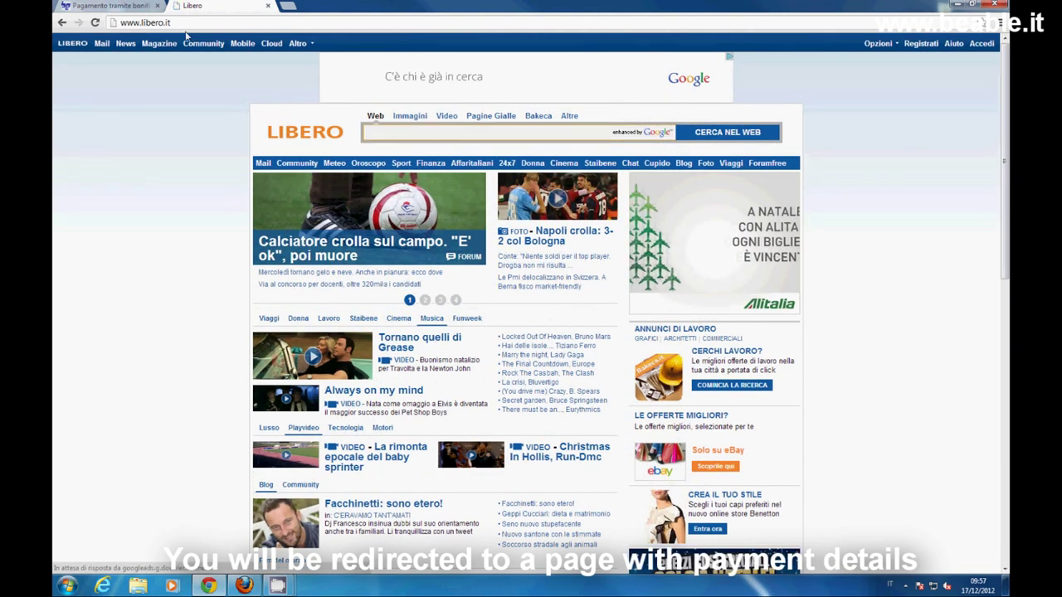
left_click(101, 43)
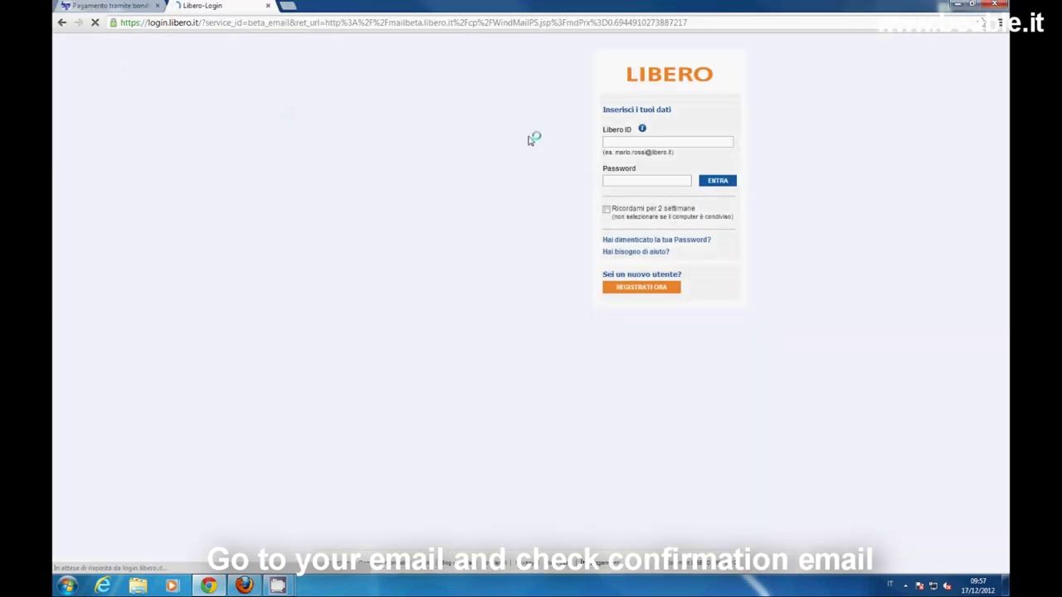
- Sign in to Libero Mail with the account's Libero ID and password
left_click(635, 144)
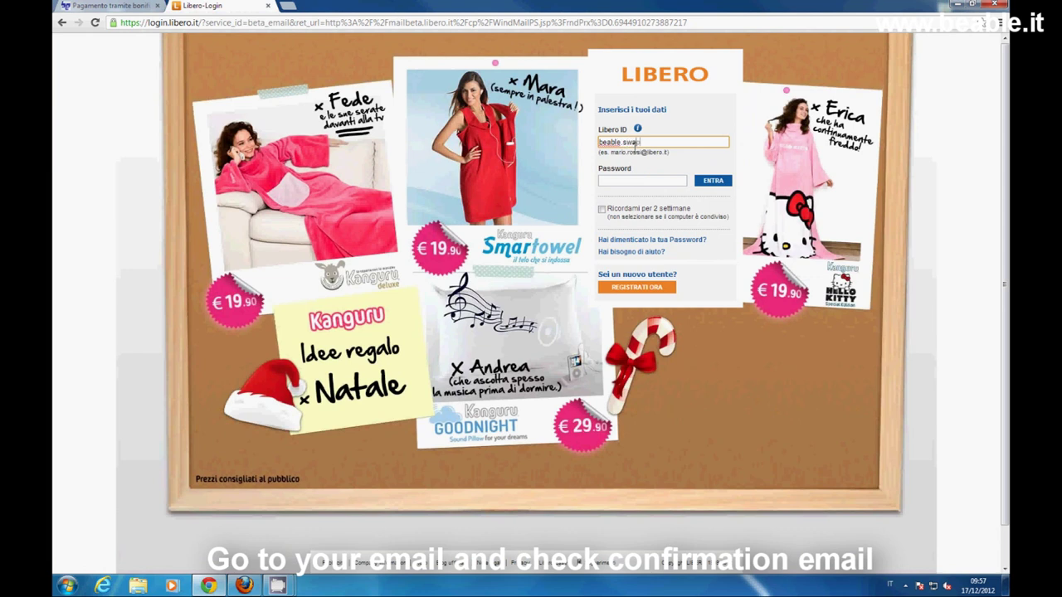
key("Tab")
type("••••••••")
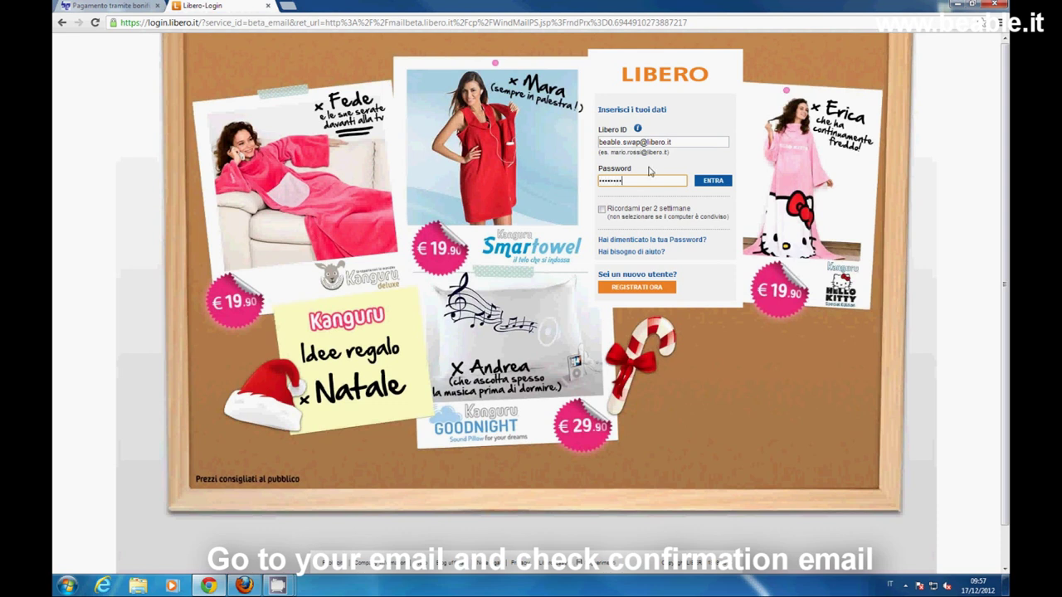
left_click(717, 183)
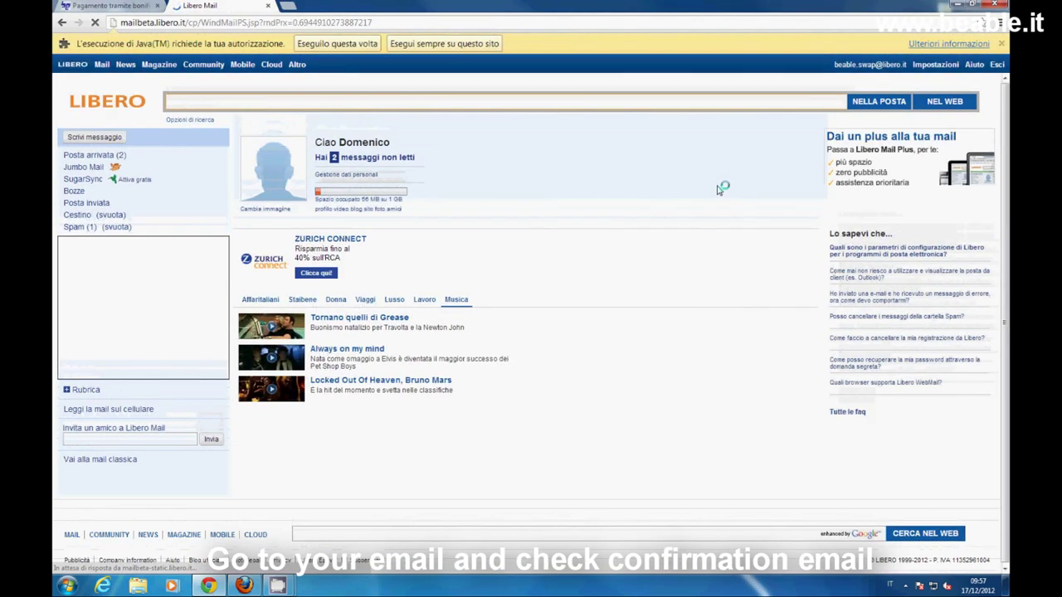
- Open the inbox, dismiss the Java notice, and read the Be App Asterisk Virtual Appliance confirmation
left_click(125, 156)
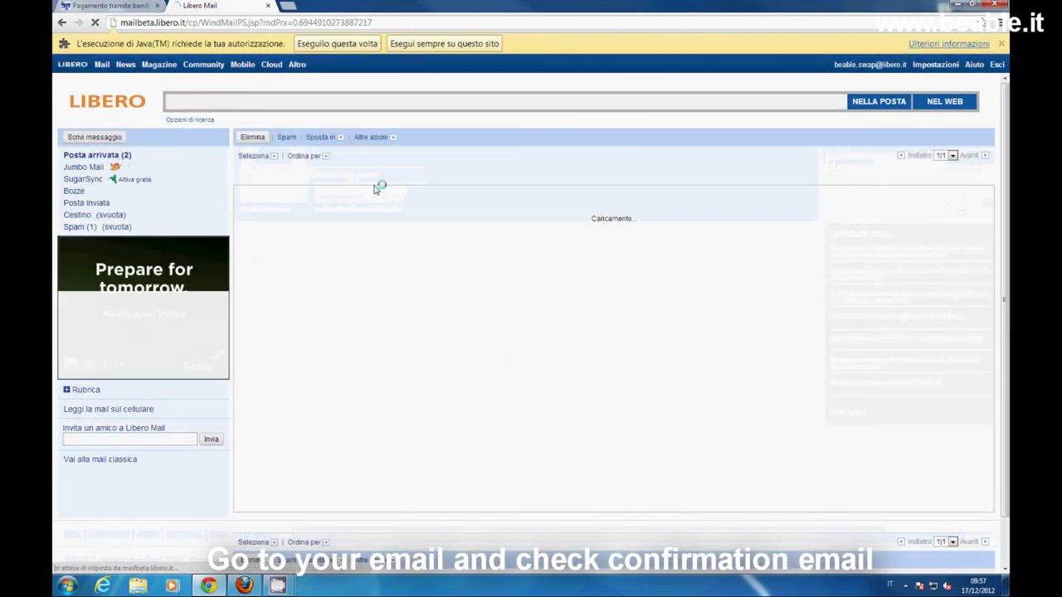
left_click(1001, 44)
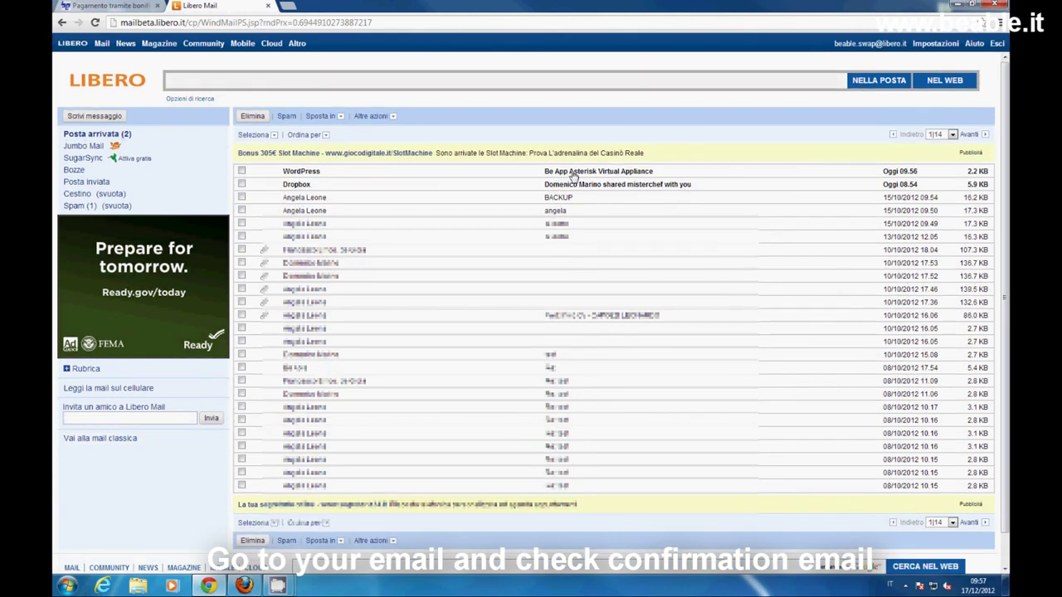
left_click(571, 173)
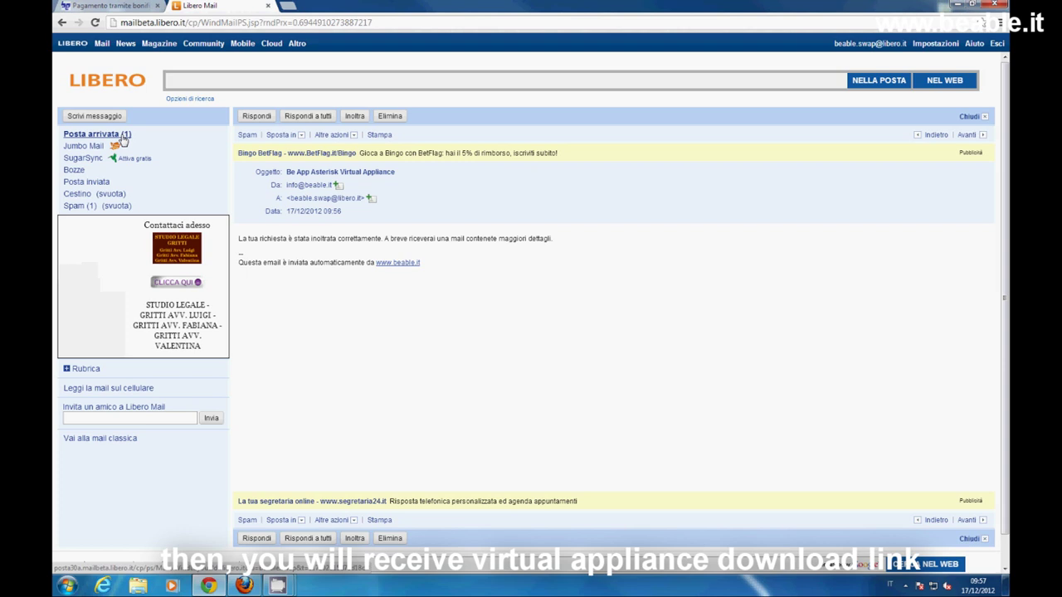
- Open the Dropbox share e-mail and follow its link to the shared misterchef folder
left_click(121, 135)
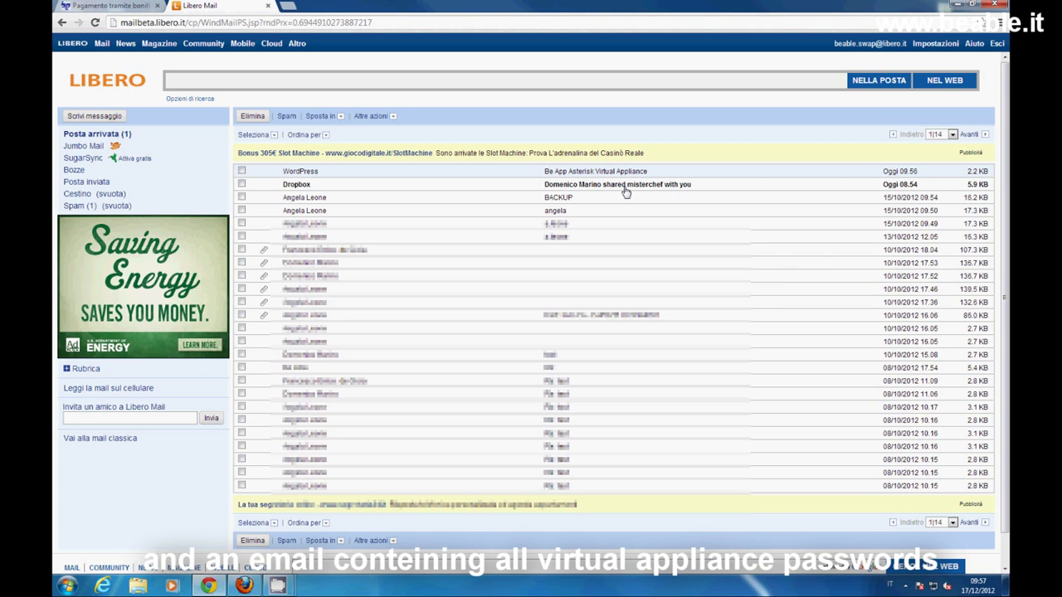
left_click(626, 191)
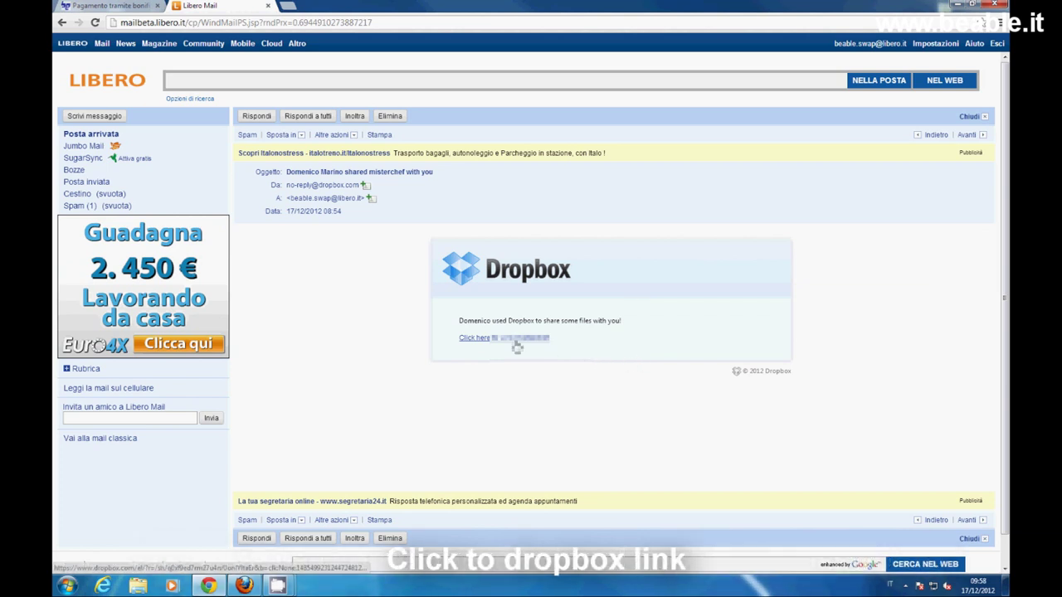
left_click(517, 346)
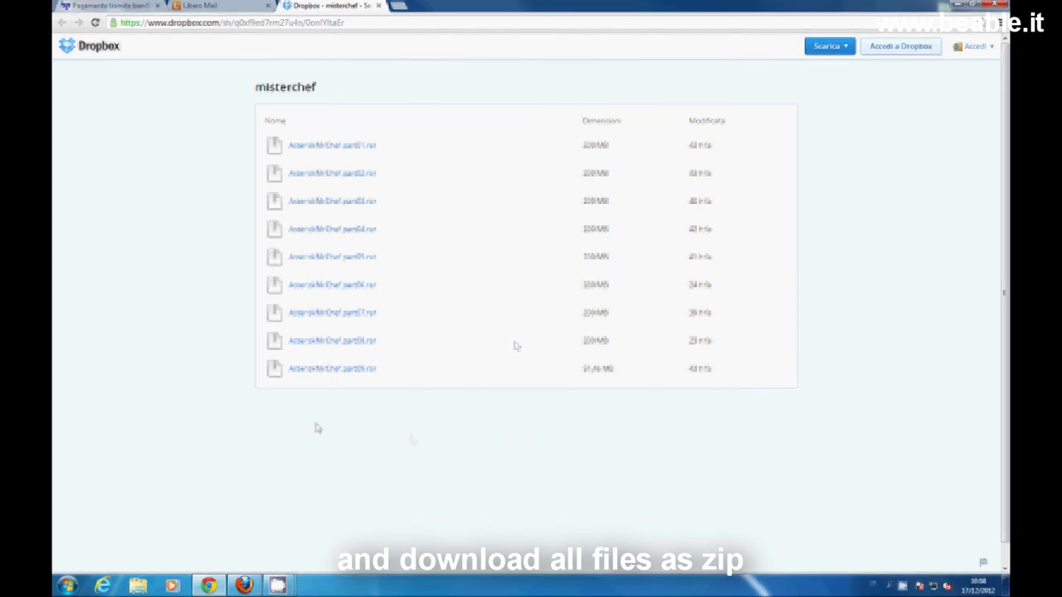
- Download the misterchef folder with Scarica come zip, then bring up Windows Explorer
left_click(845, 51)
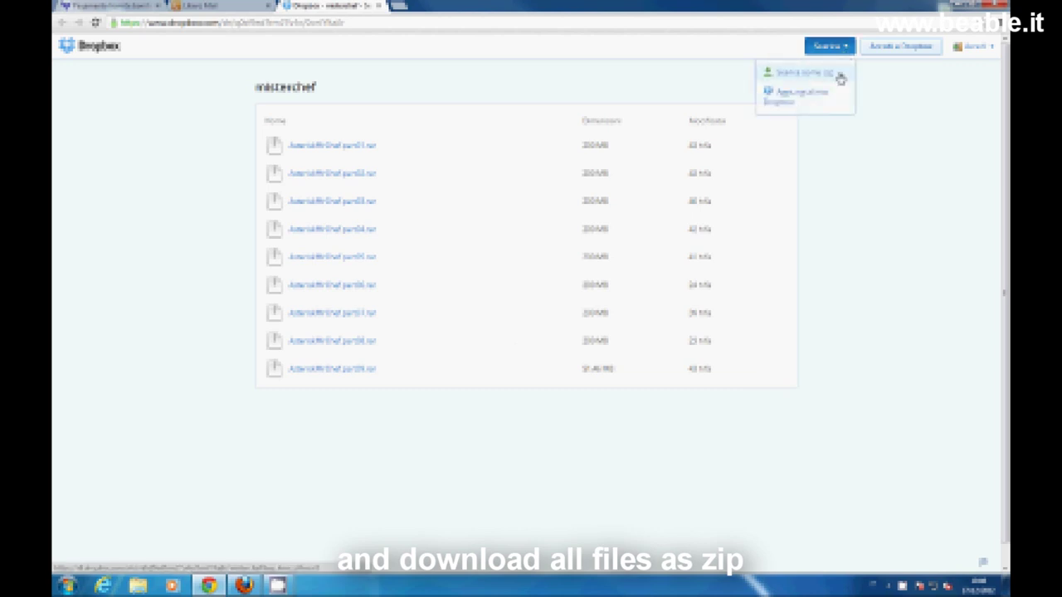
left_click(841, 75)
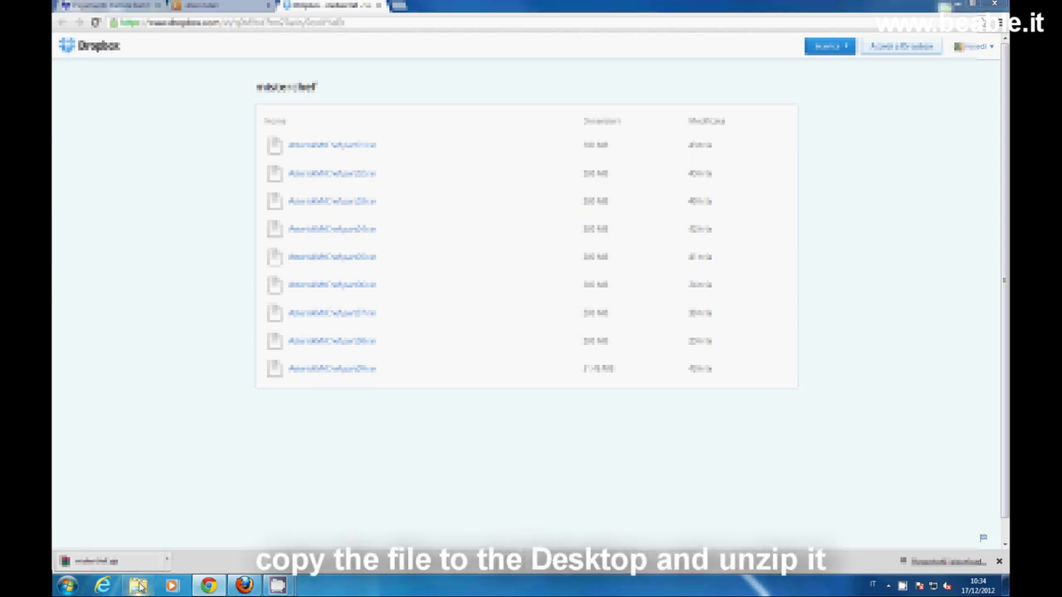
left_click(137, 586)
- Copy misterchef.zip from Downloads to the Desktop and extract it there with WinRAR
left_click(314, 88)
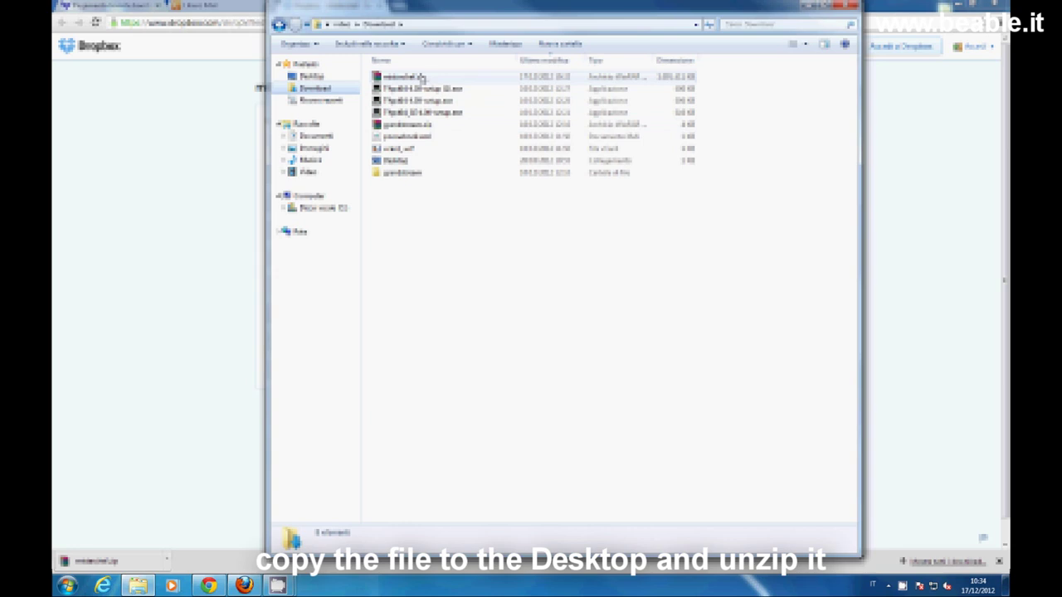
right_click(421, 76)
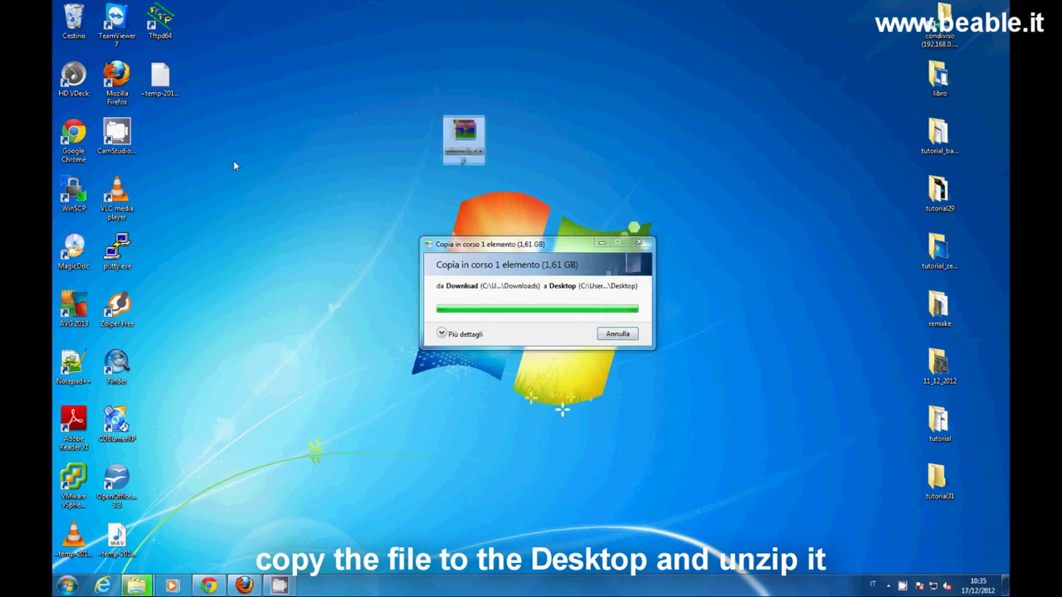
right_click(466, 140)
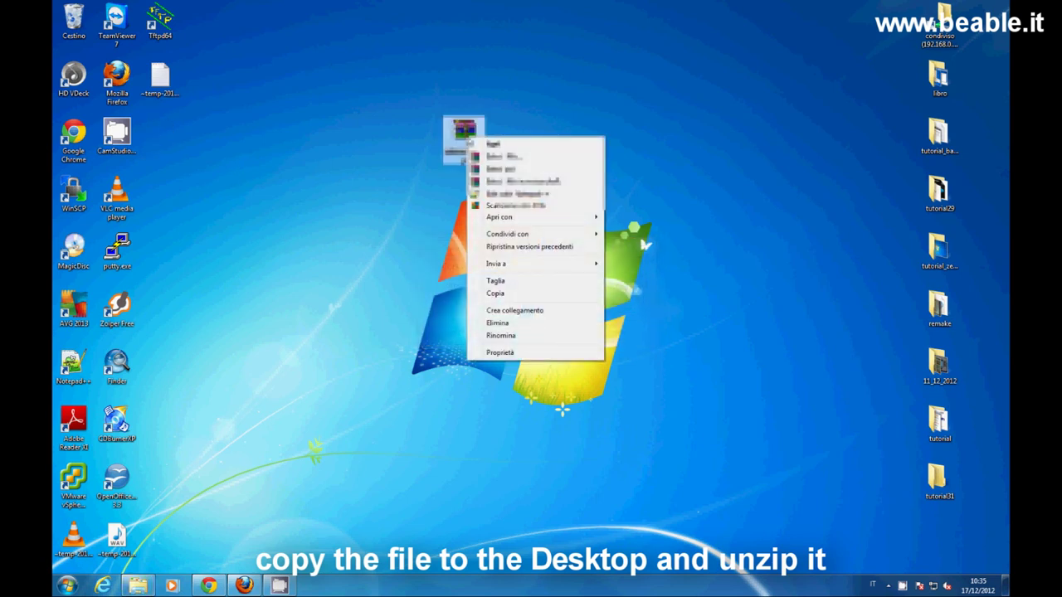
left_click(584, 183)
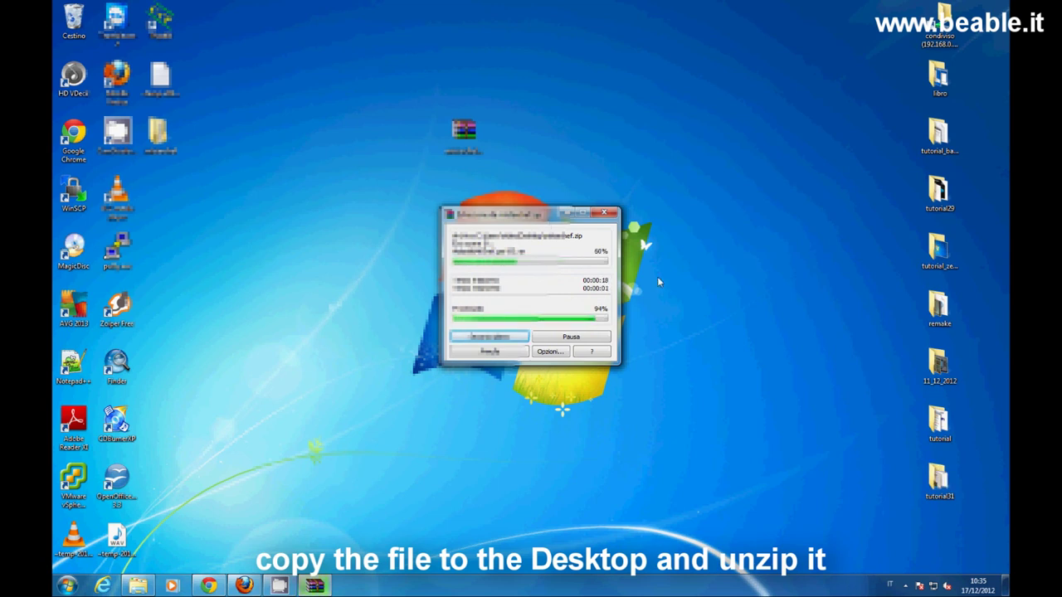
- Open the extracted folder and its subfolder holding the nine archive parts
left_click_drag(158, 133, 464, 199)
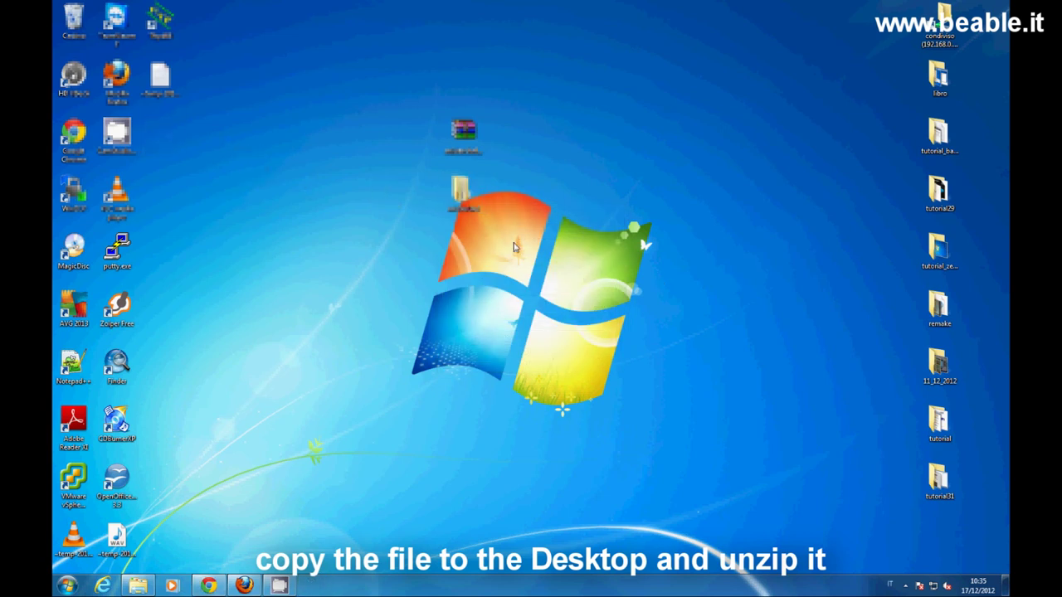
key("Return")
key("Down")
key("Return")
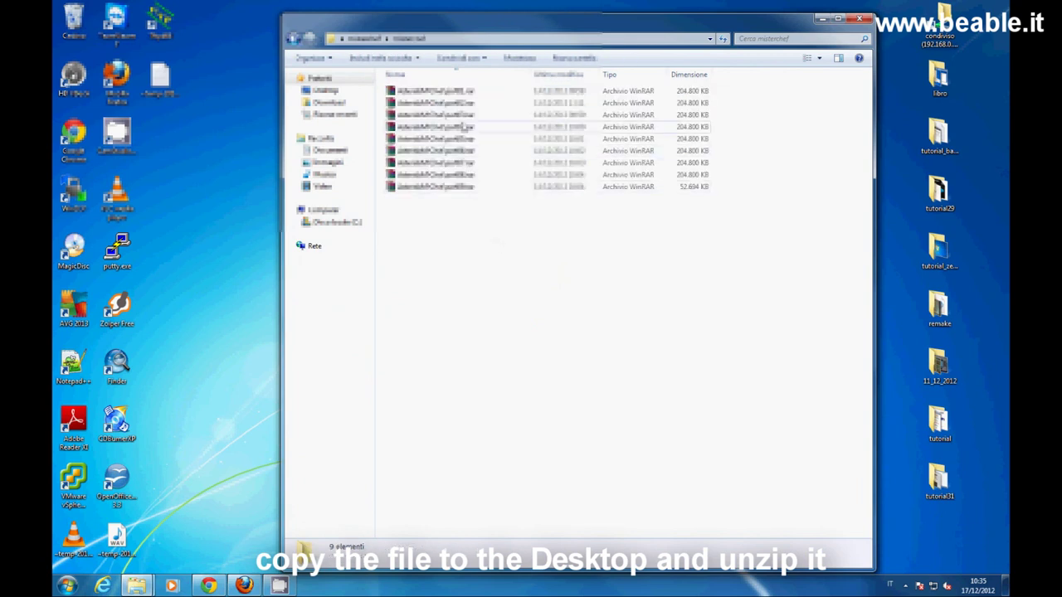
- Extract AsteriskMrChef.part01.rar into AsteriskMrChef\ using the archive password, then open the resulting folder
left_click(475, 95)
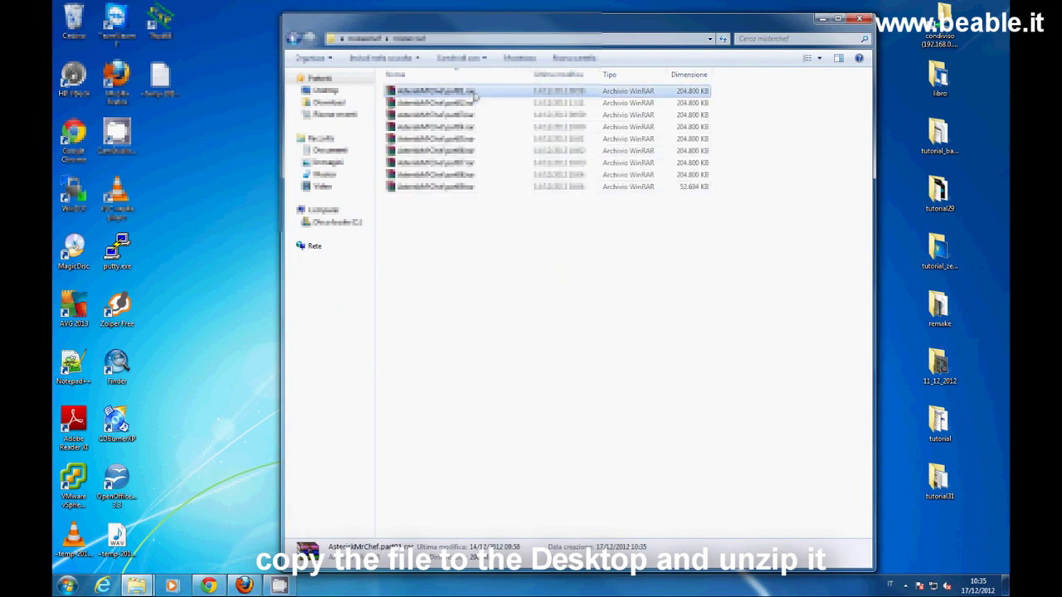
right_click(475, 95)
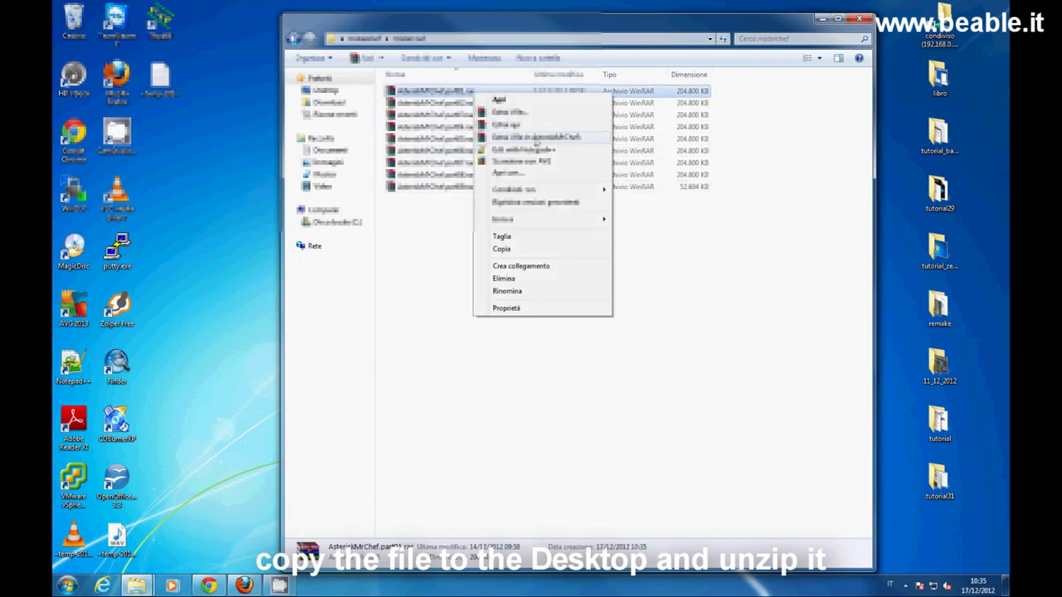
left_click(585, 141)
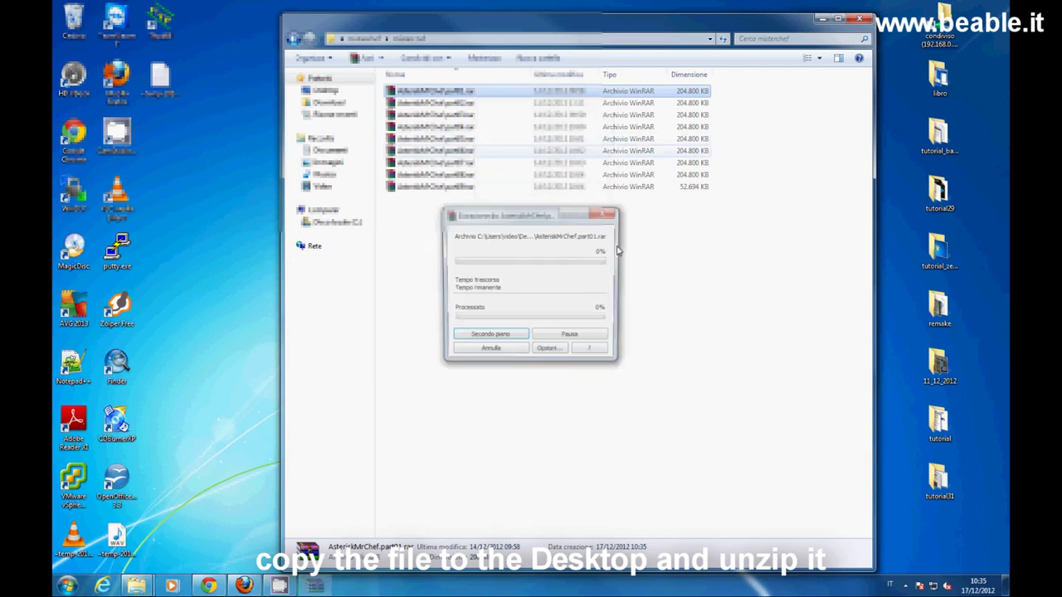
left_click(529, 264)
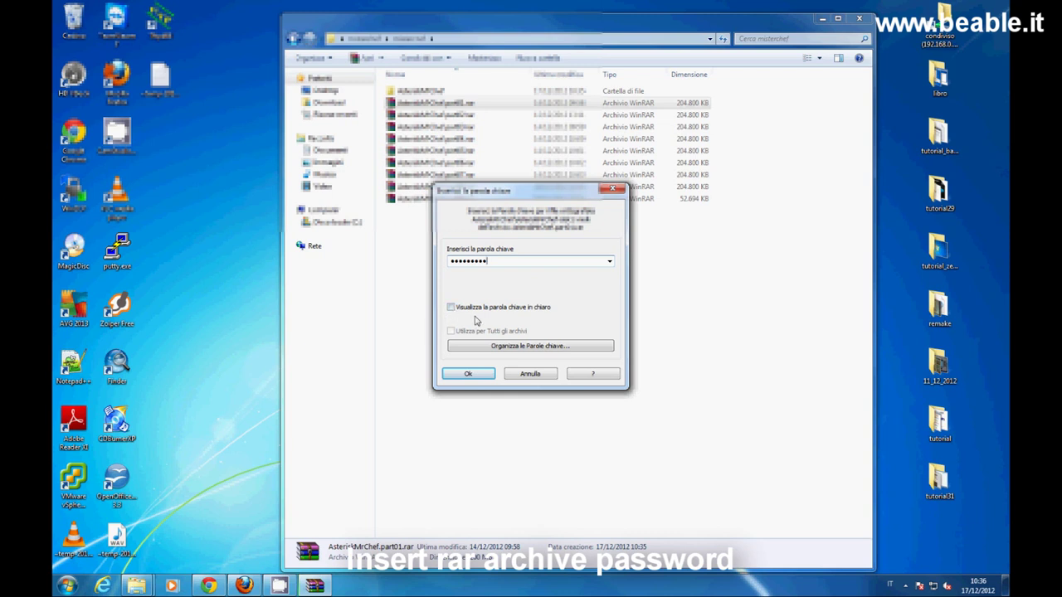
left_click(478, 374)
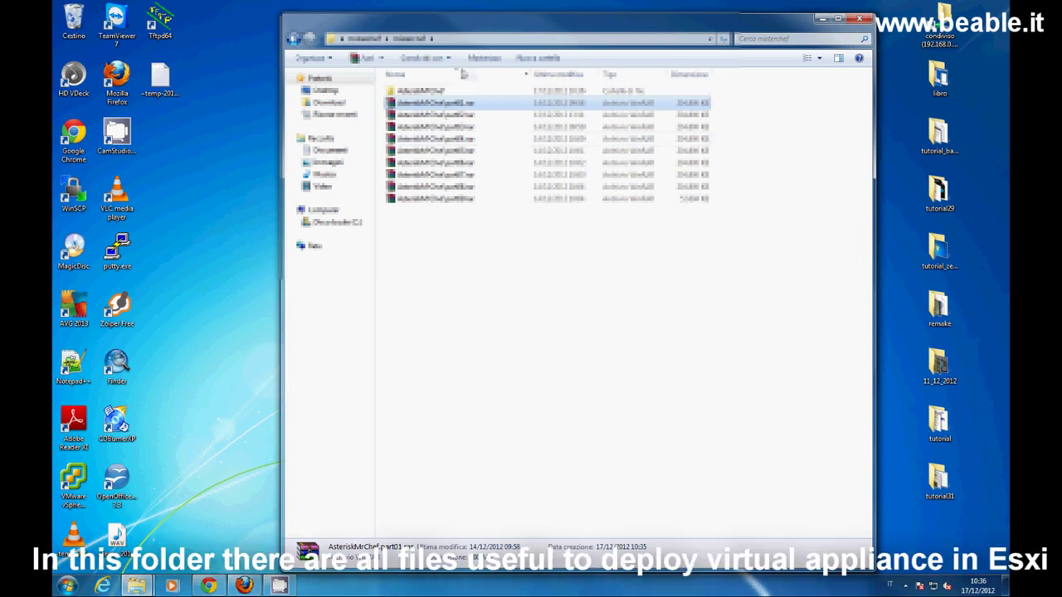
double_click(450, 93)
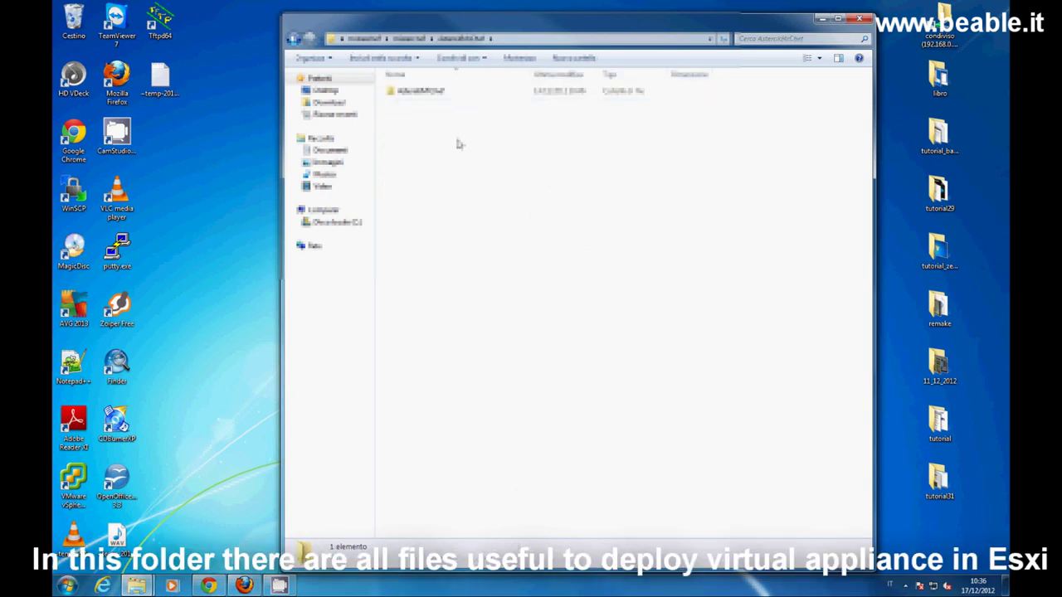
- Open the inner AsteriskMrChef folder showing the .mf, .ovf and .vmdk files, then switch to vSphere Client
double_click(422, 93)
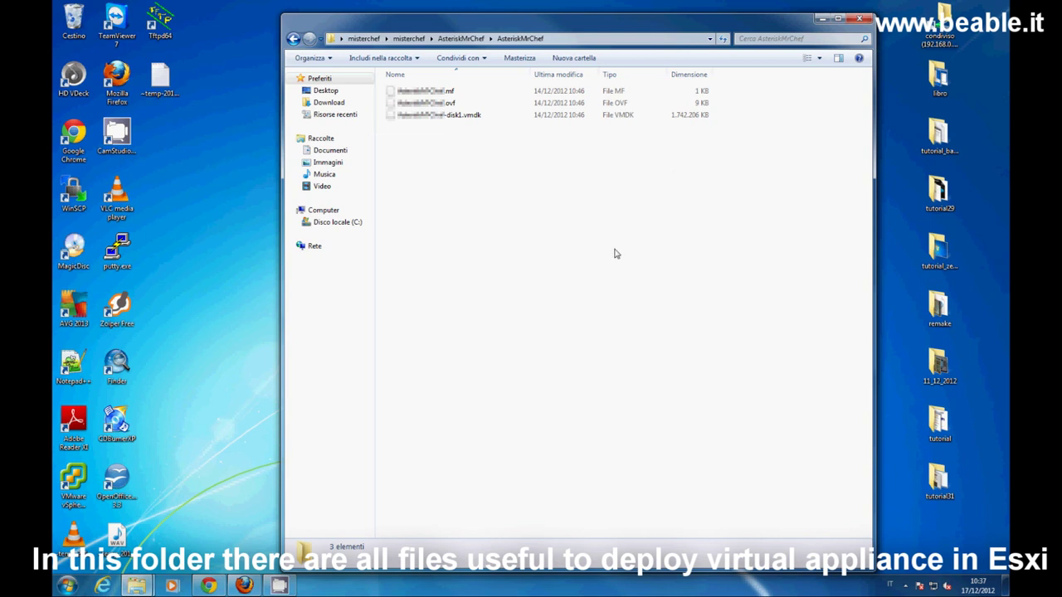
left_click(282, 586)
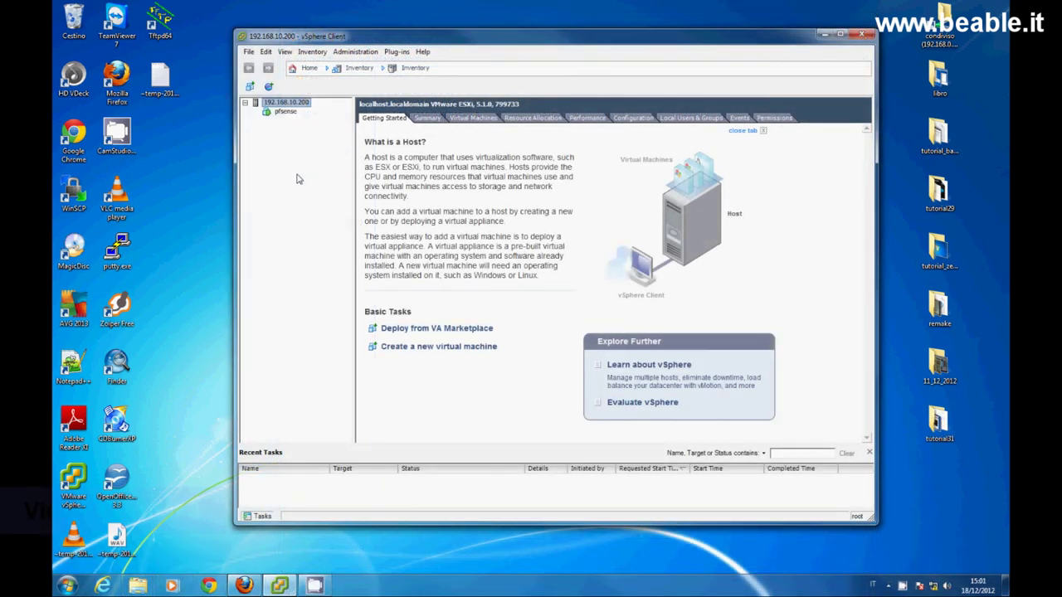
- Start Deploy OVF Template and select AsteriskMrChef.ovf as the source file
left_click(249, 51)
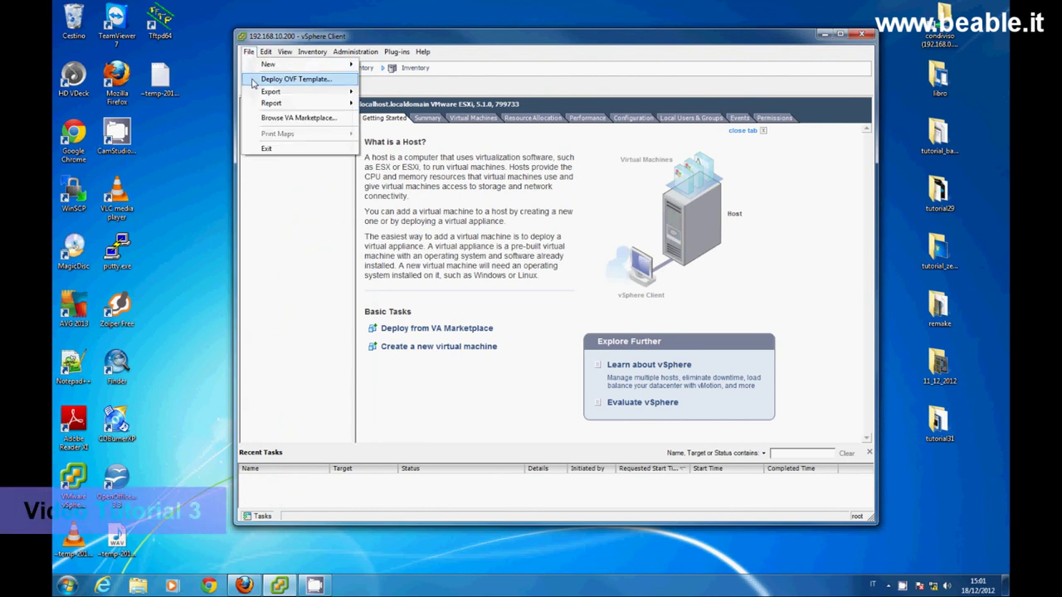
left_click(256, 80)
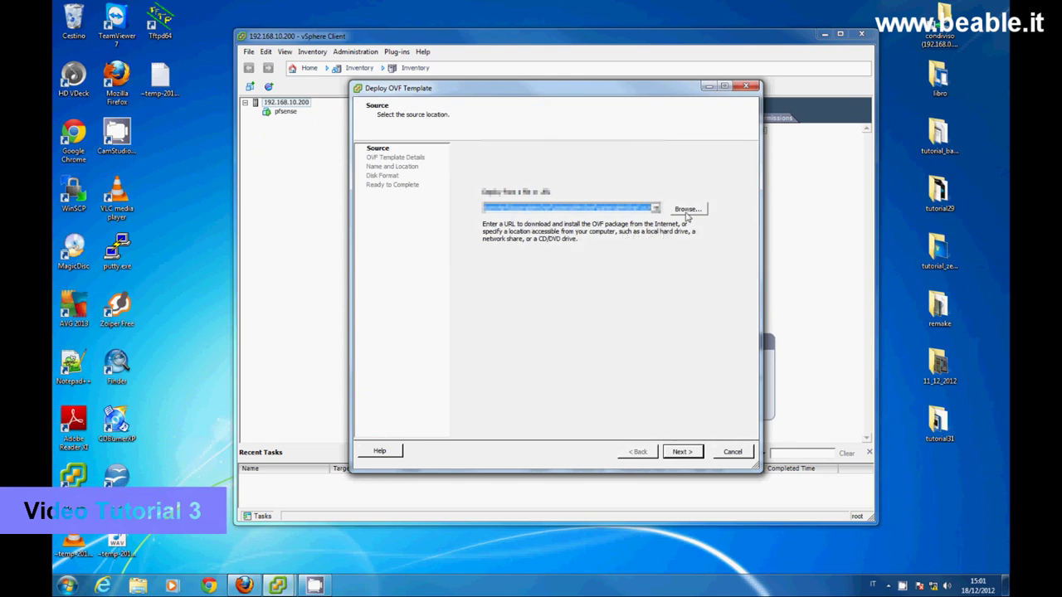
left_click(687, 211)
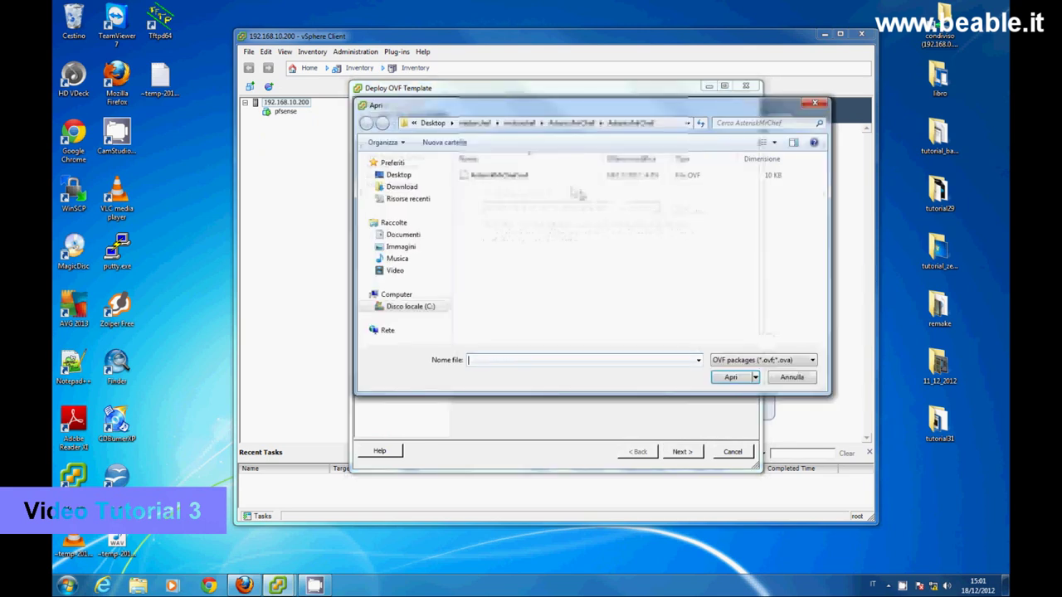
left_click(538, 177)
left_click(725, 379)
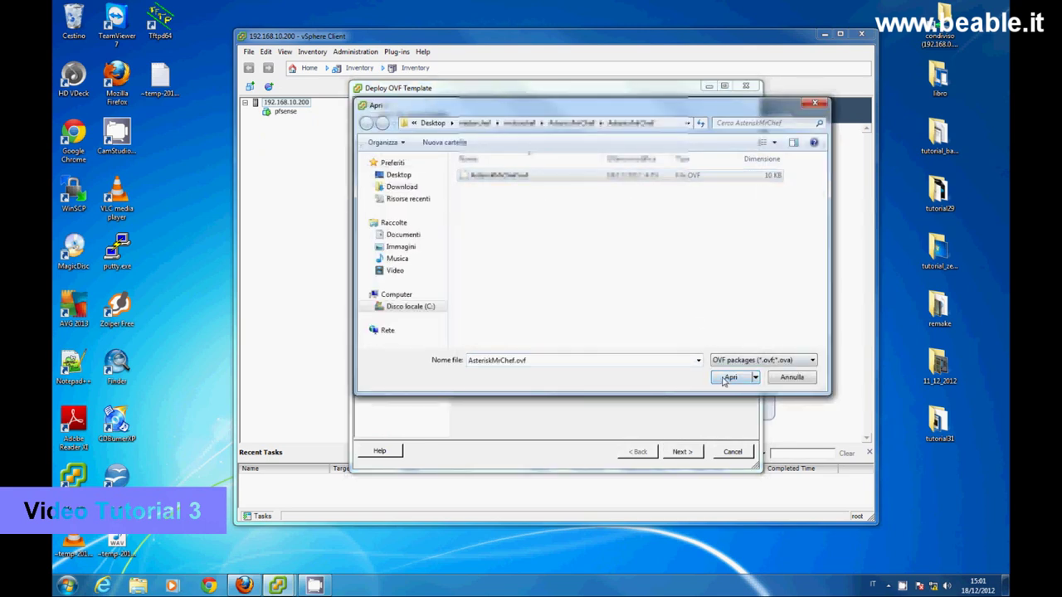
- Name the VM Asterisk, keep thick lazy-zeroed disk format, and finish to begin deployment
left_click(683, 453)
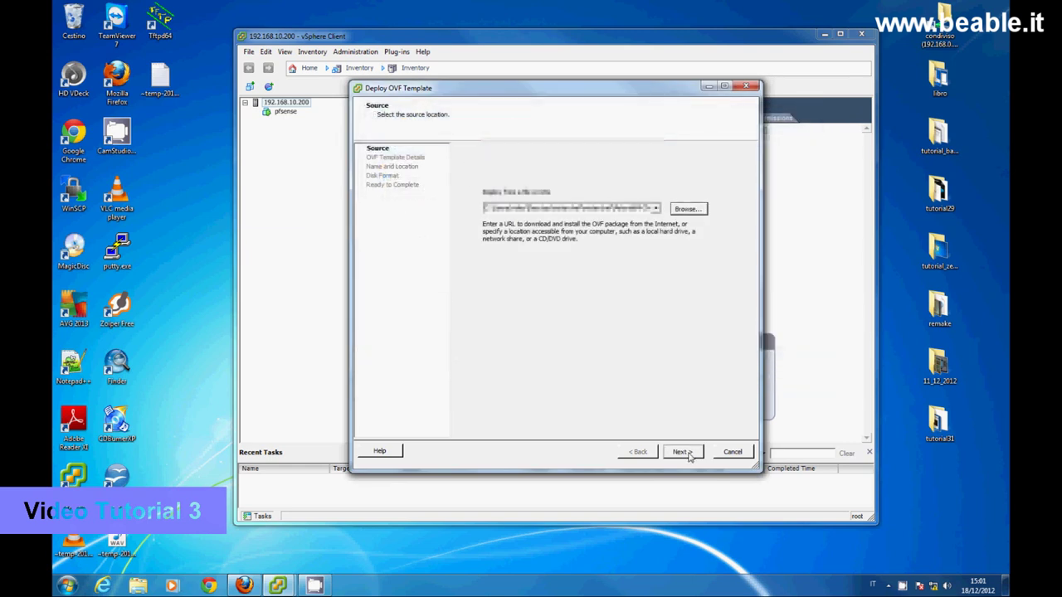
left_click(684, 453)
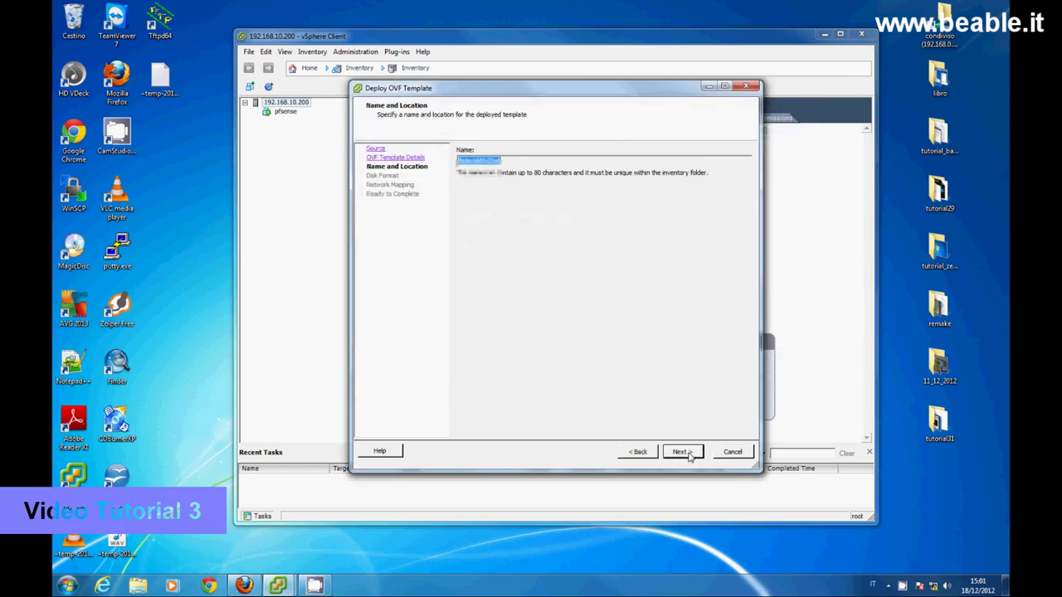
left_click(511, 161)
key("BackSpace")
key("BackSpace")
key("BackSpace")
key("BackSpace")
key("BackSpace")
key("BackSpace")
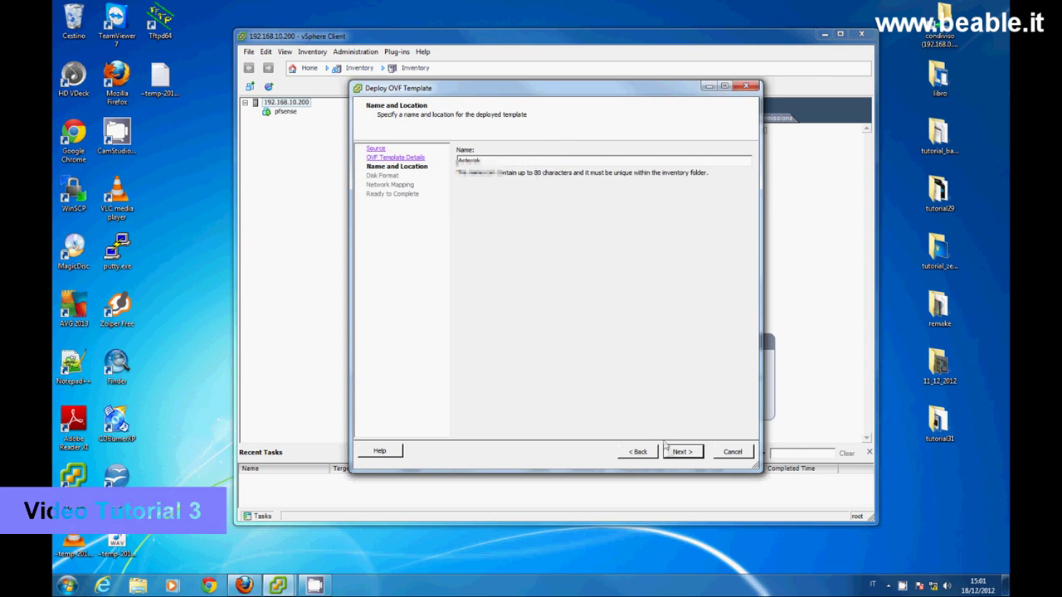
left_click(677, 455)
left_click(677, 454)
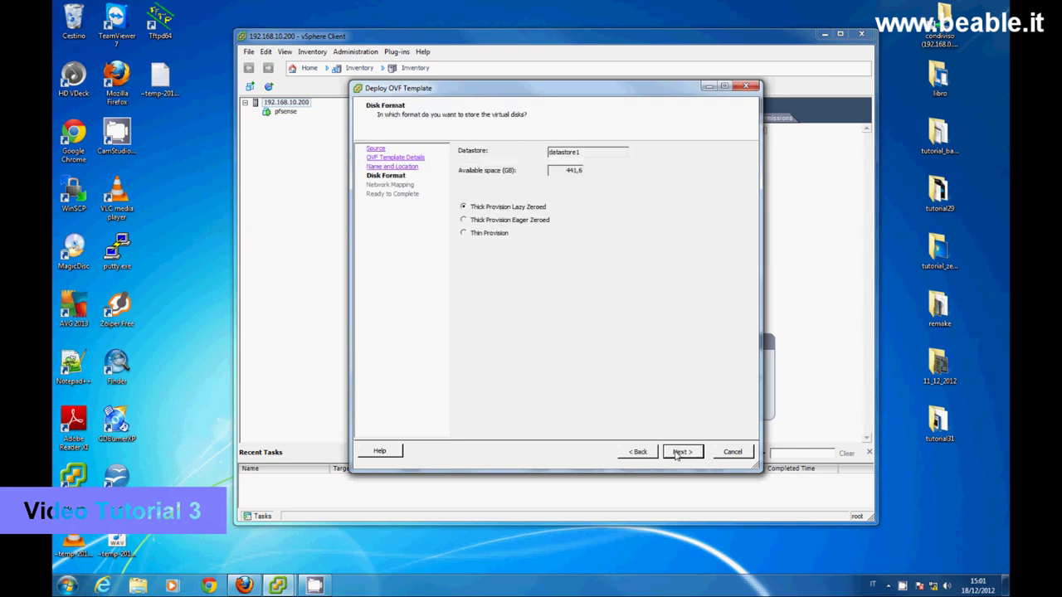
left_click(677, 454)
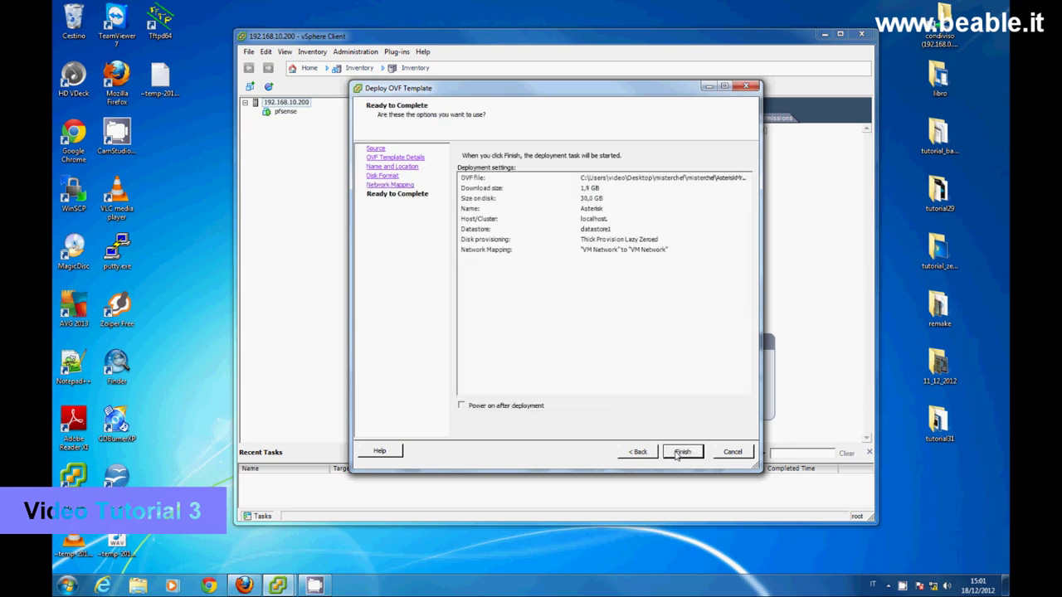
left_click(679, 454)
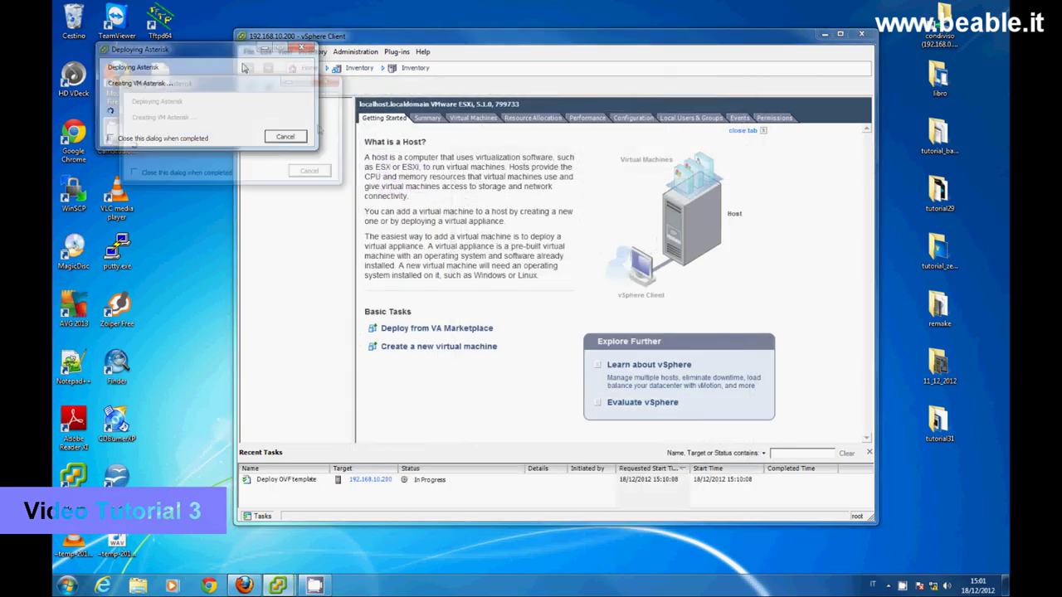
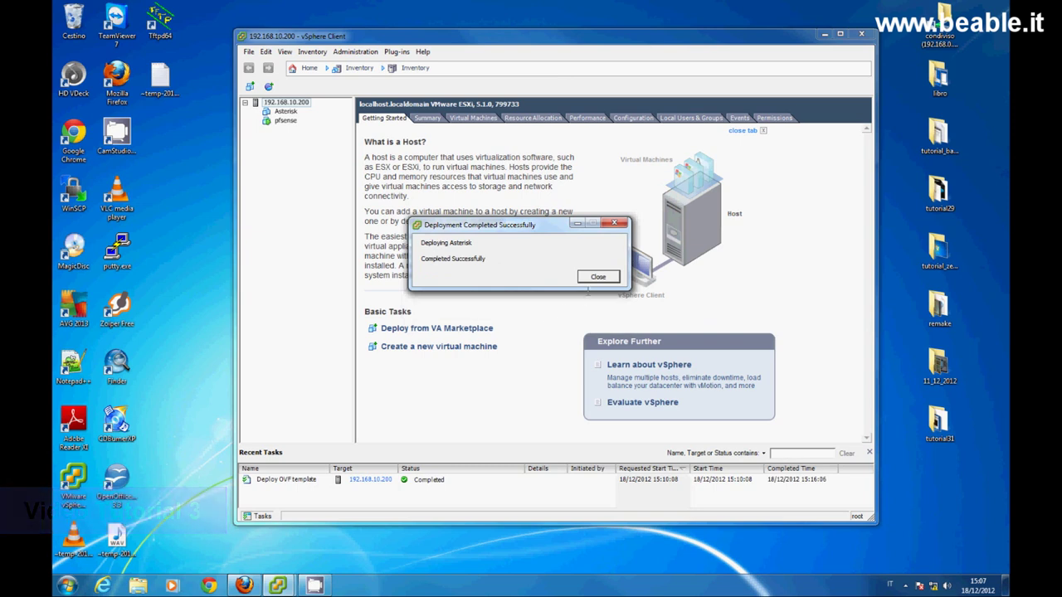
- Dismiss the deployment-completed notice and open a blank Notepad beside the Asterisk VM
left_click(597, 278)
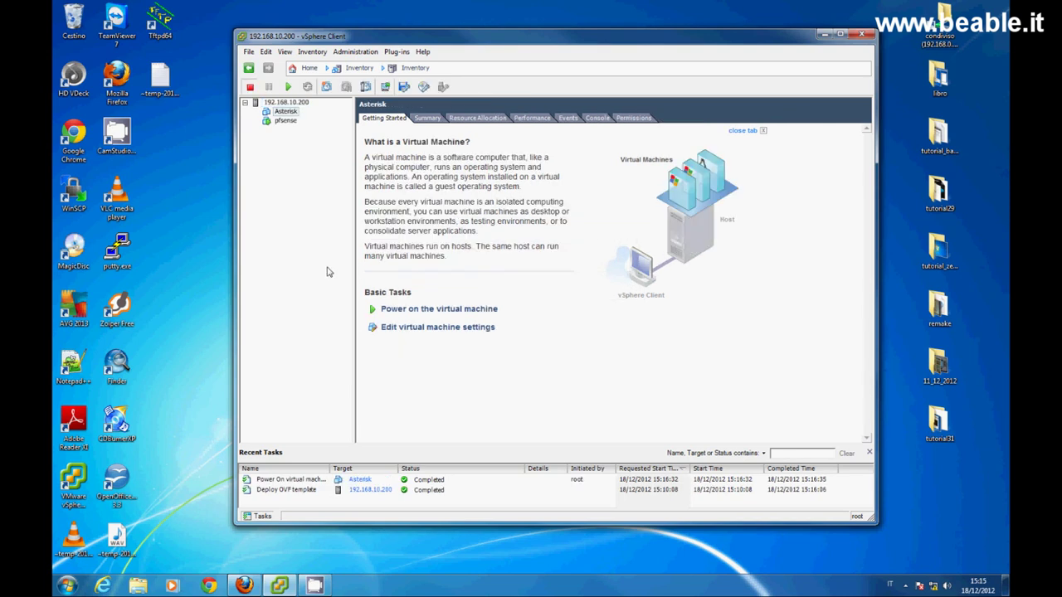
left_click(66, 586)
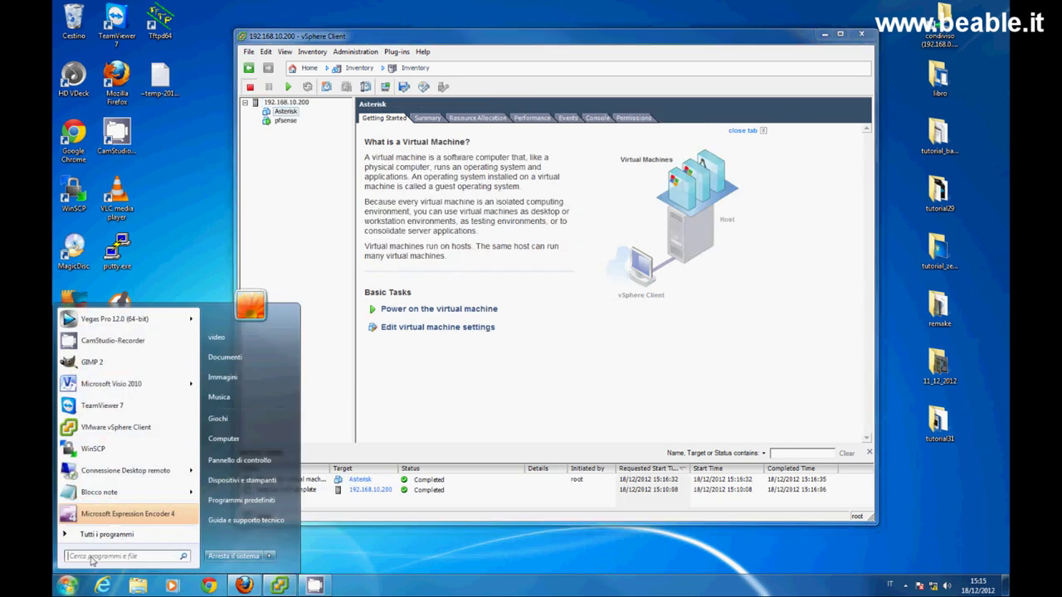
left_click(99, 492)
left_click_drag(281, 166, 249, 147)
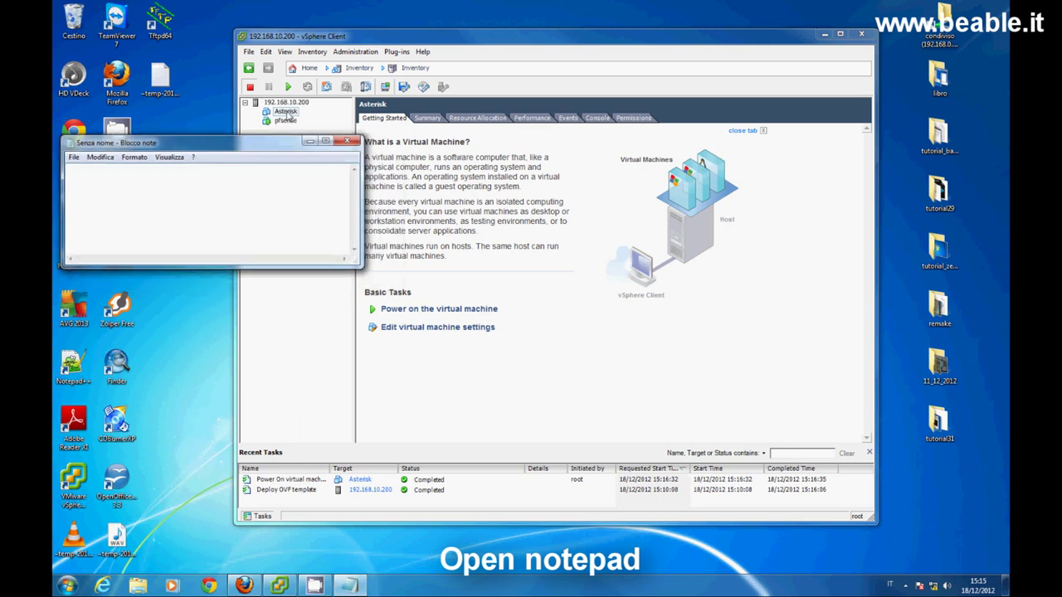
right_click(286, 112)
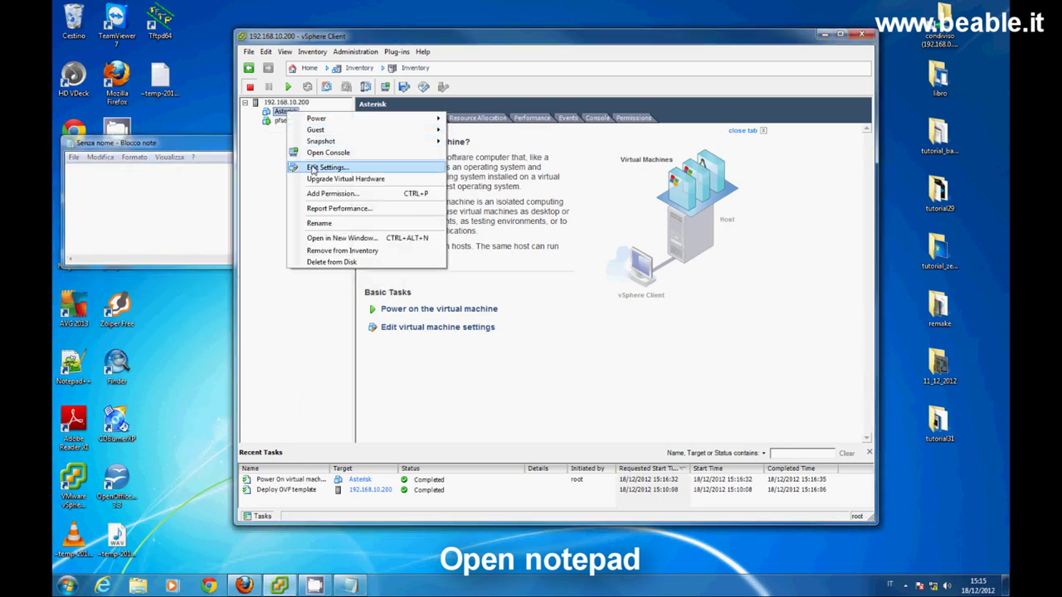
- Copy the MAC address of the Asterisk VM's Network adapter 1 from Edit Settings
left_click(315, 169)
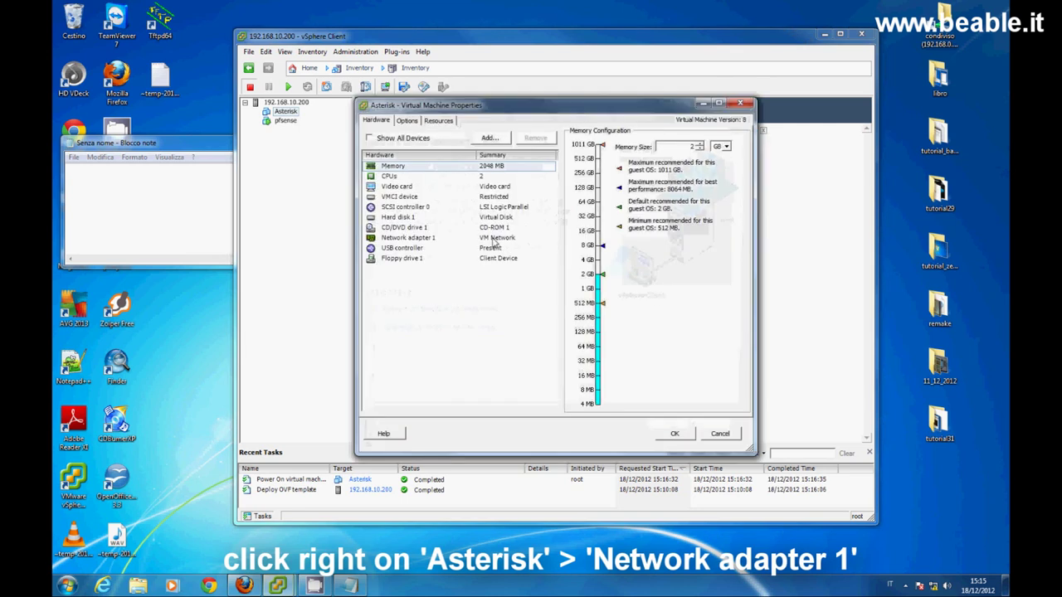
left_click(495, 239)
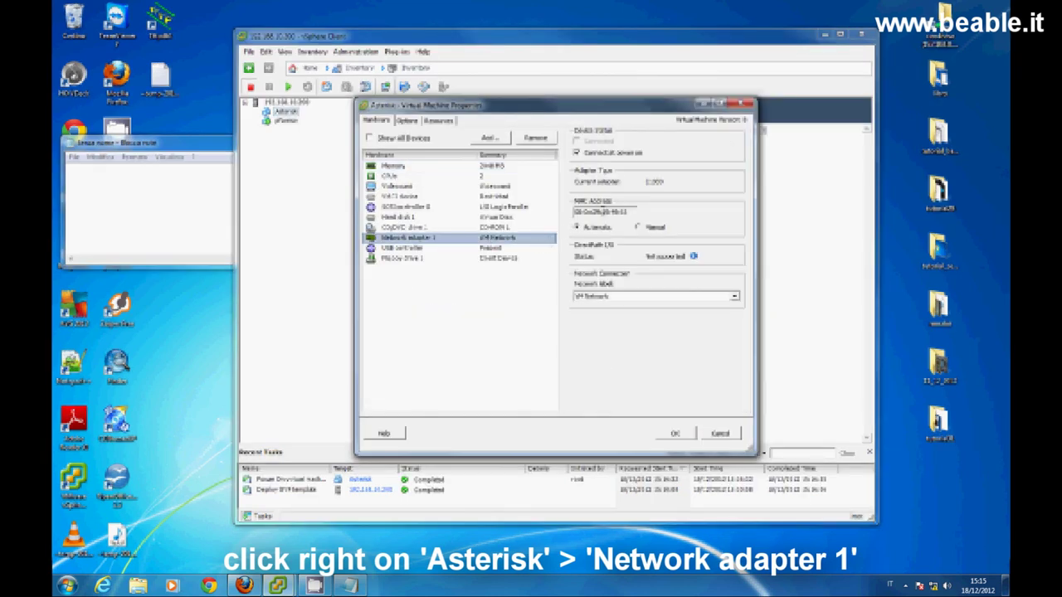
left_click(592, 211)
double_click(592, 212)
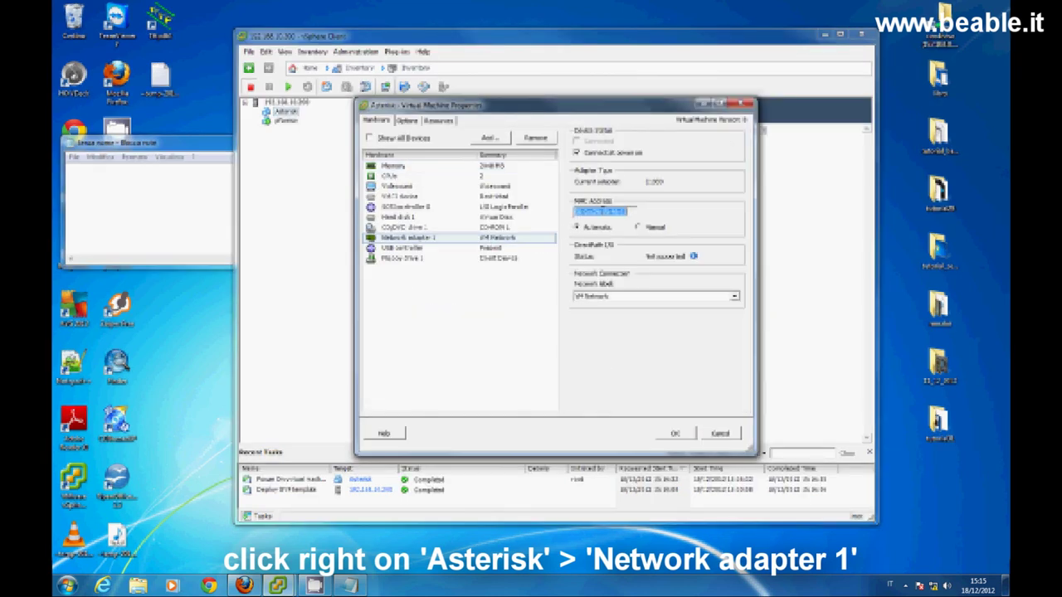
right_click(603, 212)
left_click(629, 248)
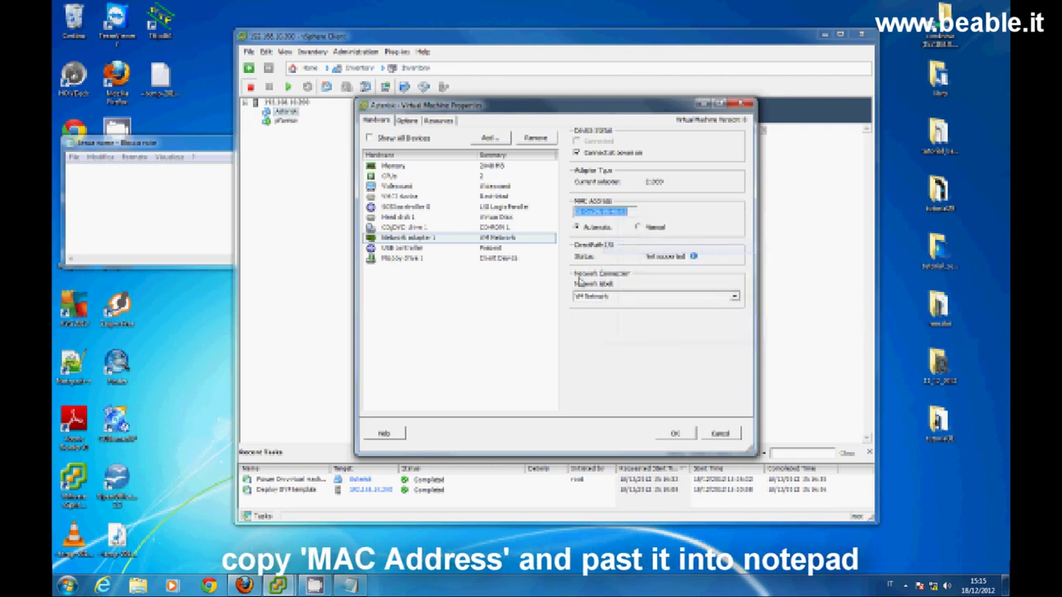
- Paste the MAC address into Notepad and close the VM properties with OK
left_click(165, 204)
right_click(186, 196)
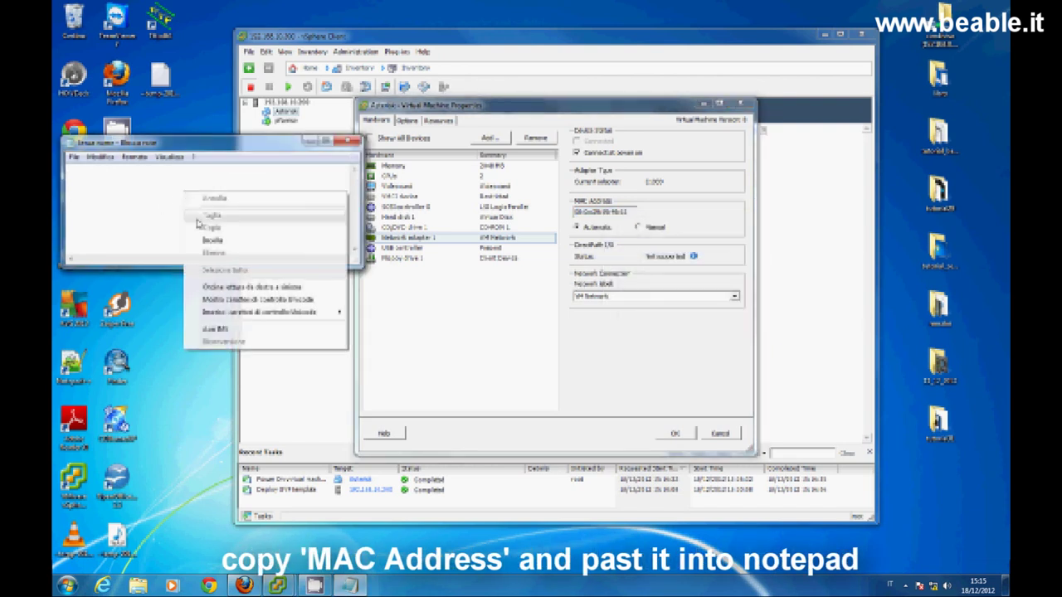
left_click(209, 239)
left_click(531, 322)
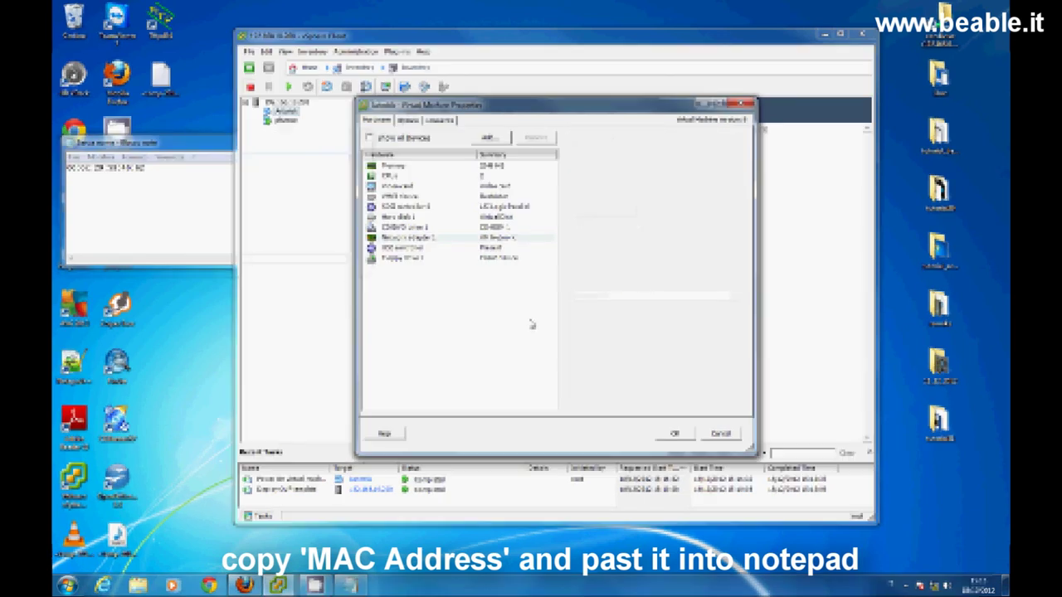
left_click(673, 434)
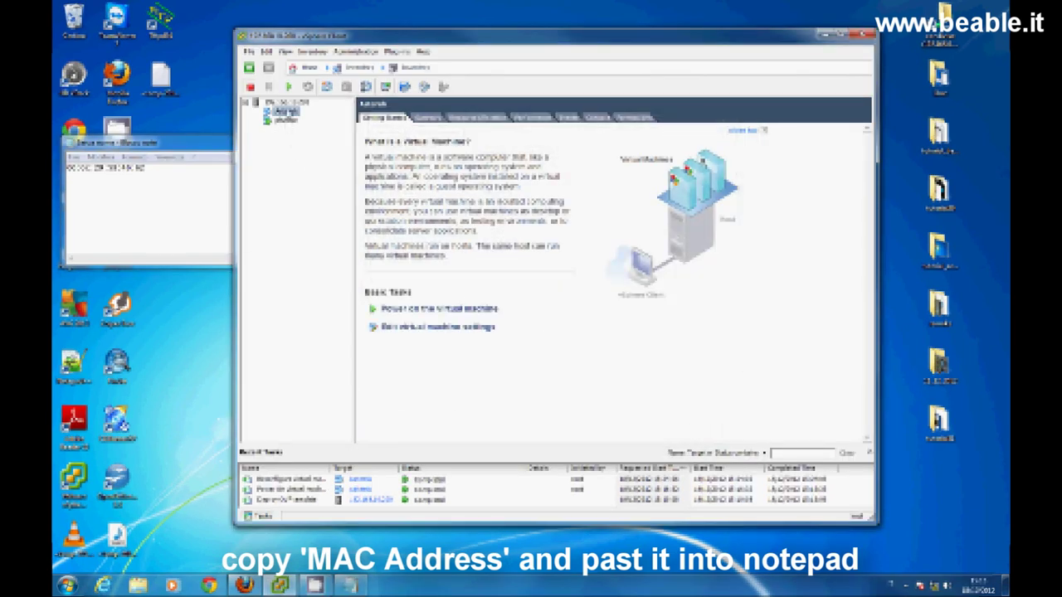
- Open the Asterisk VM's console, centre it, and power the VM on
right_click(285, 121)
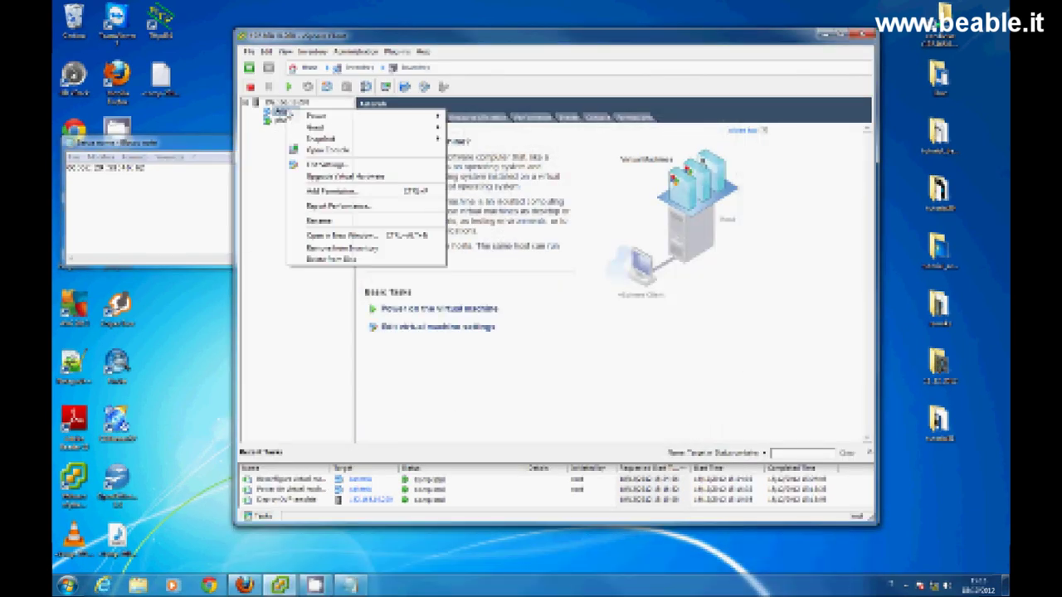
left_click(380, 154)
left_click_drag(243, 37, 582, 119)
left_click(477, 139)
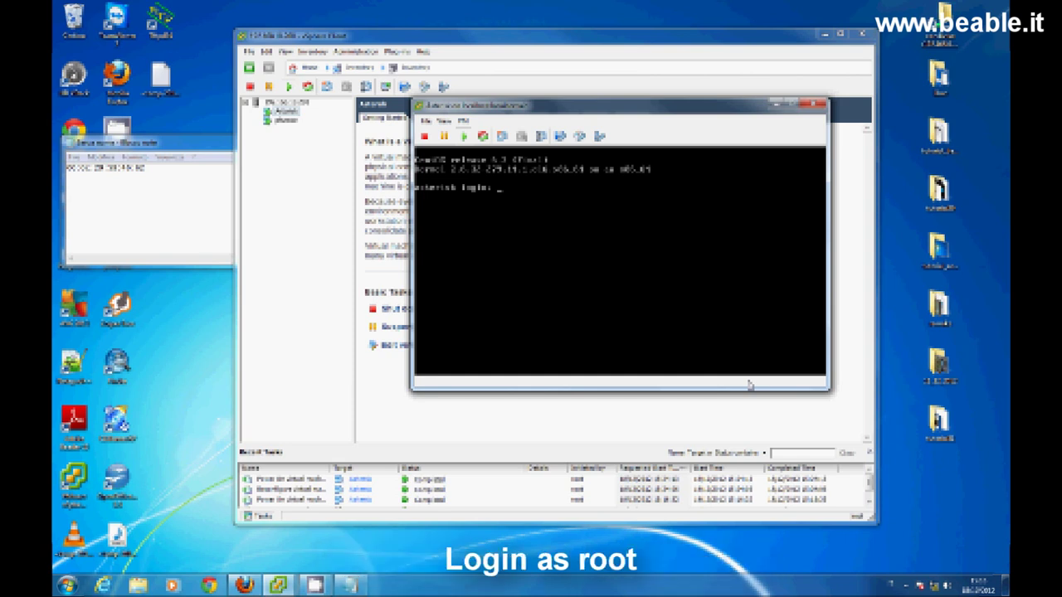
- Log in to the console as root and run ifconfig to list network interfaces
left_click(684, 324)
type("root")
key("Return")
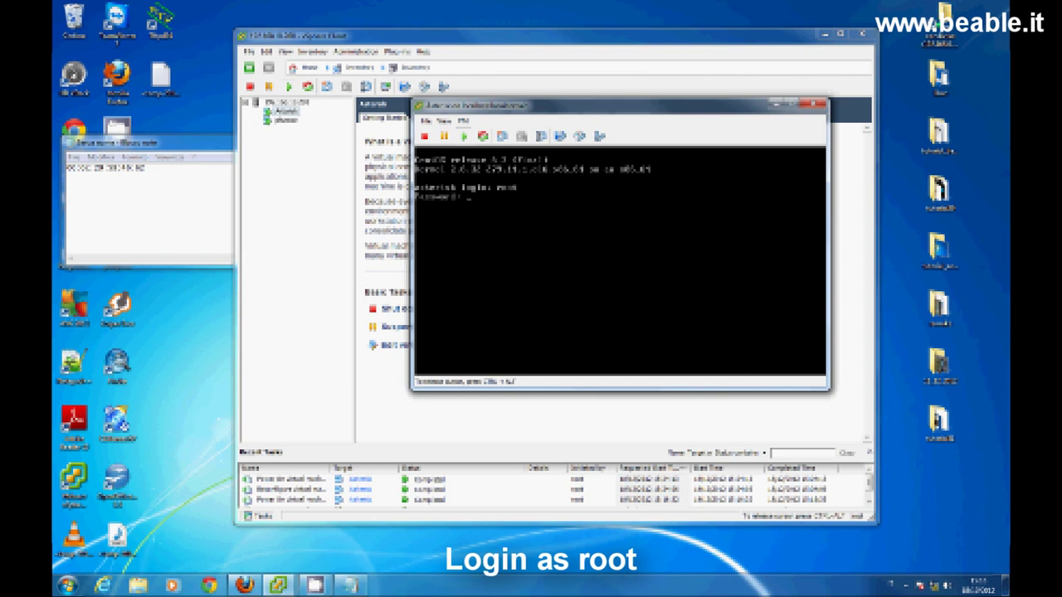
key("Return")
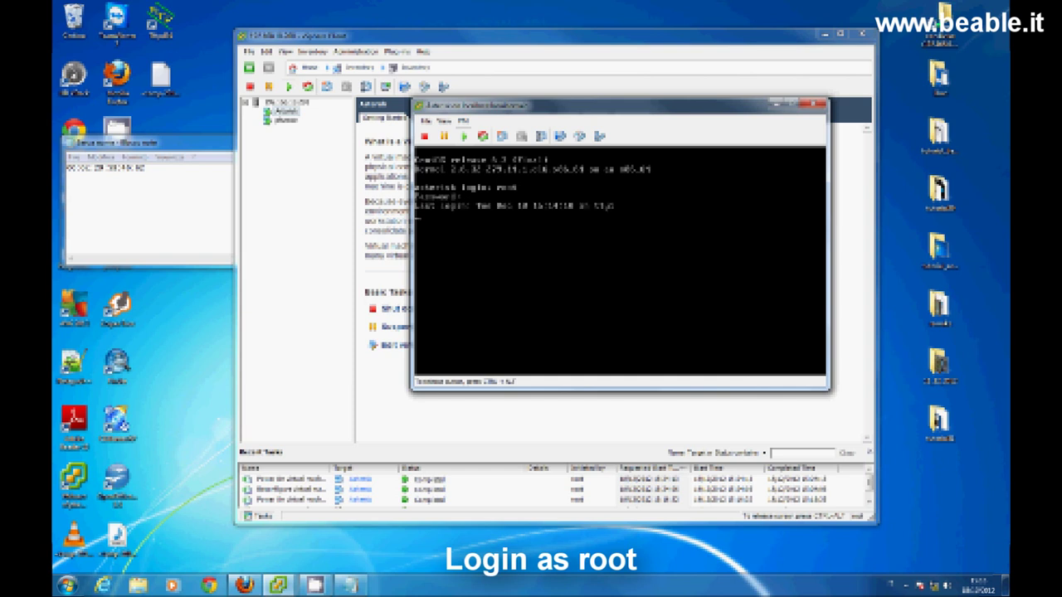
type("ifco")
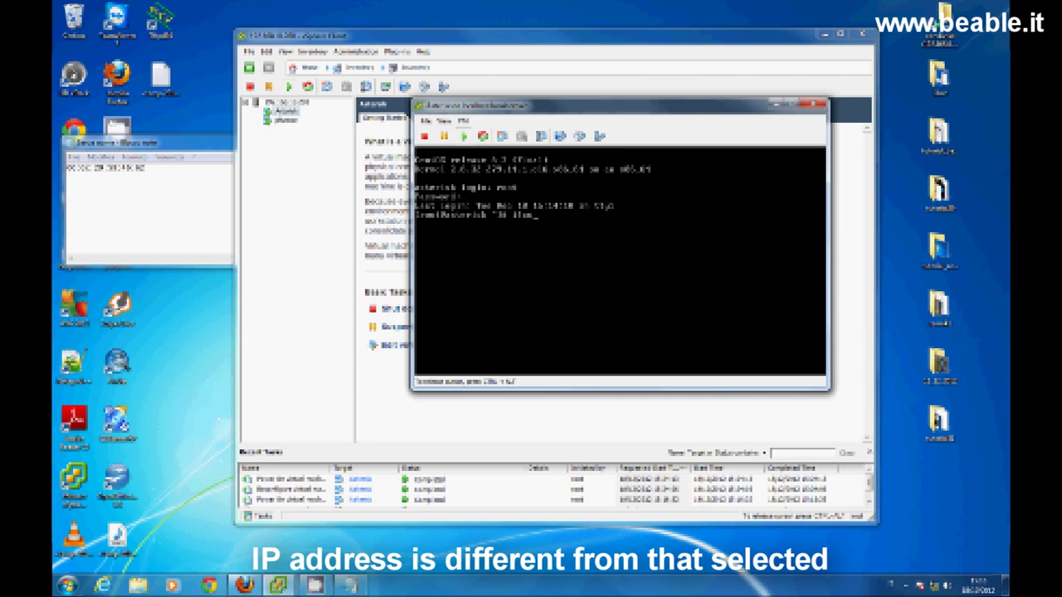
type("nfig")
key("Return")
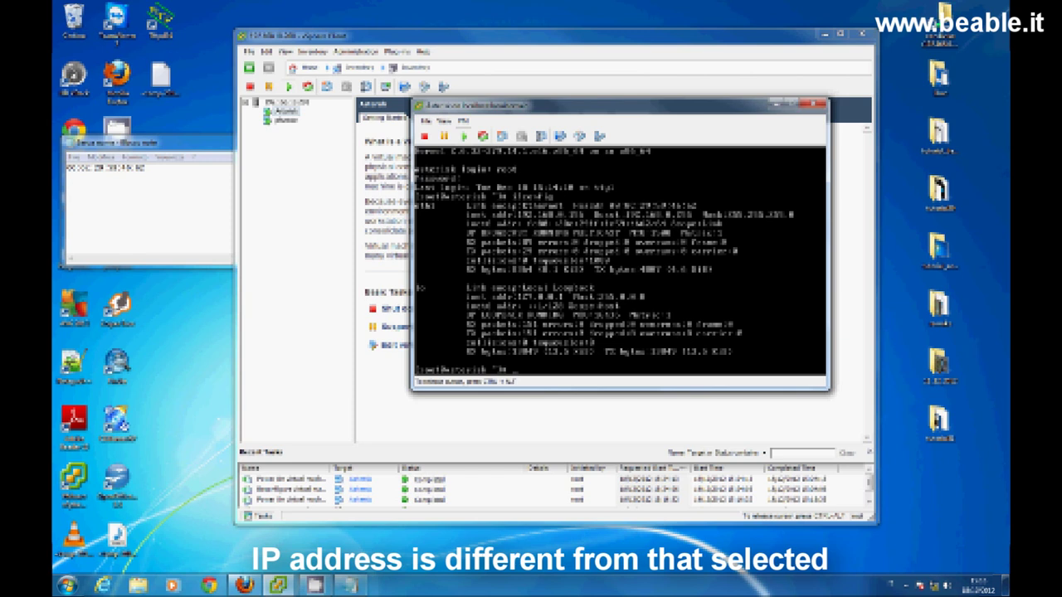
- Enter the command nano /etc/sysconfig/network-scripts/ifcfg-eth0 at the prompt
type("nano /etc/sysconfig/network-scripts/ifcfg-eth0")
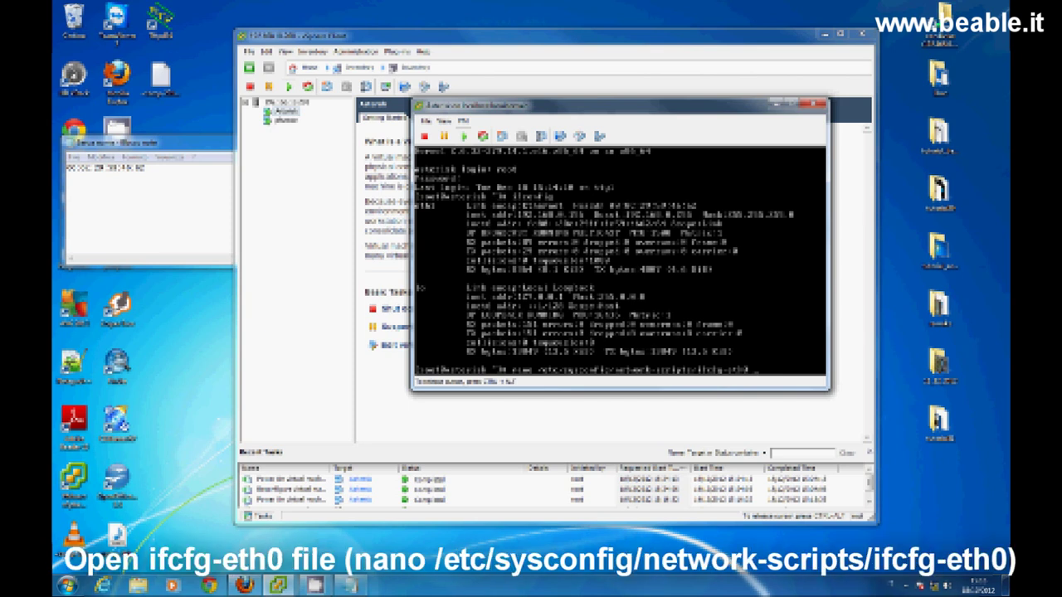
- Replace the HWADDR value in ifcfg-eth0 with the MAC address saved in Notepad
key("Return")
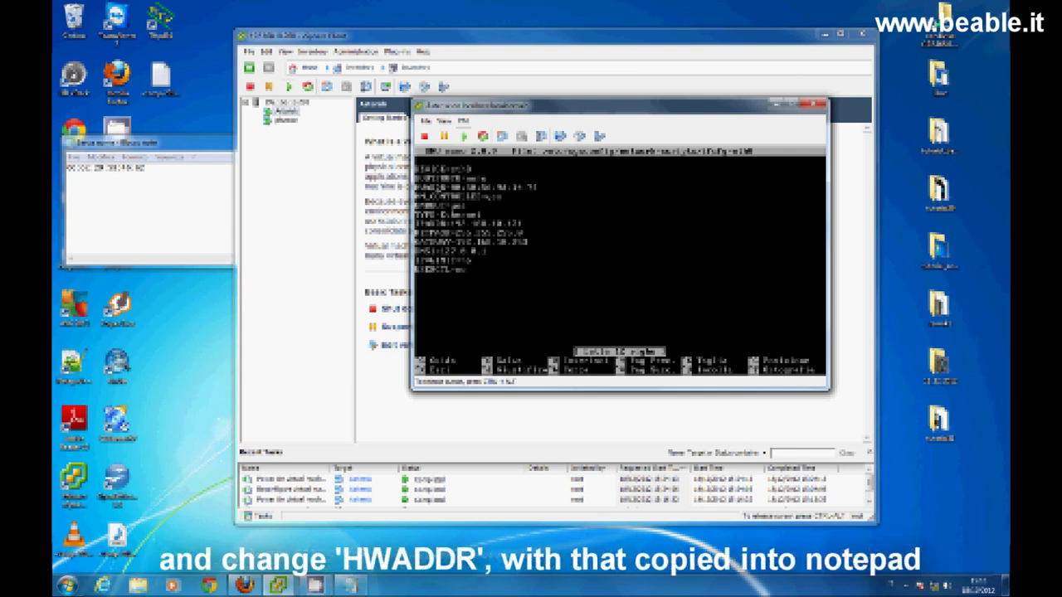
key("Delete")
key("Delete")
key("Delete")
key("Delete")
key("Delete")
key("Delete")
key("Delete")
key("Delete")
key("Delete")
key("Delete")
key("Delete")
key("Delete")
key("Delete")
key("Delete")
key("Delete")
key("Delete")
key("Delete")
key("Delete")
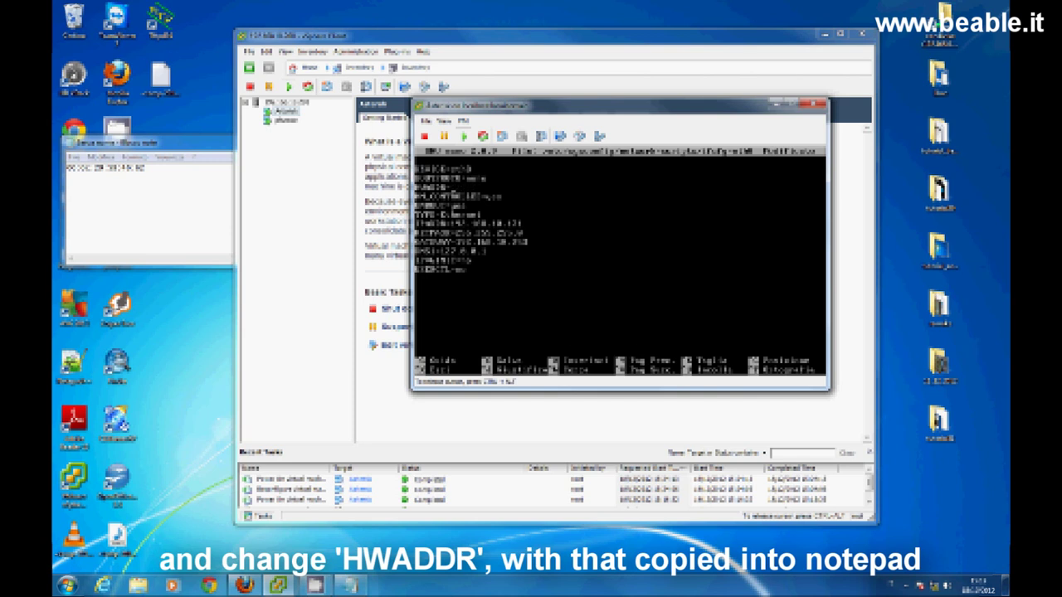
left_click(88, 166)
double_click(86, 170)
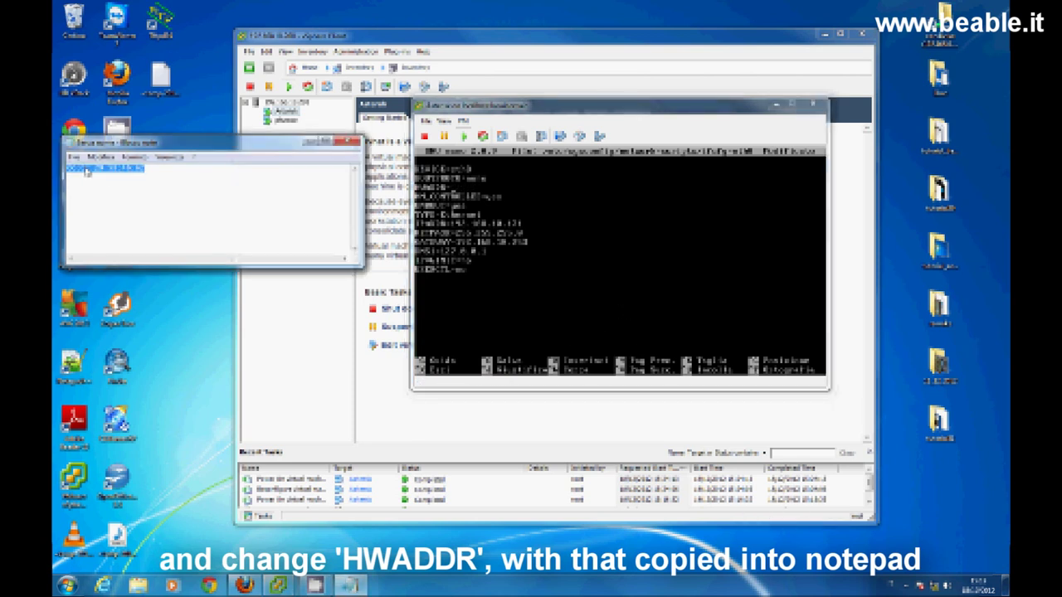
right_click(86, 170)
left_click(110, 204)
left_click(626, 225)
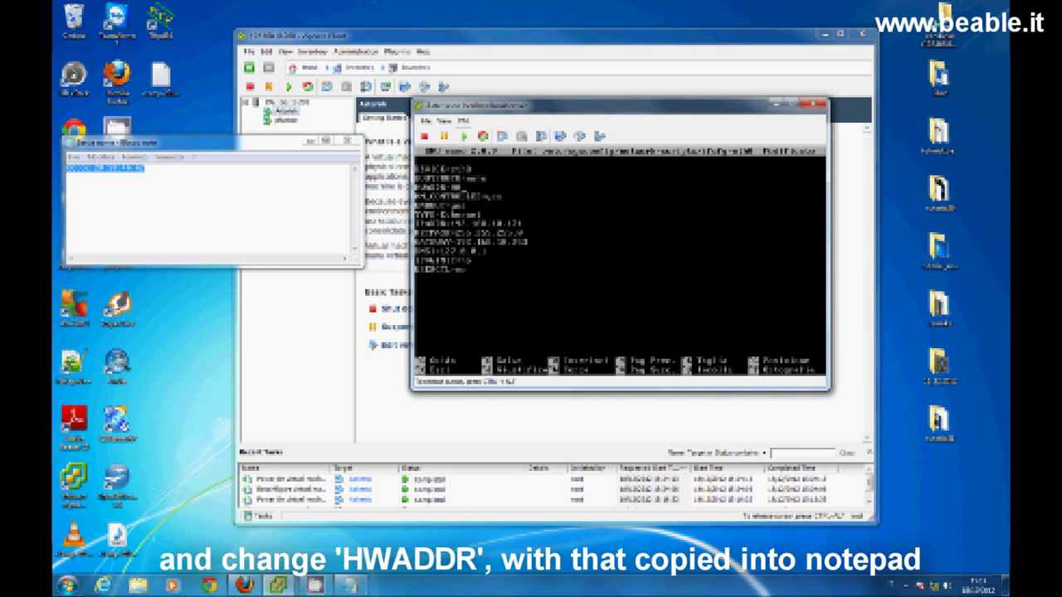
type(":0C:29:3B:8F:6E45:67")
- Save ifcfg-eth0, exit nano, and reboot the VM
key("ctrl+x")
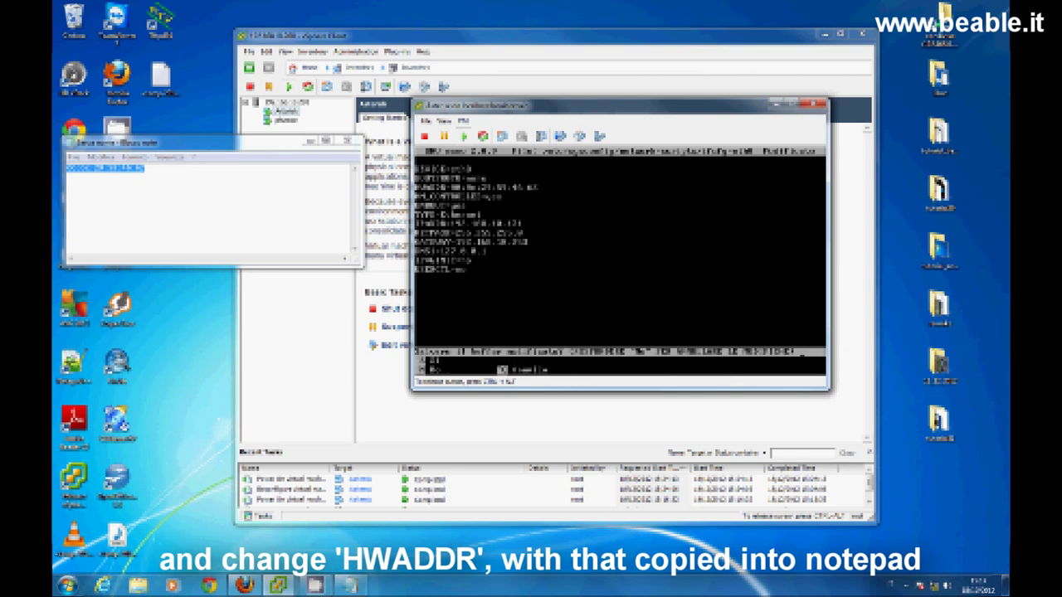
key("y")
key("Return")
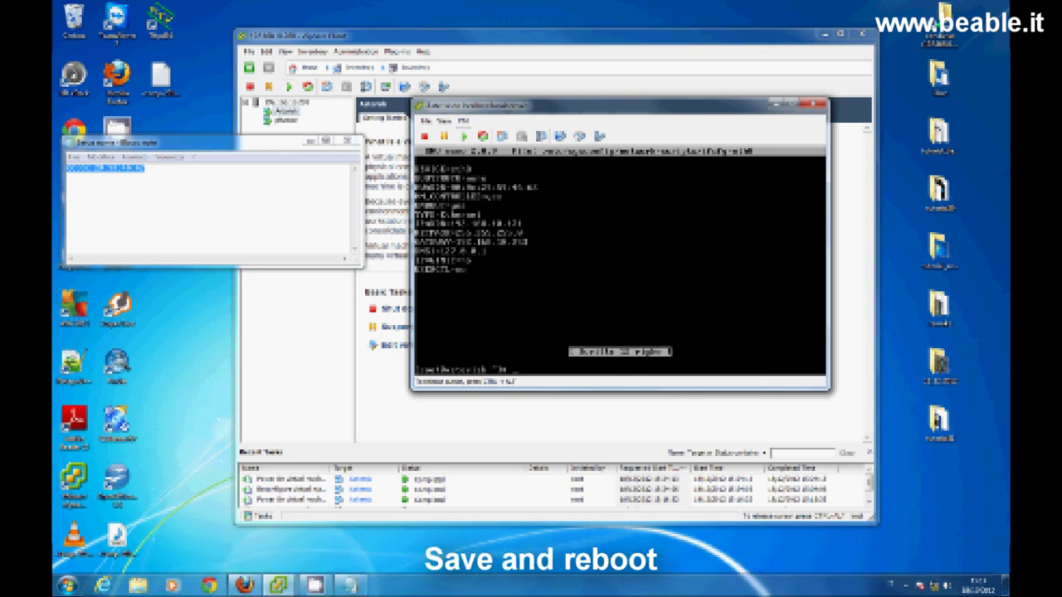
type("reboot")
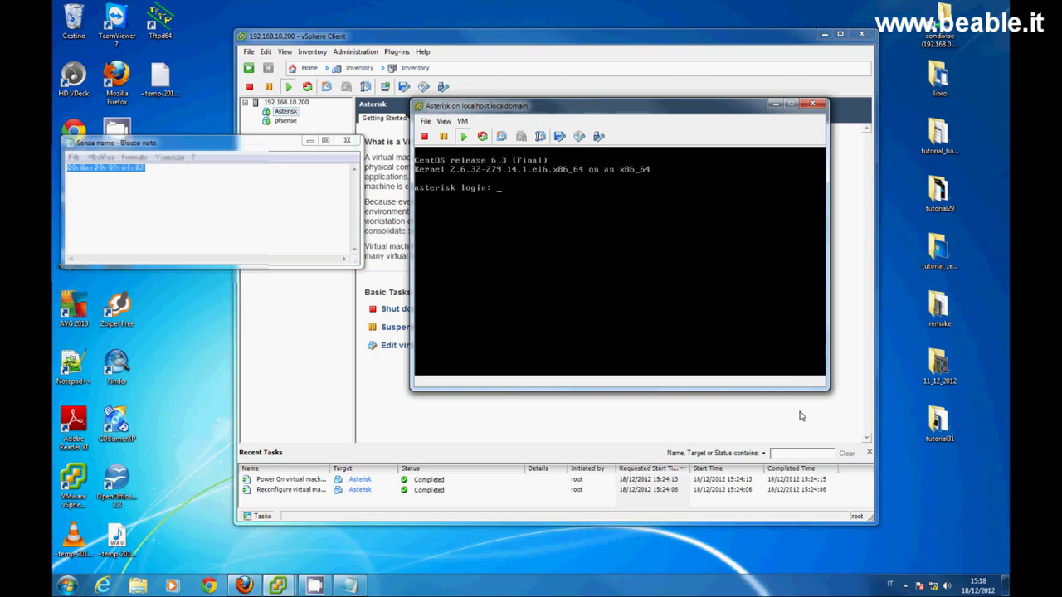
- Log in as root, confirm eth1 is 192.168.10.171 with ifconfig, then open Chrome
left_click(763, 340)
type("root")
key("Return")
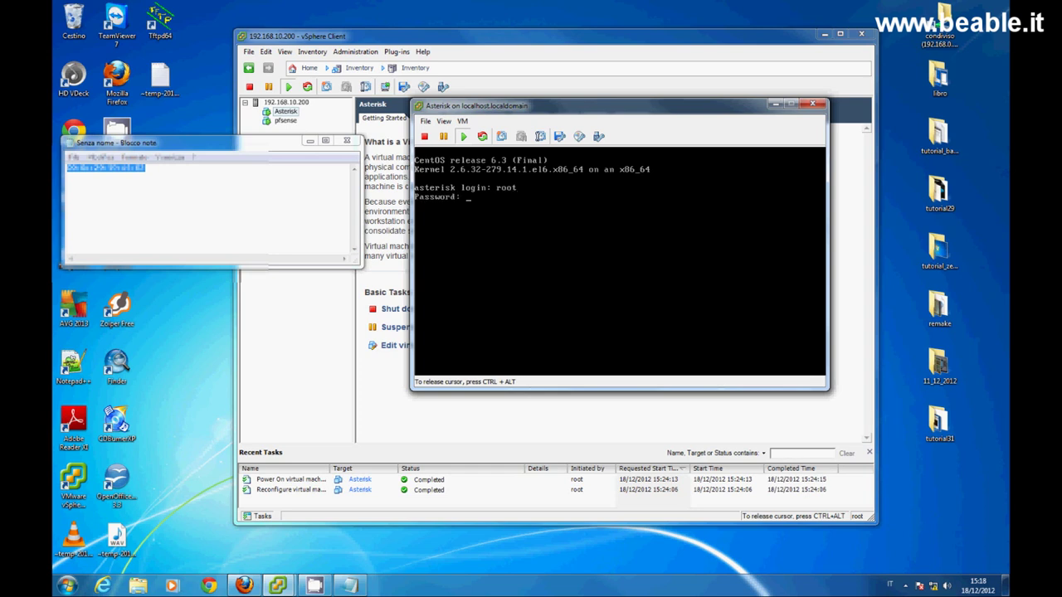
key("Return")
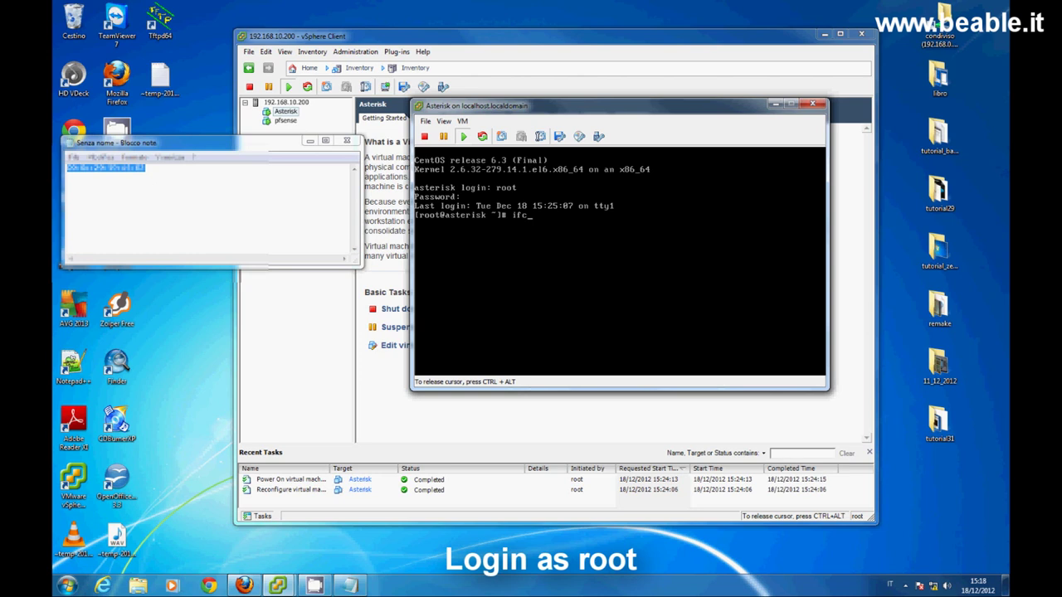
type("ifconfig")
key("Return")
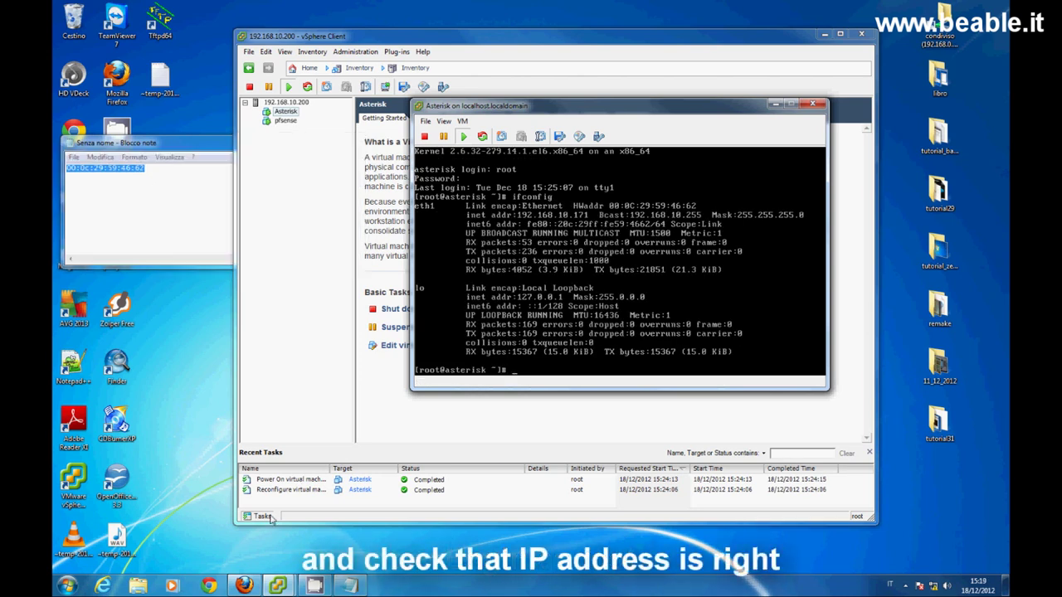
left_click(198, 589)
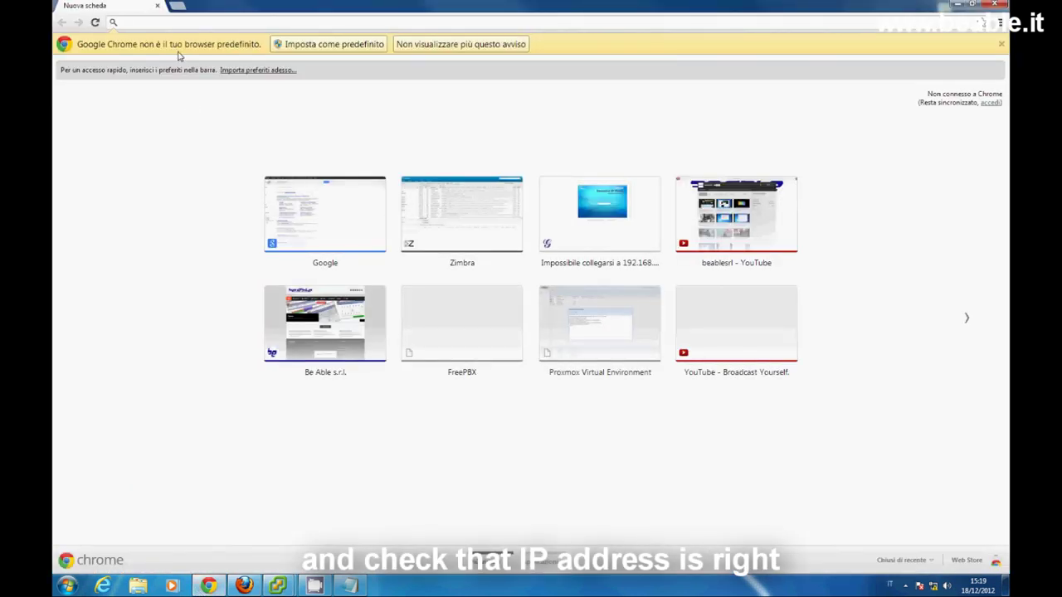
- Load 192.168.10.171 and log in to FreePBX Administration with the admin credentials
type("192.1")
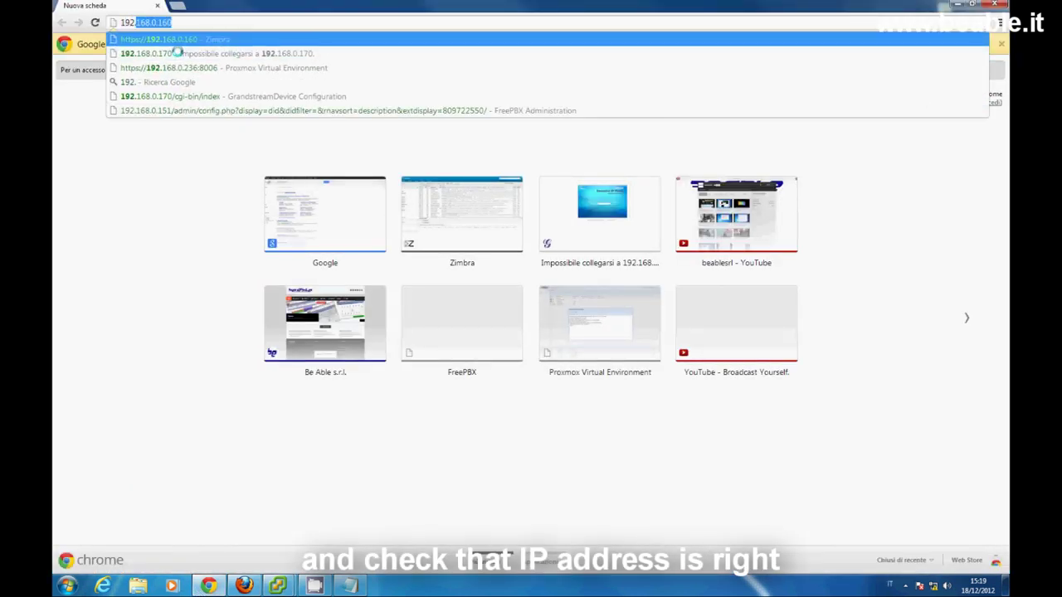
type("68.10.171")
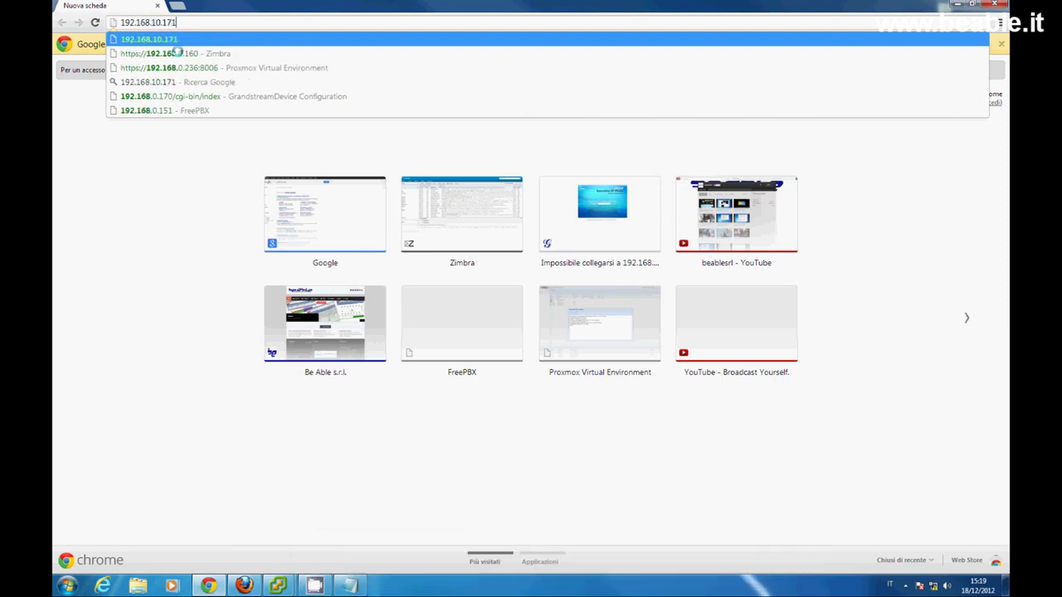
key("Return")
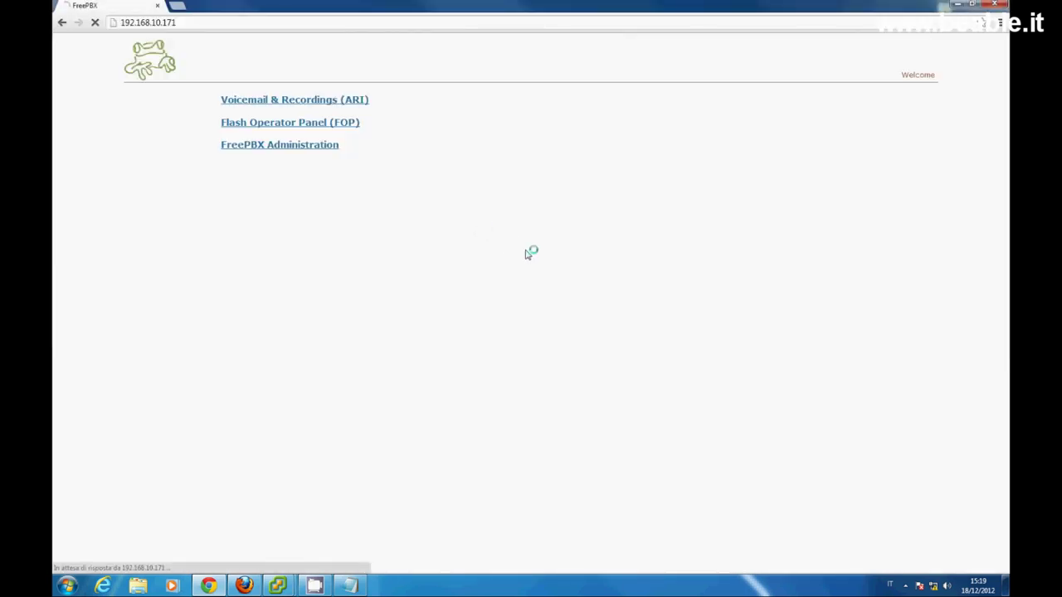
type("admin")
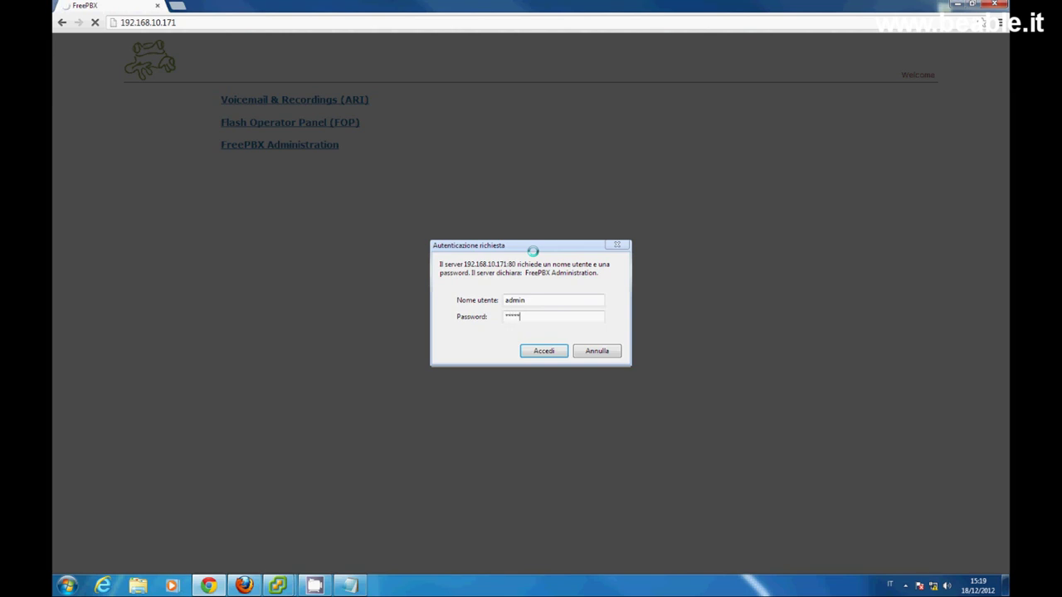
key("Return")
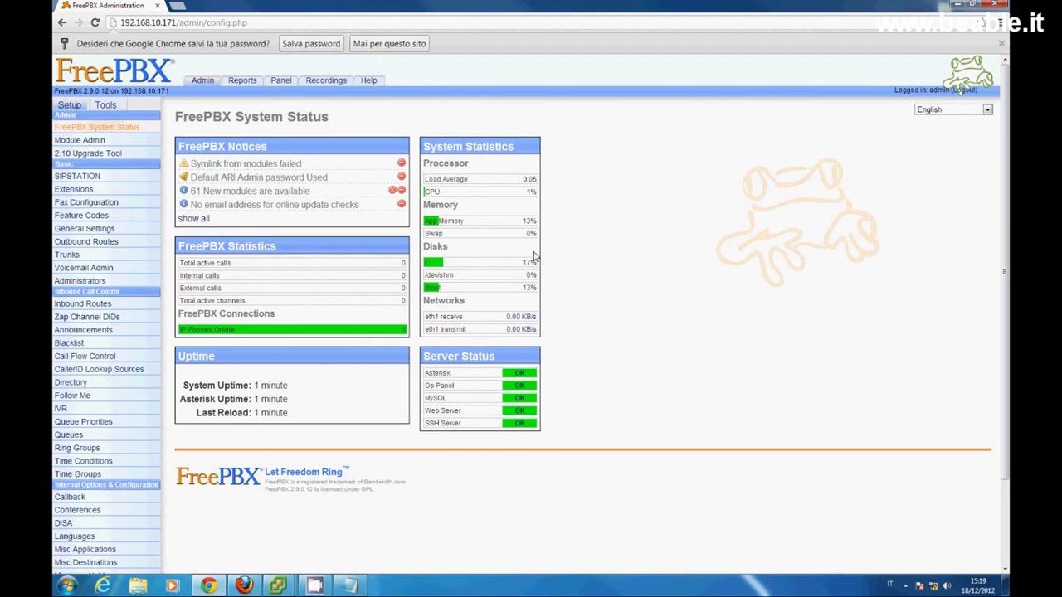
- Open a second browser tab with the address 192.168.10.171
left_click(180, 6)
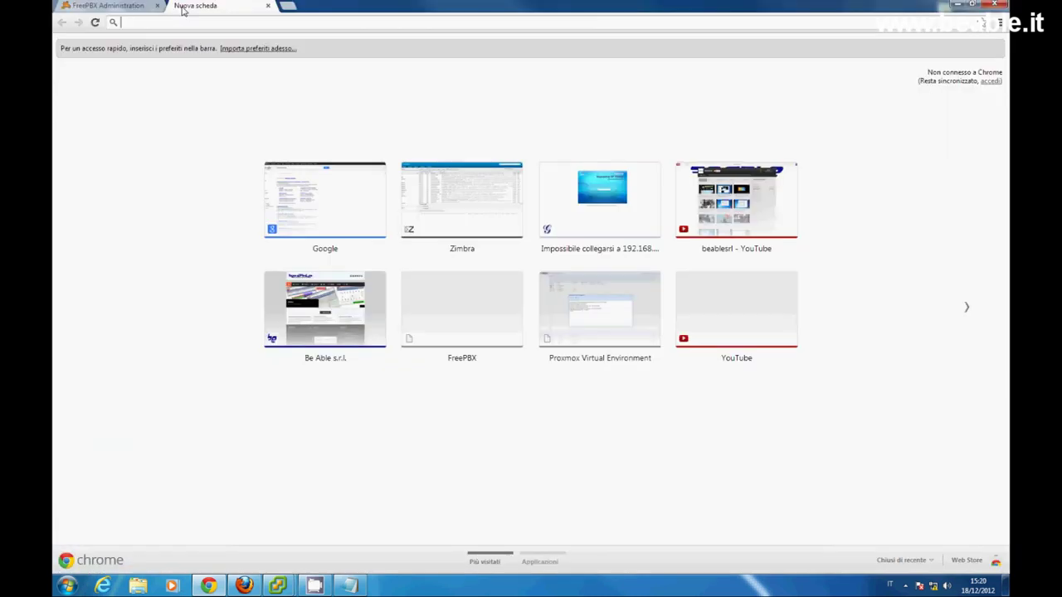
type("192.168.0")
key("BackSpace")
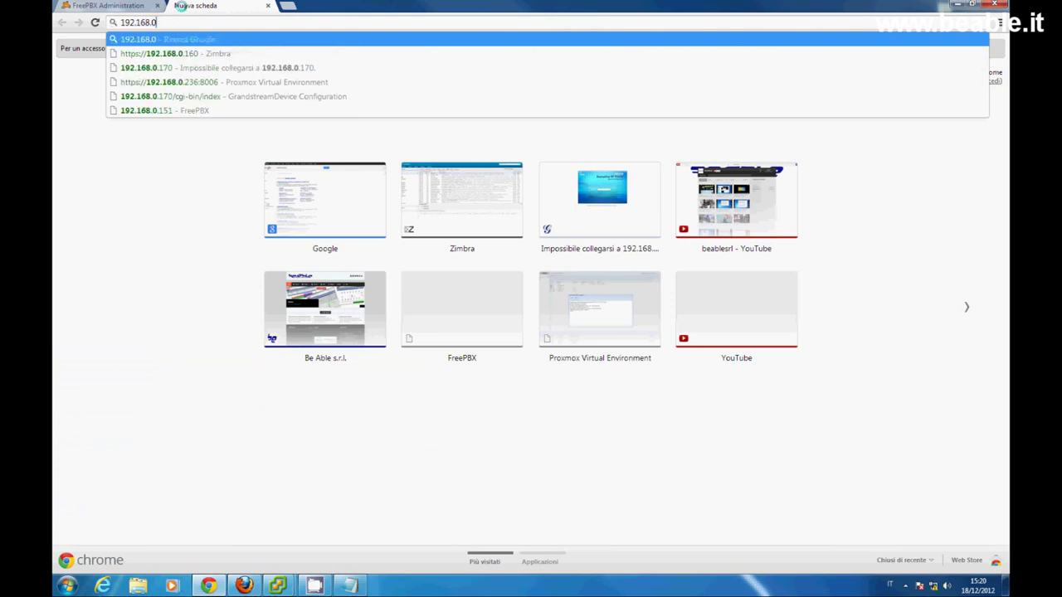
key("BackSpace")
type("10")
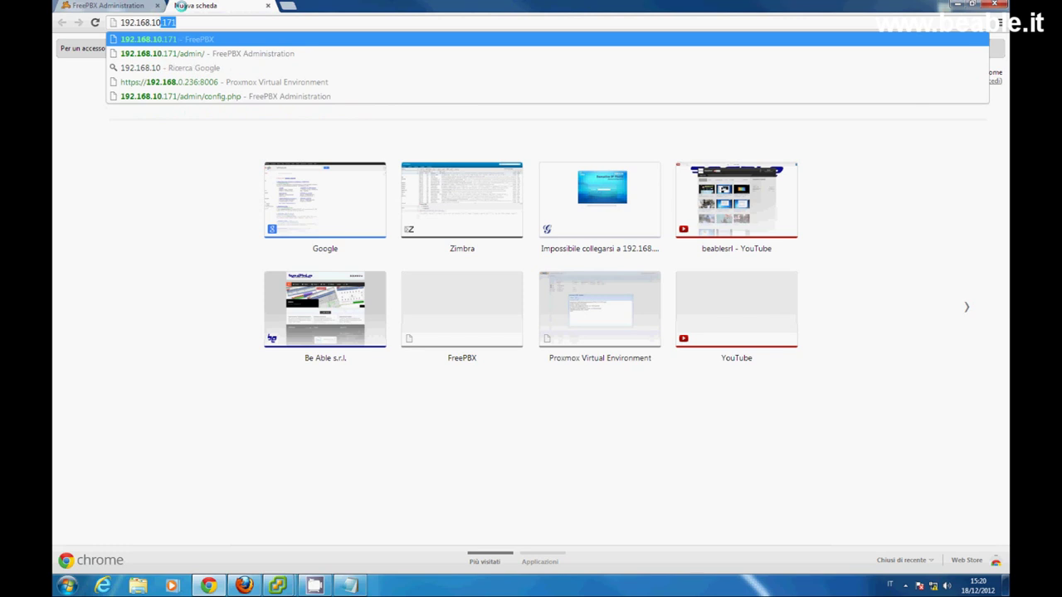
type(".171")
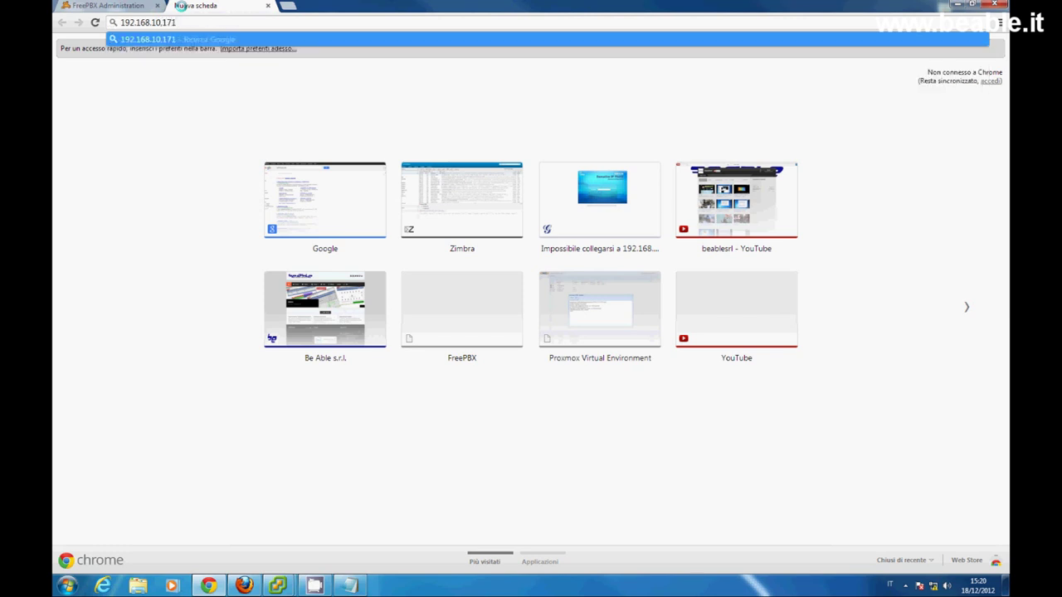
- Load 192.168.10.171/fax and sign in to AvantFAX as admin with the account password
key("BackSpace")
key("BackSpace")
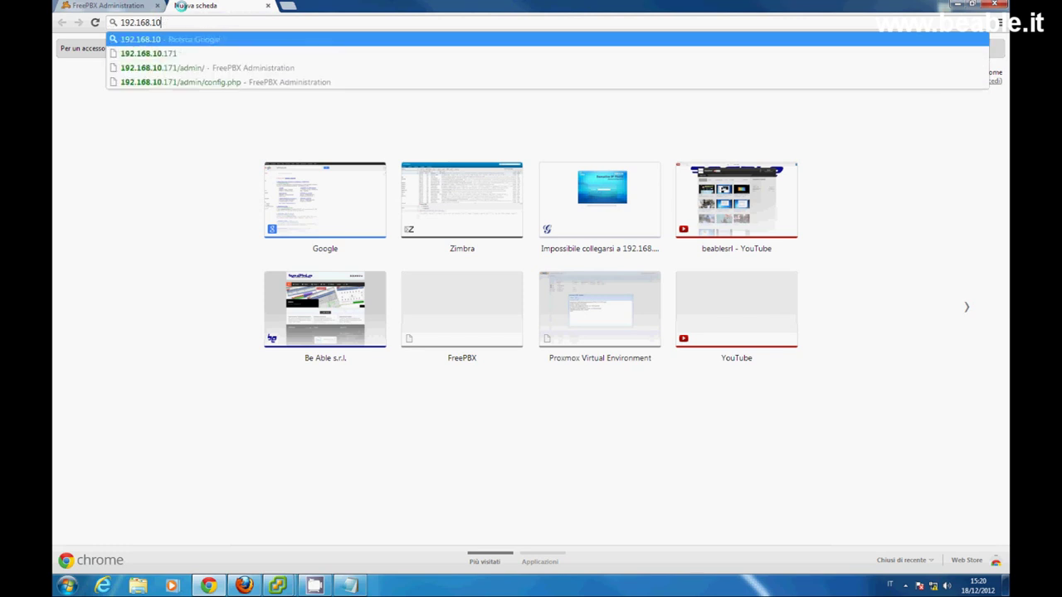
type("171/fax")
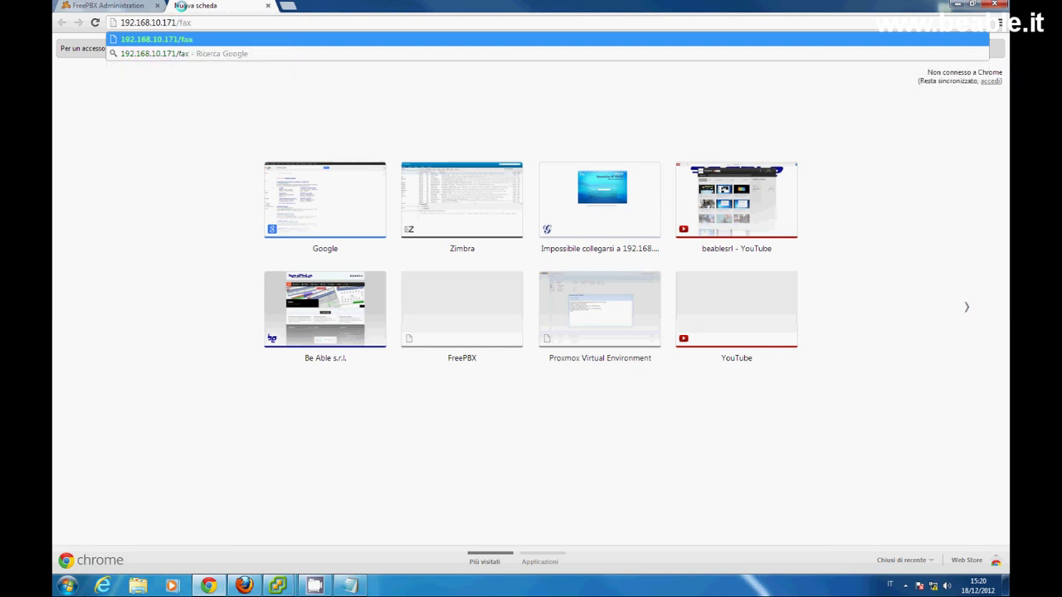
key("Return")
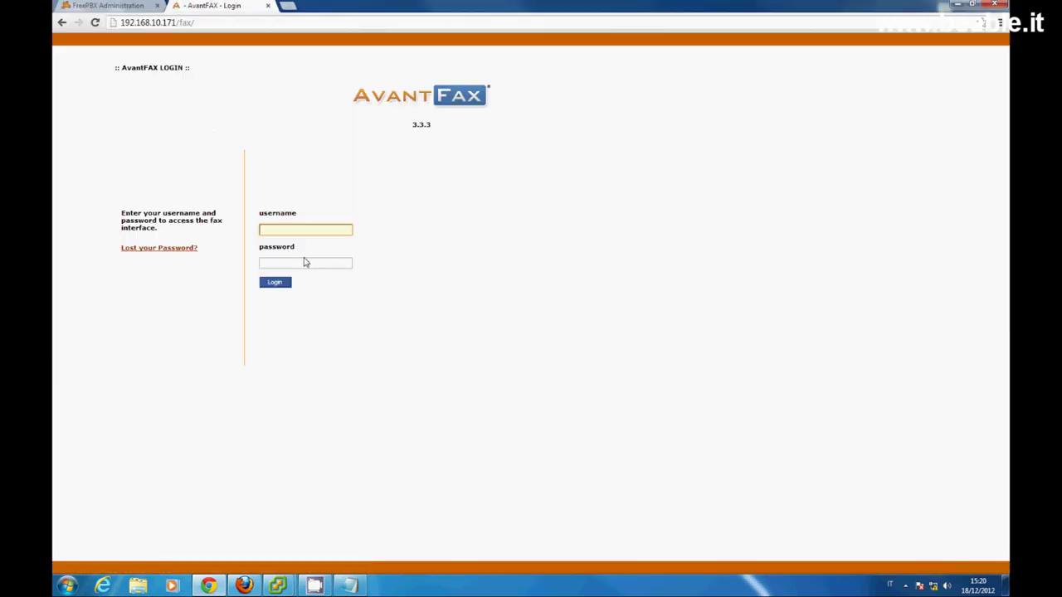
type("admin")
left_click(304, 262)
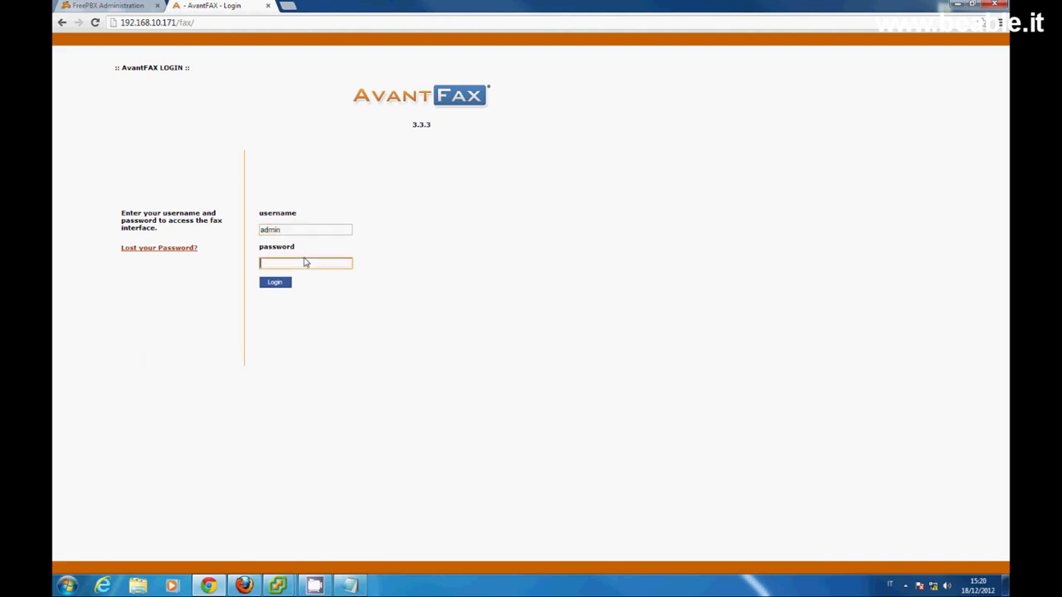
key("Return")
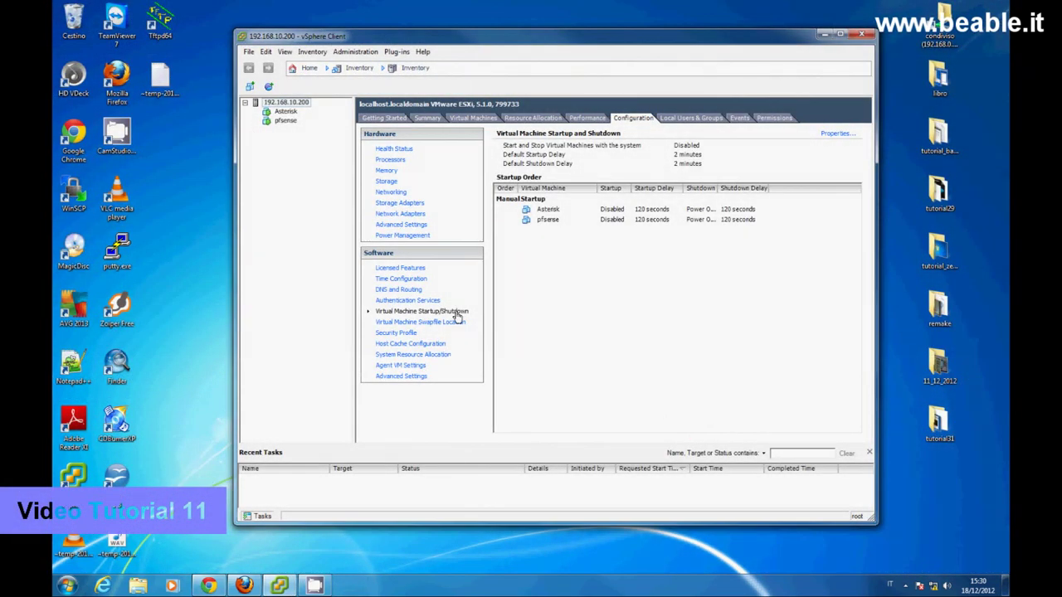
- Allow automatic VM startup with the host, ordering pfsense first and Asterisk second
left_click(837, 133)
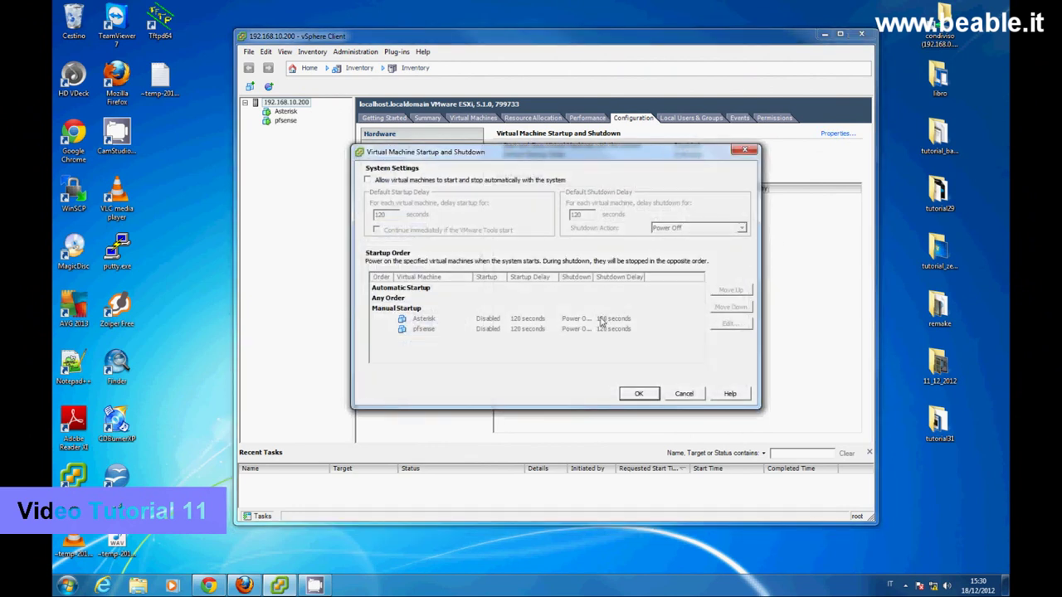
left_click(367, 180)
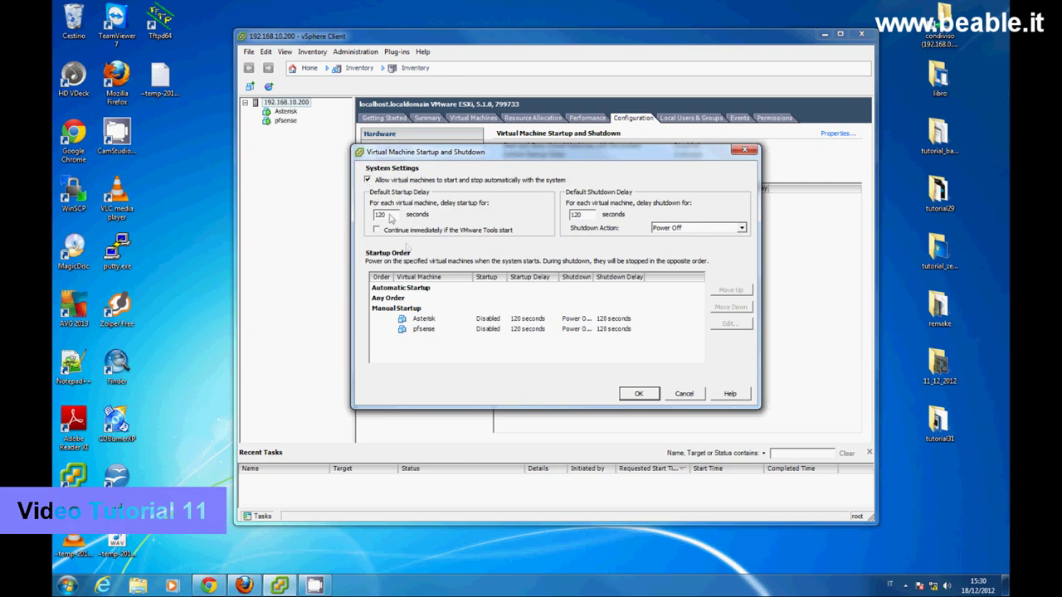
left_click(428, 329)
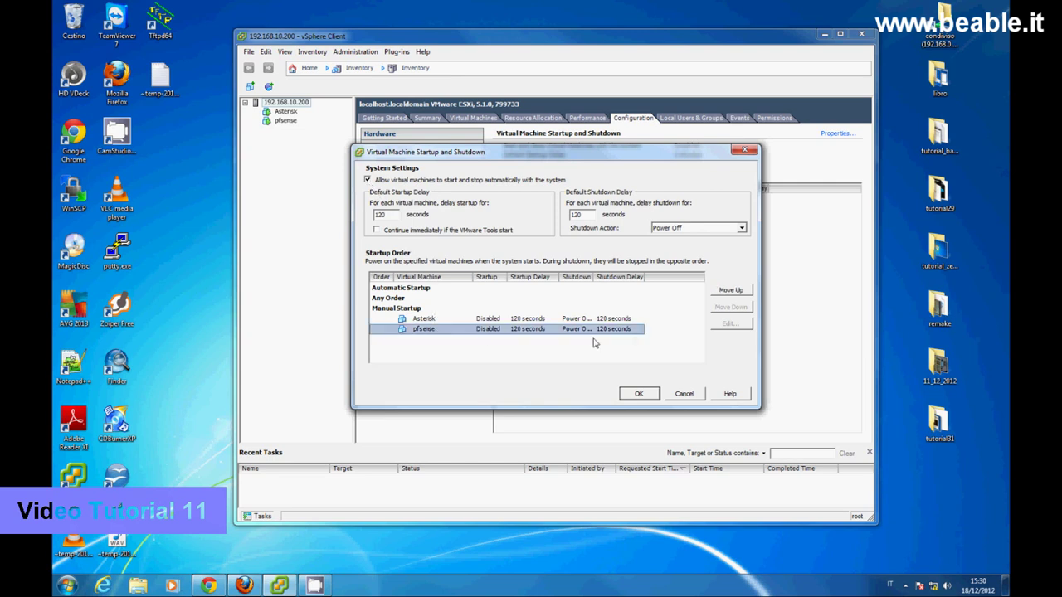
left_click(727, 291)
left_click(726, 291)
left_click(724, 291)
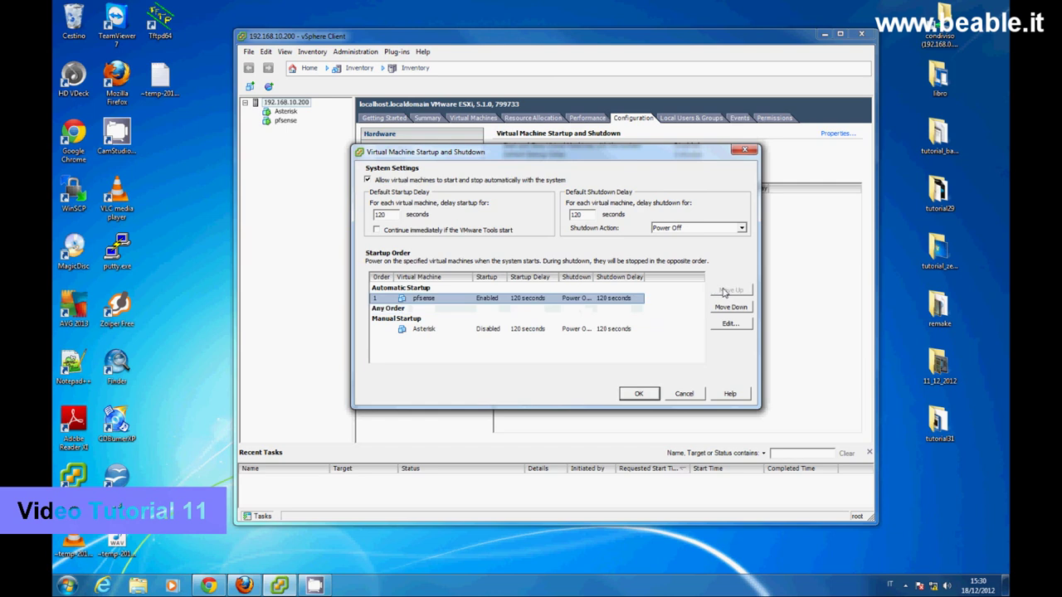
left_click(512, 334)
left_click(734, 290)
left_click(735, 292)
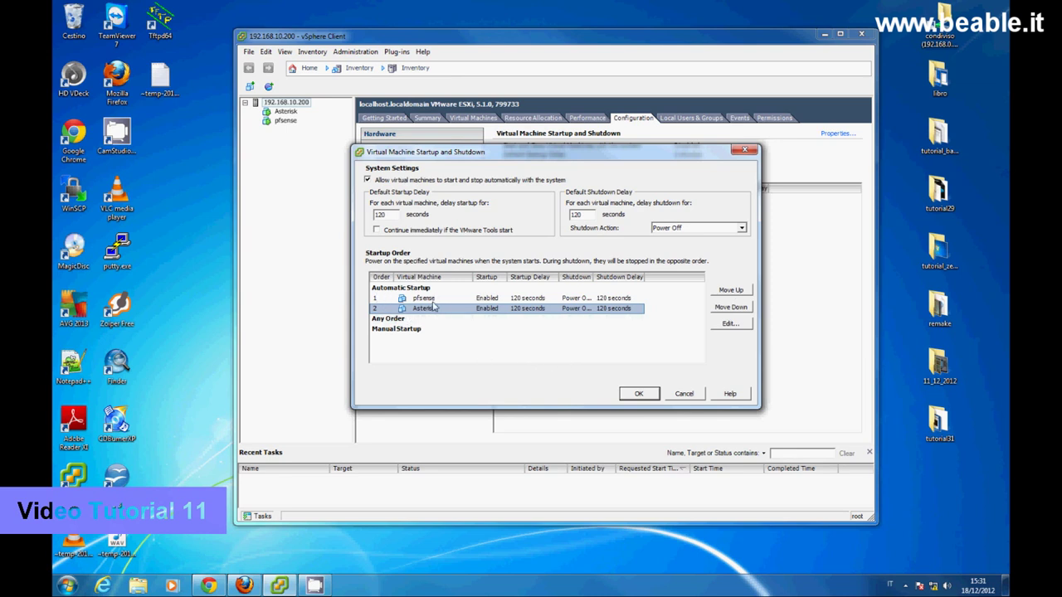
left_click(638, 394)
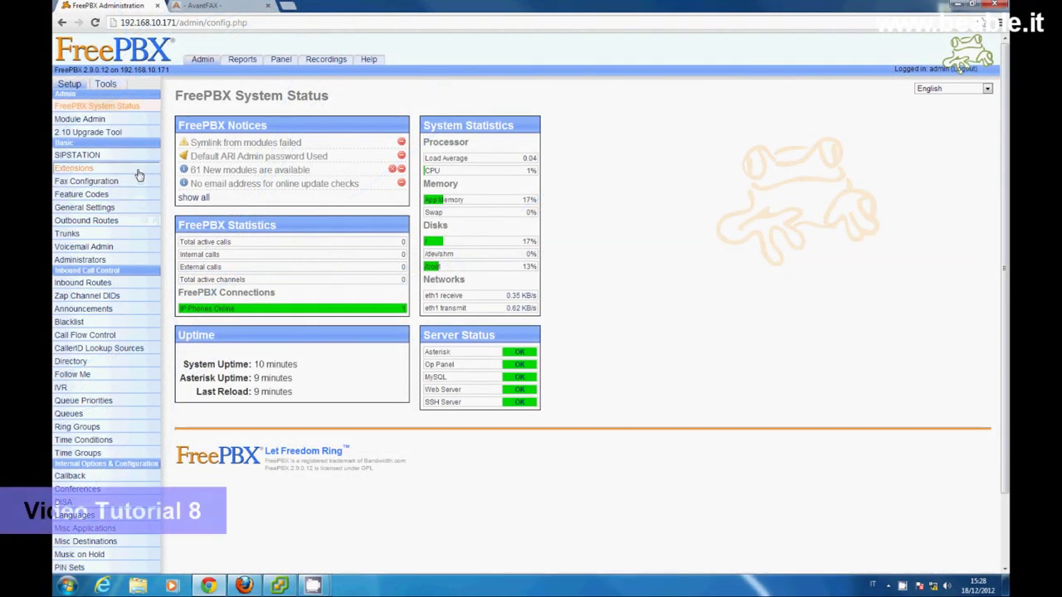
- Fill a new Generic SIP Device with extension, display name and alias 300 plus a secret
left_click(139, 174)
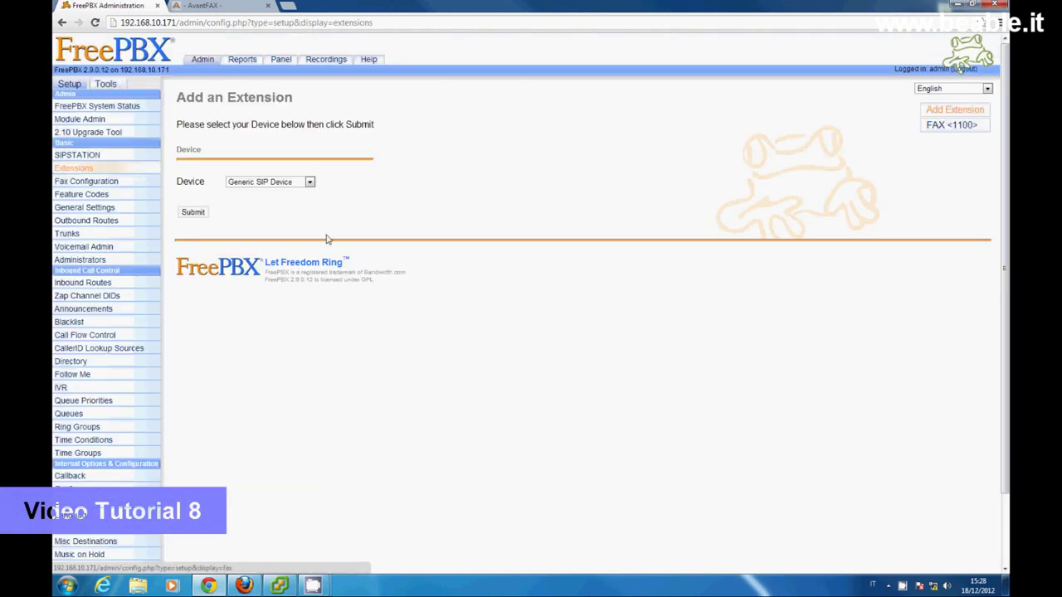
left_click(198, 215)
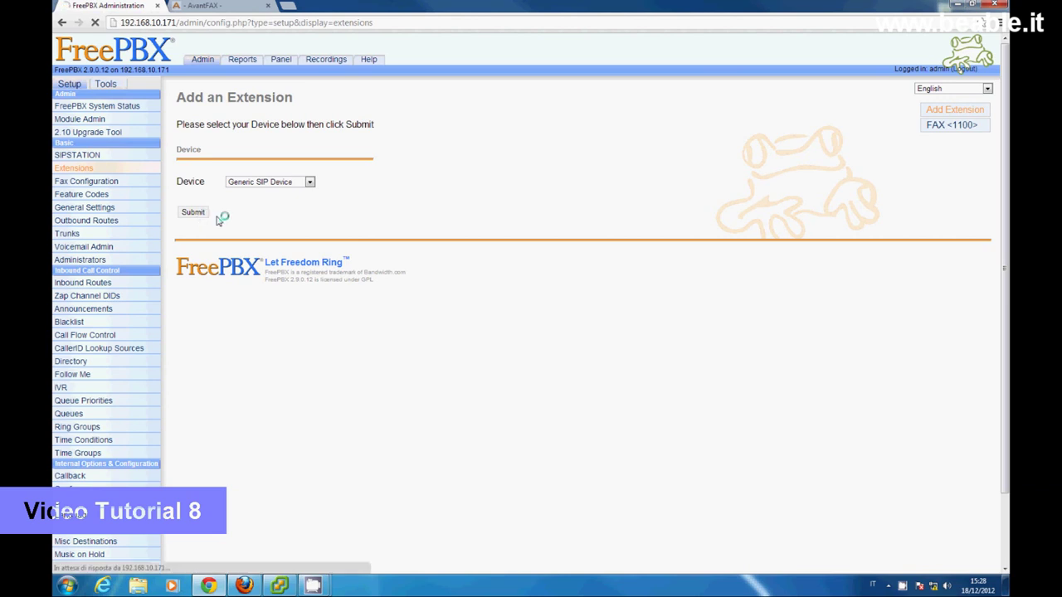
left_click(326, 178)
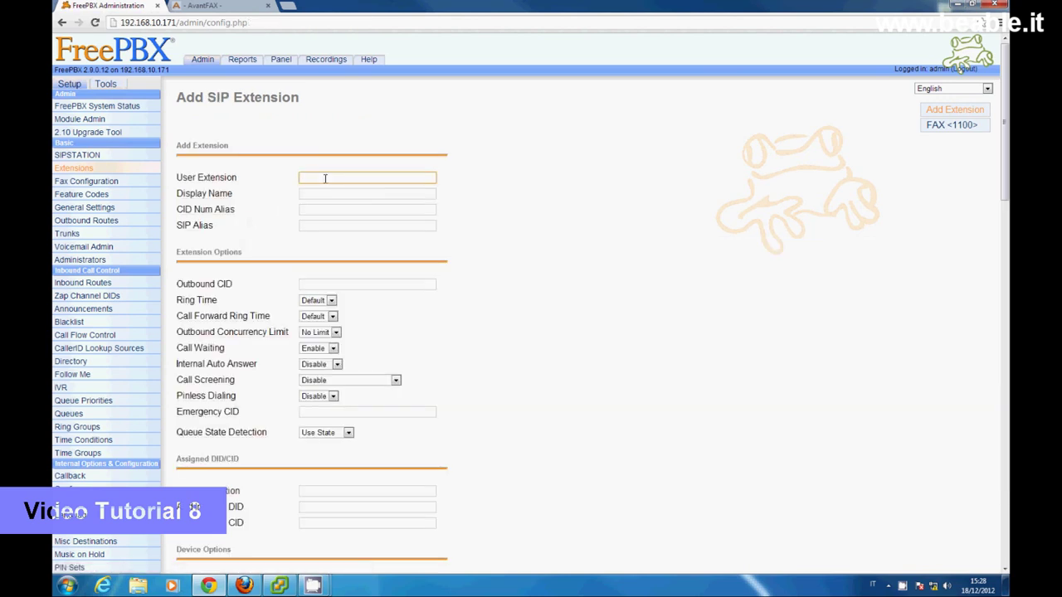
left_click(323, 190)
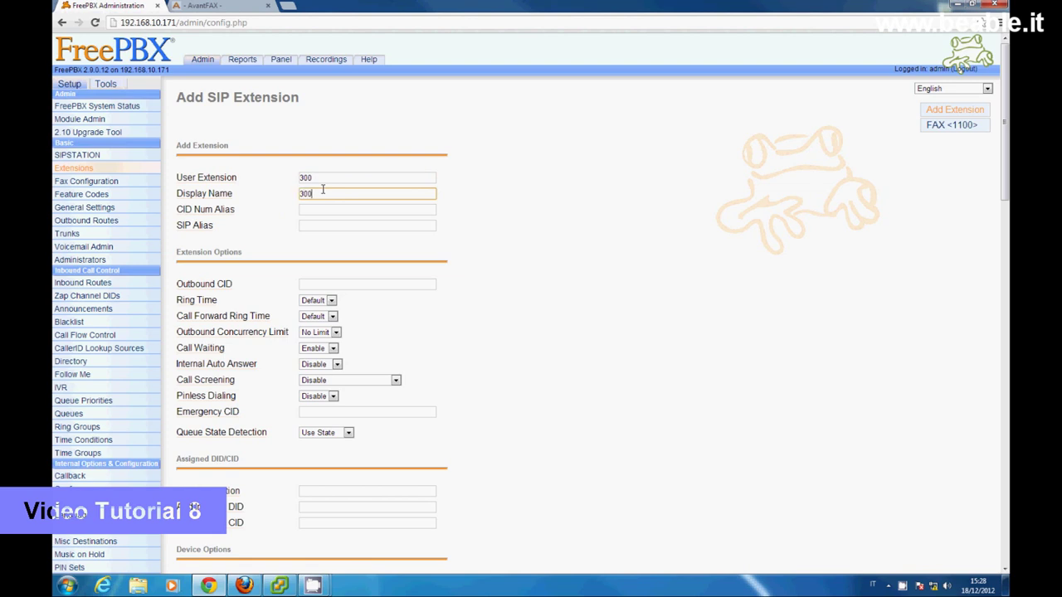
left_click(318, 222)
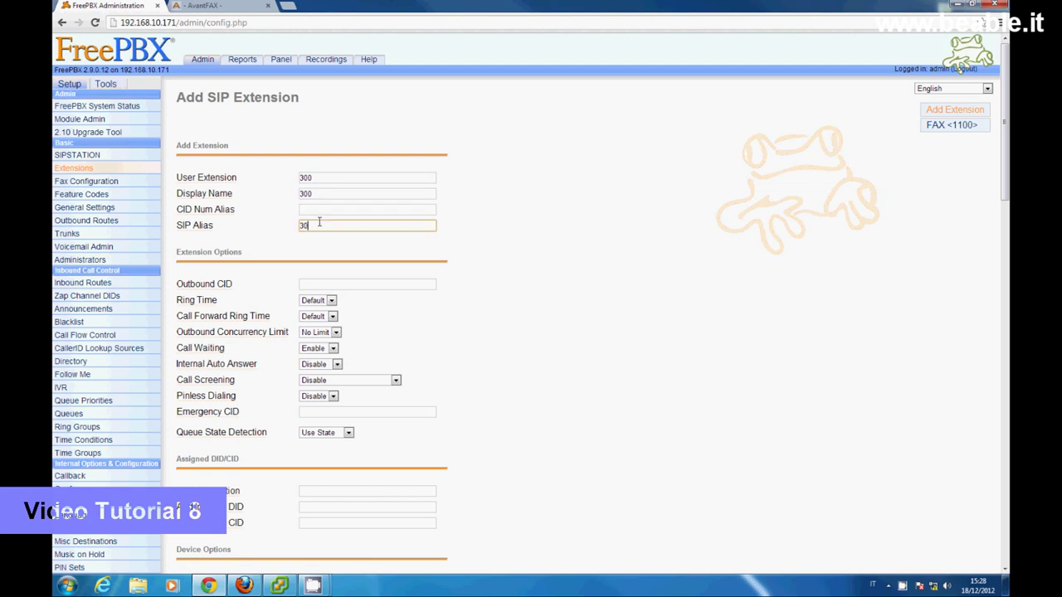
scroll(477, 326, "down", 4)
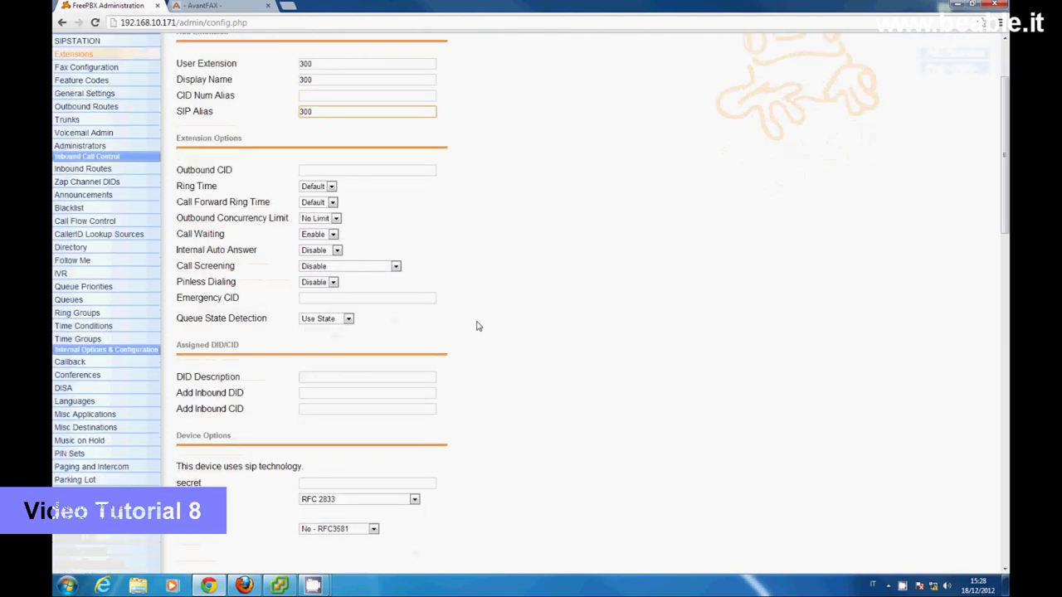
left_click(388, 424)
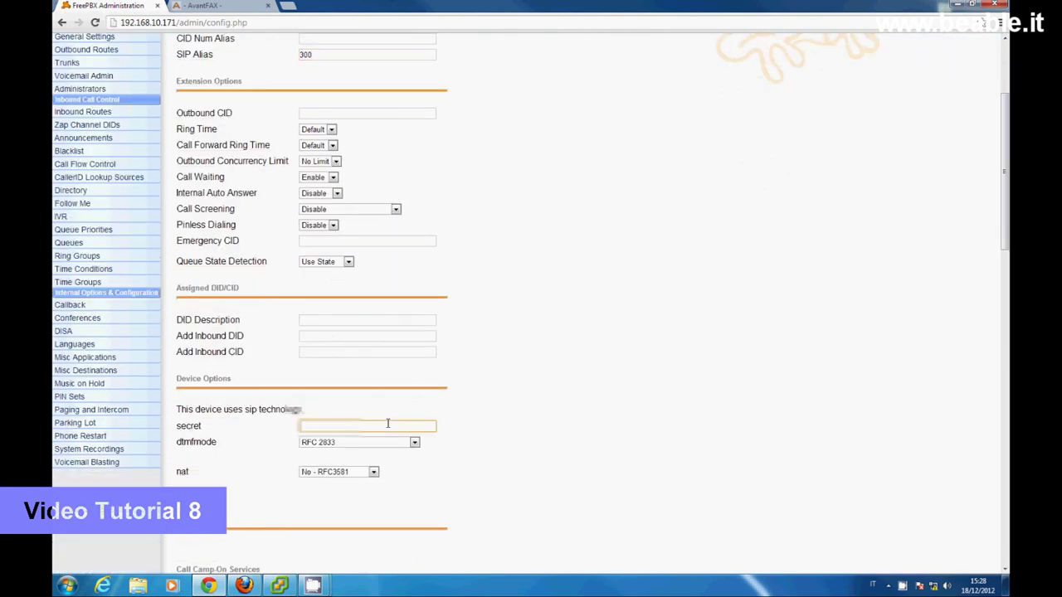
- Submit extension 300 and apply the configuration changes with a reload
scroll(467, 458, "down", 3)
scroll(467, 458, "down", 10)
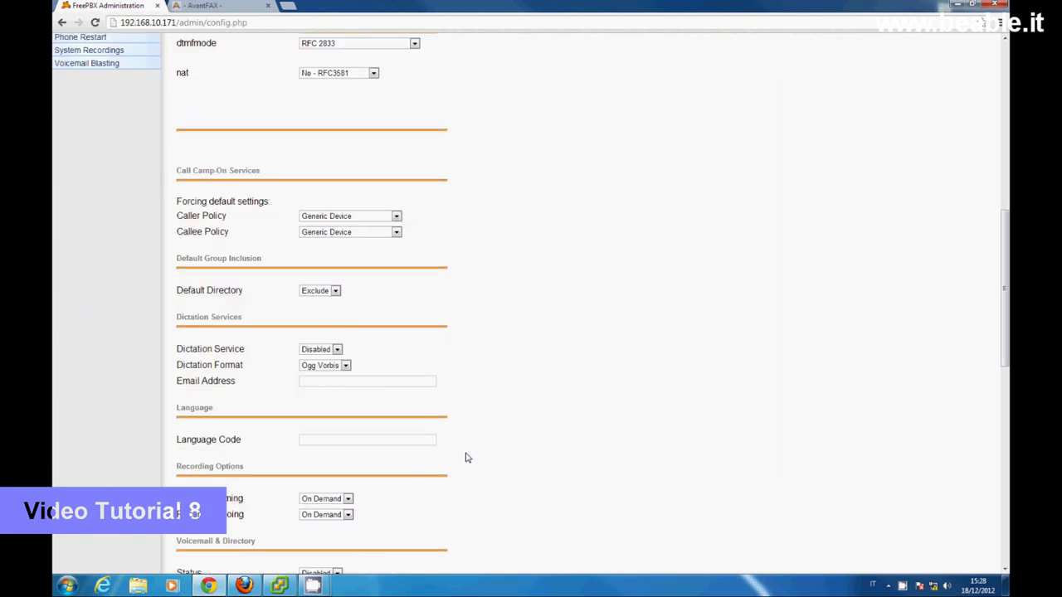
scroll(466, 458, "down", 11)
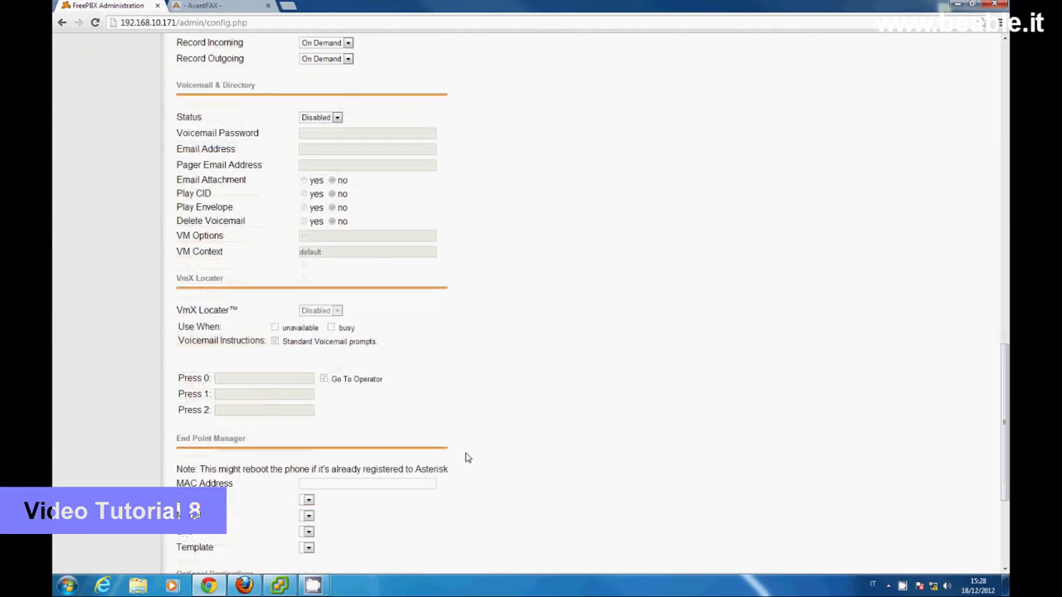
scroll(466, 458, "down", 3)
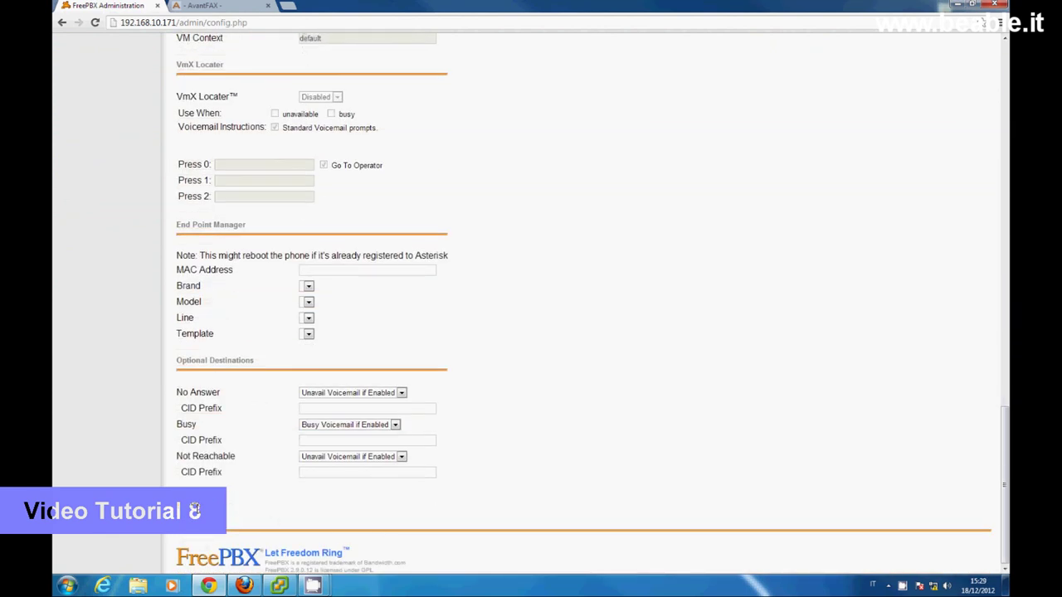
left_click(195, 509)
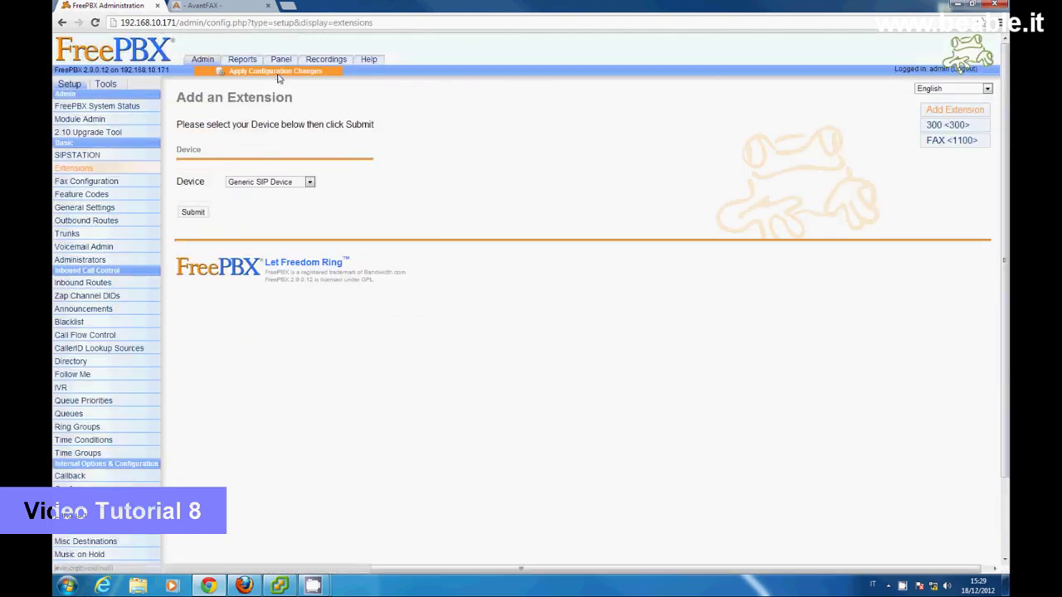
left_click(278, 71)
left_click(492, 281)
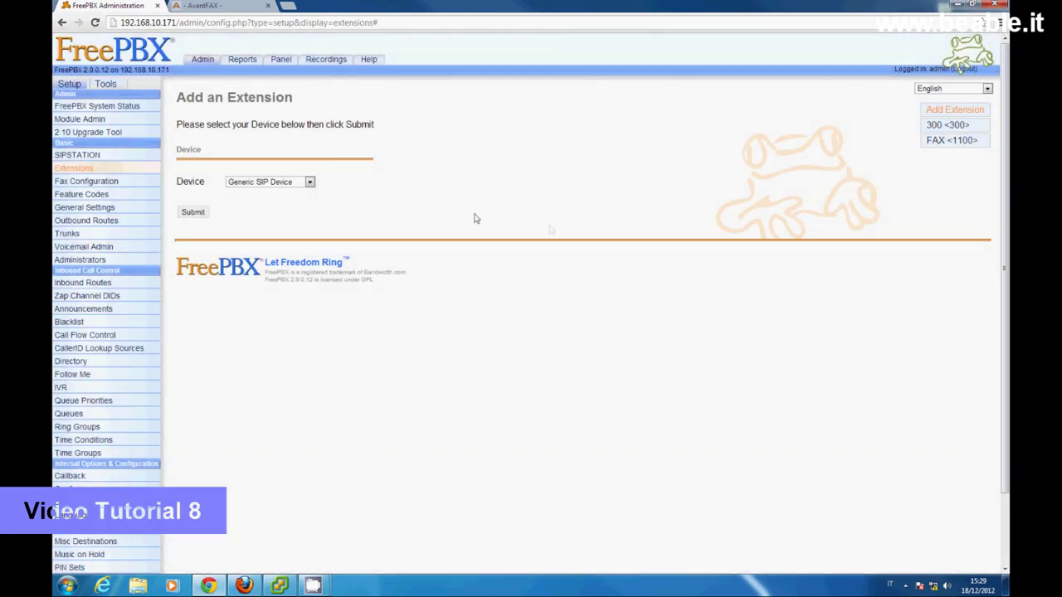
- Fill a new Generic SIP Device with extension, display name and alias 301 plus a secret
left_click(192, 213)
left_click(302, 177)
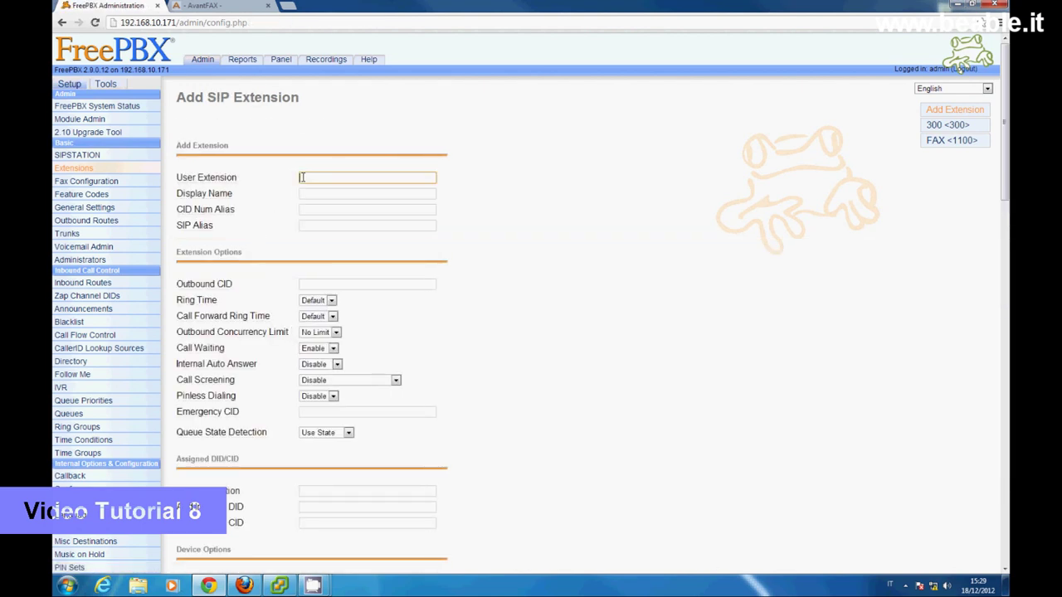
type("301")
left_click(307, 191)
type("301")
left_click(313, 220)
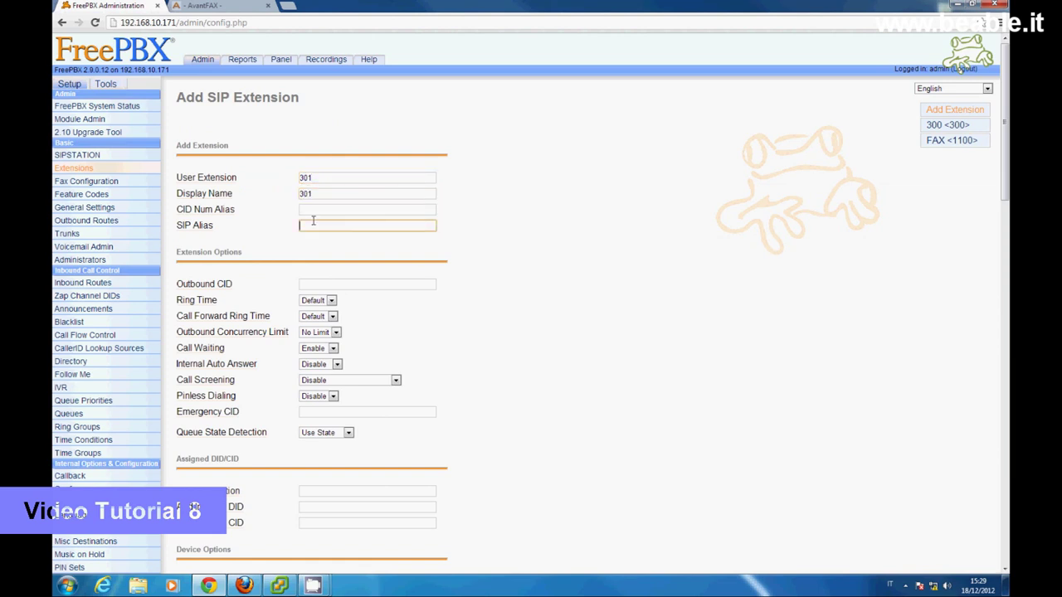
type("301")
scroll(512, 376, "down", 3)
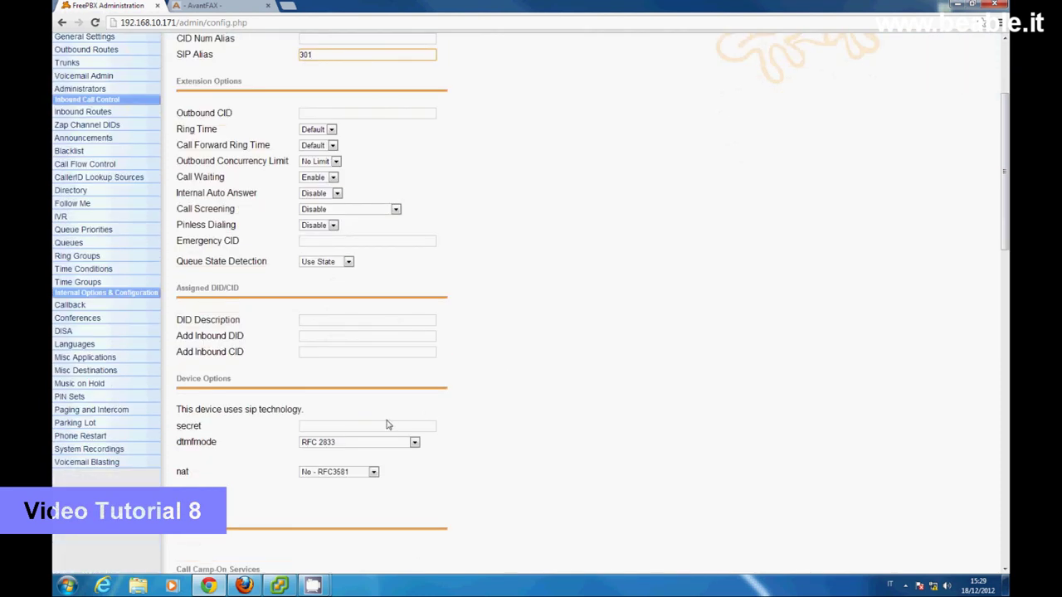
left_click(383, 426)
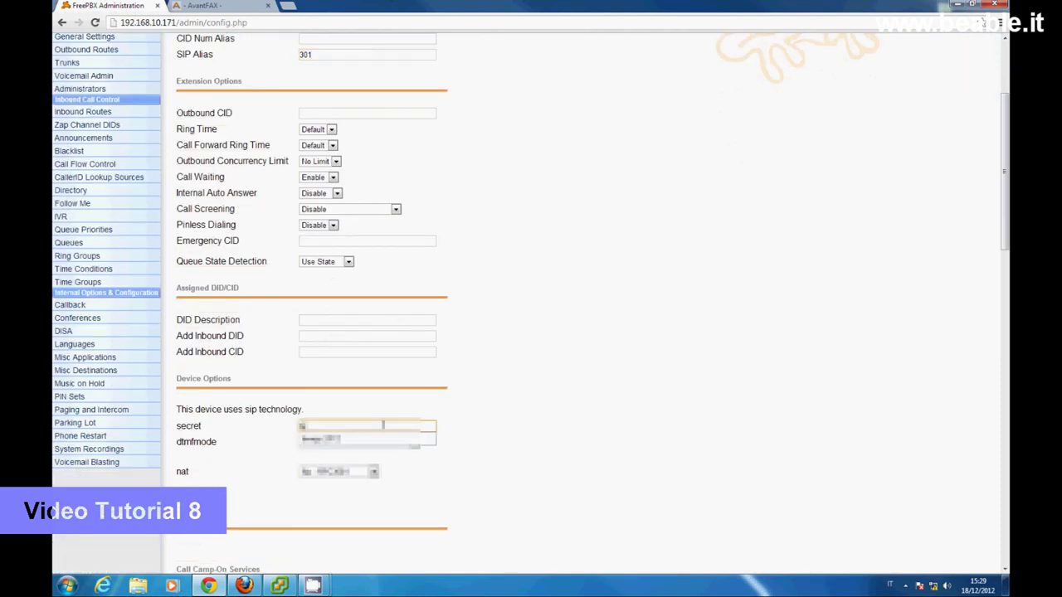
left_click(396, 439)
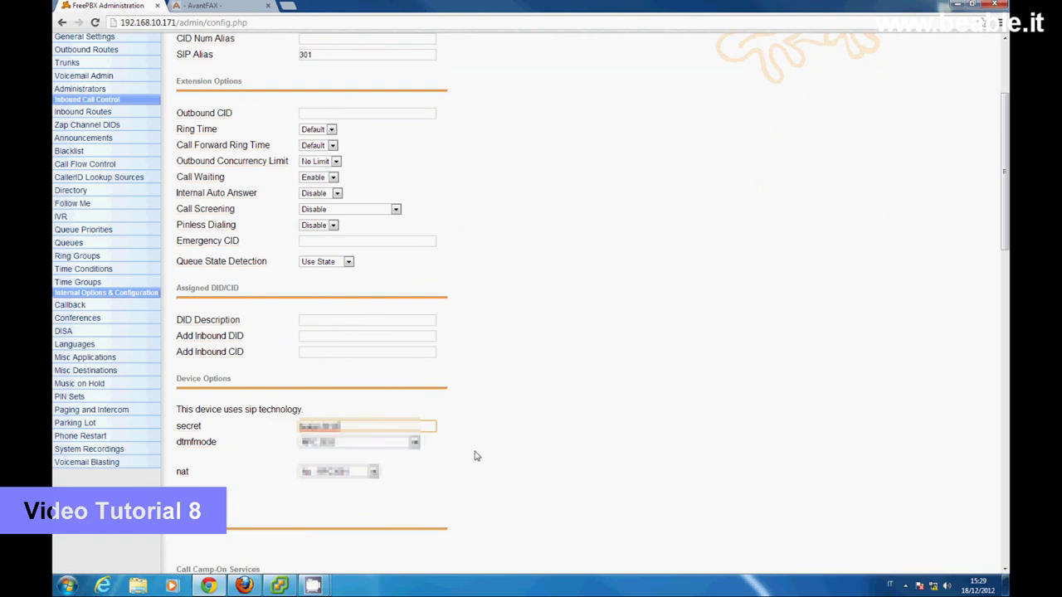
- Submit extension 301, apply and reload, and check that peers 300, 301 and fxo1 are online
scroll(478, 457, "down", 15)
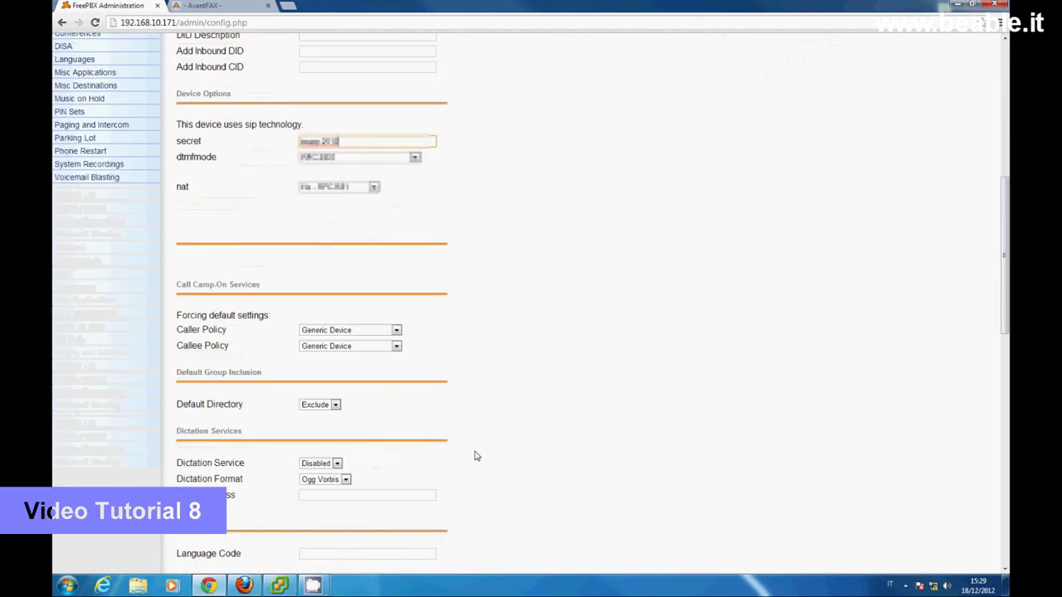
scroll(477, 456, "down", 5)
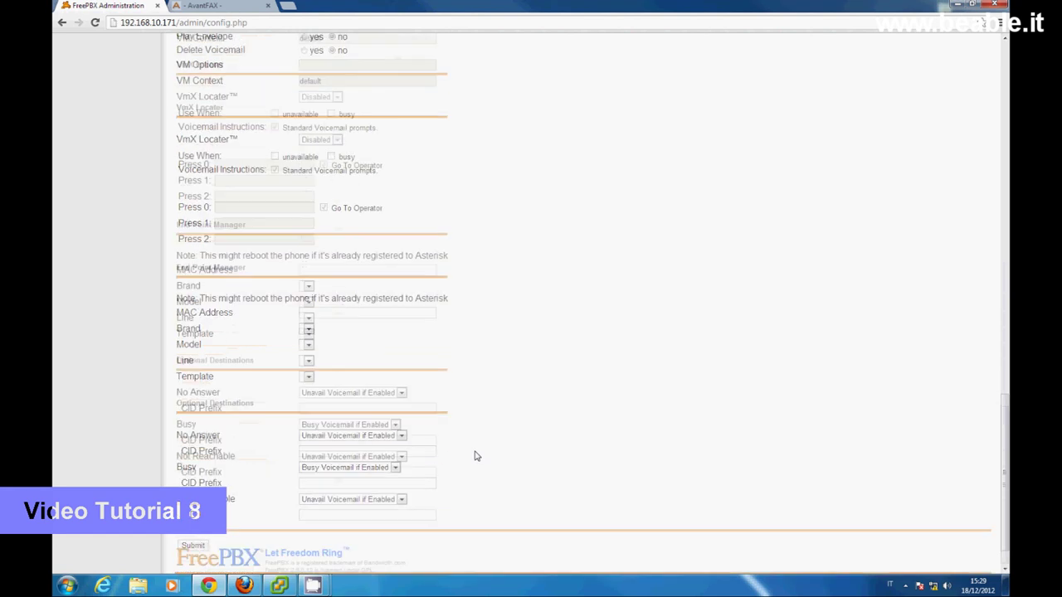
left_click(194, 508)
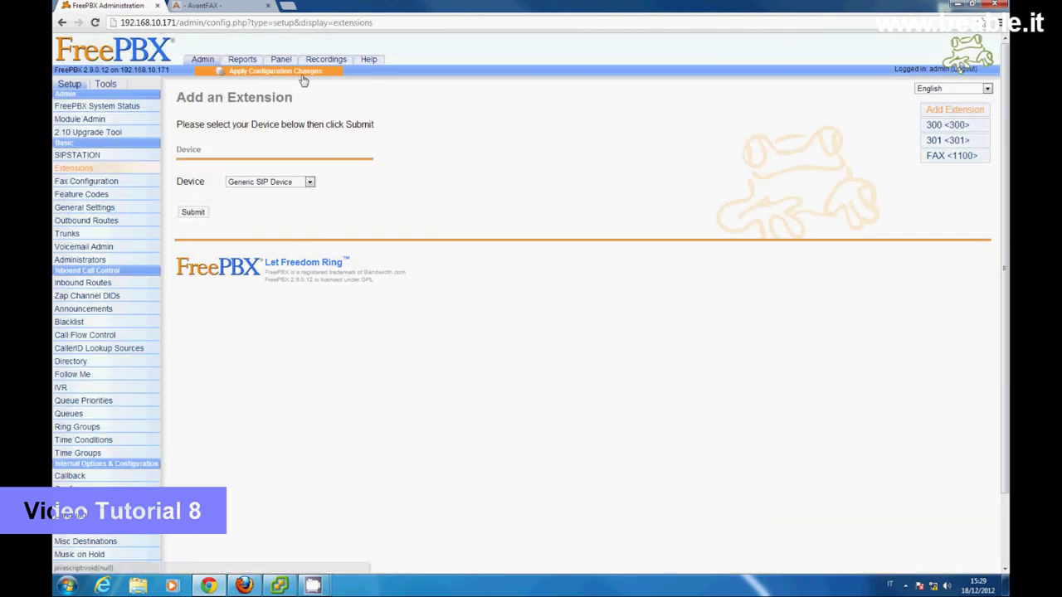
left_click(302, 72)
left_click(494, 279)
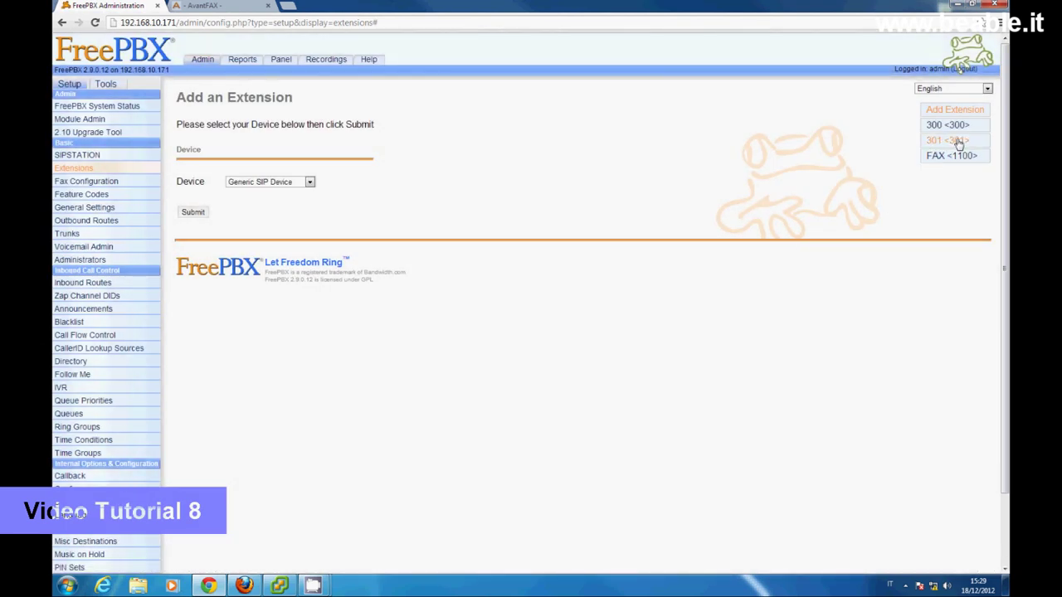
left_click_drag(180, 287, 601, 307)
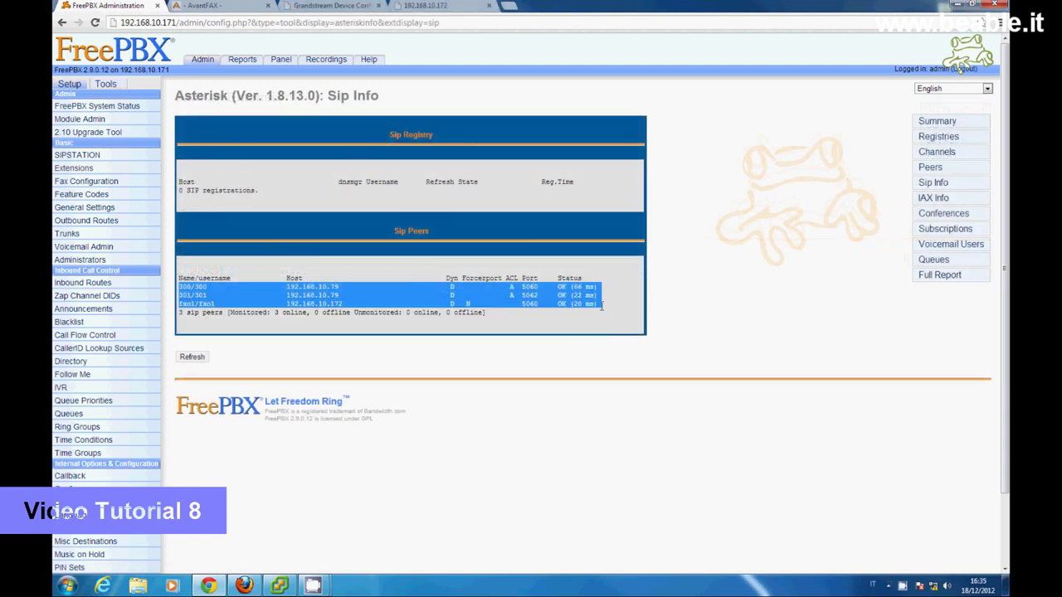
- Check the Grandstream DP715 shows handsets 1 and 2 registered, then view the Patton SmartNode page at 192.168.10.172
left_click(604, 309)
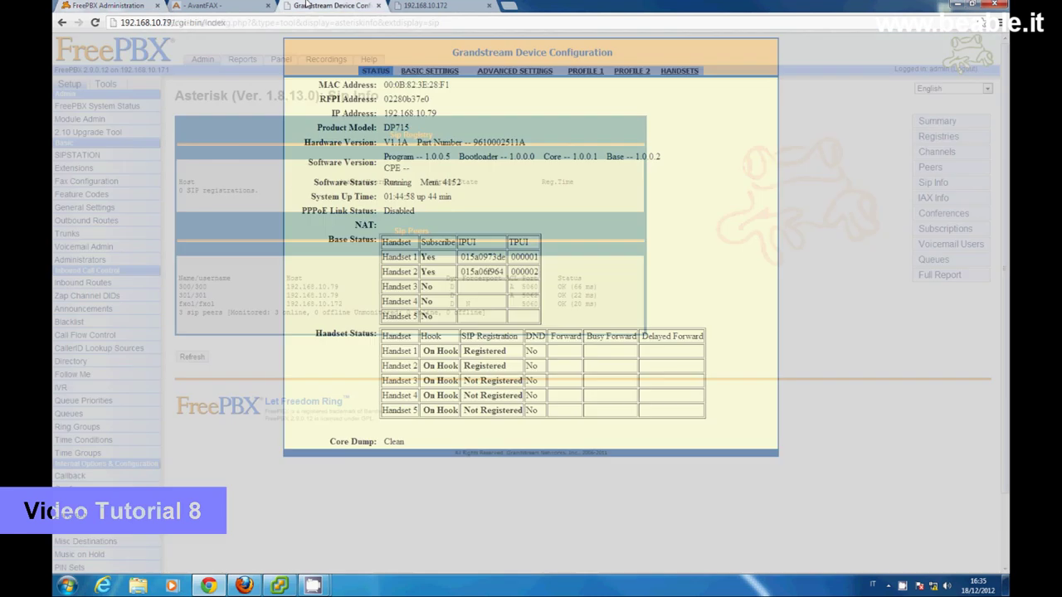
left_click(310, 6)
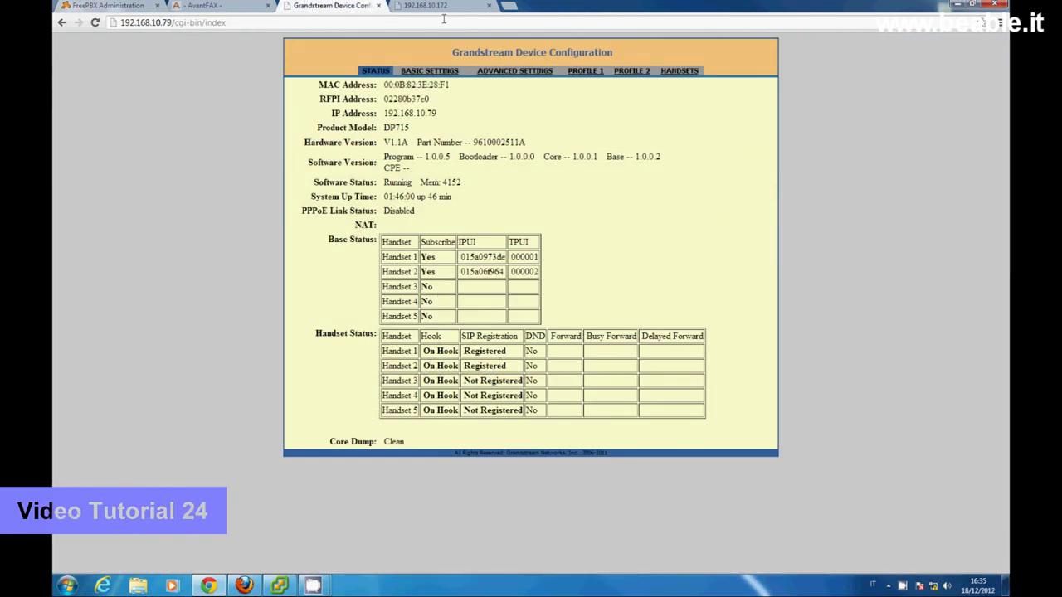
left_click(437, 9)
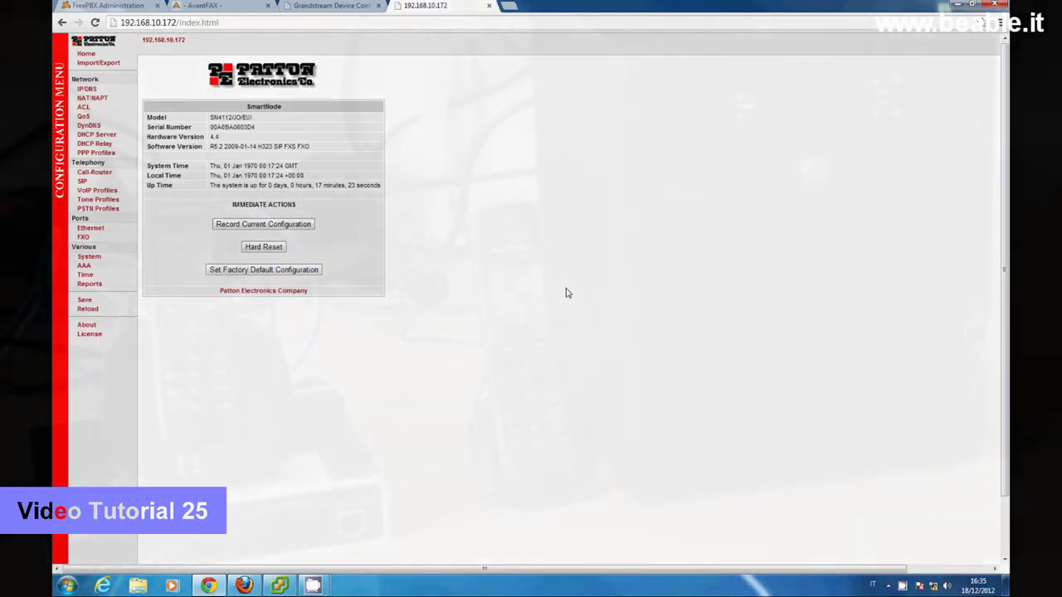